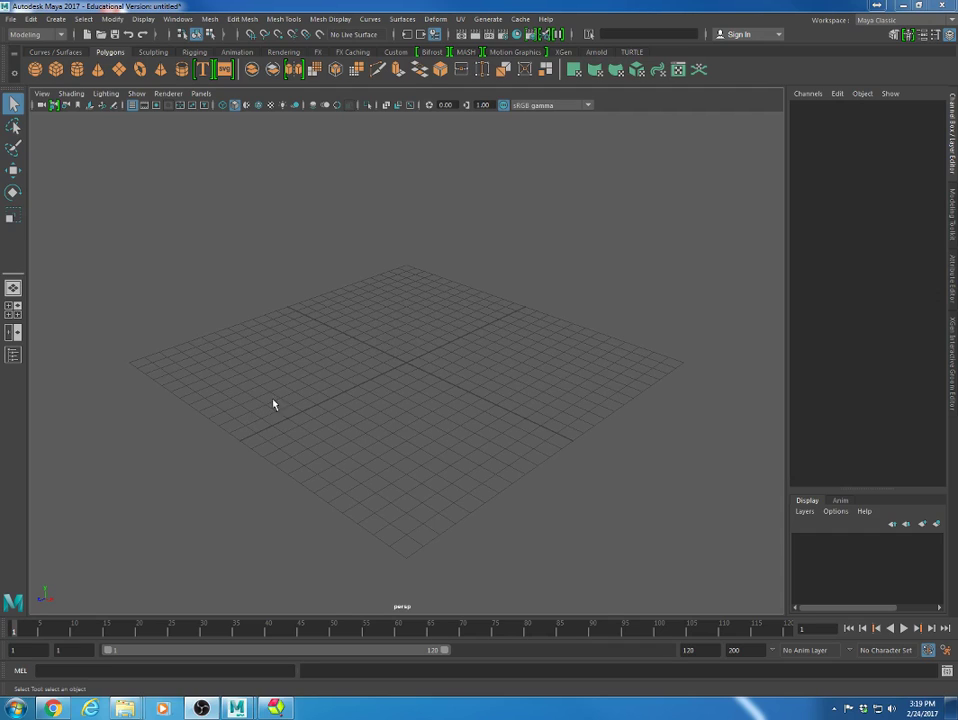
- Create a polygon sphere at the grid centre and set its Subdivisions Axis and Subdivisions Height to 10
{"action": "left_click", "coordinate": [36, 70]}
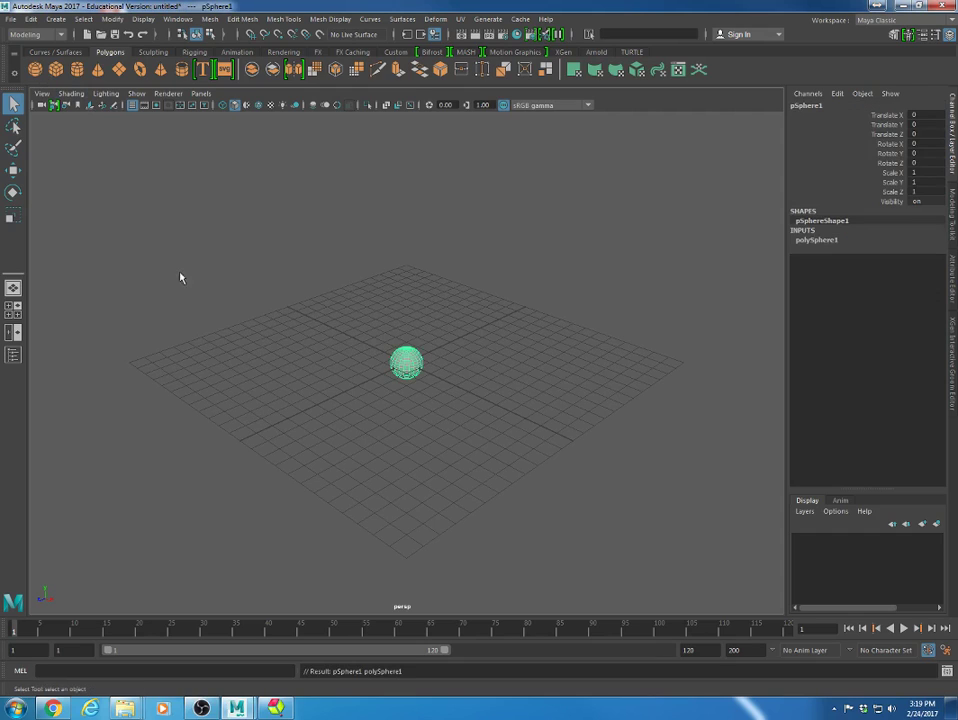
{"action": "scroll", "coordinate": [418, 383], "scroll_direction": "up", "scroll_amount": 5}
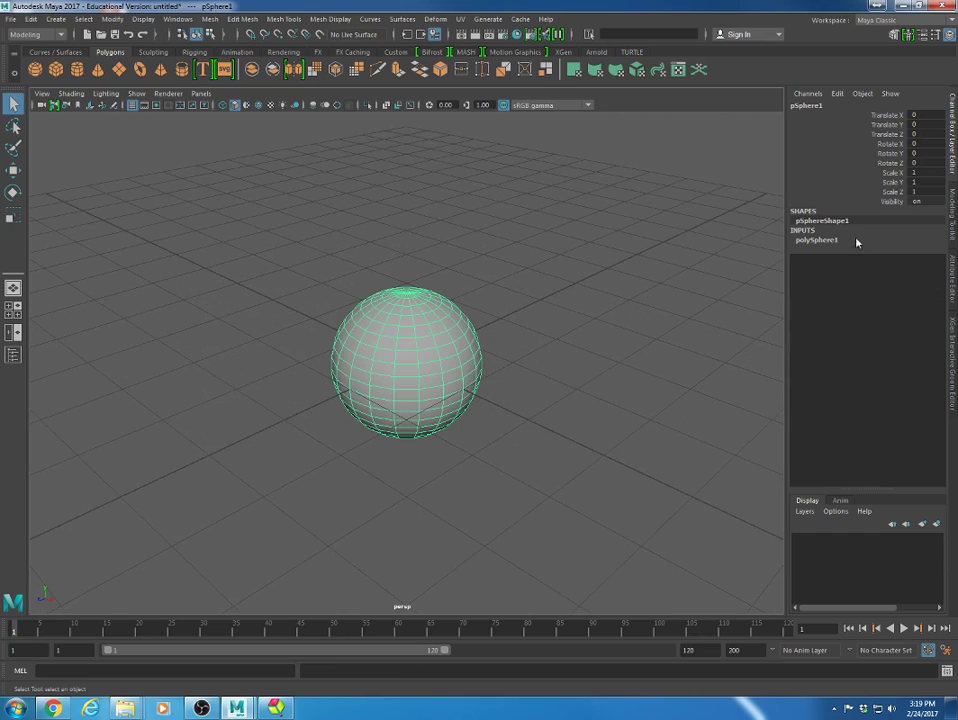
{"action": "left_click", "coordinate": [830, 240]}
{"action": "left_click_drag", "start_coordinate": [882, 259], "coordinate": [889, 270]}
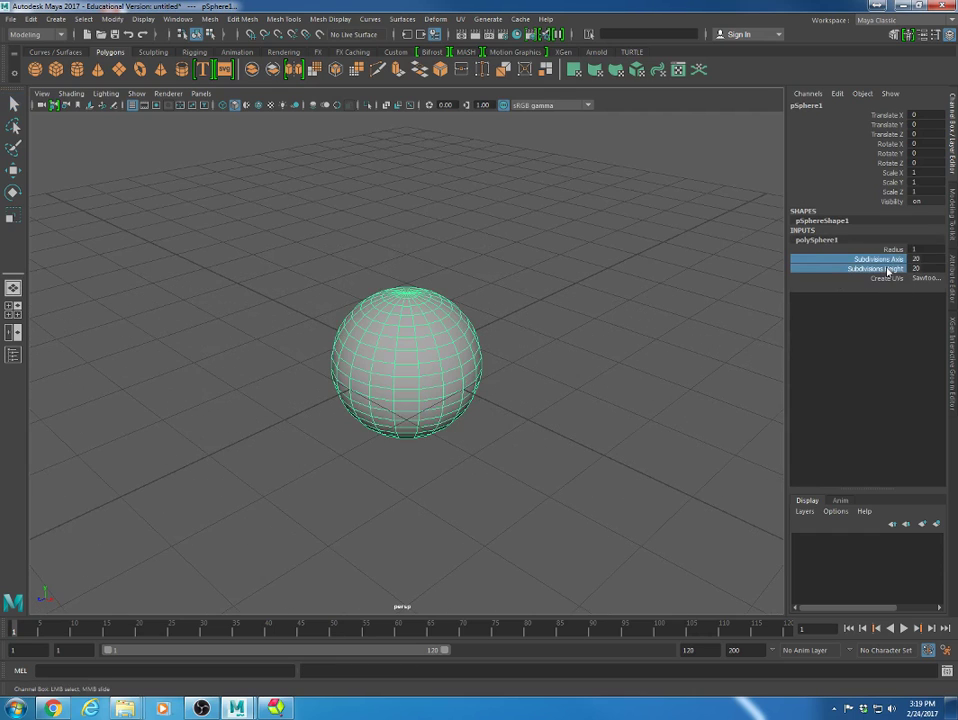
{"action": "middle_click_drag", "start_coordinate": [549, 441], "coordinate": [487, 440]}
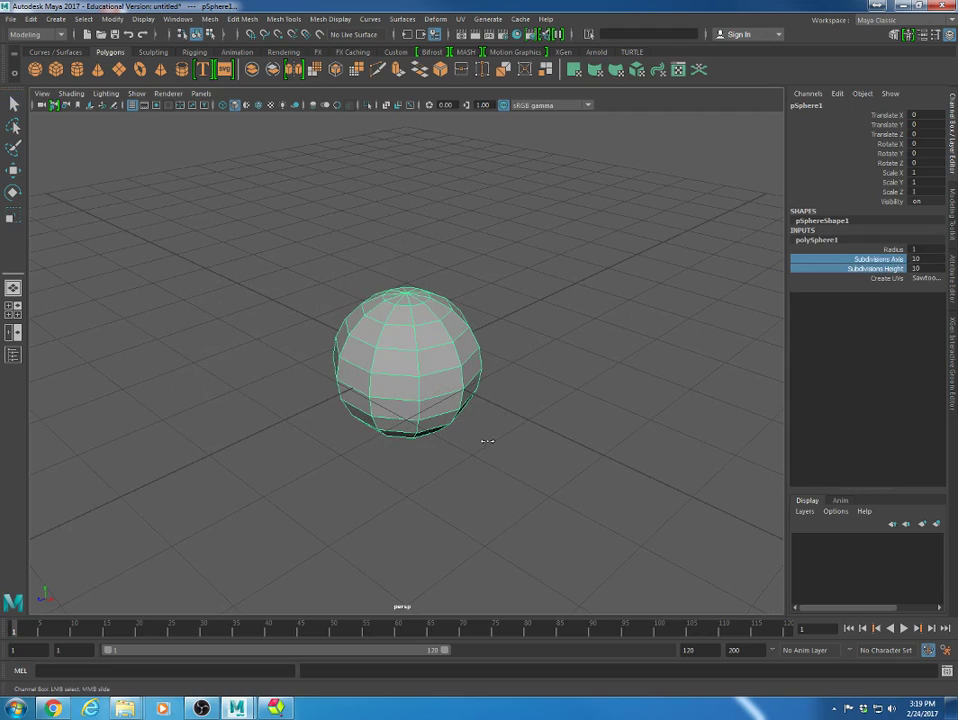
{"action": "key", "text": "q"}
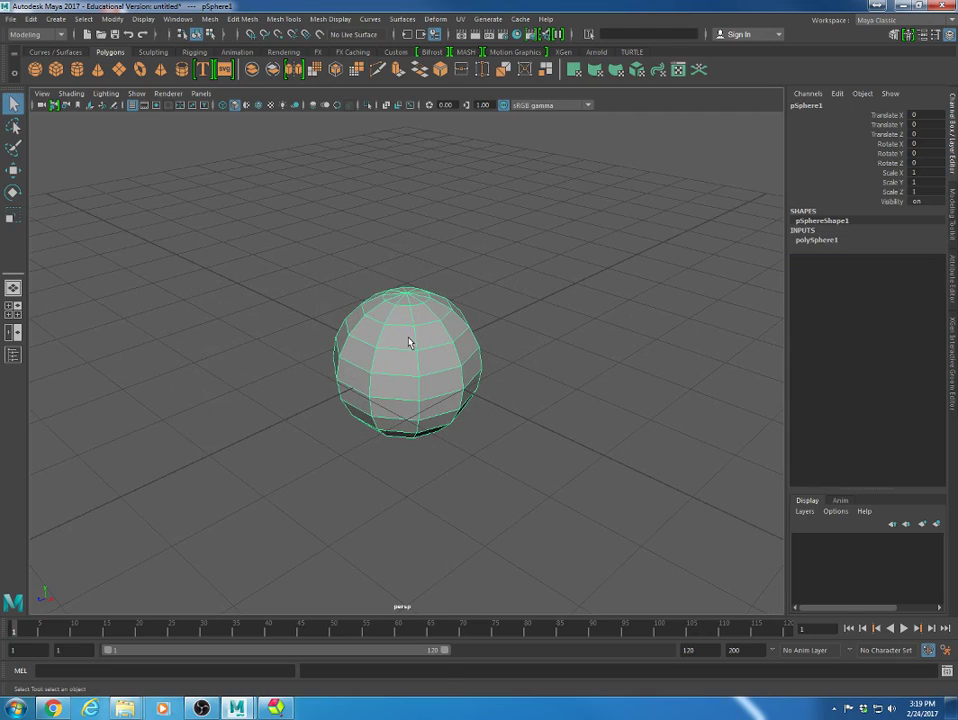
- Move the polygon sphere to about X 1.638, Z -1.702, and add a NURBS sphere beside it at about Z 0.163
{"action": "key", "text": "w"}
{"action": "left_click_drag", "start_coordinate": [366, 381], "coordinate": [628, 394]}
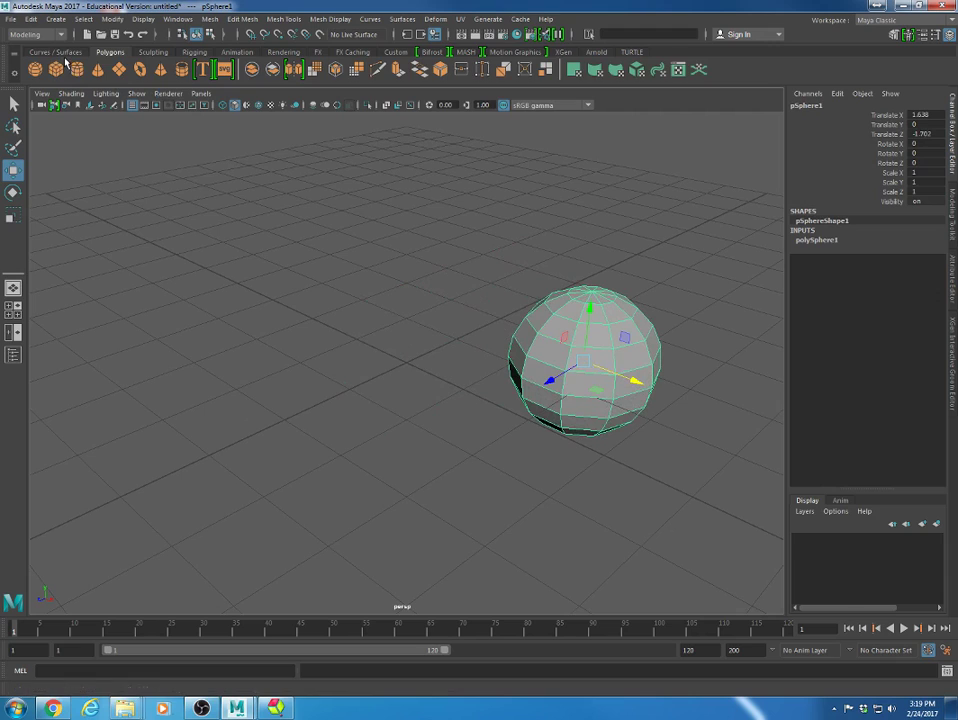
{"action": "left_click", "coordinate": [55, 52]}
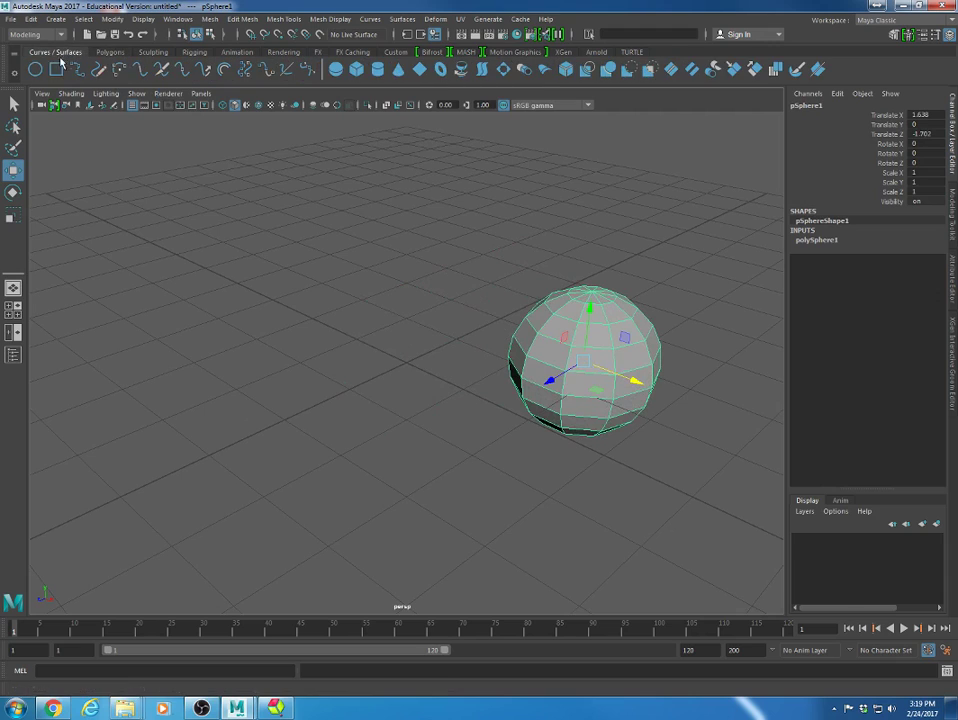
{"action": "left_click", "coordinate": [336, 69]}
{"action": "mouse_move", "coordinate": [364, 385]}
{"action": "left_mouse_down"}
{"action": "mouse_move", "coordinate": [299, 413]}
{"action": "mouse_move", "coordinate": [353, 389]}
{"action": "left_mouse_up"}
{"action": "left_click", "coordinate": [525, 444]}
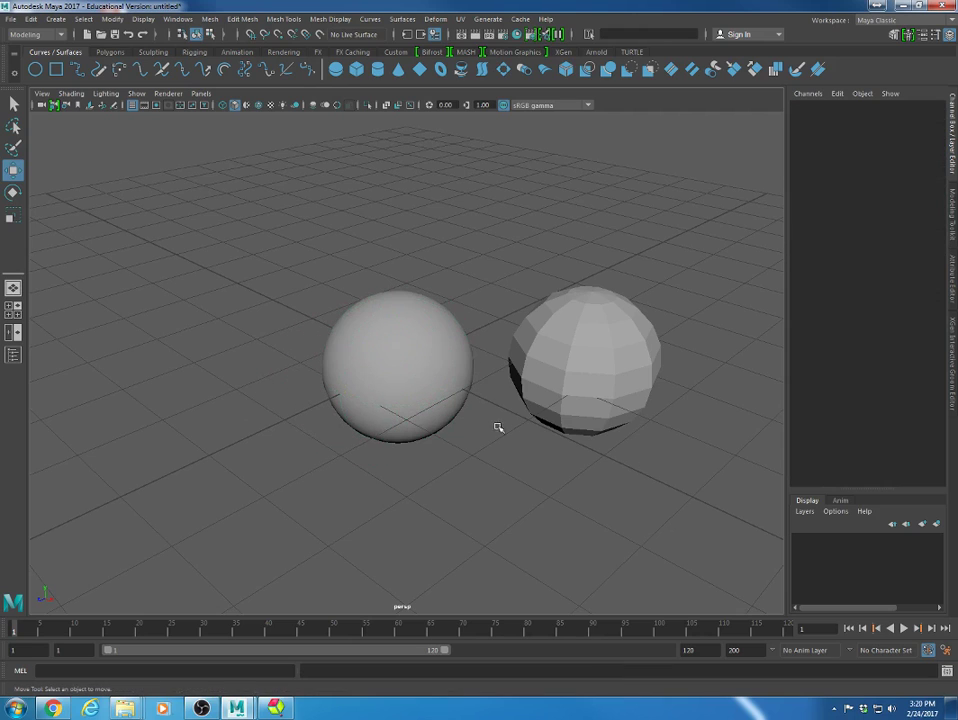
- Raise the polygon sphere's Subdivisions Axis and Subdivisions Height to 47 and deselect it
{"action": "left_click", "coordinate": [396, 370]}
{"action": "left_click", "coordinate": [648, 360]}
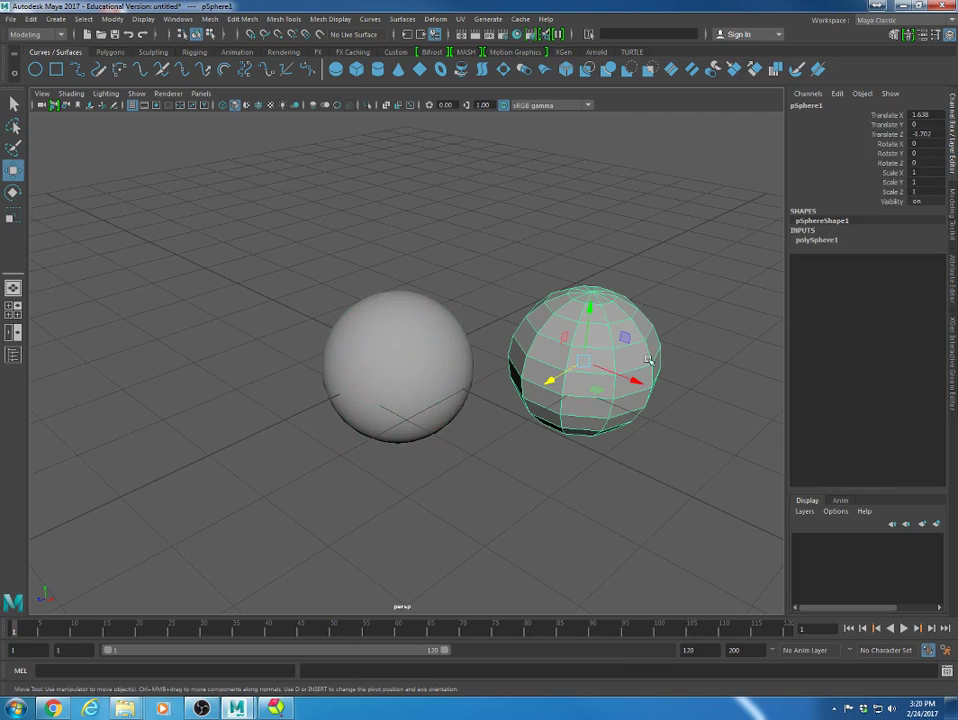
{"action": "left_click", "coordinate": [813, 241]}
{"action": "left_click_drag", "start_coordinate": [870, 259], "coordinate": [860, 268]}
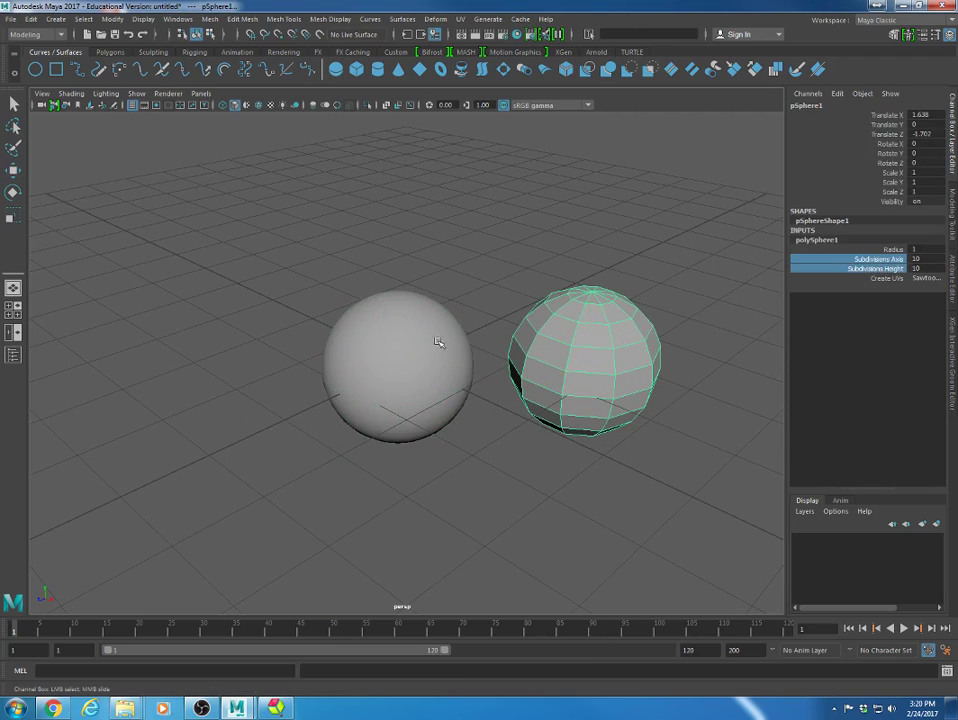
{"action": "middle_click_drag", "start_coordinate": [438, 338], "coordinate": [500, 200]}
{"action": "key", "text": "w"}
{"action": "left_click", "coordinate": [306, 393]}
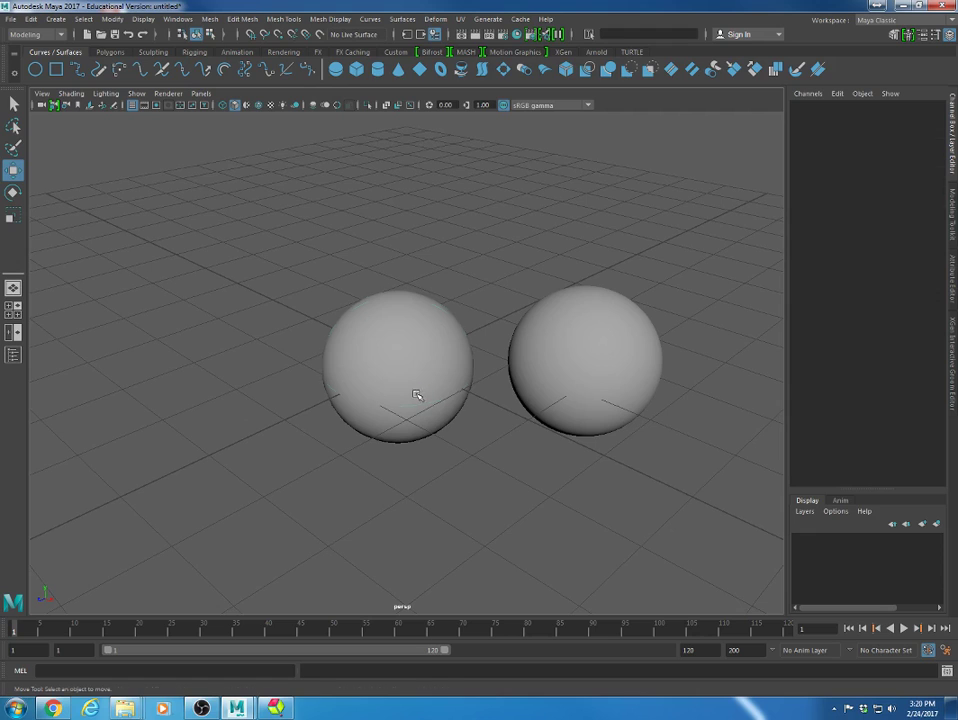
- Select the NURBS and polygon spheres in turn and together to compare their wireframe density
{"action": "left_click", "coordinate": [417, 393]}
{"action": "left_click", "coordinate": [604, 380], "text": "shift"}
{"action": "left_click", "coordinate": [517, 465]}
{"action": "left_click", "coordinate": [568, 378]}
{"action": "left_click", "coordinate": [816, 243]}
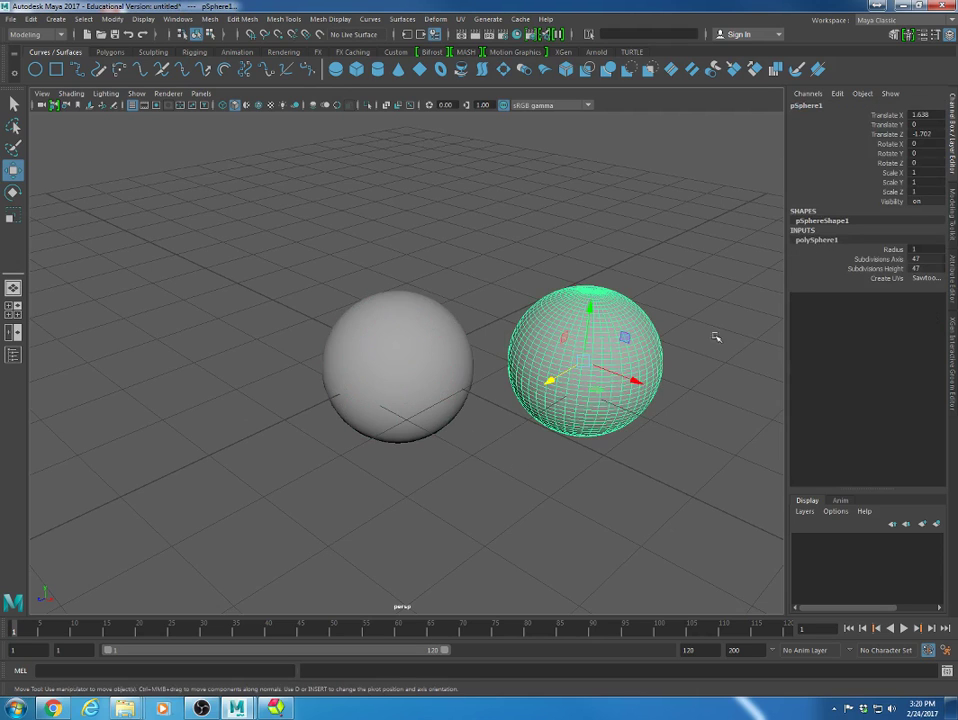
{"action": "left_click", "coordinate": [458, 358], "text": "shift"}
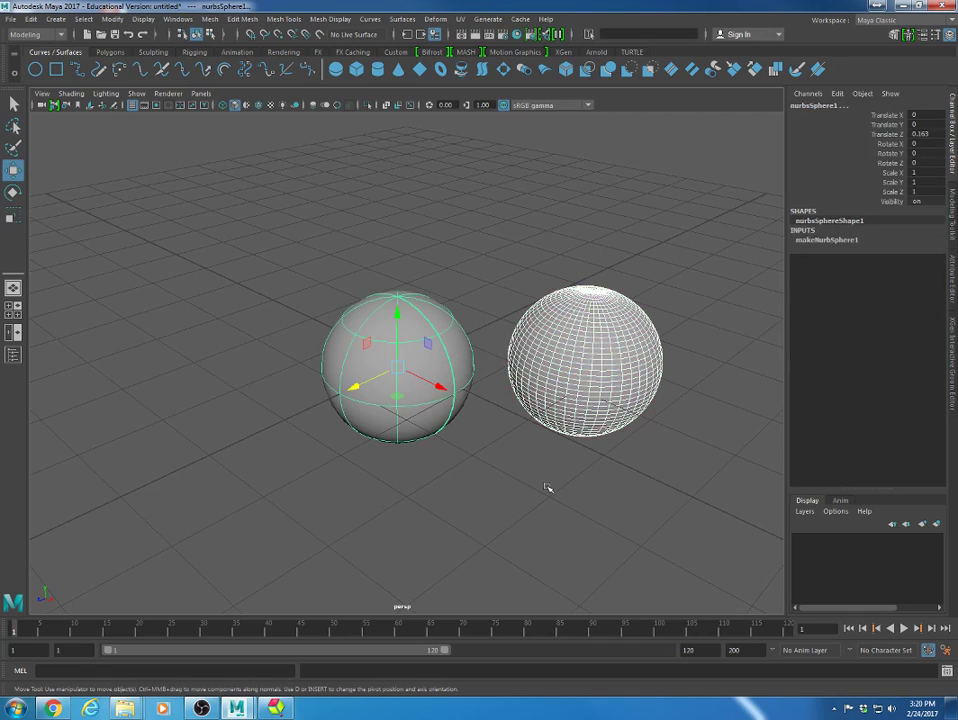
- Set the polygon sphere's Subdivisions Axis and Subdivisions Height to 9
{"action": "left_click", "coordinate": [594, 352]}
{"action": "left_click", "coordinate": [820, 242]}
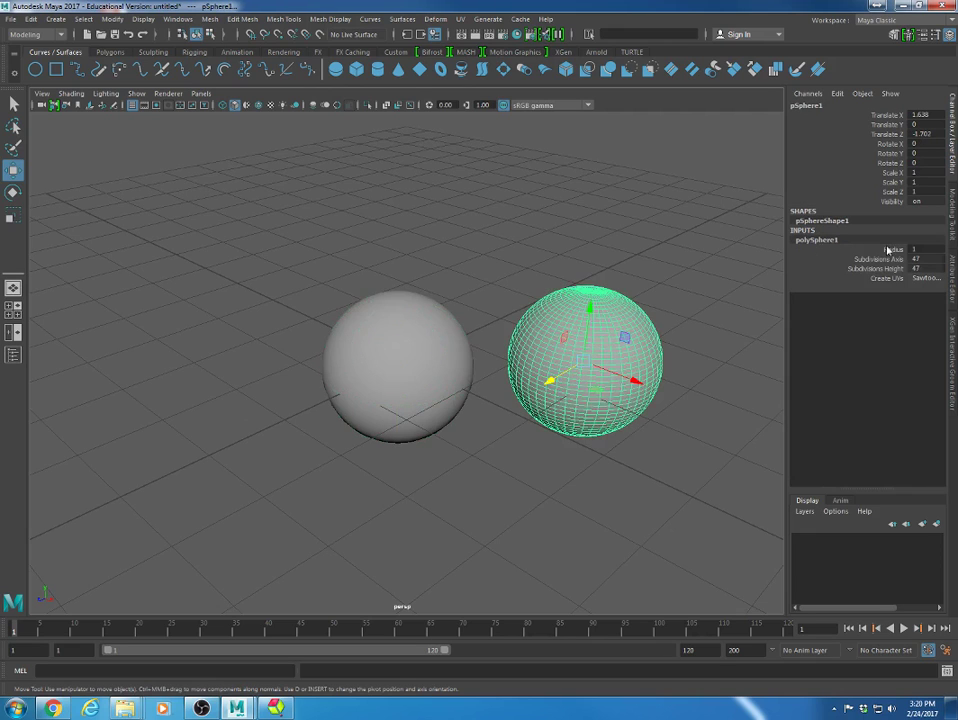
{"action": "left_click_drag", "start_coordinate": [884, 260], "coordinate": [884, 270]}
{"action": "scroll", "coordinate": [693, 341], "scroll_direction": "up", "scroll_amount": 1}
{"action": "middle_click_drag", "start_coordinate": [693, 341], "coordinate": [461, 355]}
- Pull a single vertex on the polygon sphere's upper side away from the NURBS sphere to form a long upward spike
{"action": "middle_click_drag", "start_coordinate": [628, 449], "coordinate": [496, 458], "text": "alt"}
{"action": "mouse_move", "coordinate": [424, 447]}
{"action": "right_mouse_down", "text": "alt"}
{"action": "mouse_move", "coordinate": [453, 445]}
{"action": "mouse_move", "coordinate": [439, 442]}
{"action": "right_mouse_up", "text": "alt"}
{"action": "right_click", "coordinate": [518, 337]}
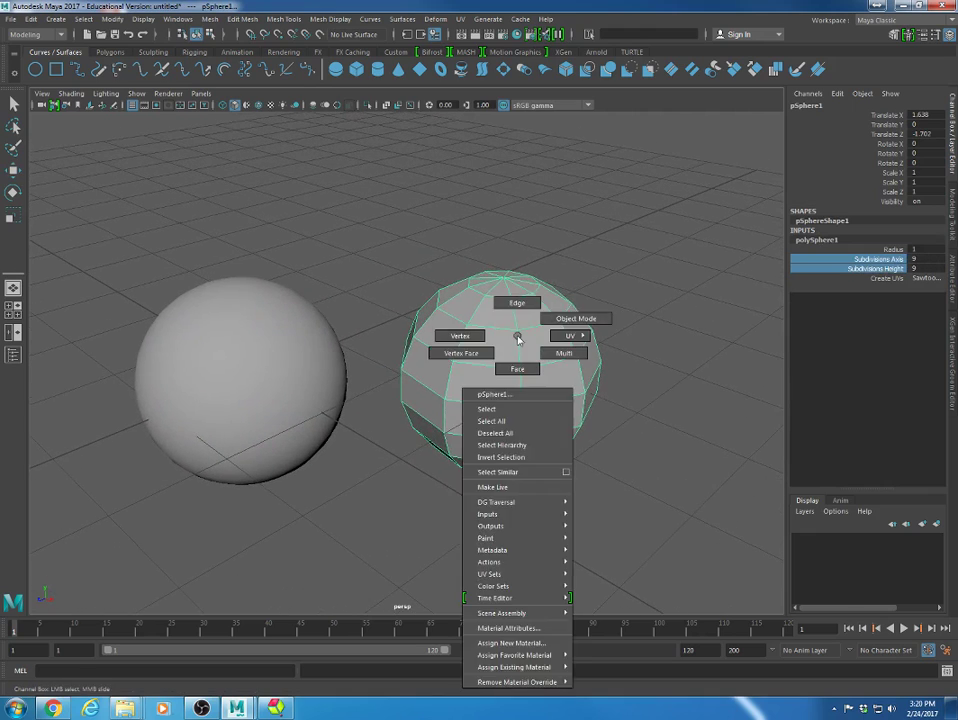
{"action": "right_click_drag", "start_coordinate": [518, 337], "coordinate": [451, 330]}
{"action": "left_click", "coordinate": [437, 306]}
{"action": "key", "text": "w"}
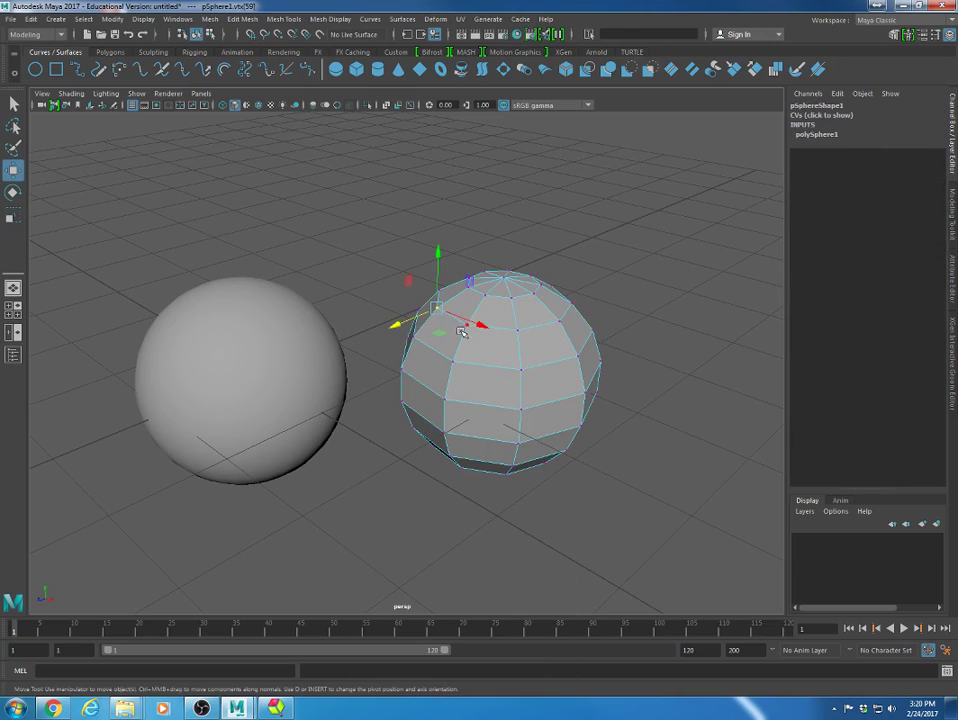
{"action": "left_click", "coordinate": [572, 303]}
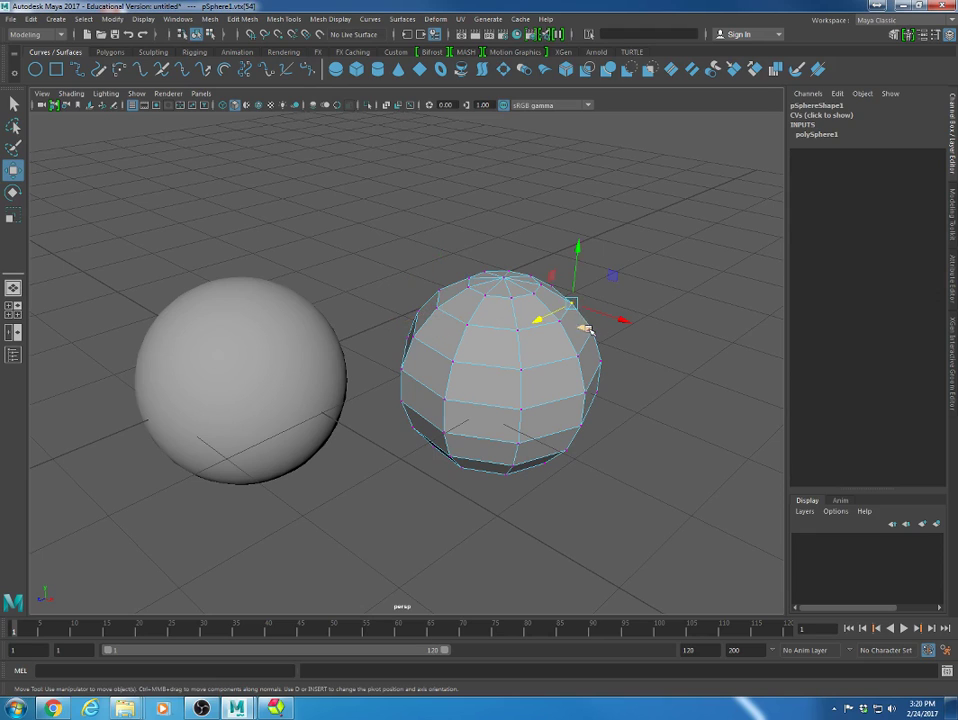
{"action": "left_click_drag", "start_coordinate": [573, 305], "coordinate": [663, 188]}
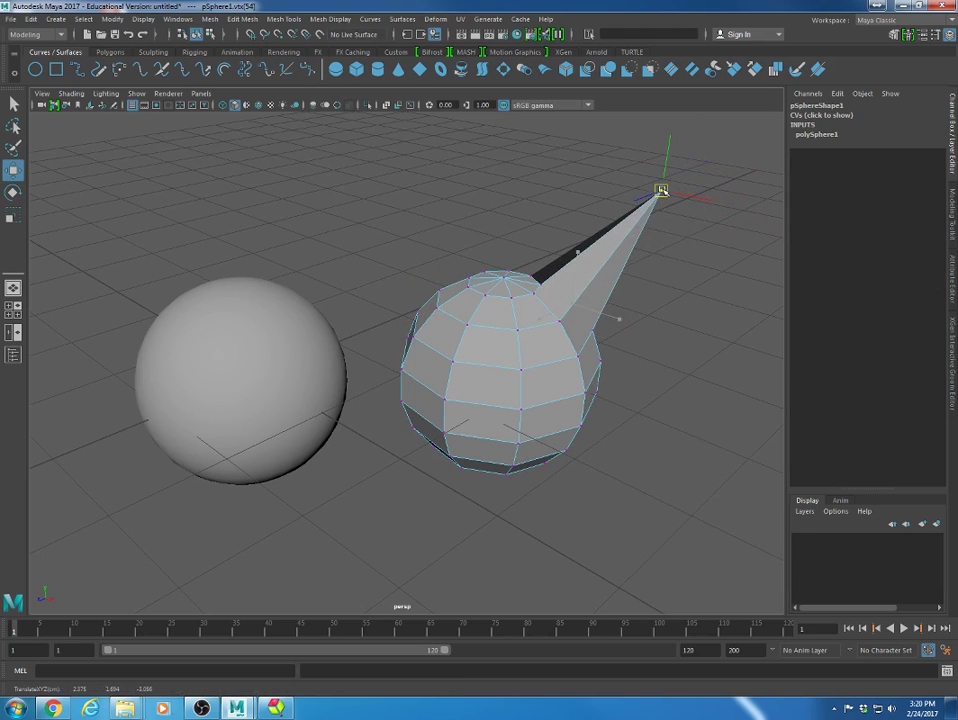
- Select an edge on the polygon sphere's upper front and pull it outward and up towards the NURBS sphere
{"action": "right_click_drag", "start_coordinate": [464, 363], "coordinate": [467, 340]}
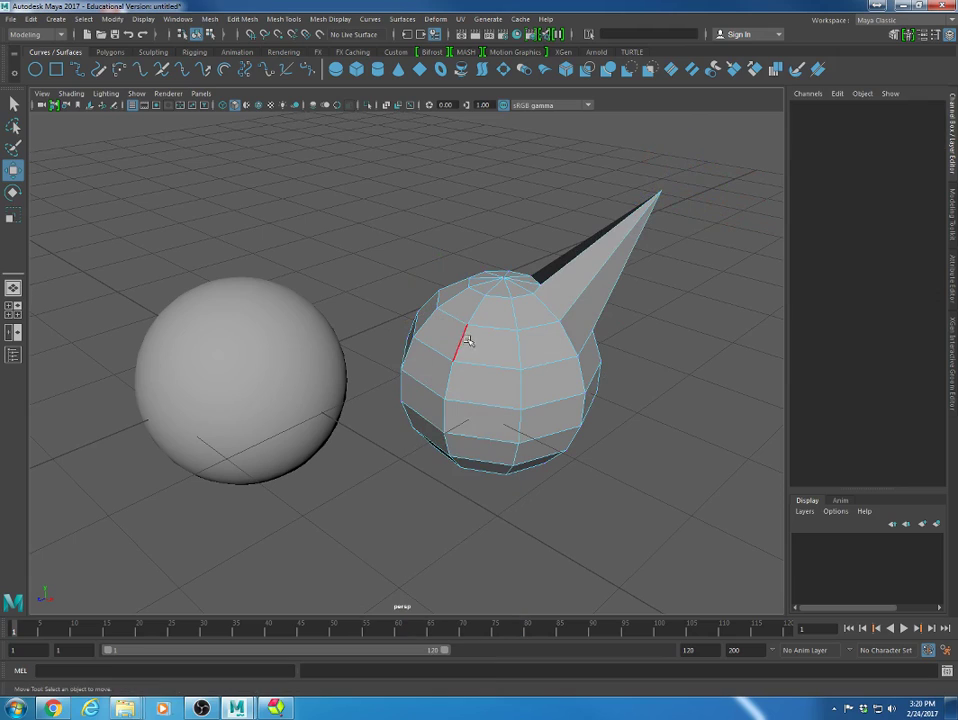
{"action": "left_click", "coordinate": [462, 345]}
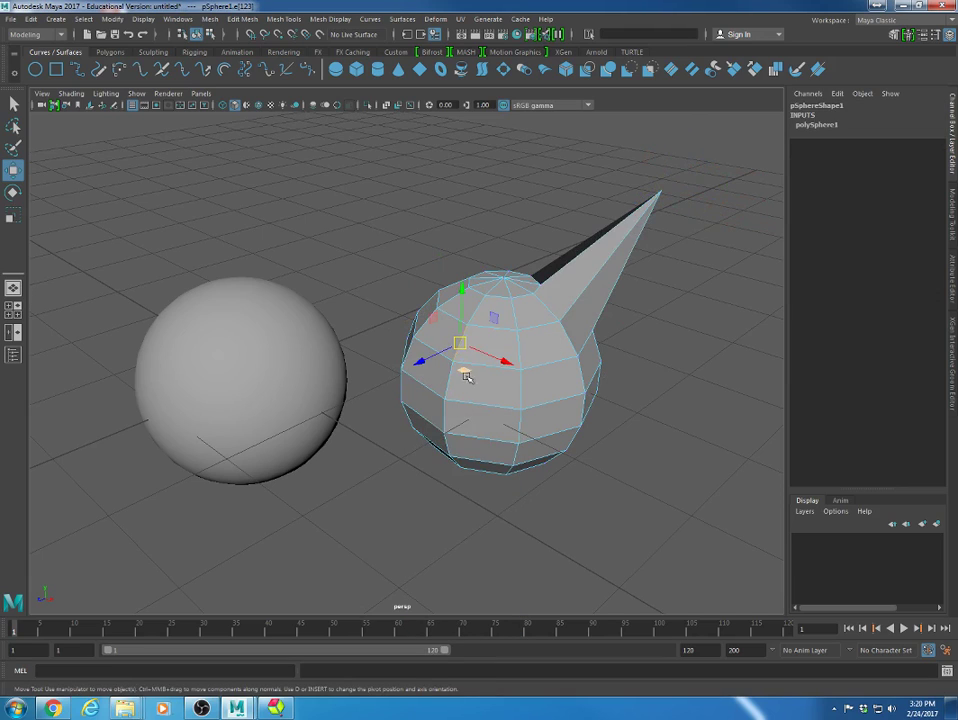
{"action": "left_click_drag", "start_coordinate": [462, 408], "coordinate": [446, 402], "text": "alt"}
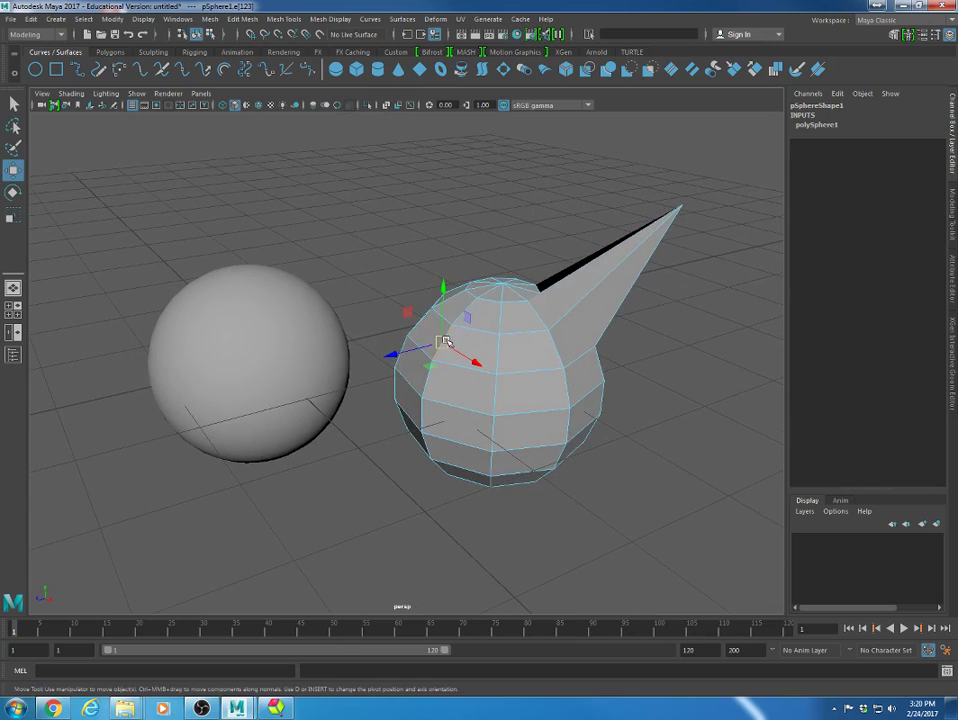
{"action": "left_click_drag", "start_coordinate": [443, 343], "coordinate": [370, 296]}
- Select a face on the polygon sphere's lower front and pull it far outward from the body
{"action": "right_click_drag", "start_coordinate": [518, 441], "coordinate": [522, 392]}
{"action": "left_click_drag", "start_coordinate": [526, 475], "coordinate": [660, 477], "text": "alt"}
{"action": "left_click", "coordinate": [564, 436]}
{"action": "key", "text": "r"}
{"action": "left_click", "coordinate": [645, 380]}
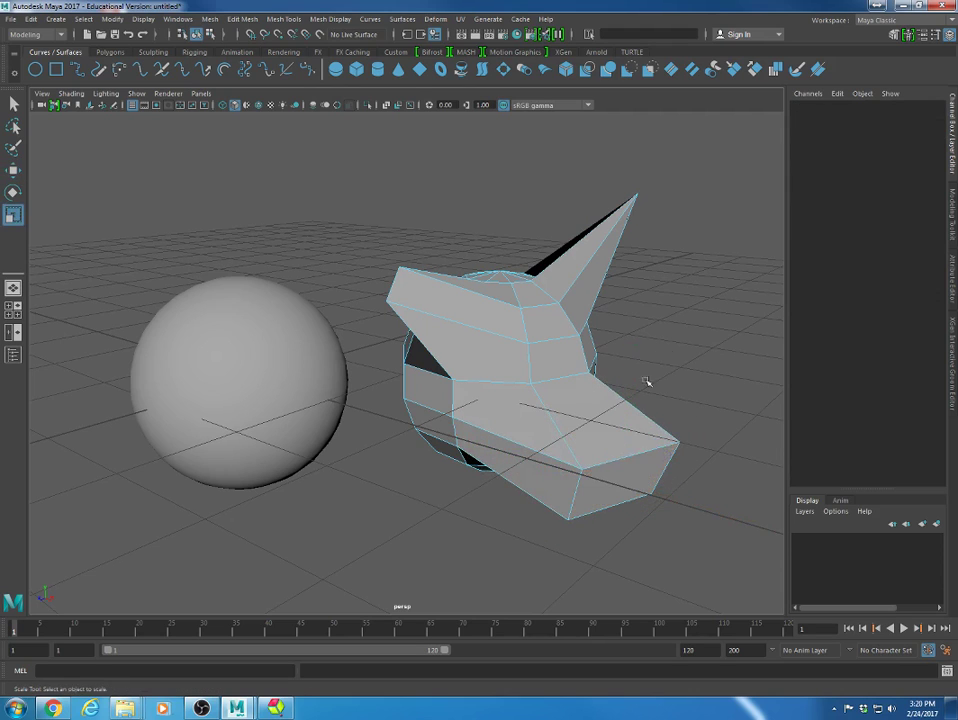
- Return the deformed polygon sphere to object mode and toggle its smooth mesh preview on and off
{"action": "left_click", "coordinate": [534, 355]}
{"action": "right_click_drag", "start_coordinate": [534, 355], "coordinate": [556, 336]}
{"action": "left_click", "coordinate": [612, 350]}
{"action": "left_click", "coordinate": [579, 357]}
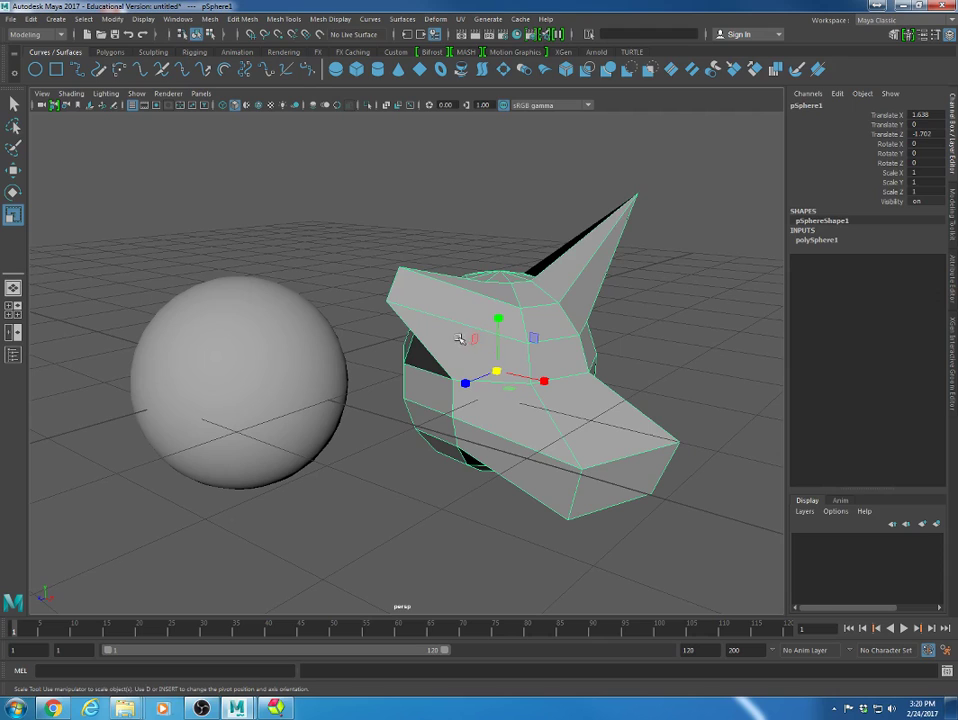
{"action": "key", "text": "3"}
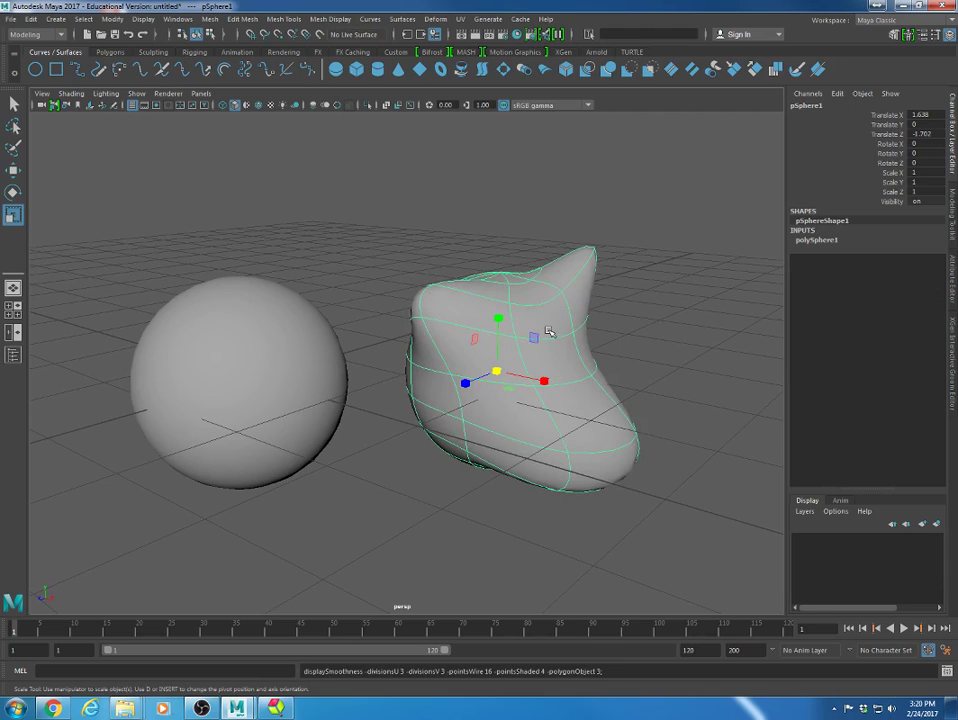
{"action": "key", "text": "1"}
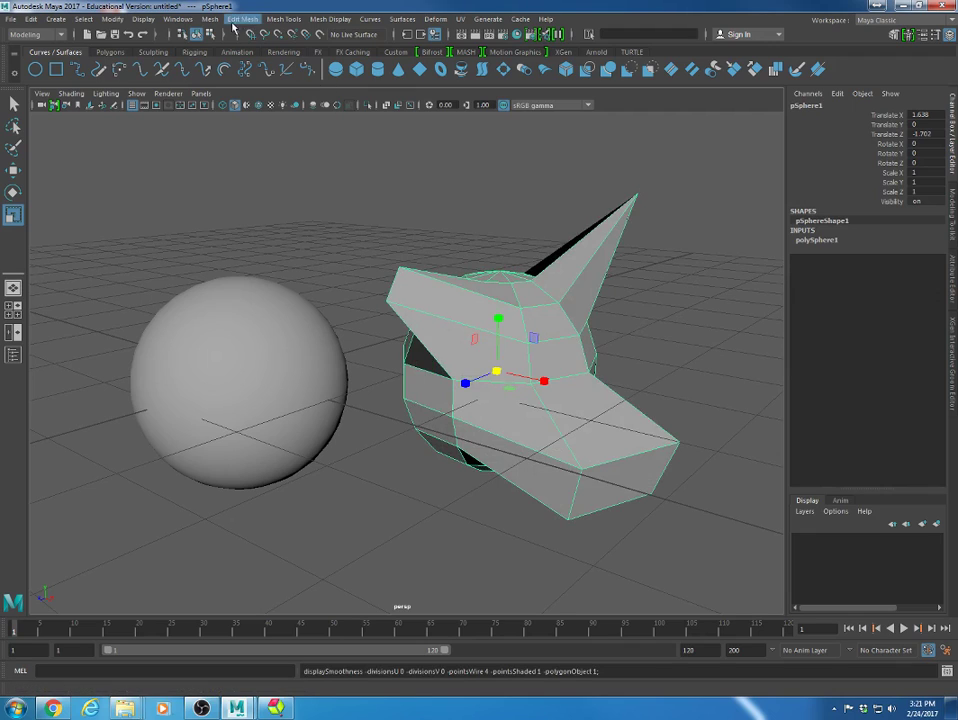
- Apply Mesh Smooth to the deformed polygon sphere and set its Divisions to 4
{"action": "left_click", "coordinate": [212, 20]}
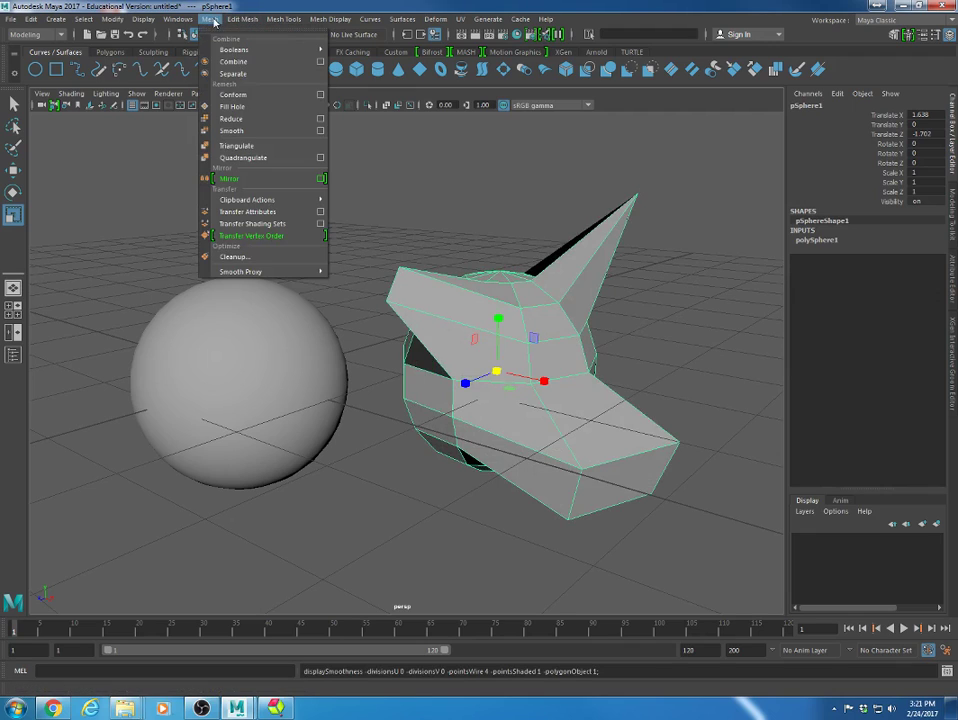
{"action": "left_click", "coordinate": [238, 131]}
{"action": "left_click", "coordinate": [499, 179]}
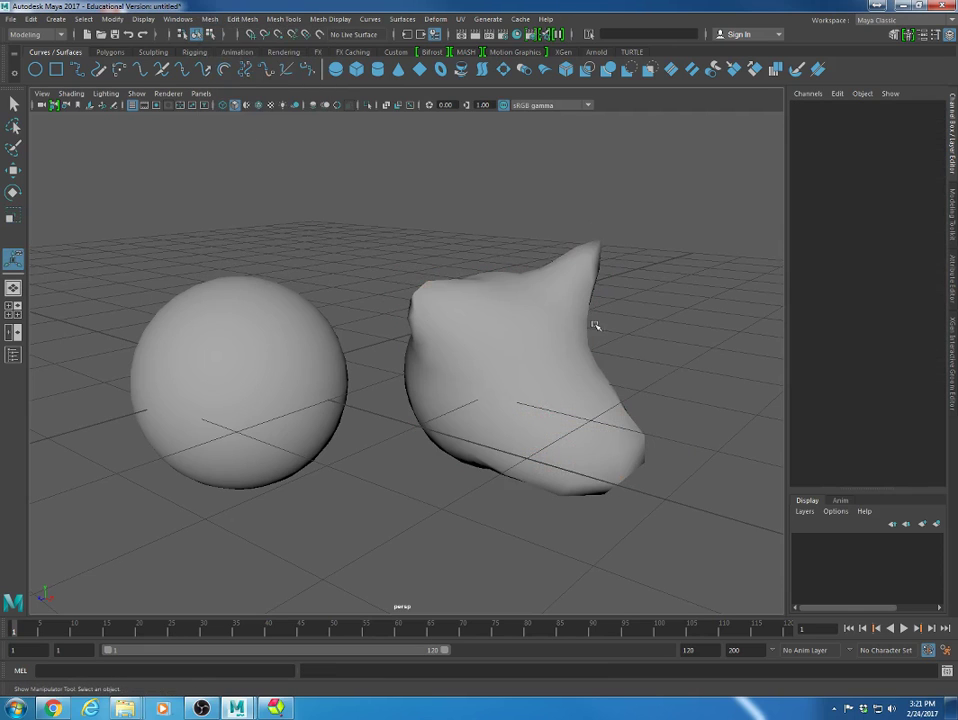
{"action": "left_click", "coordinate": [500, 317]}
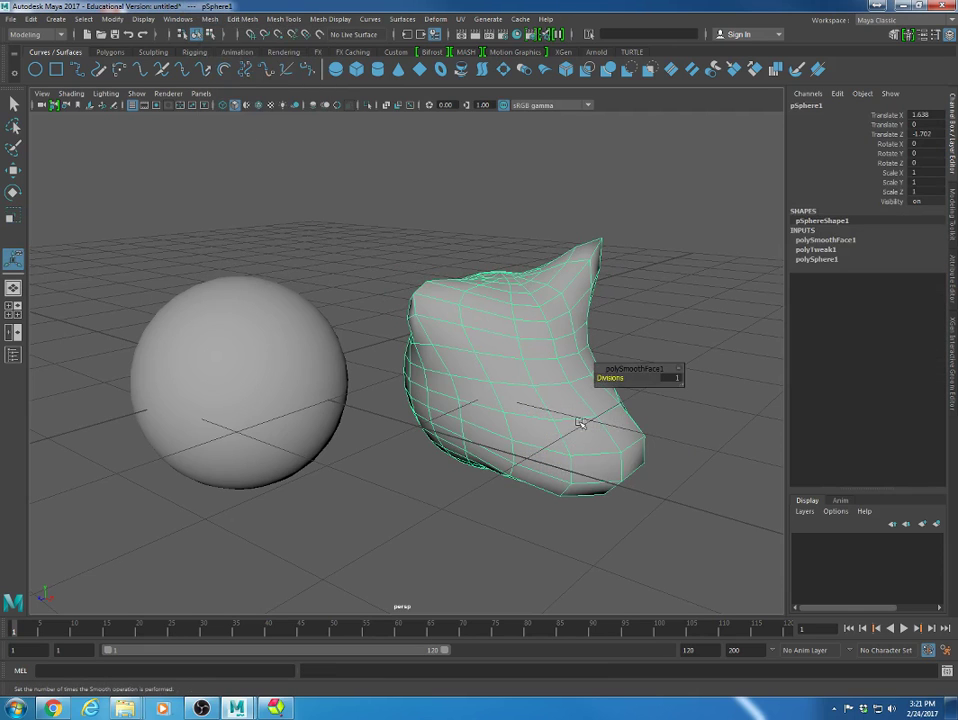
{"action": "left_click_drag", "start_coordinate": [628, 378], "coordinate": [644, 378]}
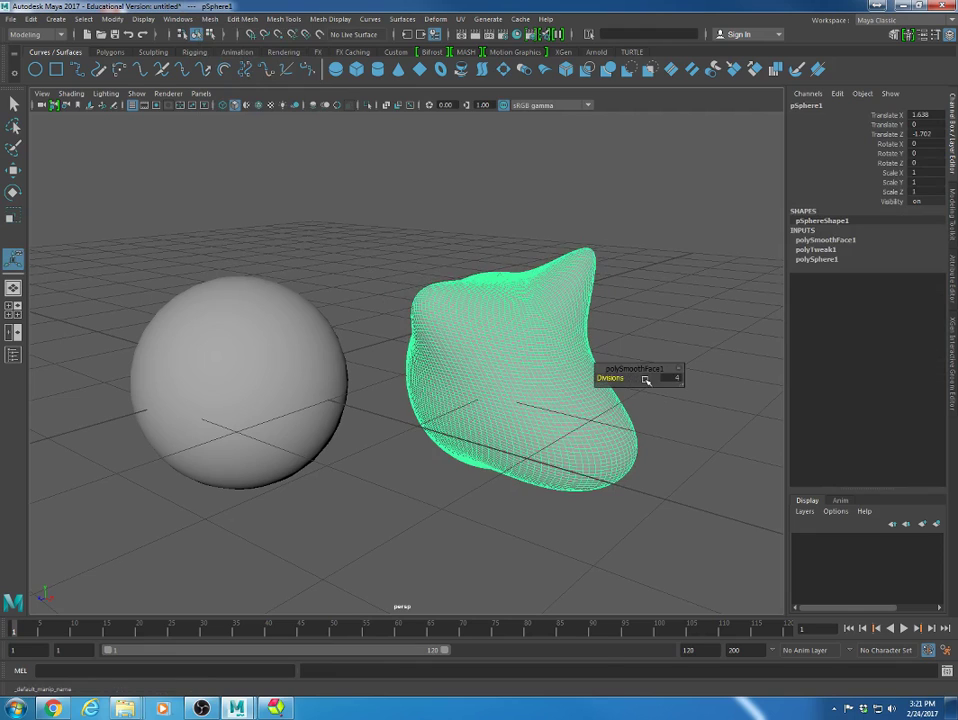
- Undo the smoothing of the deformed polygon sphere and clear the selection
{"action": "left_click", "coordinate": [490, 174]}
{"action": "key", "text": "ctrl+z"}
{"action": "key", "text": "ctrl+z"}
{"action": "key", "text": "ctrl+z"}
{"action": "key", "text": "ctrl+z"}
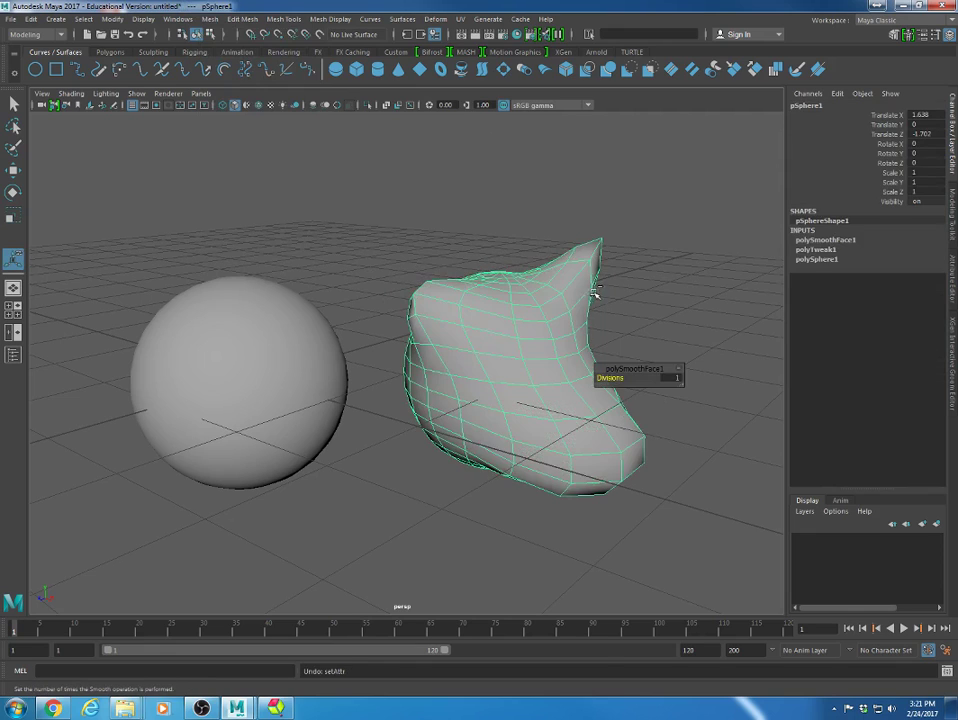
{"action": "left_click", "coordinate": [627, 293]}
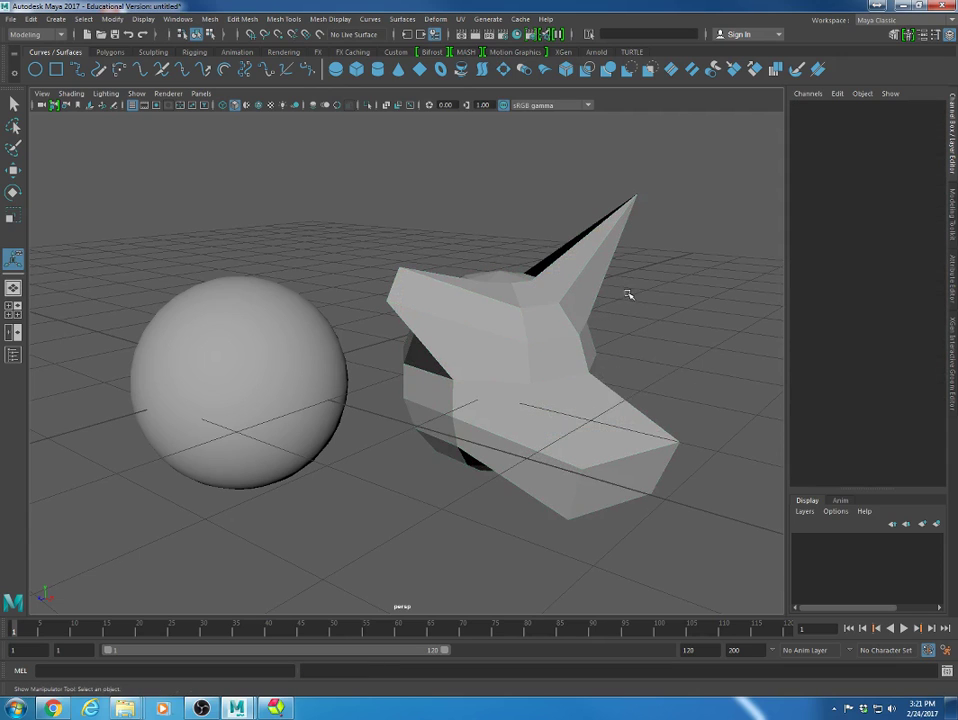
- Select the unsmoothed polygon sphere and inspect its stretched faces and edges up close
{"action": "left_click", "coordinate": [575, 368]}
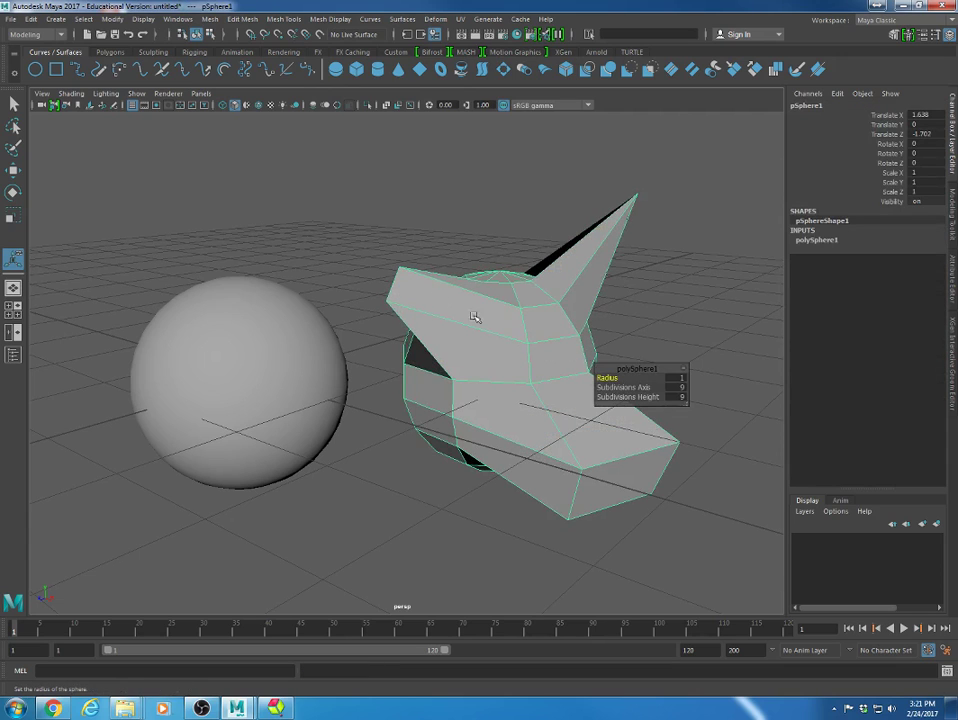
{"action": "scroll", "coordinate": [383, 295], "scroll_direction": "up", "scroll_amount": 5}
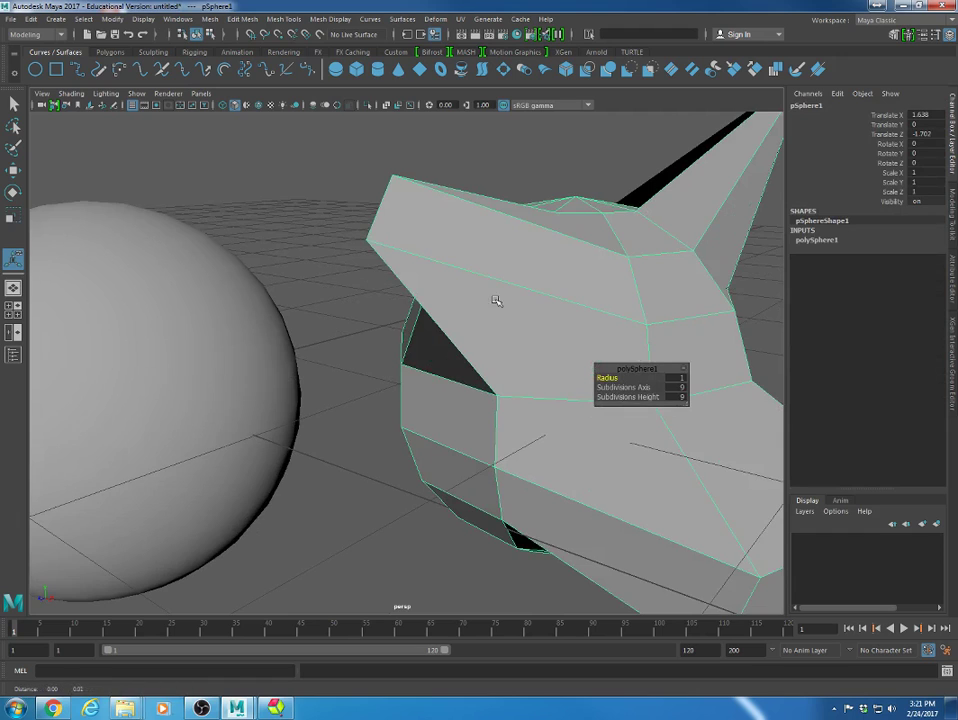
{"action": "middle_click_drag", "start_coordinate": [496, 299], "coordinate": [490, 442], "text": "alt"}
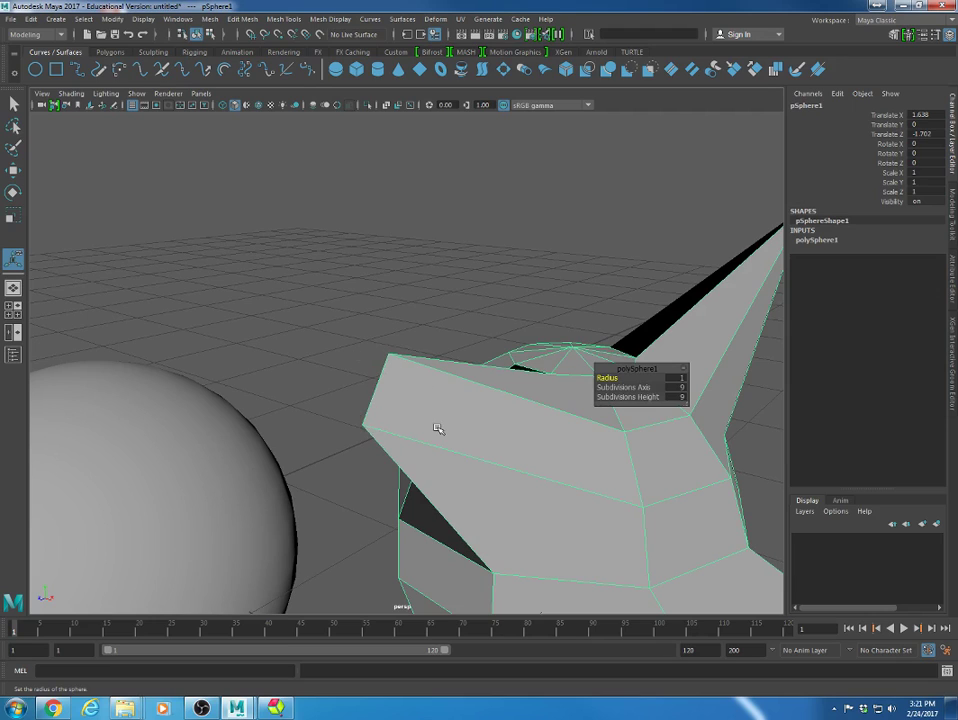
{"action": "scroll", "coordinate": [422, 429], "scroll_direction": "down", "scroll_amount": 6}
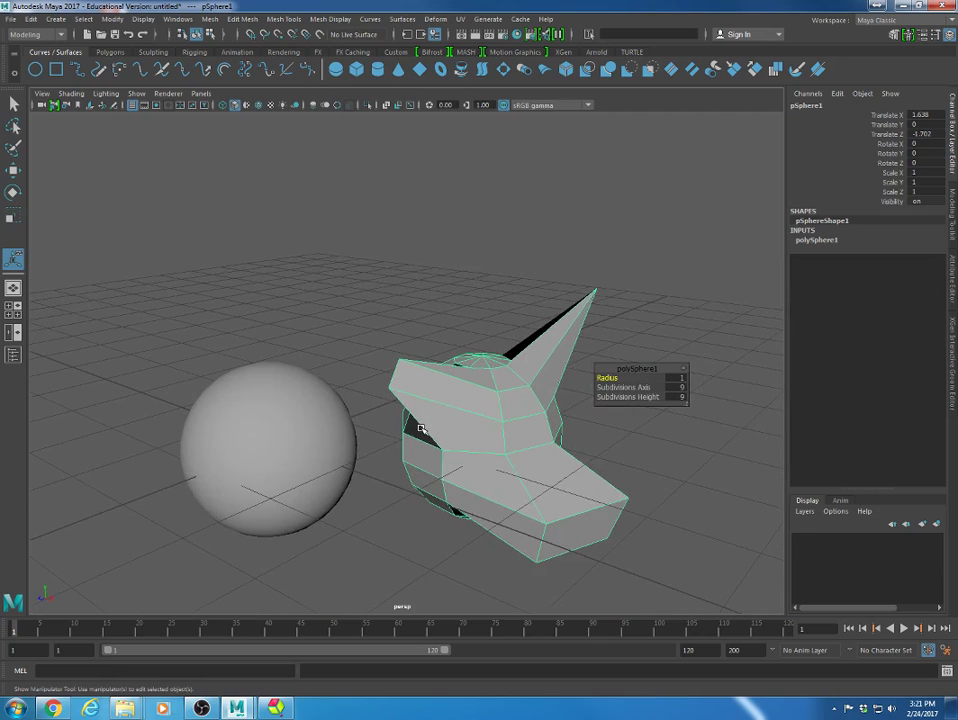
- Turn on smooth mesh preview for the deformed polygon sphere and inspect its rounded surface up close
{"action": "key", "text": "3"}
{"action": "scroll", "coordinate": [419, 400], "scroll_direction": "up", "scroll_amount": 3}
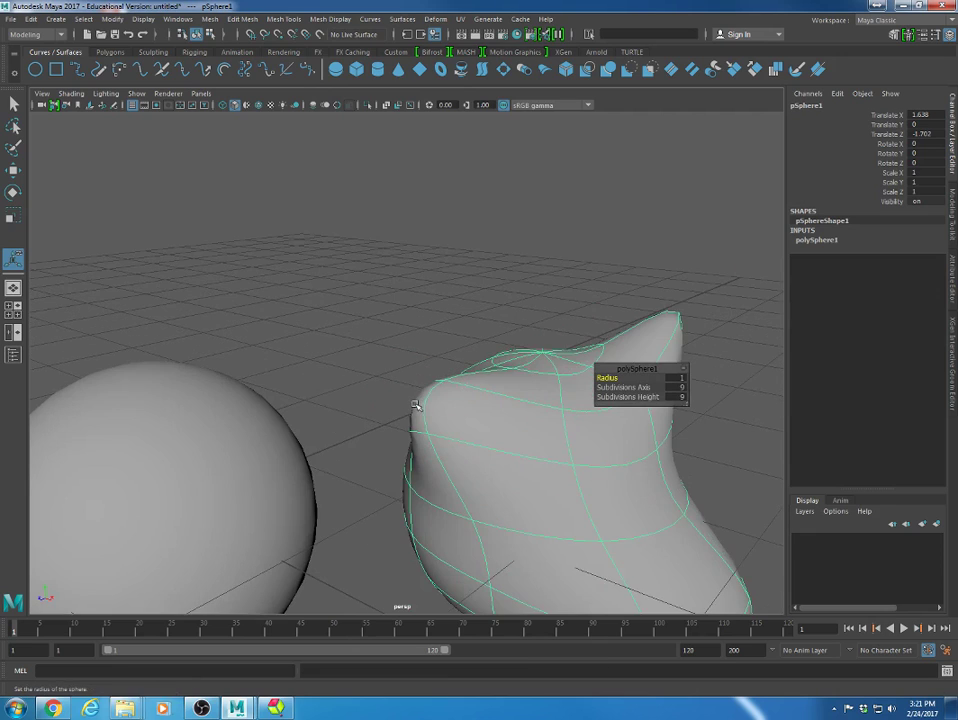
{"action": "scroll", "coordinate": [419, 400], "scroll_direction": "down", "scroll_amount": 3}
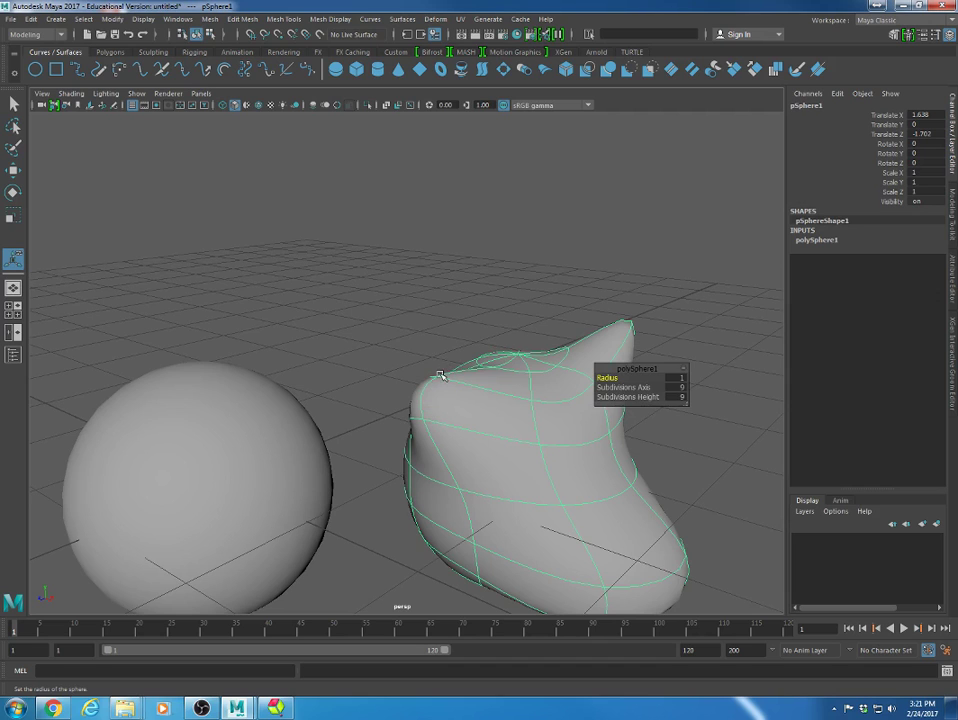
{"action": "scroll", "coordinate": [547, 473], "scroll_direction": "up", "scroll_amount": 2}
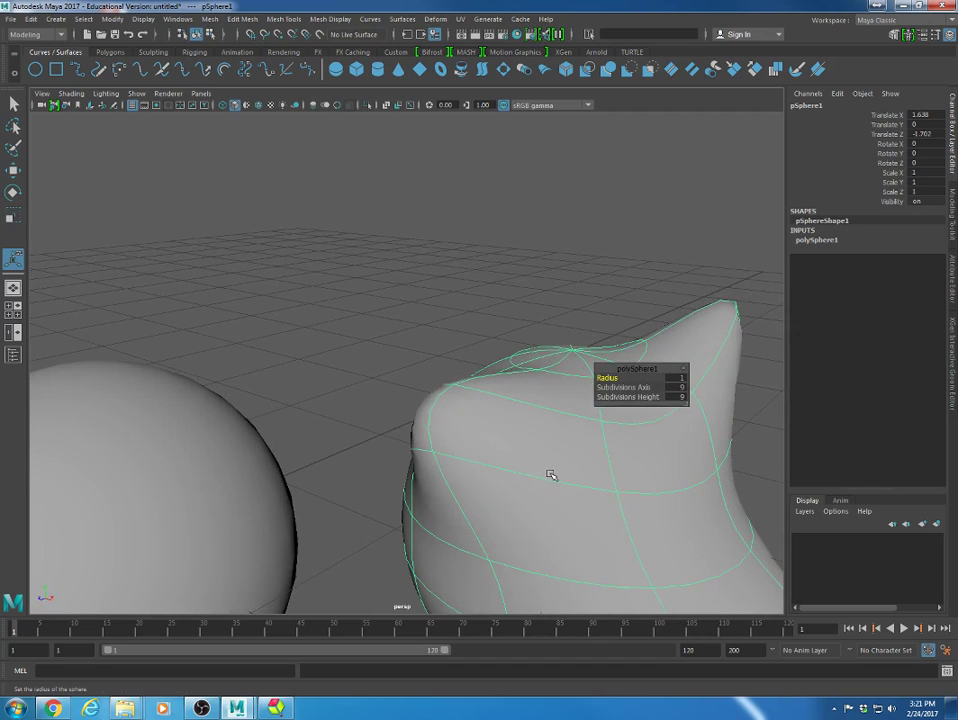
{"action": "middle_click_drag", "start_coordinate": [568, 510], "coordinate": [420, 390], "text": "alt"}
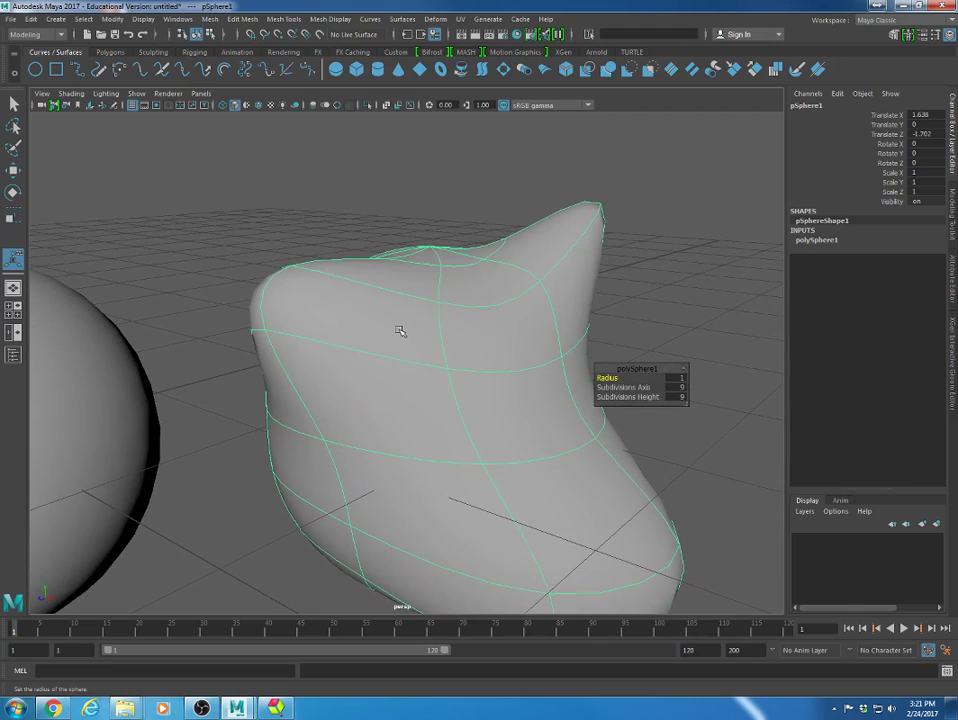
- Turn off the polygon sphere's smooth mesh preview and view its faceted shape beside the NURBS sphere
{"action": "key", "text": "1"}
{"action": "scroll", "coordinate": [398, 330], "scroll_direction": "down", "scroll_amount": 4}
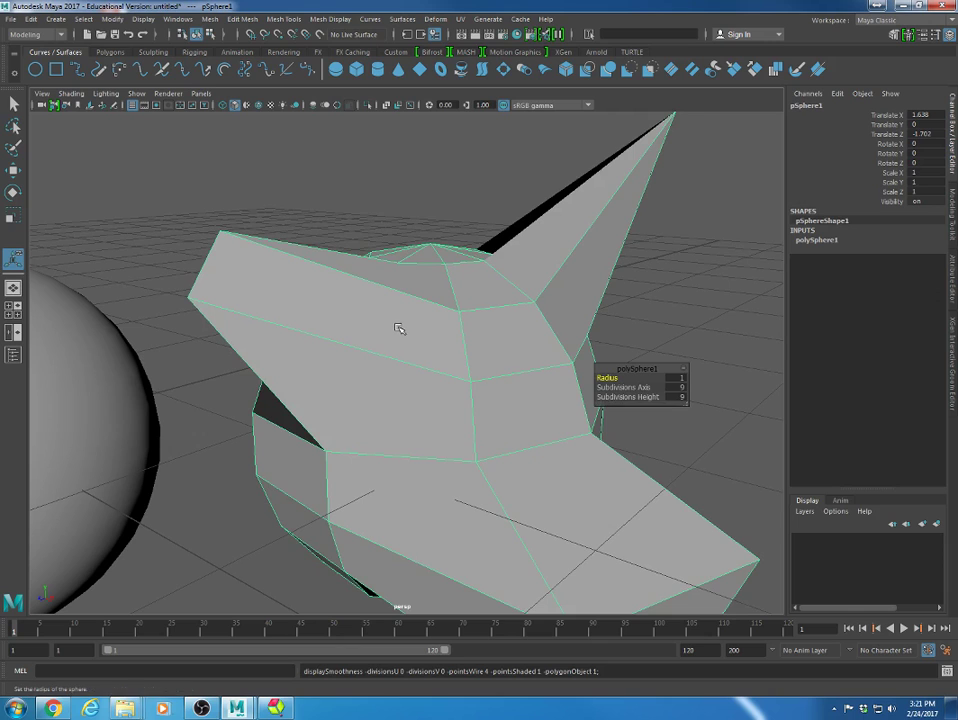
{"action": "middle_click_drag", "start_coordinate": [421, 390], "coordinate": [468, 385], "text": "alt"}
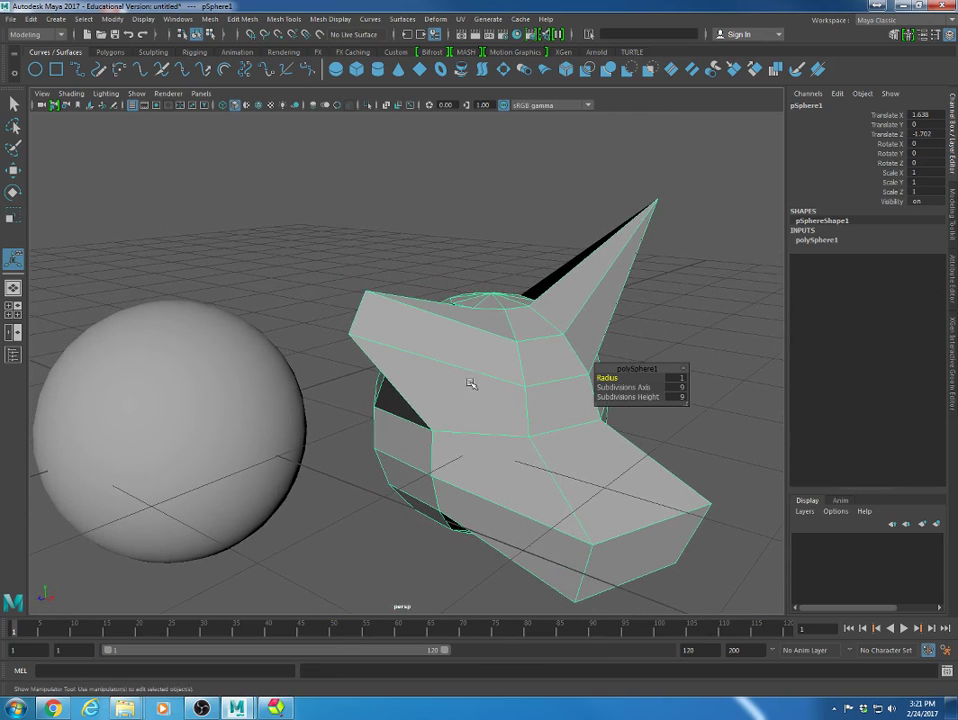
{"action": "right_click_drag", "start_coordinate": [607, 463], "coordinate": [580, 456], "text": "alt"}
{"action": "middle_click_drag", "start_coordinate": [545, 445], "coordinate": [526, 456], "text": "alt"}
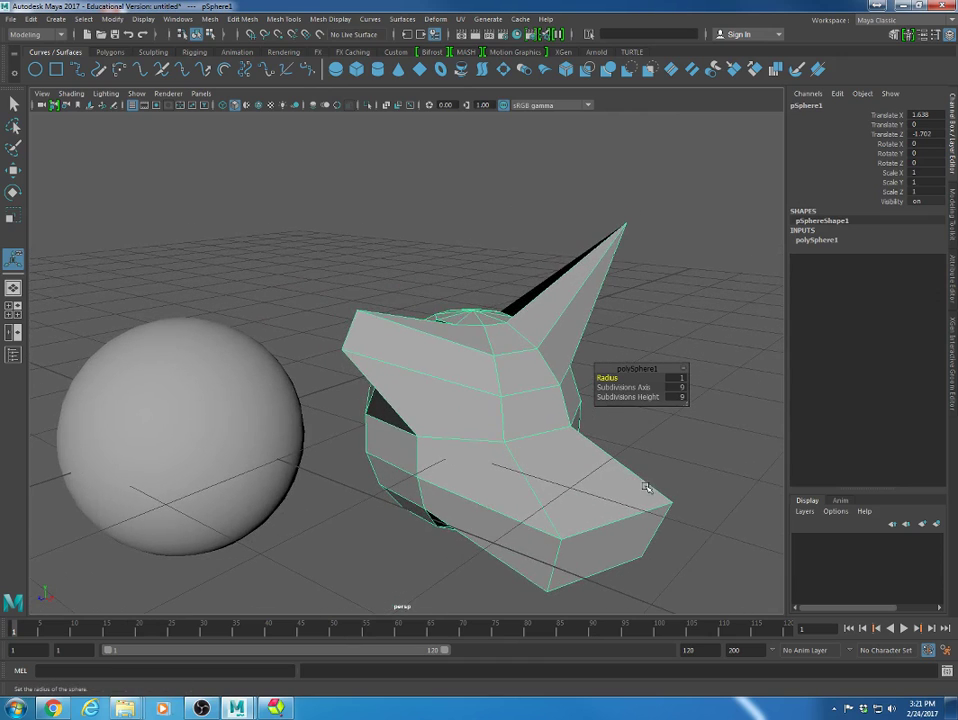
- Extrude the face between the polygon sphere's spike and lower protrusion with Local Translate Z 1.948, Offset -0.5 and 5 Divisions
{"action": "right_click_drag", "start_coordinate": [554, 415], "coordinate": [552, 420]}
{"action": "left_click", "coordinate": [540, 413]}
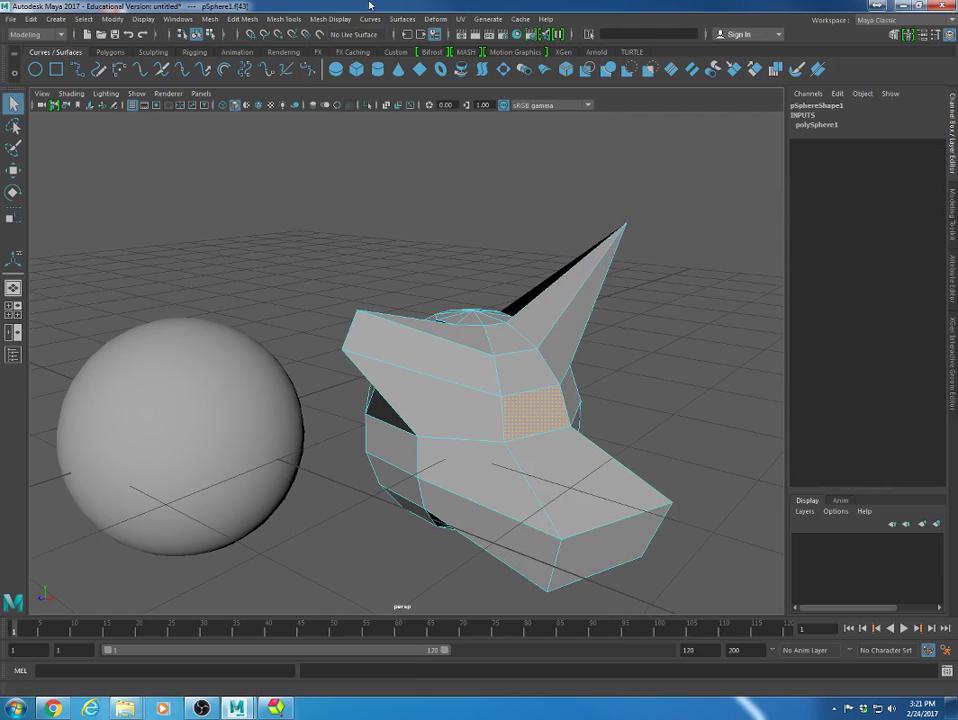
{"action": "left_click", "coordinate": [242, 19]}
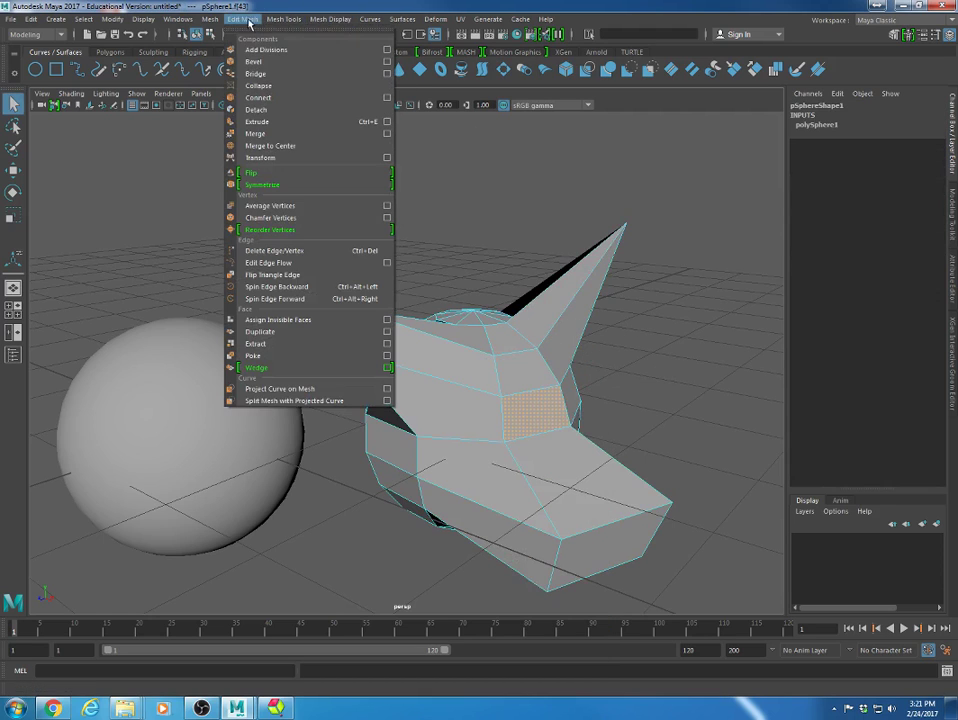
{"action": "left_click", "coordinate": [257, 121]}
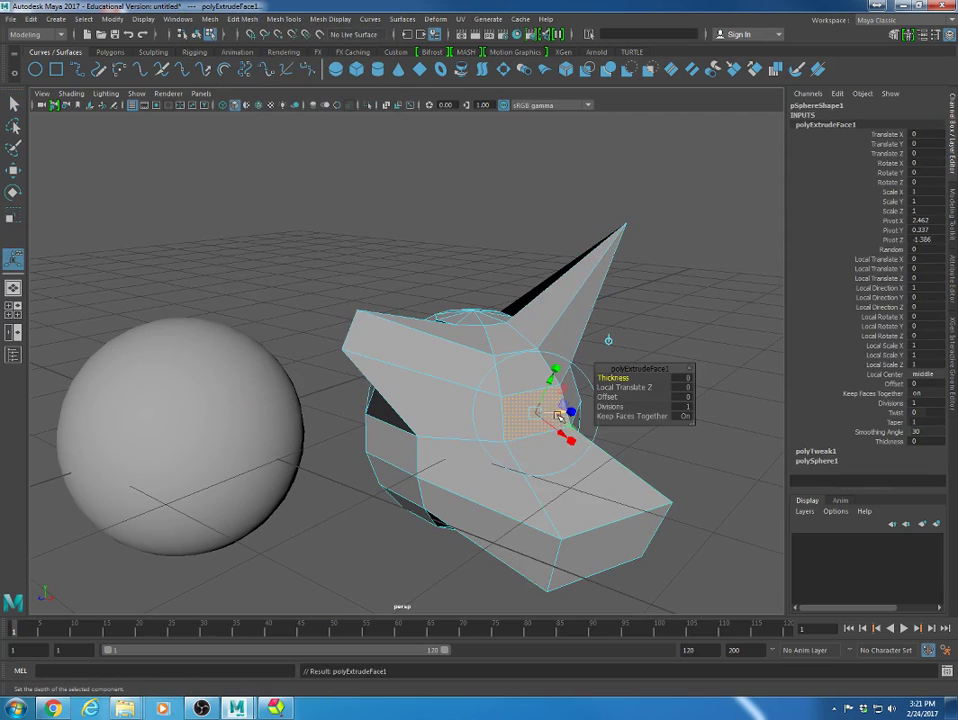
{"action": "left_click_drag", "start_coordinate": [558, 415], "coordinate": [797, 396]}
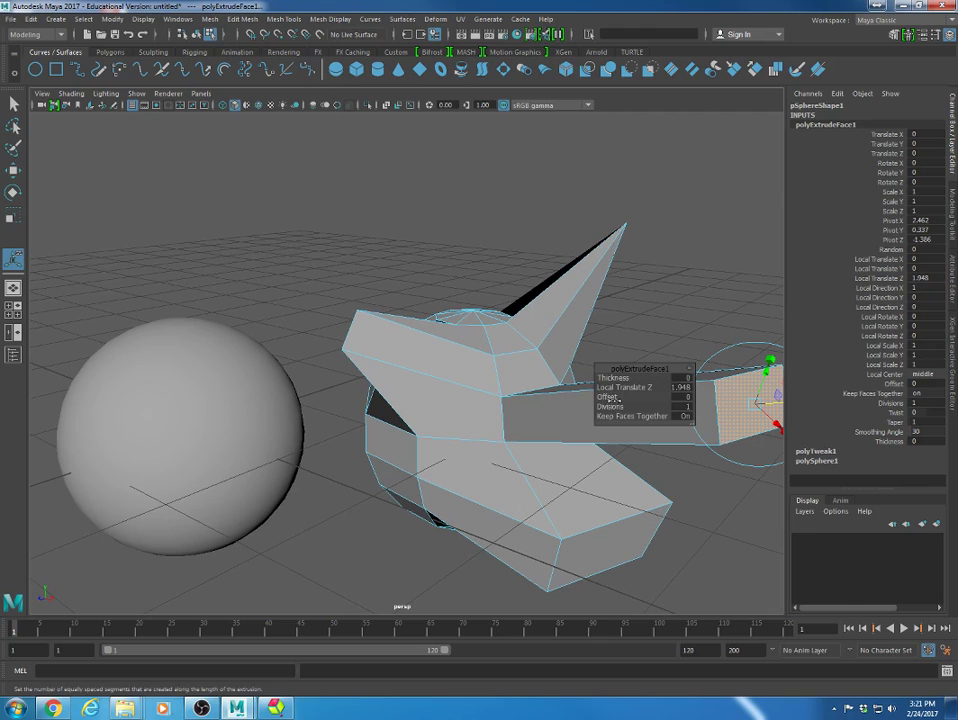
{"action": "mouse_move", "coordinate": [609, 406]}
{"action": "left_mouse_down"}
{"action": "mouse_move", "coordinate": [625, 401]}
{"action": "mouse_move", "coordinate": [606, 403]}
{"action": "left_mouse_up"}
- Clear the face selection and turn on smooth mesh preview to view the extruded polygon sphere
{"action": "left_click", "coordinate": [475, 152]}
{"action": "left_click_drag", "start_coordinate": [507, 333], "coordinate": [620, 354], "text": "alt"}
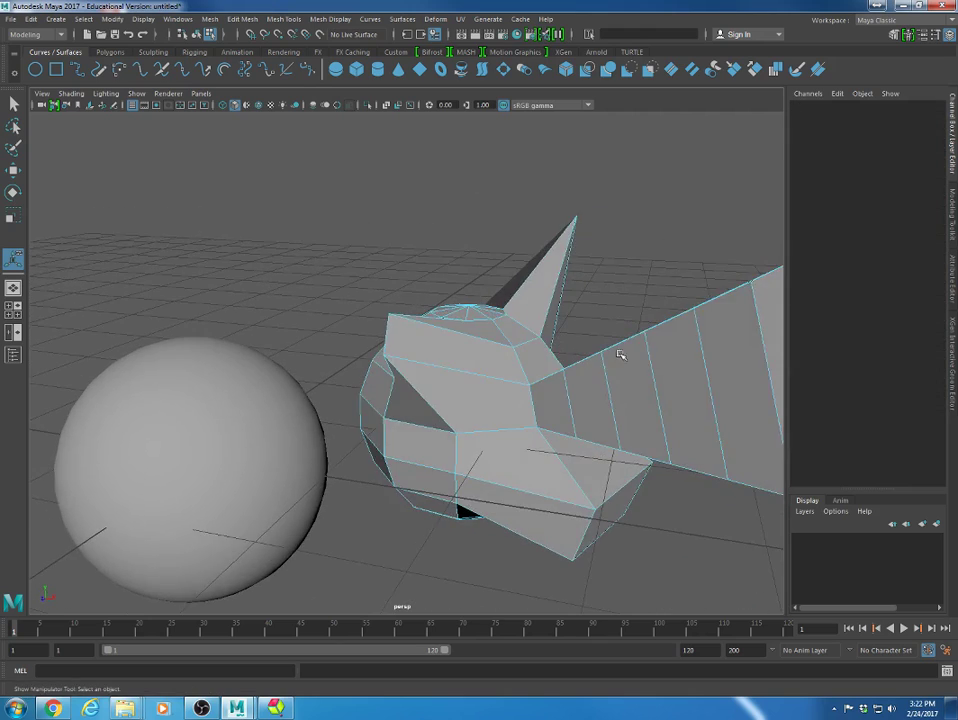
{"action": "right_click_drag", "start_coordinate": [620, 355], "coordinate": [473, 299], "text": "alt"}
{"action": "key", "text": "3"}
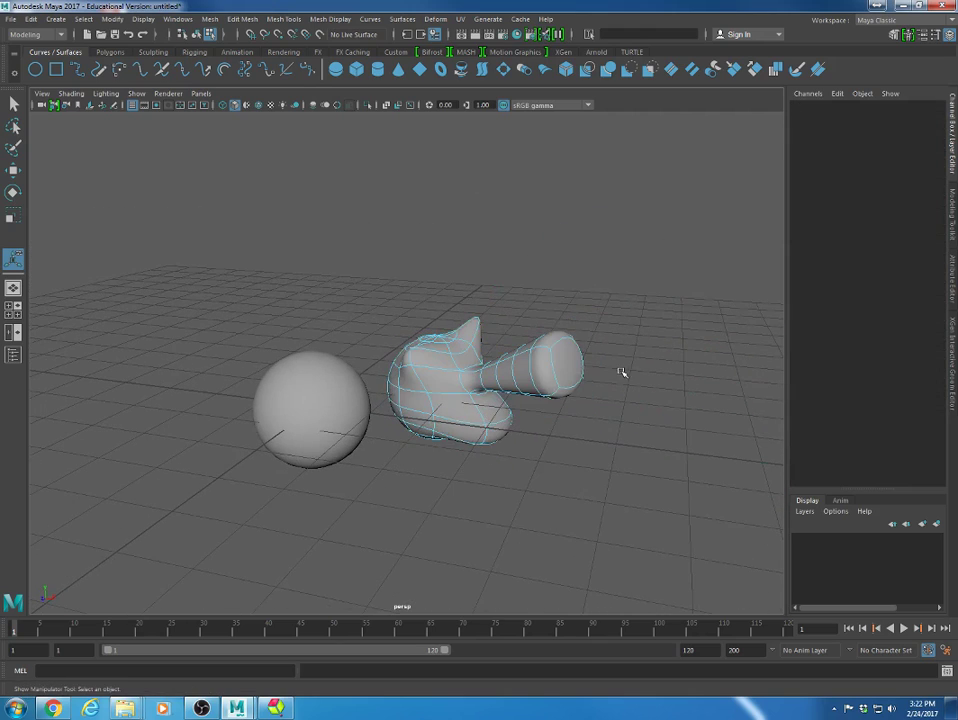
- Undo the face extrusion on the polygon sphere
{"action": "key", "text": "ctrl+z"}
{"action": "key", "text": "ctrl+z"}
{"action": "key", "text": "ctrl+z"}
{"action": "key", "text": "ctrl+z"}
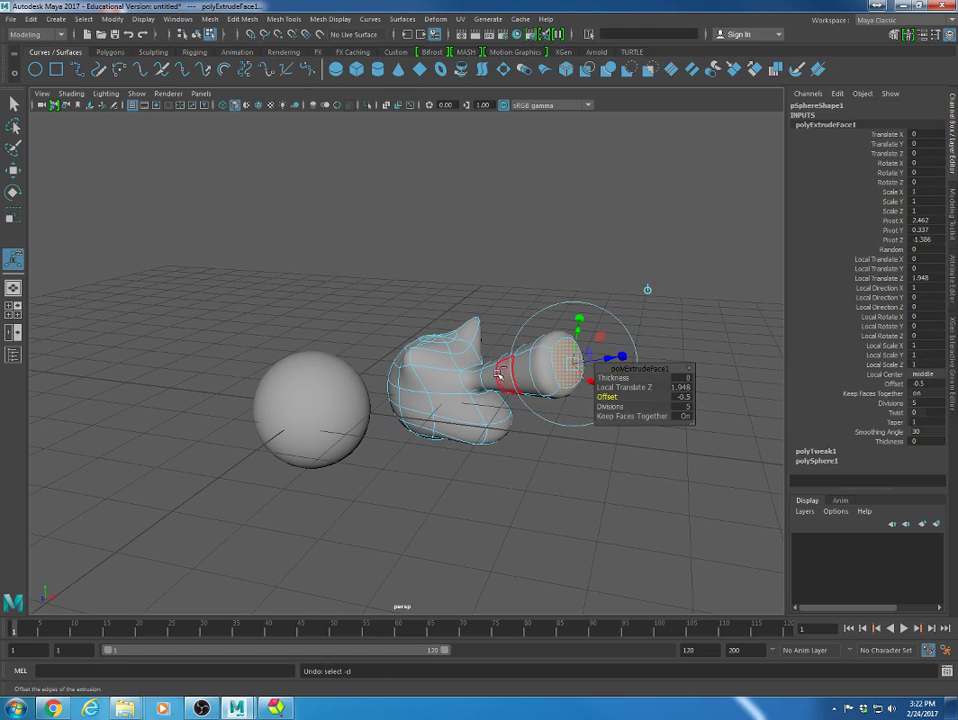
{"action": "key", "text": "ctrl+z"}
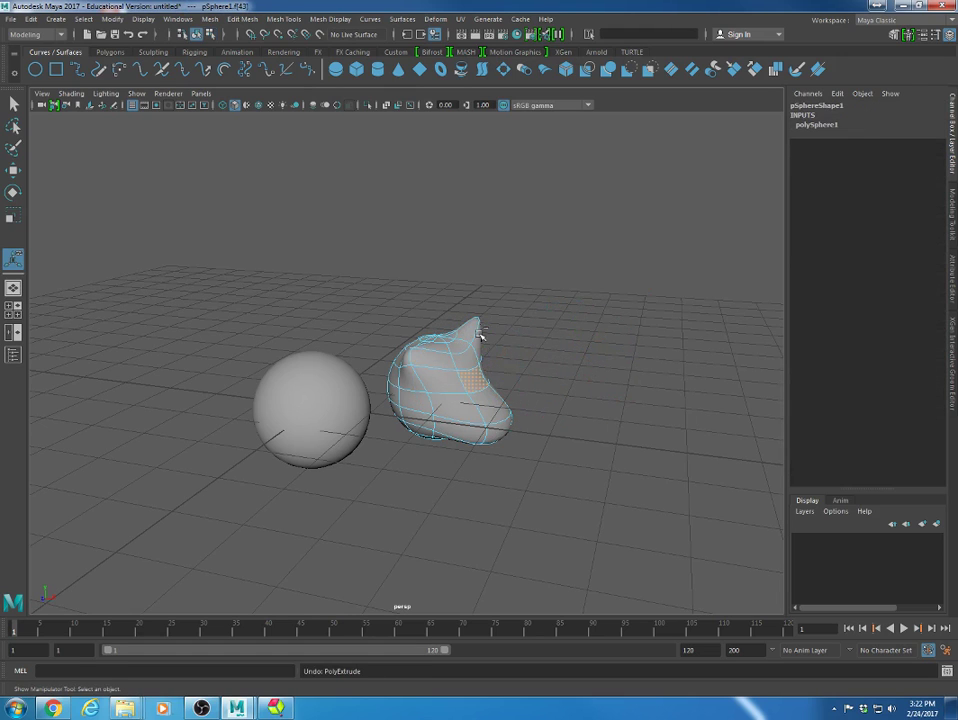
- Return the smooth-previewed polygon sphere to object mode and bring both spheres into view
{"action": "left_click", "coordinate": [482, 337]}
{"action": "left_click_drag", "start_coordinate": [489, 388], "coordinate": [418, 390], "text": "alt"}
{"action": "right_click_drag", "start_coordinate": [418, 390], "coordinate": [607, 408], "text": "alt"}
{"action": "right_click_drag", "start_coordinate": [502, 368], "coordinate": [560, 344]}
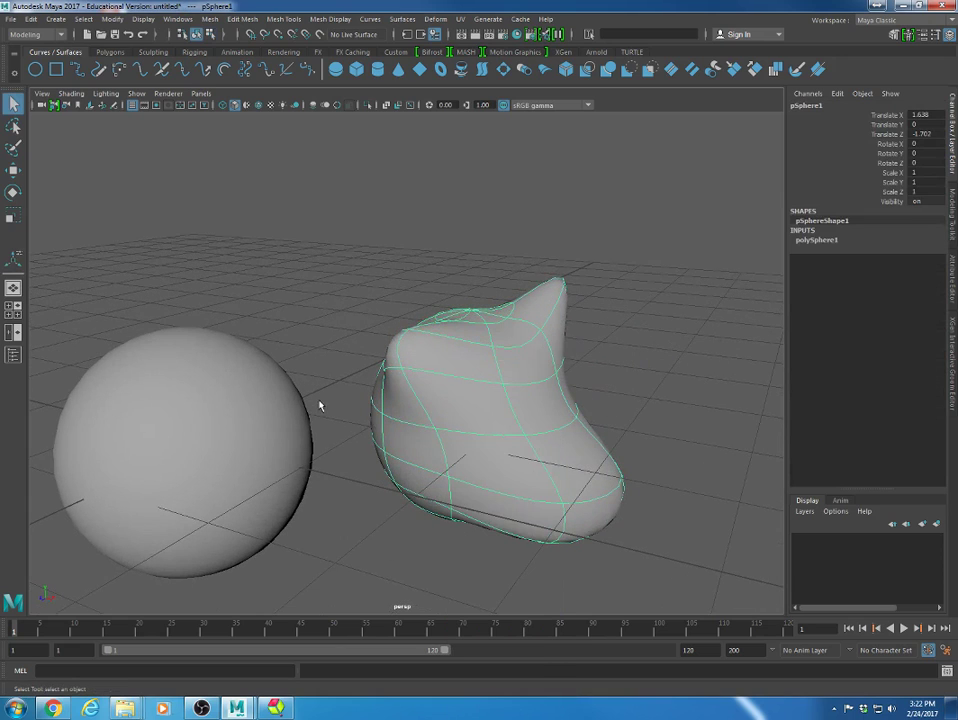
{"action": "middle_click_drag", "start_coordinate": [320, 405], "coordinate": [403, 379], "text": "alt"}
{"action": "right_click_drag", "start_coordinate": [534, 387], "coordinate": [460, 393], "text": "alt"}
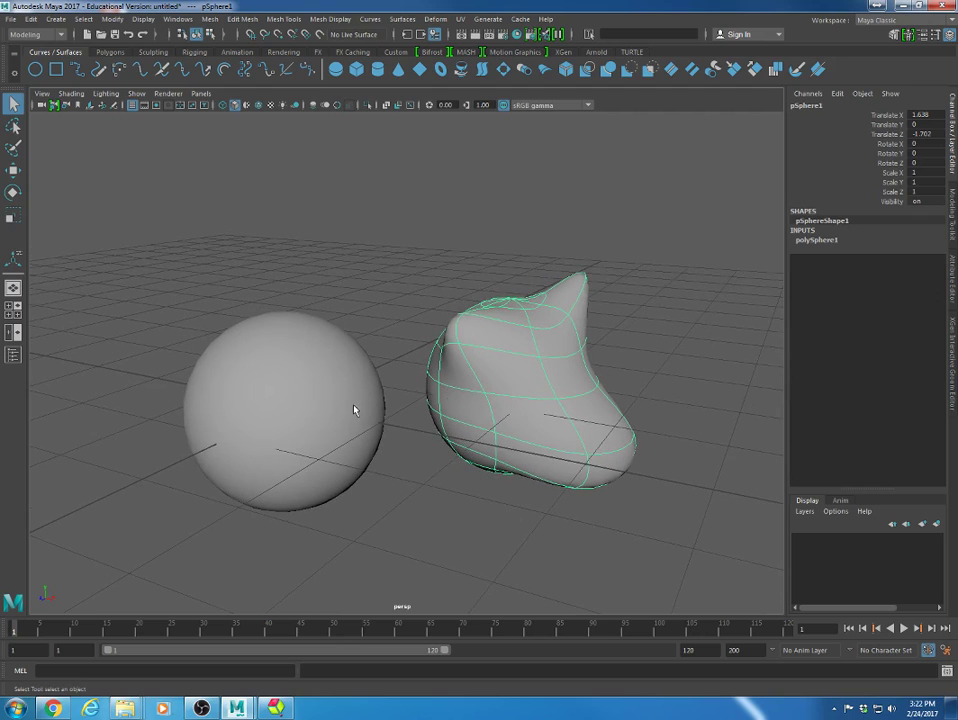
- Select the NURBS sphere and check which NURBS primitives can be created, without adding one
{"action": "left_click", "coordinate": [293, 383]}
{"action": "left_click_drag", "start_coordinate": [293, 383], "coordinate": [406, 436], "text": "alt"}
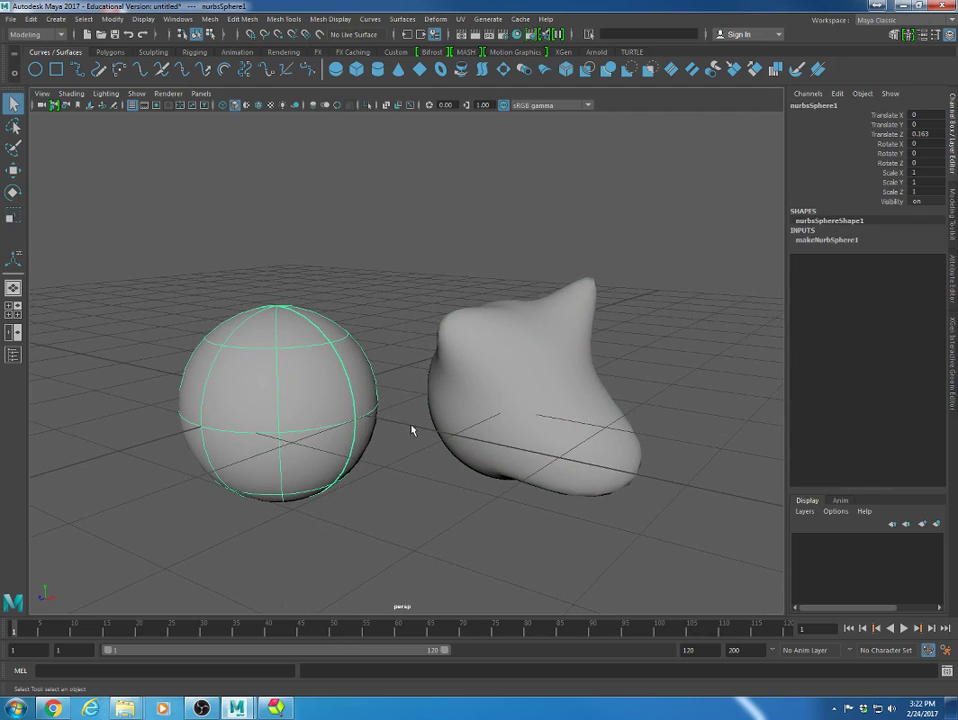
{"action": "left_click", "coordinate": [55, 20]}
{"action": "mouse_move", "coordinate": [78, 52]}
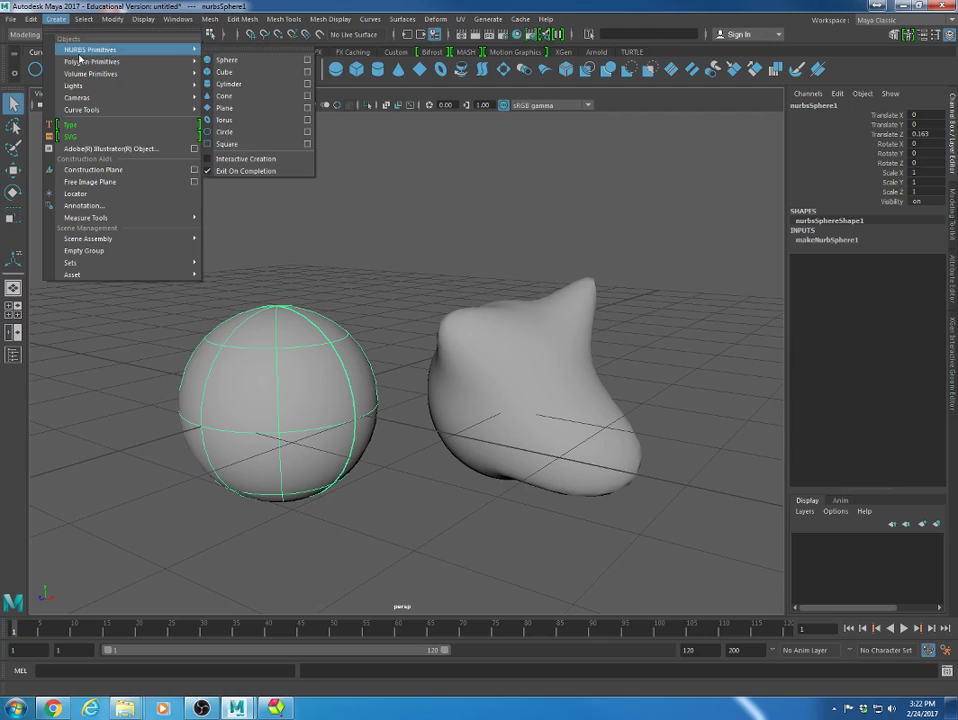
{"action": "left_click", "coordinate": [429, 174]}
- Switch the NURBS sphere to Surface Point selection and pick several points across its front surface
{"action": "left_click", "coordinate": [288, 338]}
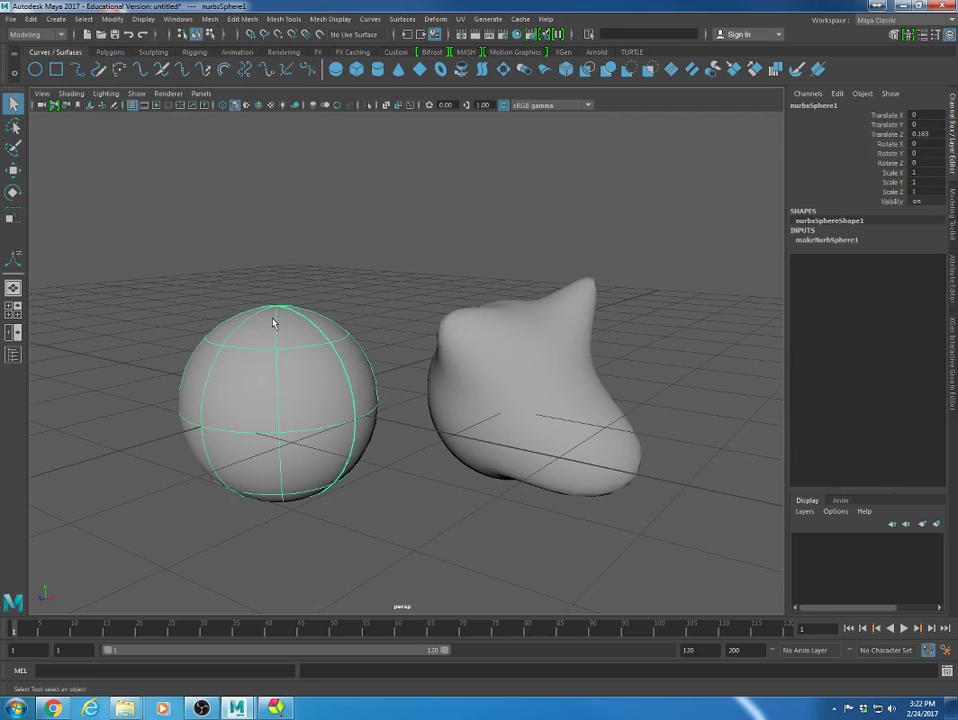
{"action": "scroll", "coordinate": [278, 374], "scroll_direction": "up", "scroll_amount": 3}
{"action": "middle_click_drag", "start_coordinate": [350, 391], "coordinate": [441, 400], "text": "alt"}
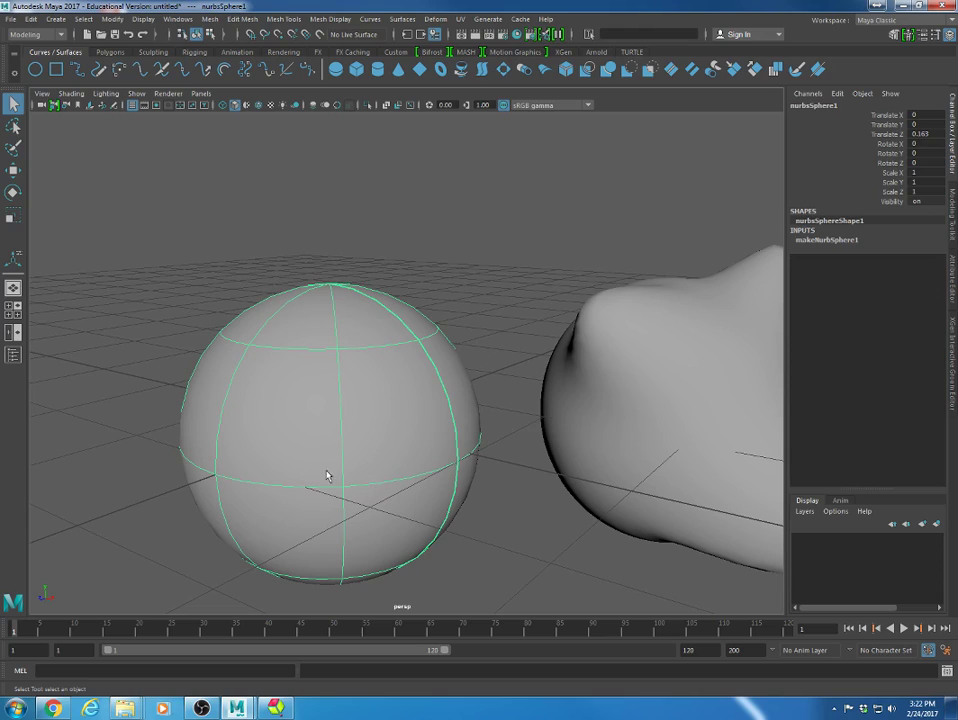
{"action": "right_click", "coordinate": [296, 352]}
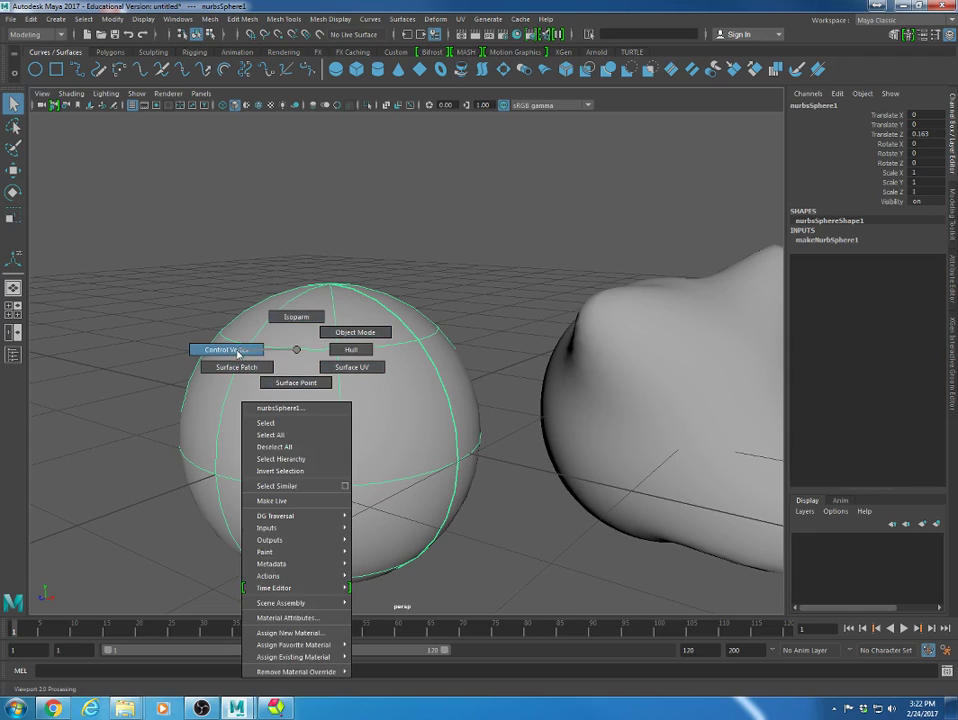
{"action": "left_click", "coordinate": [308, 385]}
{"action": "left_click", "coordinate": [252, 360]}
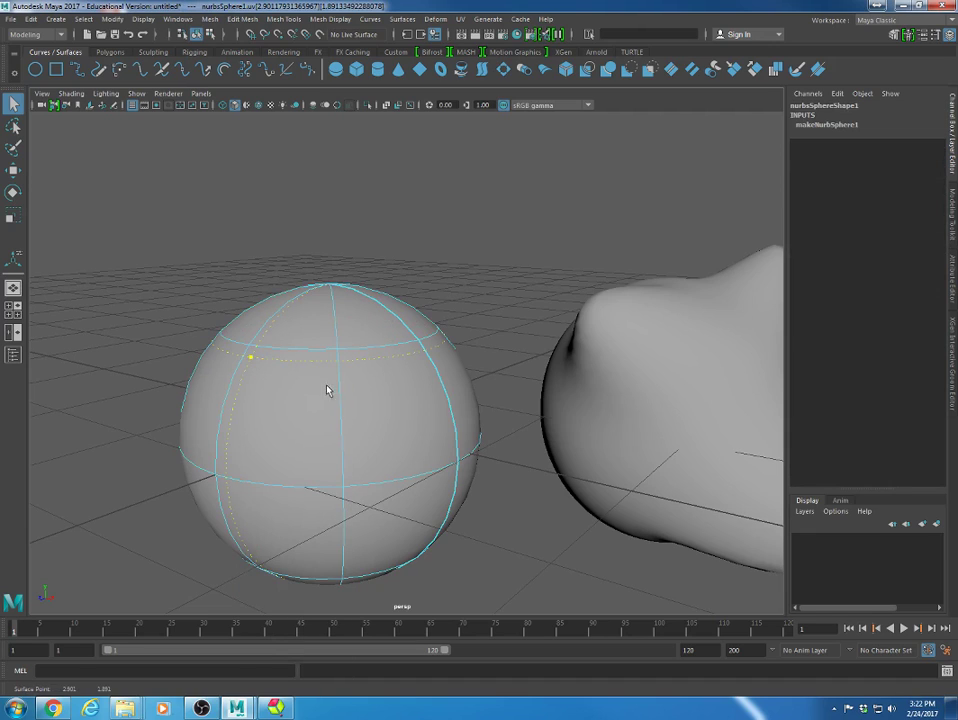
{"action": "left_click", "coordinate": [287, 391]}
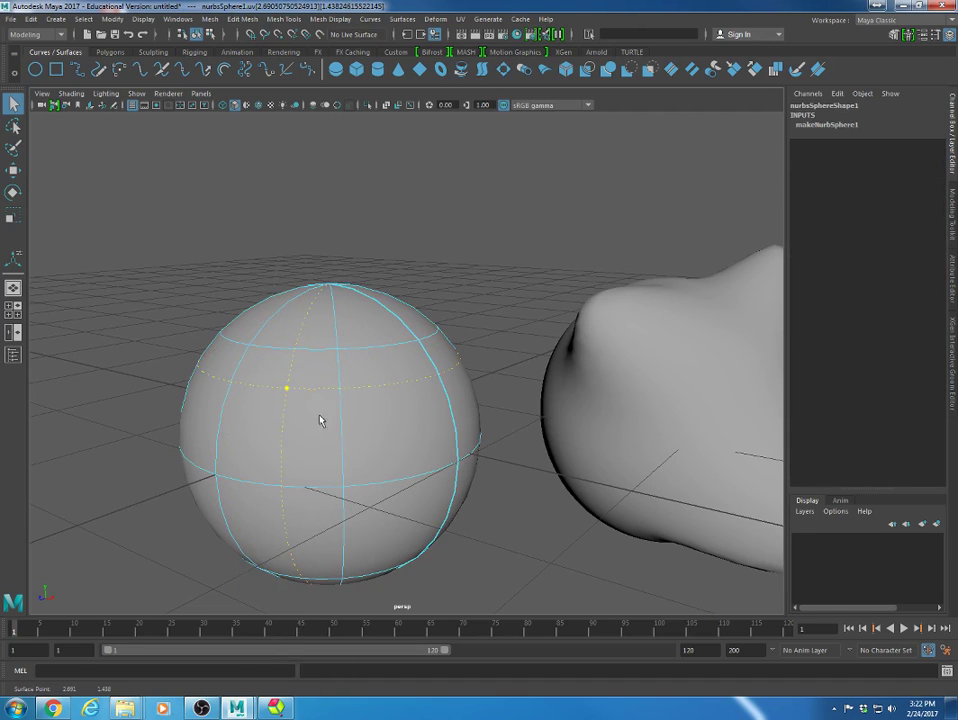
{"action": "left_click", "coordinate": [397, 413]}
- Switch the NURBS sphere to Control Vertex mode and pull an upper control vertex up and outward toward the polygon sphere
{"action": "right_click", "coordinate": [295, 386]}
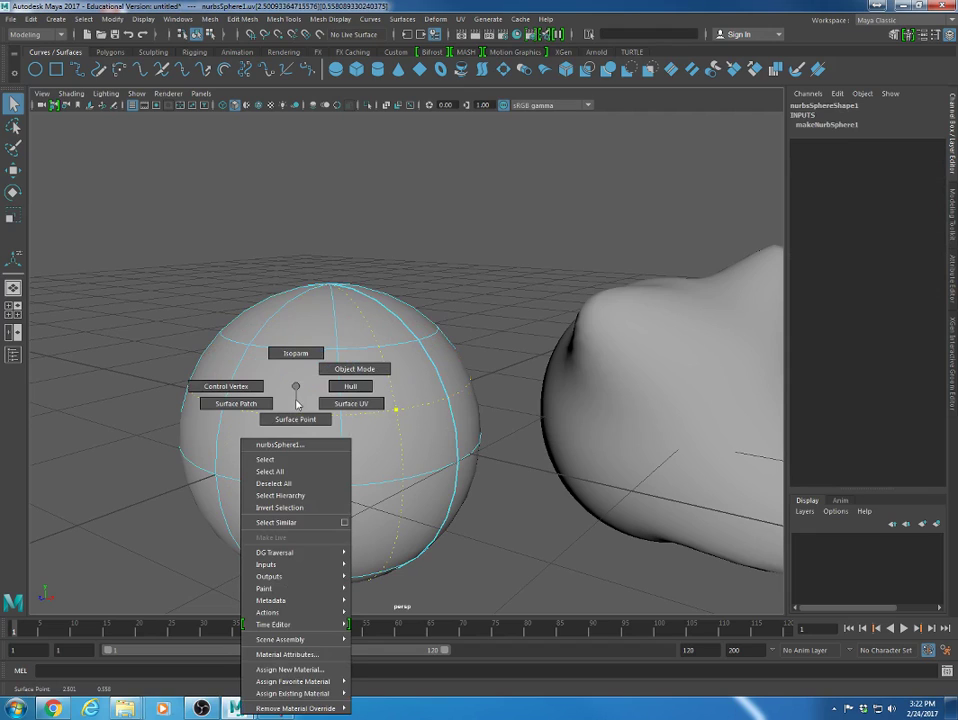
{"action": "left_click", "coordinate": [226, 386]}
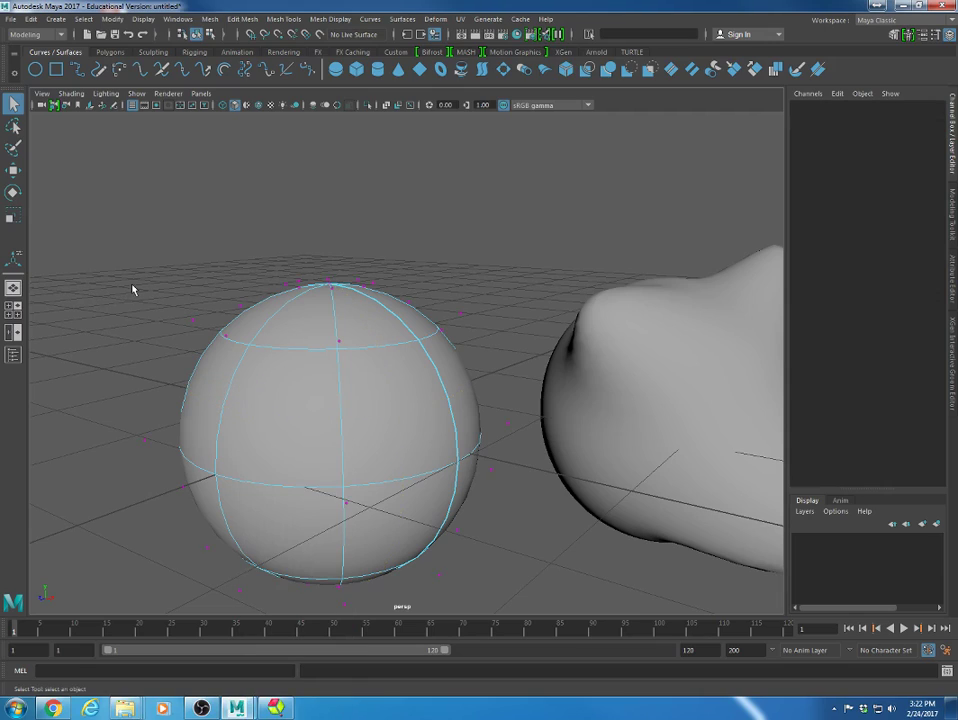
{"action": "mouse_move", "coordinate": [254, 343]}
{"action": "left_mouse_down", "text": "alt"}
{"action": "mouse_move", "coordinate": [321, 368]}
{"action": "mouse_move", "coordinate": [306, 325]}
{"action": "mouse_move", "coordinate": [250, 333]}
{"action": "mouse_move", "coordinate": [229, 350]}
{"action": "mouse_move", "coordinate": [250, 344]}
{"action": "left_mouse_up", "text": "alt"}
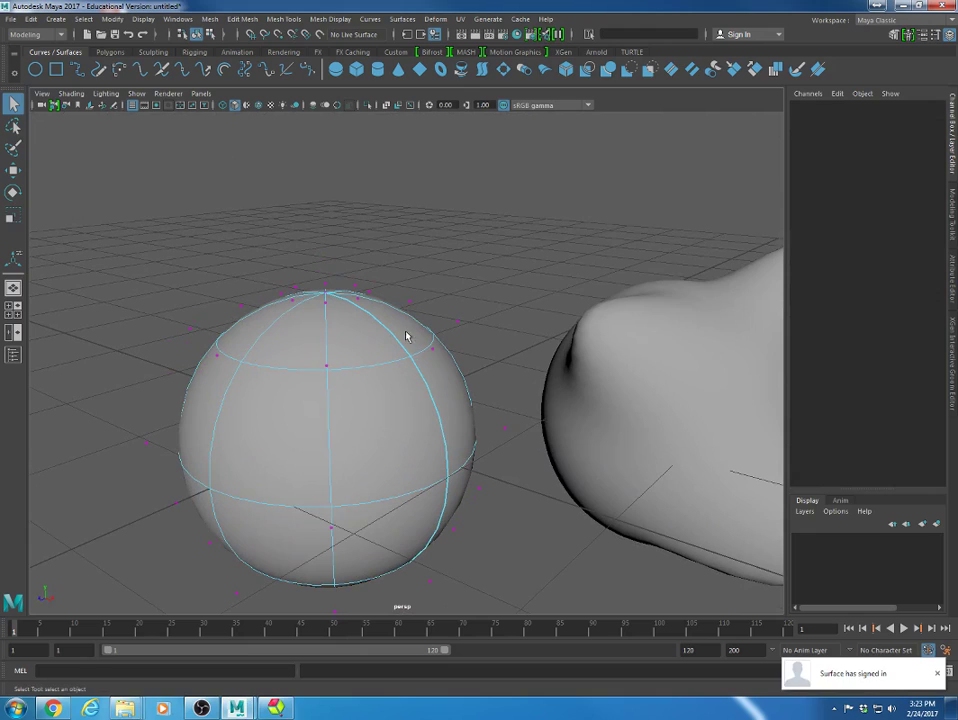
{"action": "left_click_drag", "start_coordinate": [466, 299], "coordinate": [605, 184]}
{"action": "key", "text": "w"}
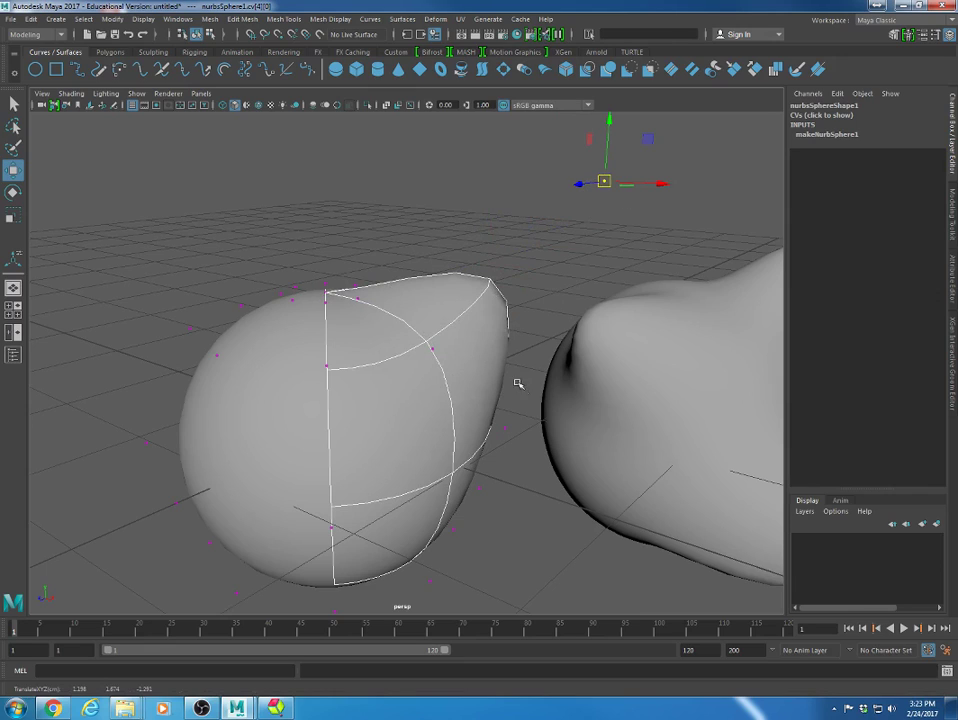
- Pull the NURBS sphere's opposite upper control vertex up and outward to form a second bulge, and clear the selection
{"action": "left_click", "coordinate": [190, 327]}
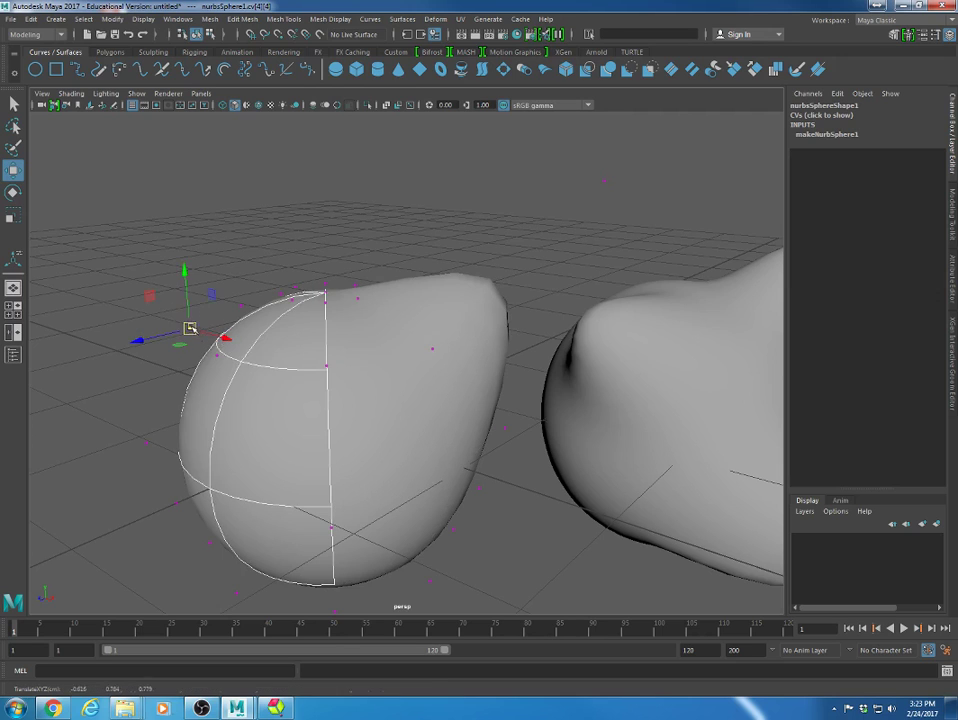
{"action": "left_click_drag", "start_coordinate": [190, 327], "coordinate": [107, 186]}
{"action": "left_click", "coordinate": [305, 346]}
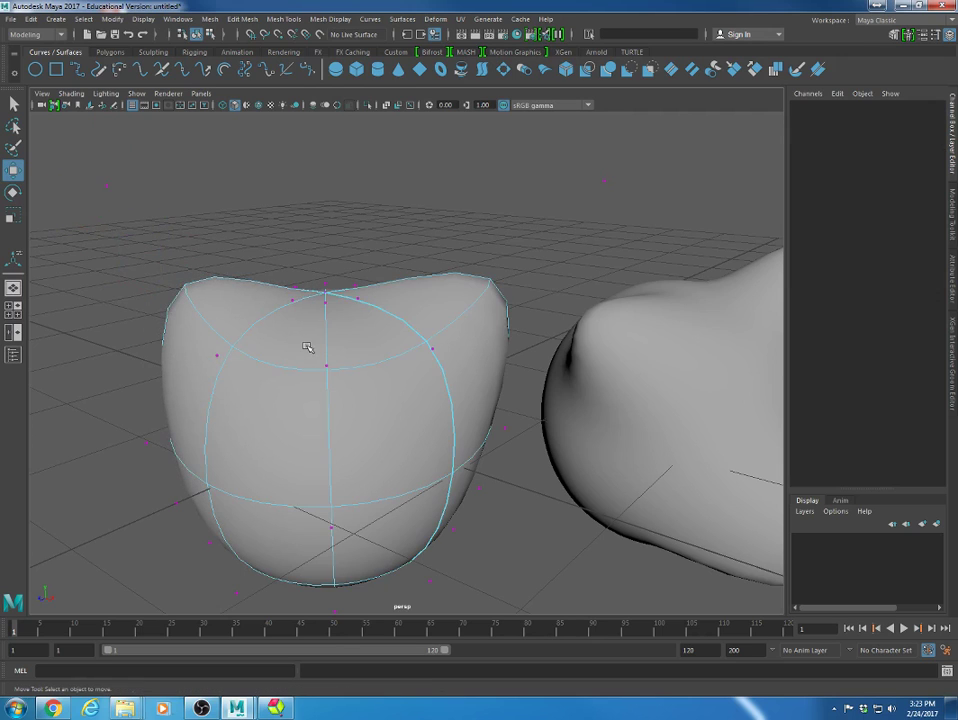
- Return the reshaped NURBS sphere to object mode, deselect it and compare it with the smoothed polygon sphere
{"action": "scroll", "coordinate": [316, 336], "scroll_direction": "down", "scroll_amount": 3}
{"action": "scroll", "coordinate": [316, 336], "scroll_direction": "down", "scroll_amount": 2}
{"action": "right_click_drag", "start_coordinate": [381, 338], "coordinate": [418, 320]}
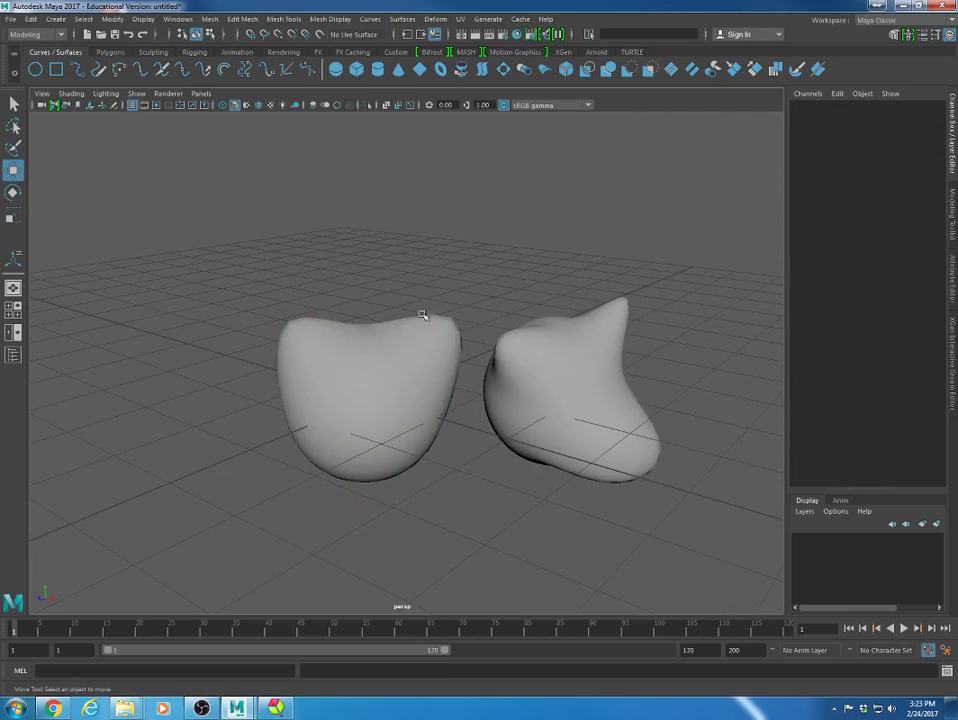
{"action": "left_click", "coordinate": [419, 322]}
{"action": "left_click", "coordinate": [421, 281]}
{"action": "mouse_move", "coordinate": [389, 349]}
{"action": "left_mouse_down", "text": "alt"}
{"action": "mouse_move", "coordinate": [449, 411]}
{"action": "mouse_move", "coordinate": [378, 360]}
{"action": "left_mouse_up", "text": "alt"}
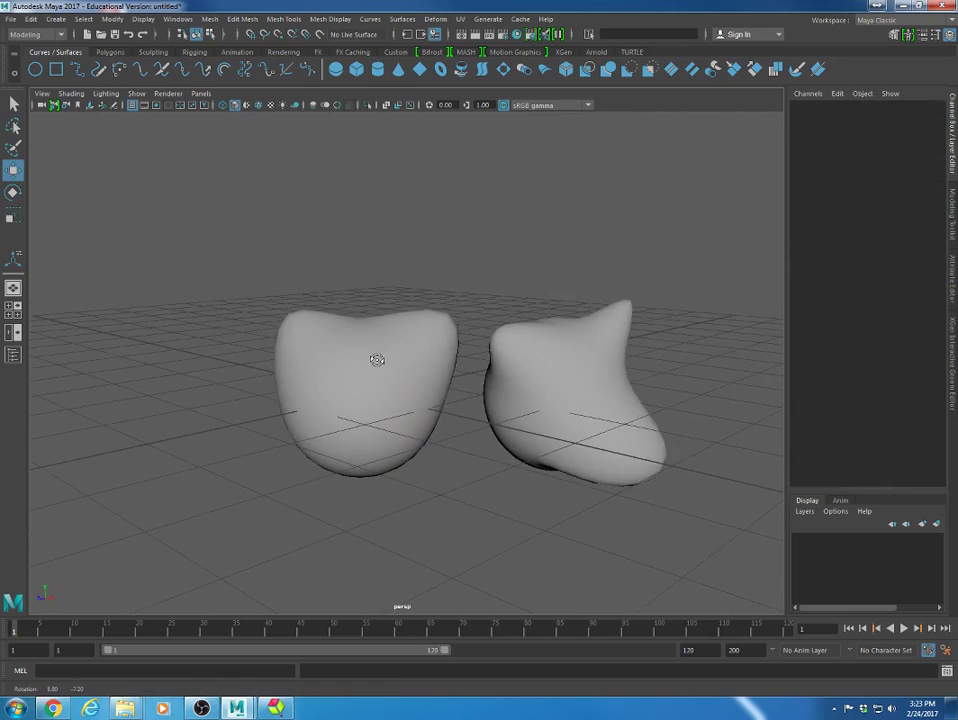
{"action": "right_click_drag", "start_coordinate": [378, 360], "coordinate": [390, 363], "text": "alt"}
- Select the reshaped NURBS sphere and display its control vertices again for inspection
{"action": "scroll", "coordinate": [389, 362], "scroll_direction": "up", "scroll_amount": 2}
{"action": "left_click", "coordinate": [410, 372]}
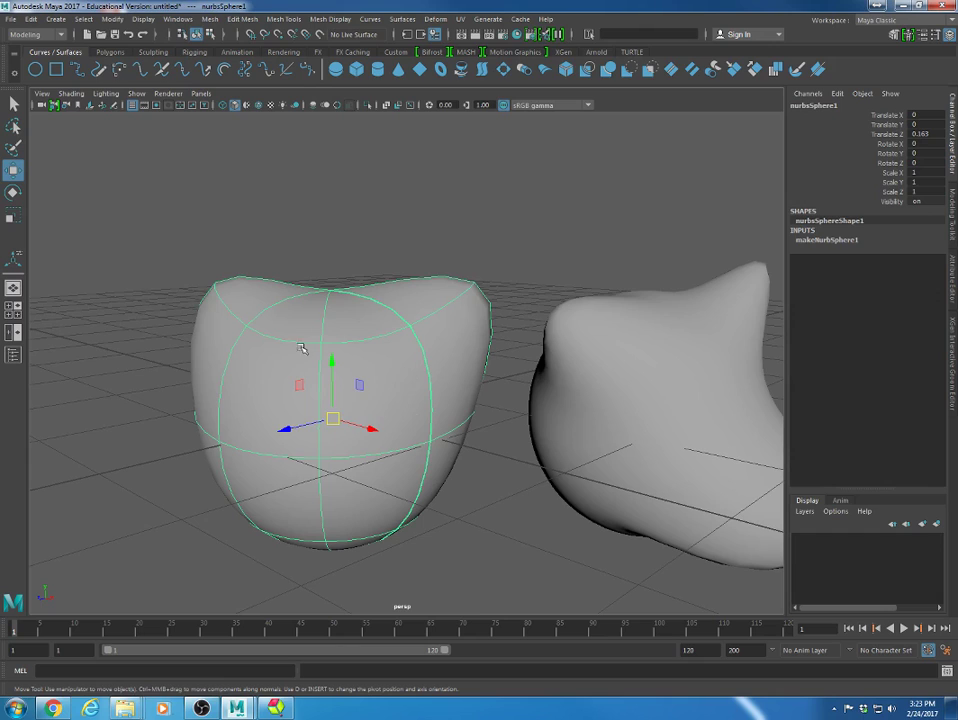
{"action": "right_click", "coordinate": [387, 340]}
{"action": "left_click", "coordinate": [317, 338]}
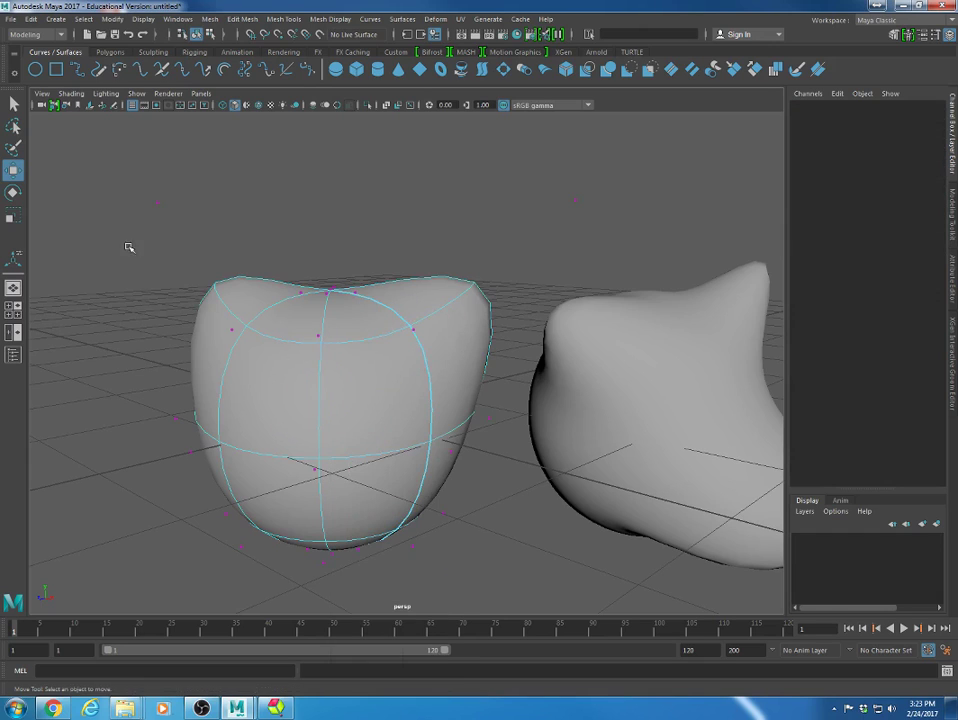
{"action": "mouse_move", "coordinate": [334, 464]}
{"action": "left_mouse_down", "text": "alt"}
{"action": "mouse_move", "coordinate": [423, 492]}
{"action": "mouse_move", "coordinate": [586, 466]}
{"action": "mouse_move", "coordinate": [340, 473]}
{"action": "left_mouse_up", "text": "alt"}
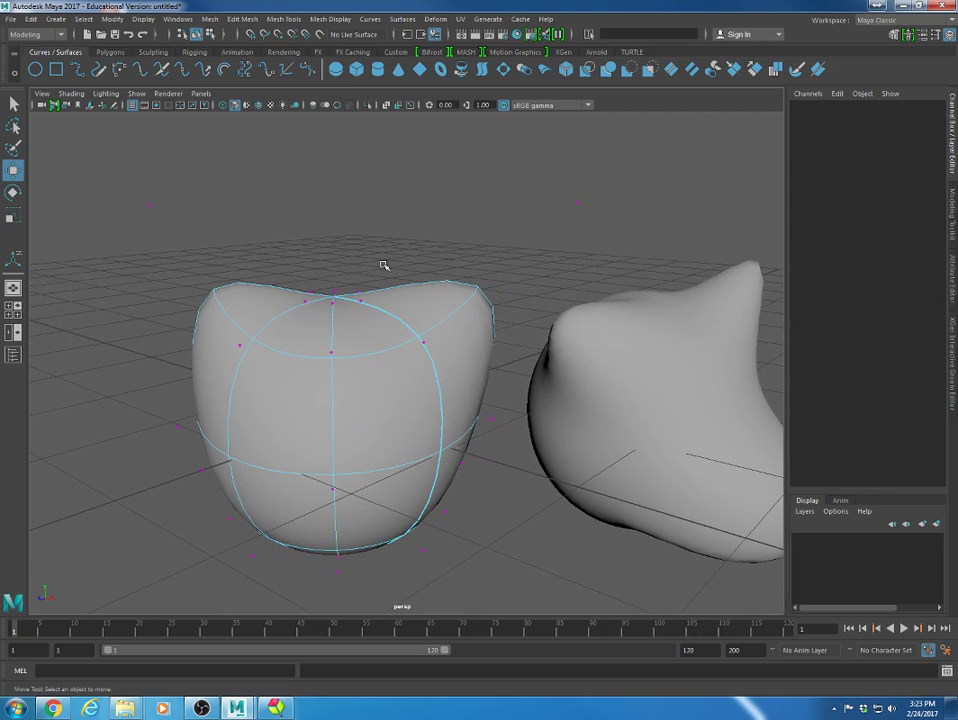
- Take the NURBS sphere out of control vertex mode, clear the selection and compare both reshaped spheres from above and the side
{"action": "right_click_drag", "start_coordinate": [316, 352], "coordinate": [387, 338]}
{"action": "left_click", "coordinate": [430, 222]}
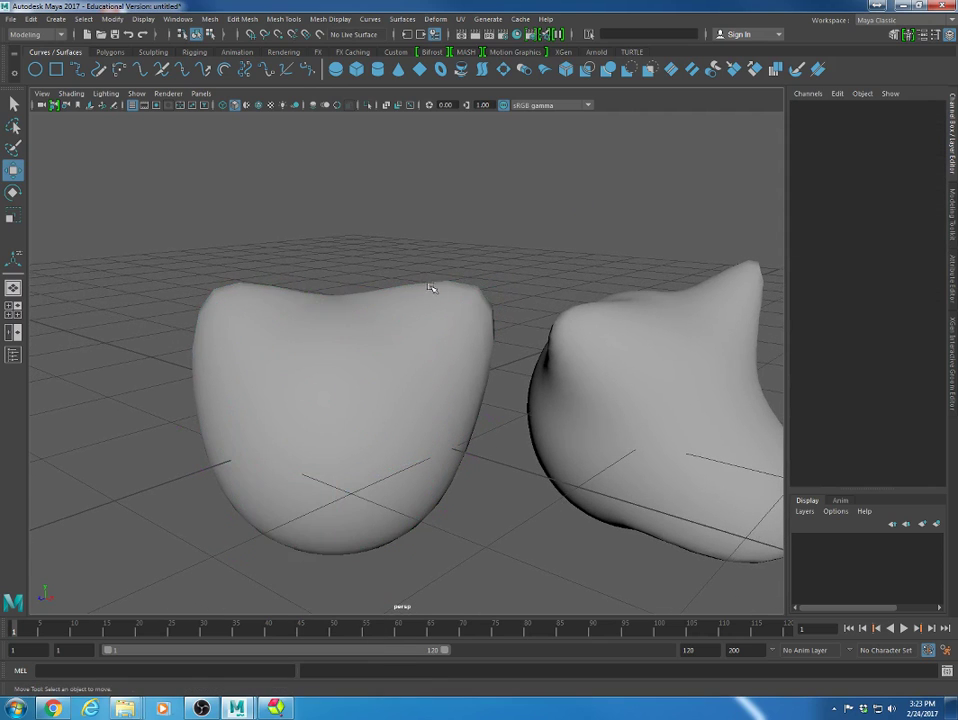
{"action": "left_click_drag", "start_coordinate": [430, 284], "coordinate": [347, 346], "text": "alt"}
{"action": "middle_click_drag", "start_coordinate": [368, 345], "coordinate": [306, 310], "text": "alt"}
{"action": "right_click_drag", "start_coordinate": [306, 310], "coordinate": [286, 343], "text": "alt"}
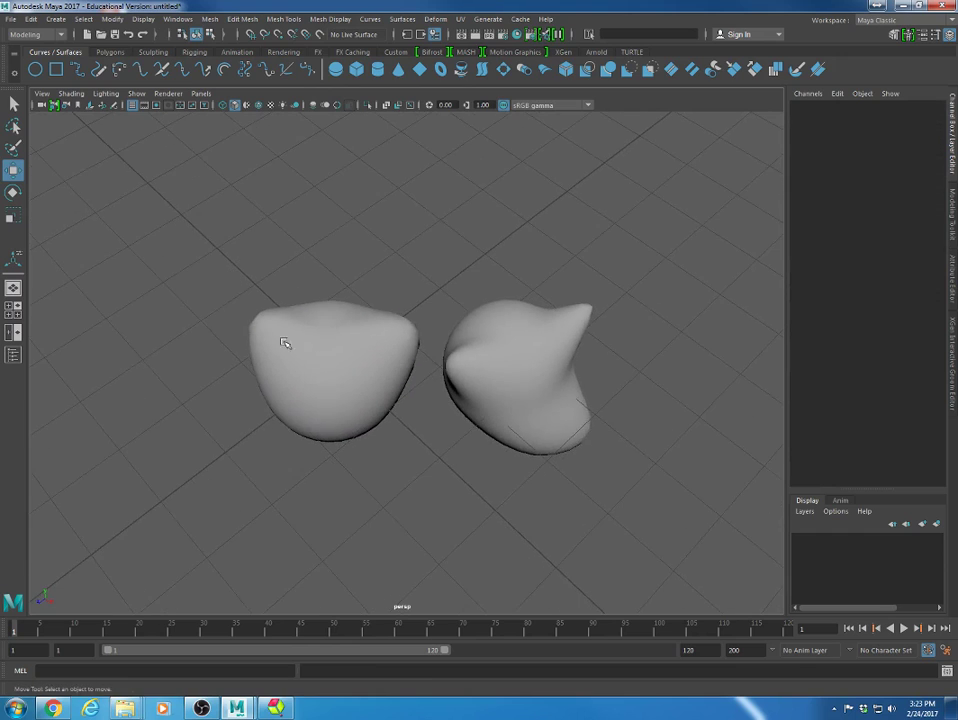
{"action": "left_click_drag", "start_coordinate": [318, 375], "coordinate": [426, 380], "text": "alt"}
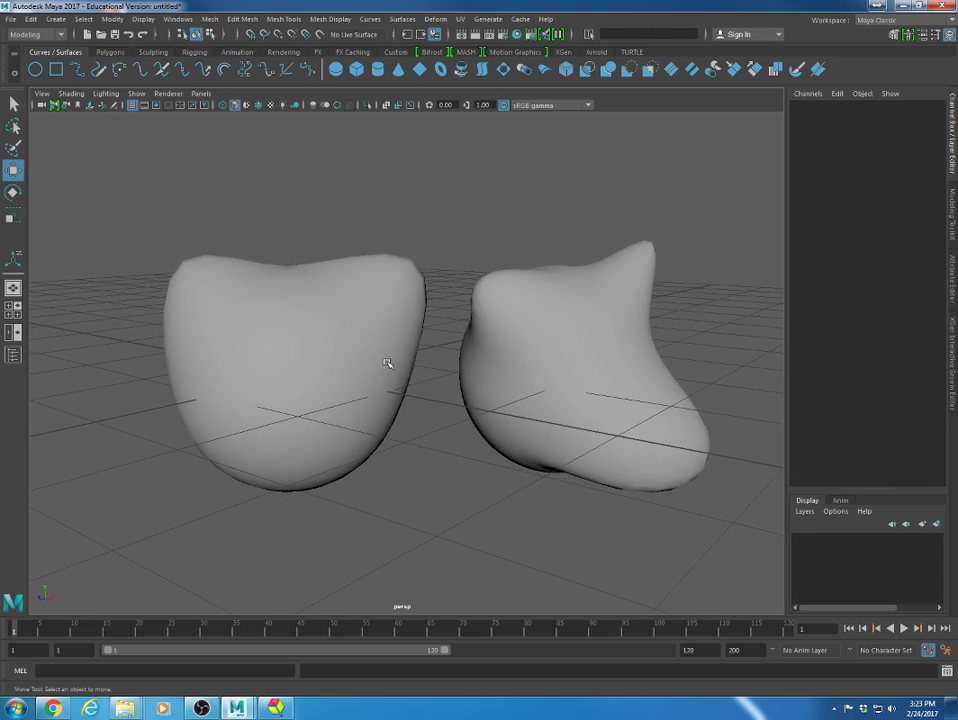
- Turn off the smooth preview on the polygon sphere to show its faceted shape beside the NURBS sphere, leaving nothing selected
{"action": "left_click", "coordinate": [566, 358]}
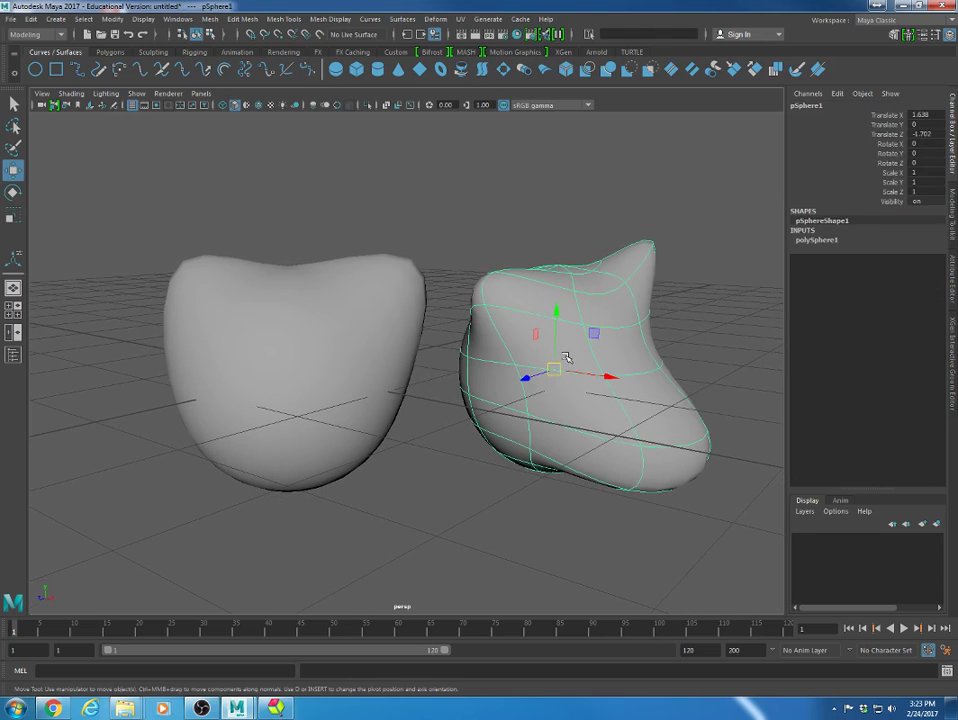
{"action": "key", "text": "1"}
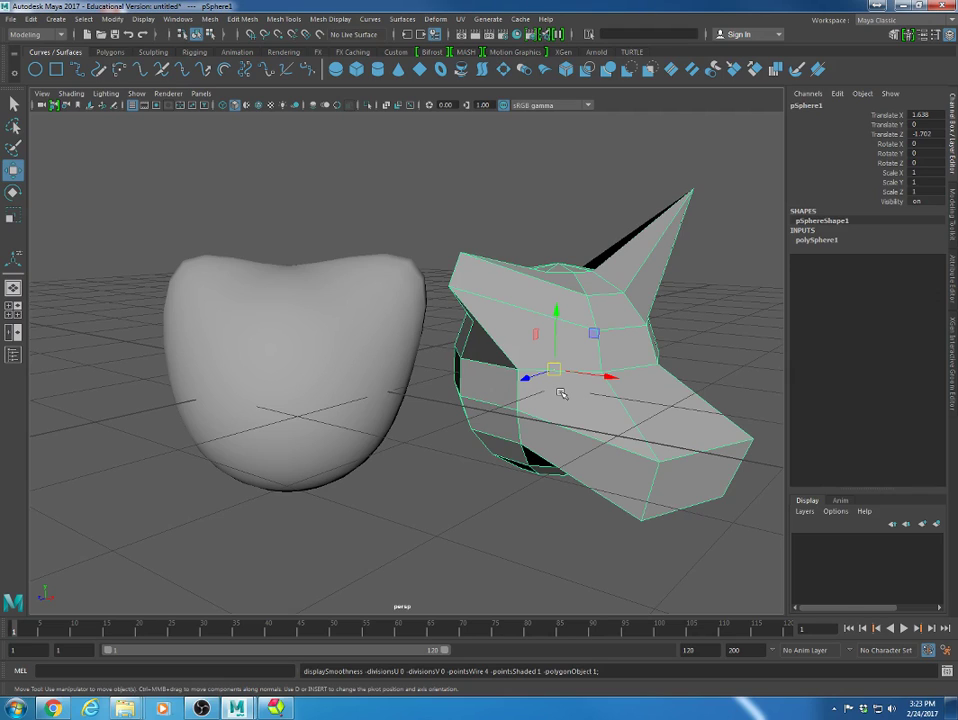
{"action": "left_click", "coordinate": [301, 311]}
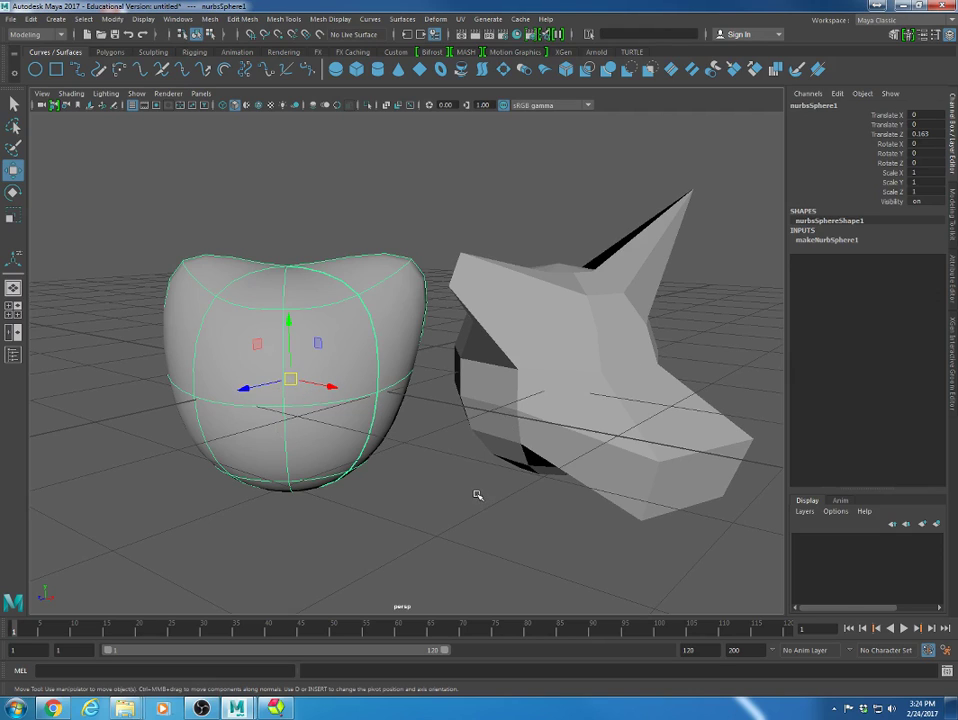
{"action": "left_click", "coordinate": [444, 470]}
{"action": "scroll", "coordinate": [440, 440], "scroll_direction": "down", "scroll_amount": 5}
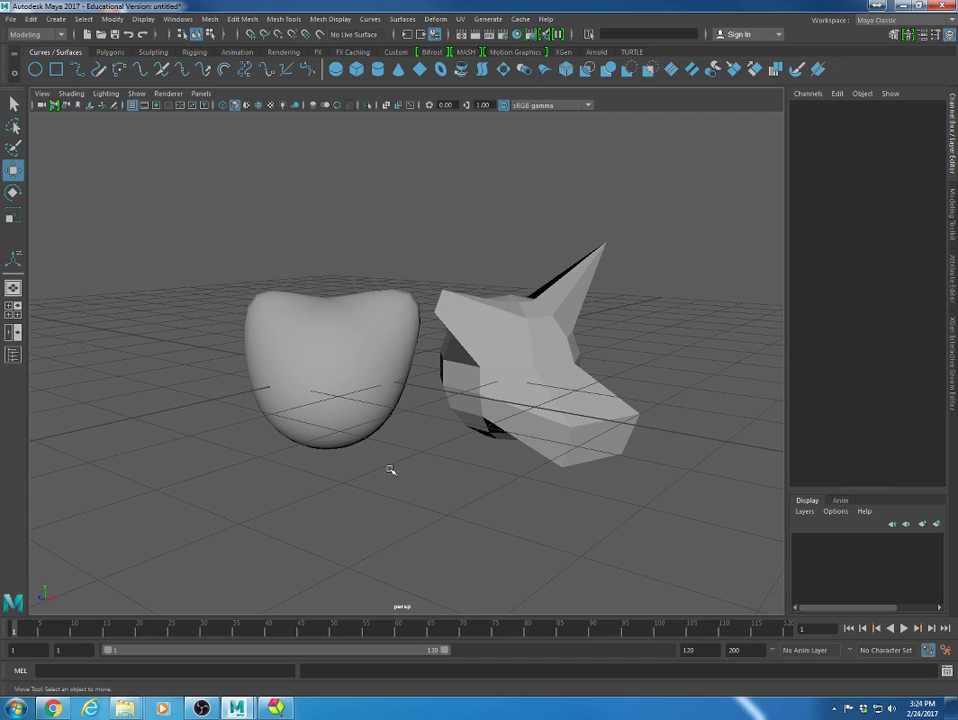
{"action": "left_click_drag", "start_coordinate": [197, 230], "coordinate": [700, 516]}
{"action": "left_click_drag", "start_coordinate": [155, 180], "coordinate": [633, 509]}
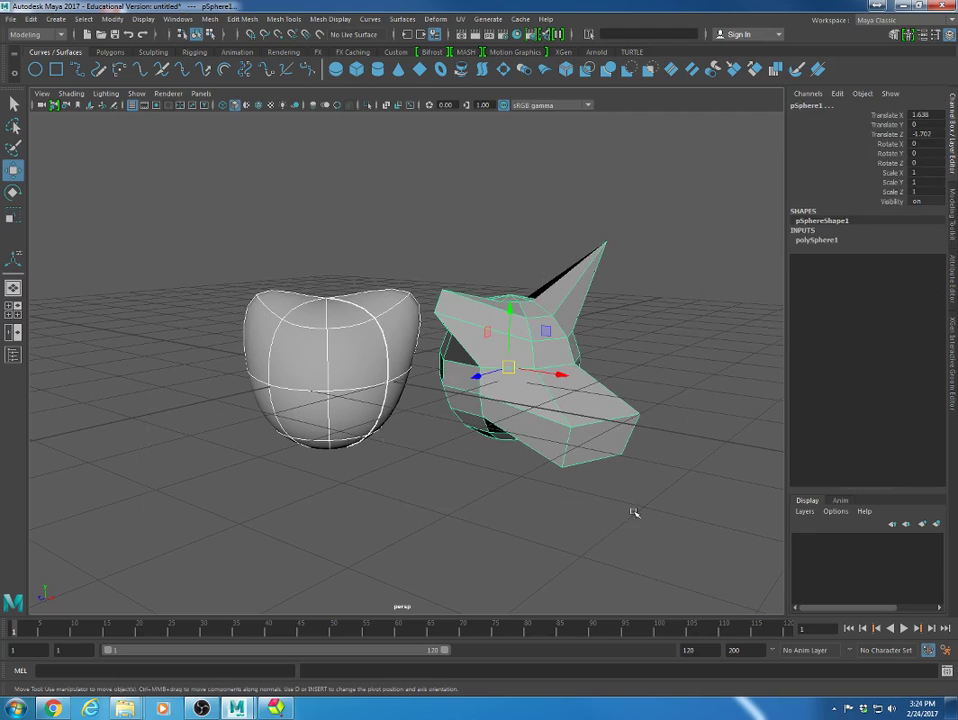
{"action": "left_click", "coordinate": [404, 464]}
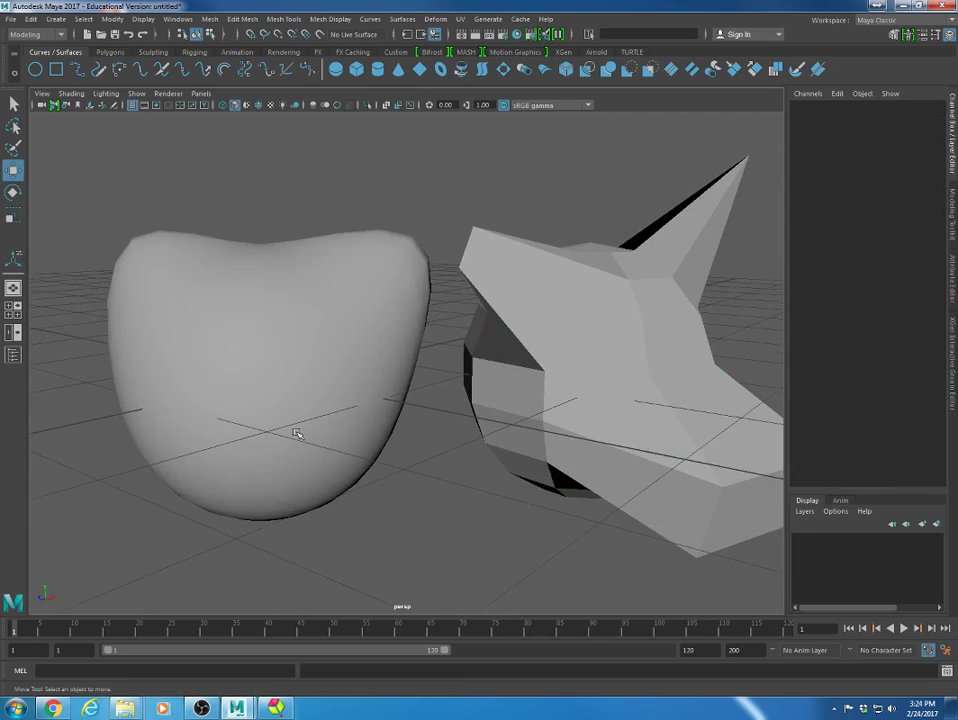
{"action": "left_click", "coordinate": [352, 383]}
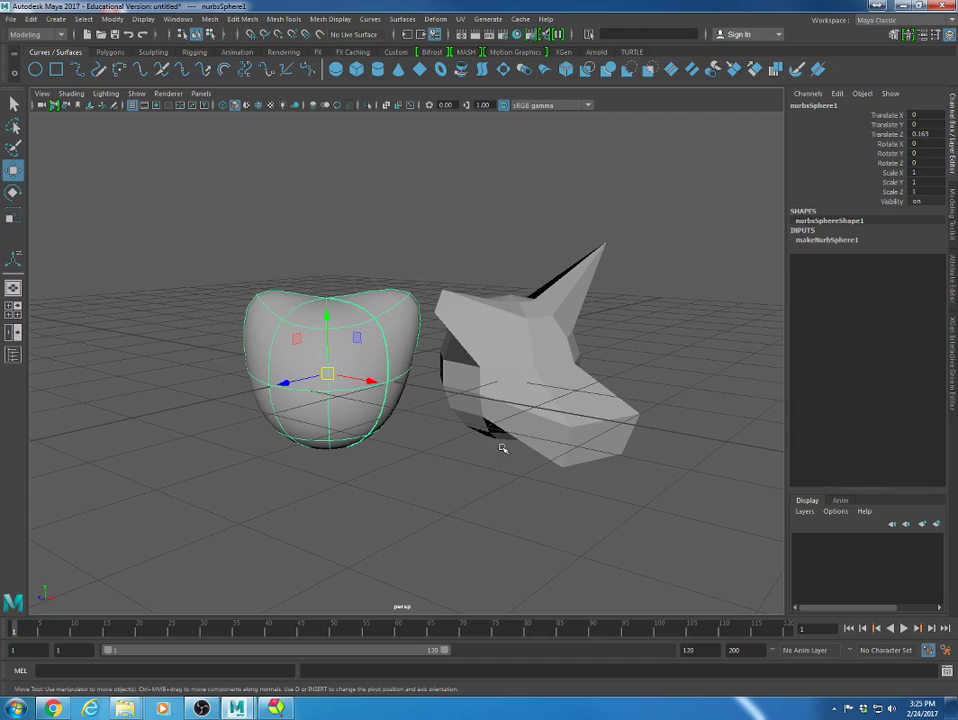
{"action": "left_click", "coordinate": [548, 545]}
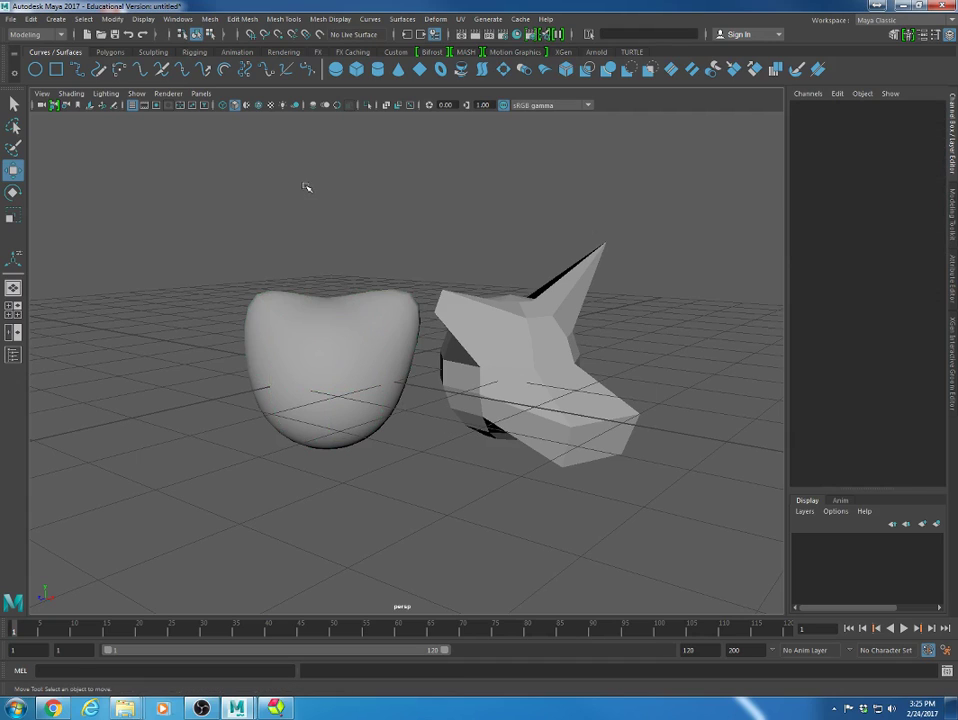
{"action": "left_click_drag", "start_coordinate": [268, 179], "coordinate": [641, 556]}
{"action": "left_click", "coordinate": [568, 432]}
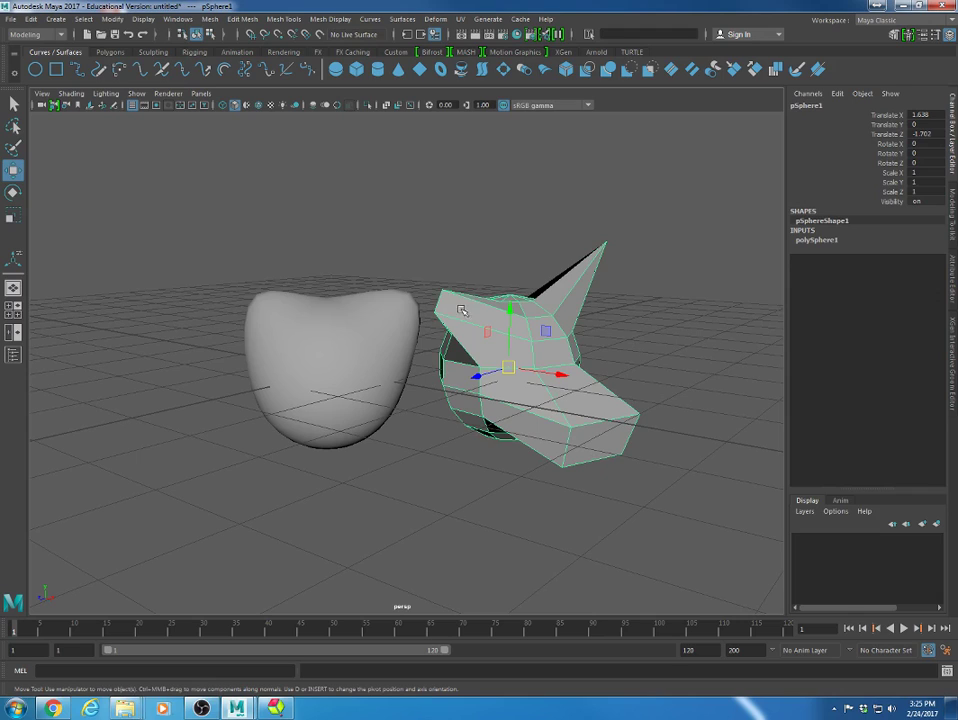
{"action": "left_click", "coordinate": [523, 503]}
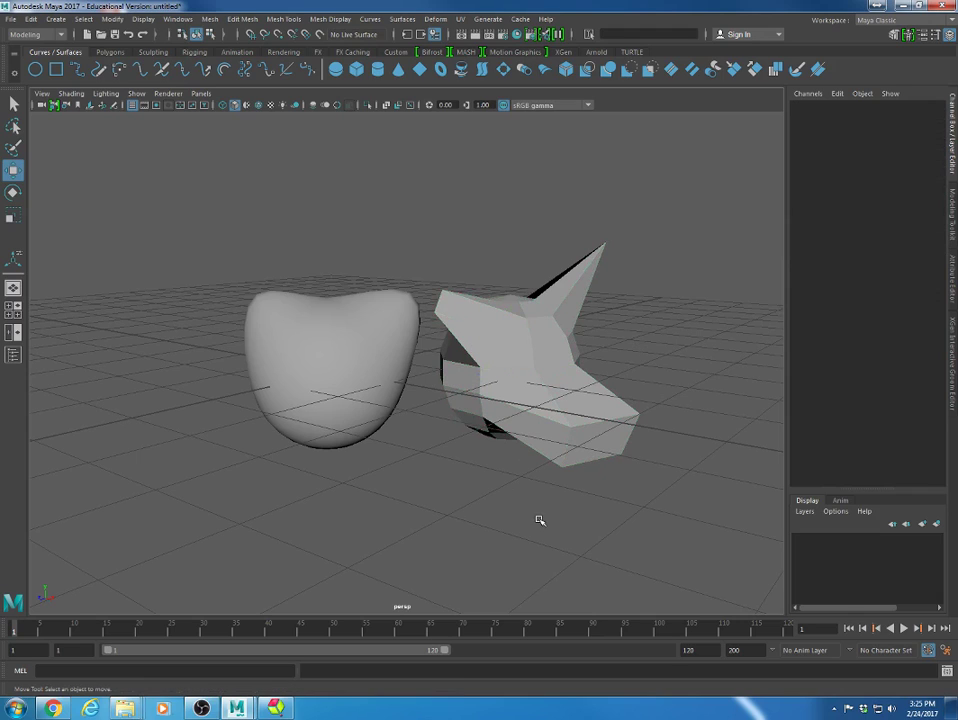
{"action": "left_click_drag", "start_coordinate": [192, 141], "coordinate": [310, 265]}
{"action": "left_click", "coordinate": [548, 343]}
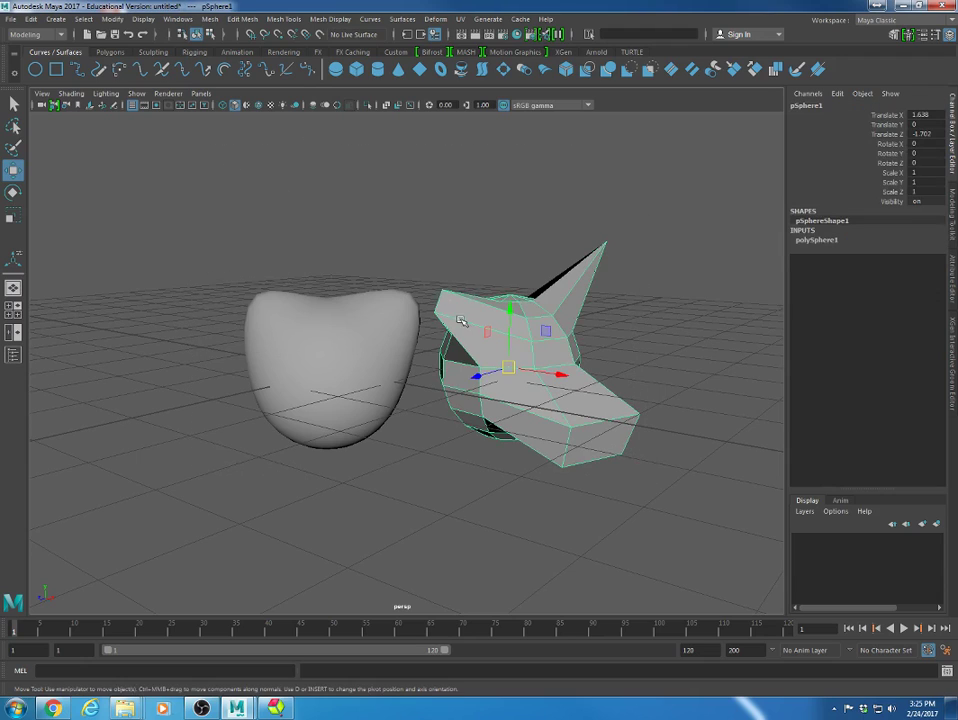
- Delete both the NURBS sphere and the polygon sphere from the scene
{"action": "left_click", "coordinate": [417, 498]}
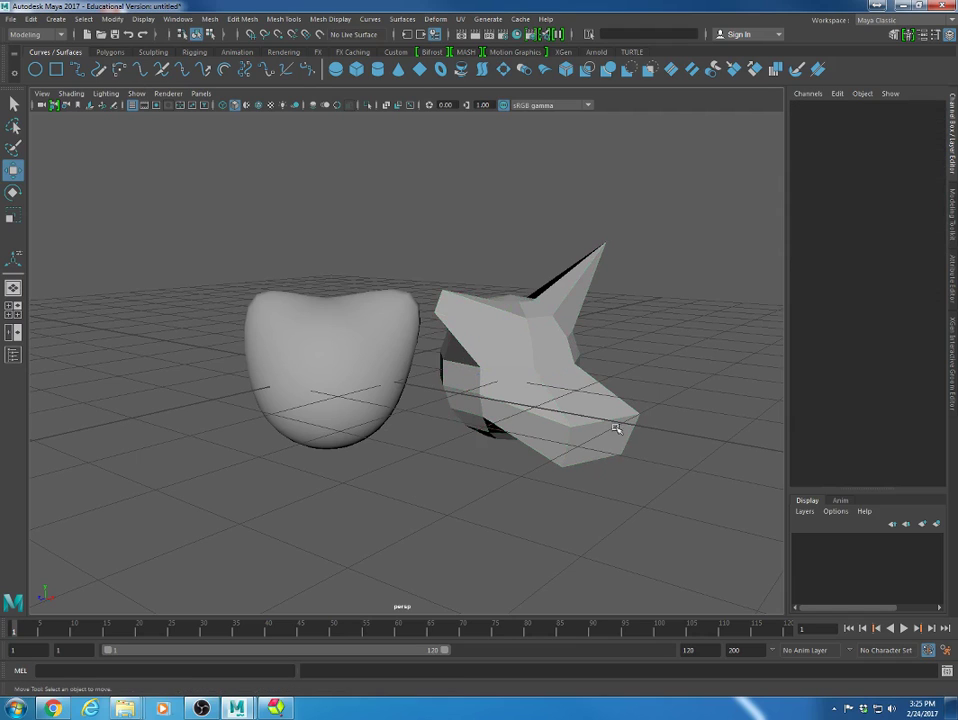
{"action": "left_click_drag", "start_coordinate": [299, 214], "coordinate": [713, 487]}
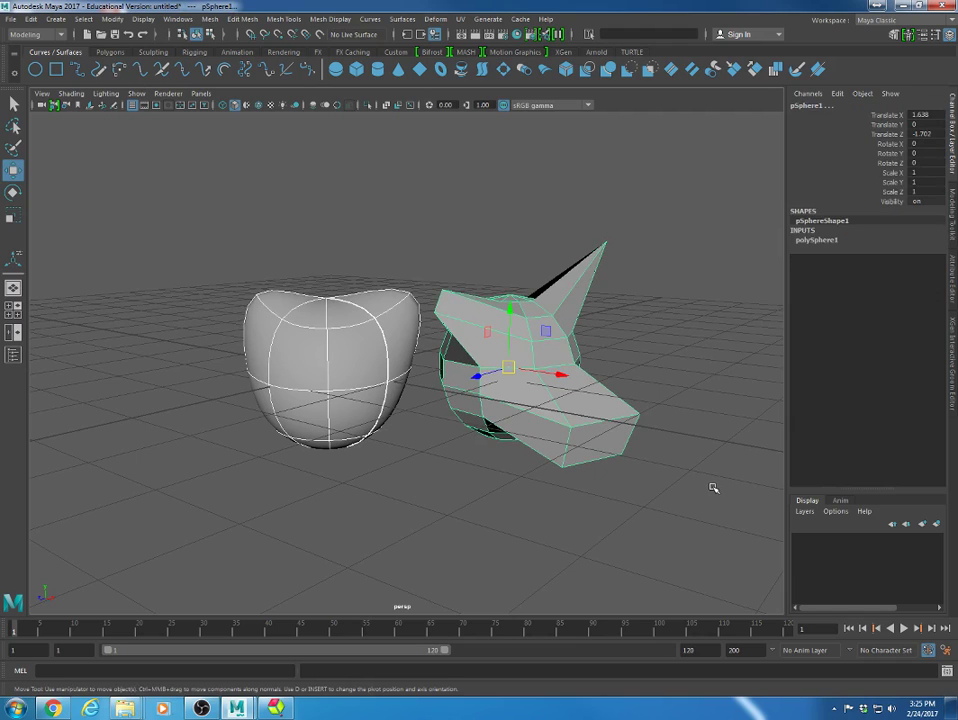
{"action": "key", "text": "Delete"}
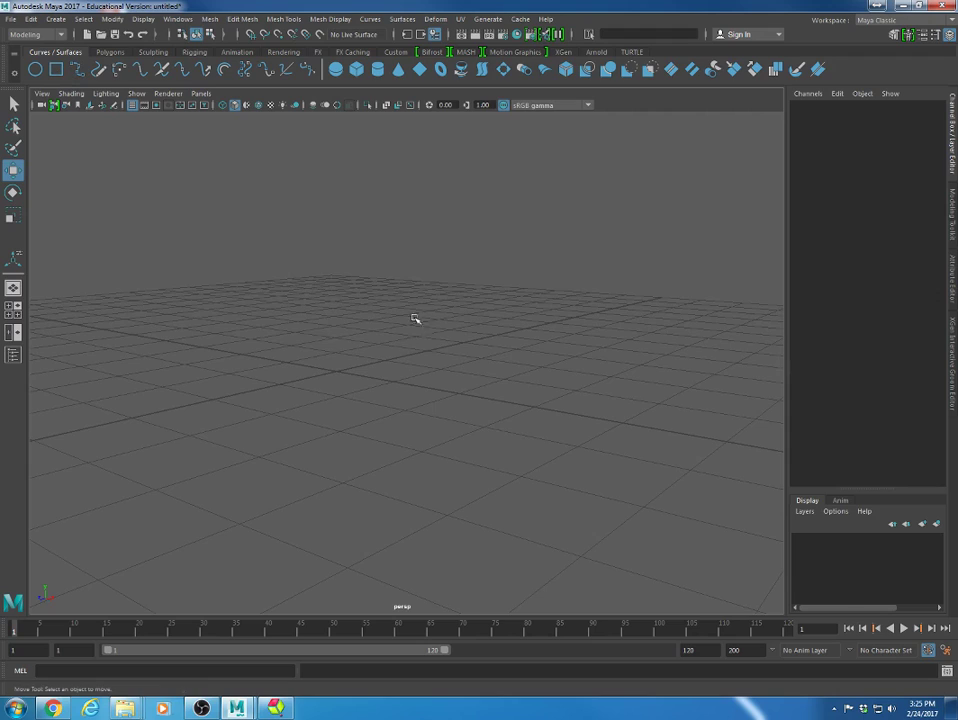
- Draw three separate wavy freehand curves across the grid with the Pencil Curve tool, one on each side and one between them
{"action": "mouse_move", "coordinate": [415, 319]}
{"action": "left_mouse_down", "text": "alt"}
{"action": "mouse_move", "coordinate": [400, 346]}
{"action": "mouse_move", "coordinate": [312, 321]}
{"action": "mouse_move", "coordinate": [334, 391]}
{"action": "mouse_move", "coordinate": [200, 240]}
{"action": "left_mouse_up", "text": "alt"}
{"action": "left_click", "coordinate": [98, 69]}
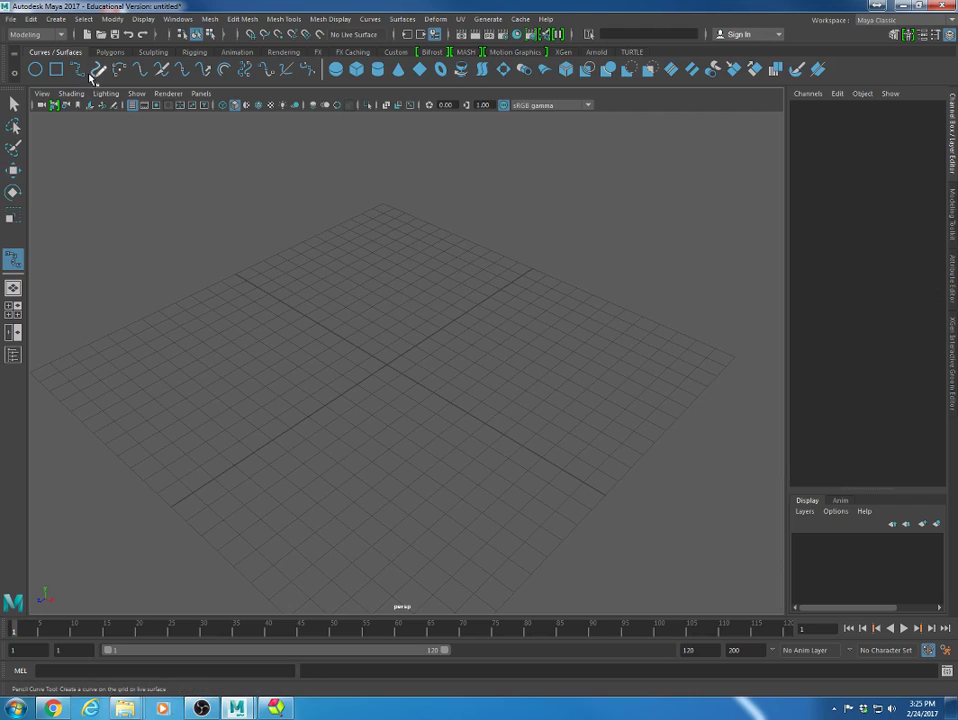
{"action": "left_click_drag", "start_coordinate": [247, 559], "coordinate": [312, 604]}
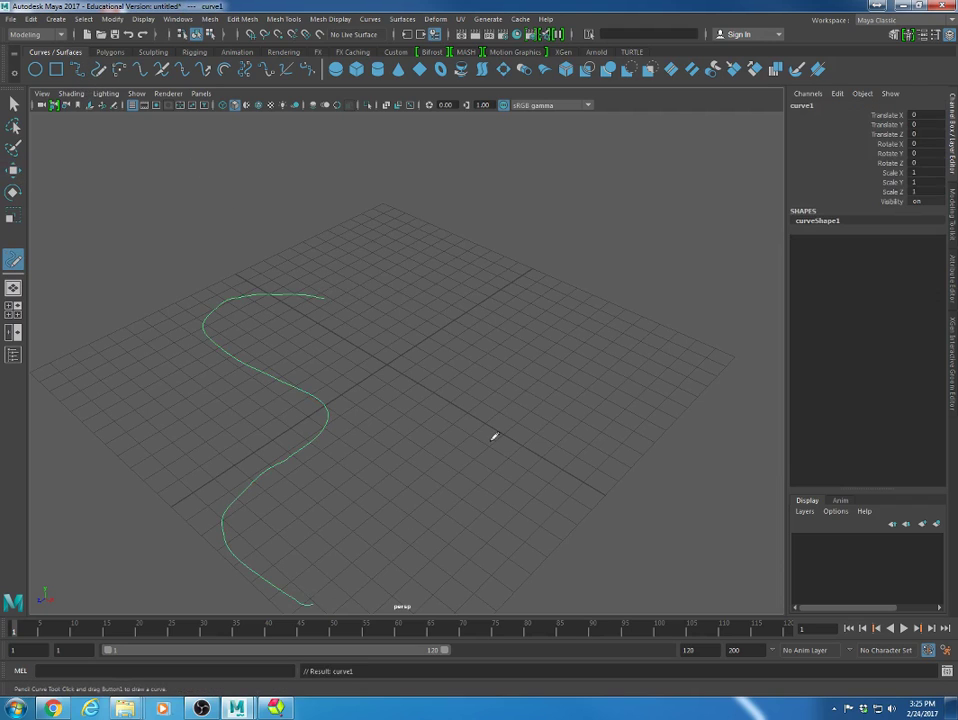
{"action": "mouse_move", "coordinate": [556, 293]}
{"action": "left_mouse_down"}
{"action": "mouse_move", "coordinate": [515, 299]}
{"action": "mouse_move", "coordinate": [575, 548]}
{"action": "left_mouse_up"}
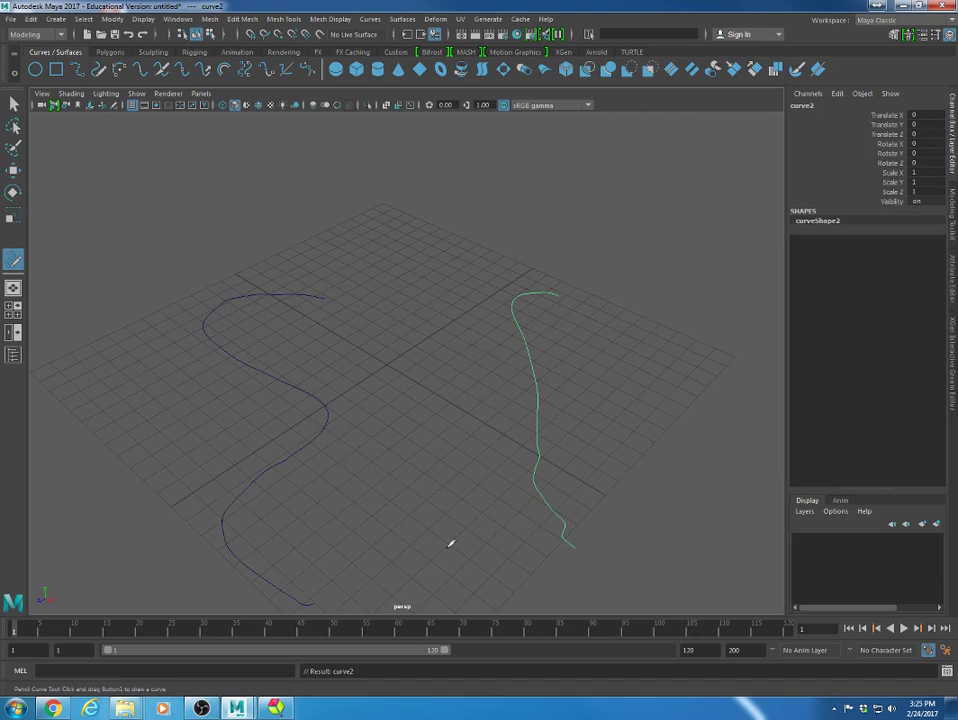
{"action": "left_click_drag", "start_coordinate": [450, 543], "coordinate": [441, 493], "text": "alt"}
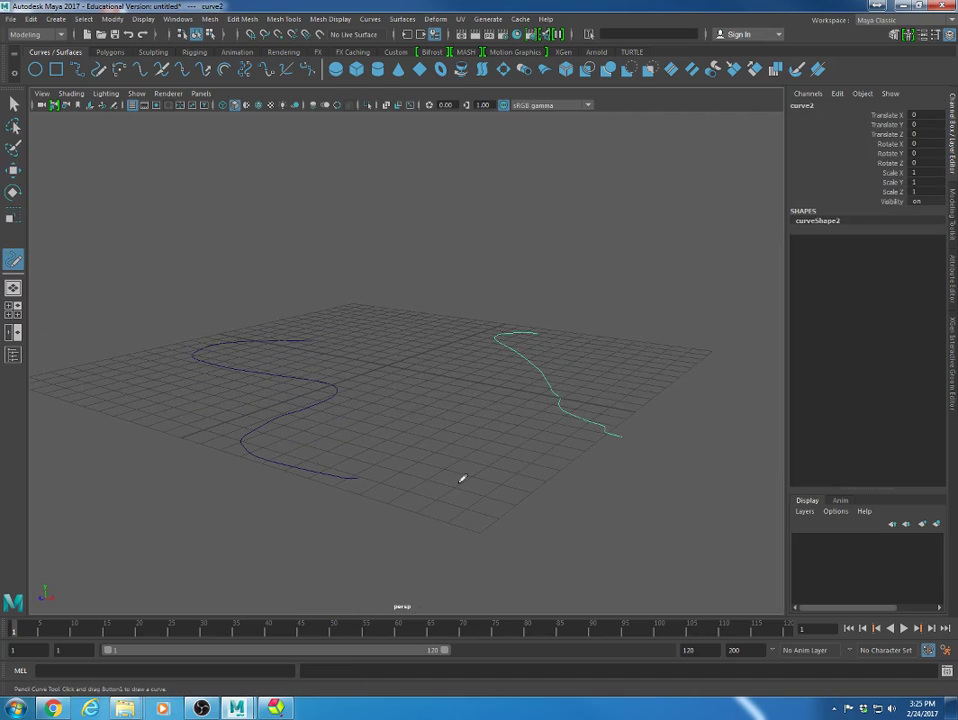
{"action": "left_click_drag", "start_coordinate": [404, 286], "coordinate": [464, 517]}
- Raise the third curve to about 8.9 in Y and the second to about 4.4, shifting the second toward the first curve
{"action": "key", "text": "w"}
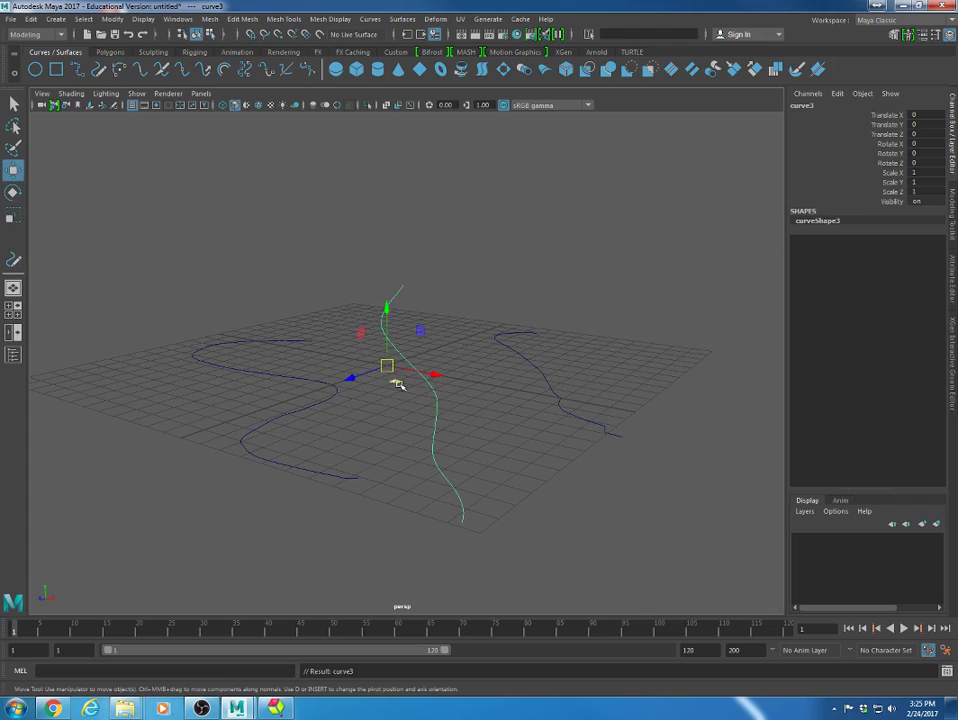
{"action": "left_click_drag", "start_coordinate": [389, 341], "coordinate": [374, 143]}
{"action": "left_click", "coordinate": [536, 364]}
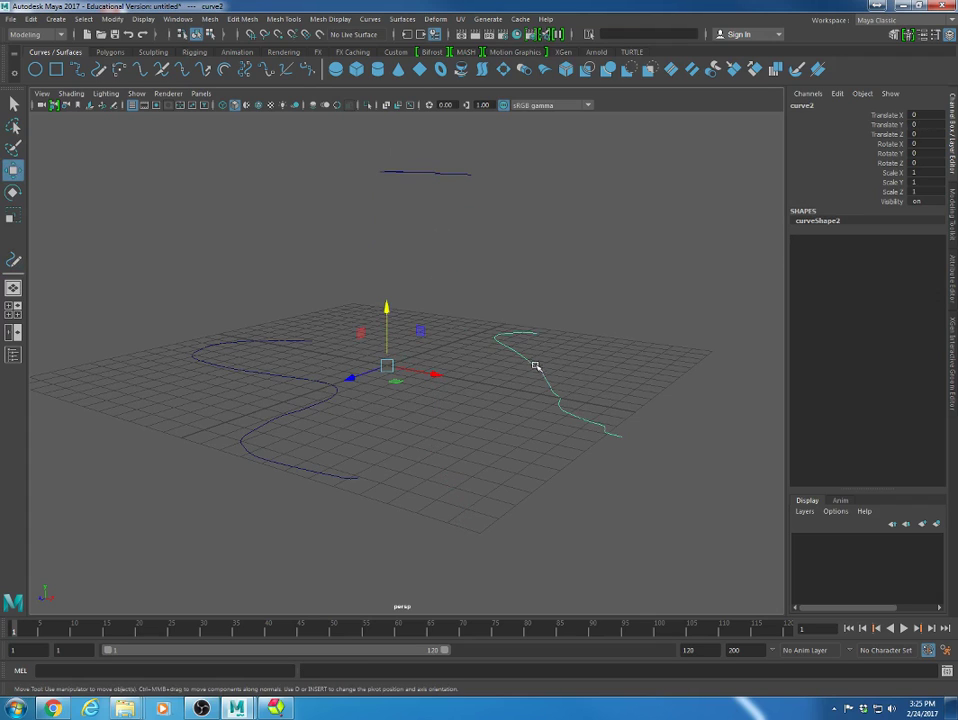
{"action": "left_click_drag", "start_coordinate": [386, 366], "coordinate": [334, 410]}
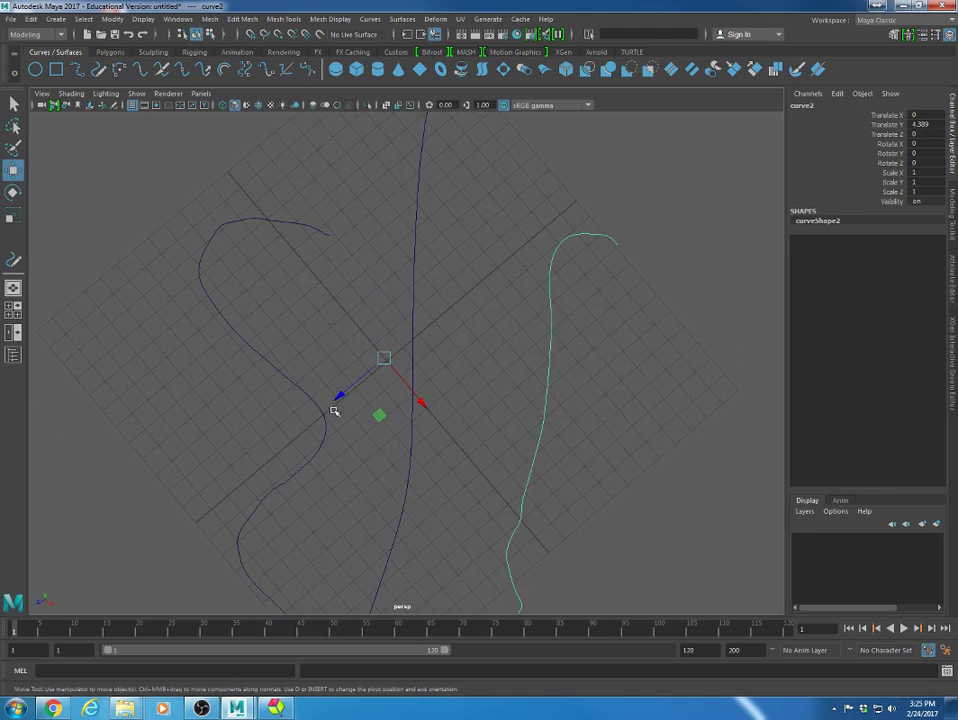
{"action": "left_click_drag", "start_coordinate": [383, 358], "coordinate": [190, 349]}
{"action": "left_click_drag", "start_coordinate": [199, 369], "coordinate": [278, 354], "text": "alt"}
- Loft a surface through the lowest, middle and highest curves in that order, and deselect it for viewing
{"action": "left_click", "coordinate": [398, 398]}
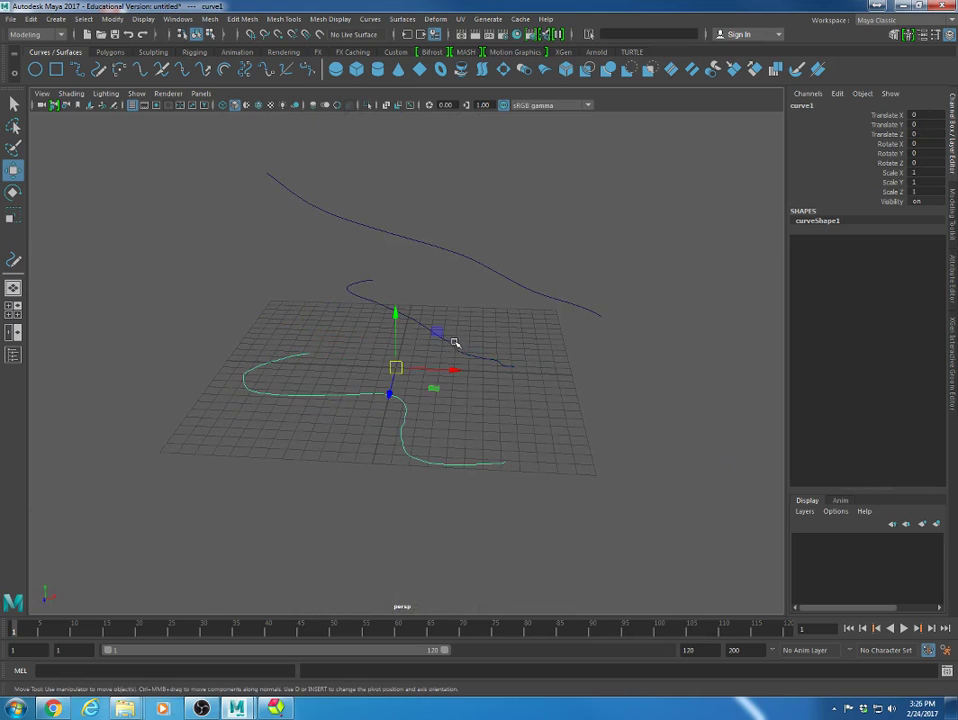
{"action": "left_click", "coordinate": [455, 345]}
{"action": "left_click", "coordinate": [513, 280]}
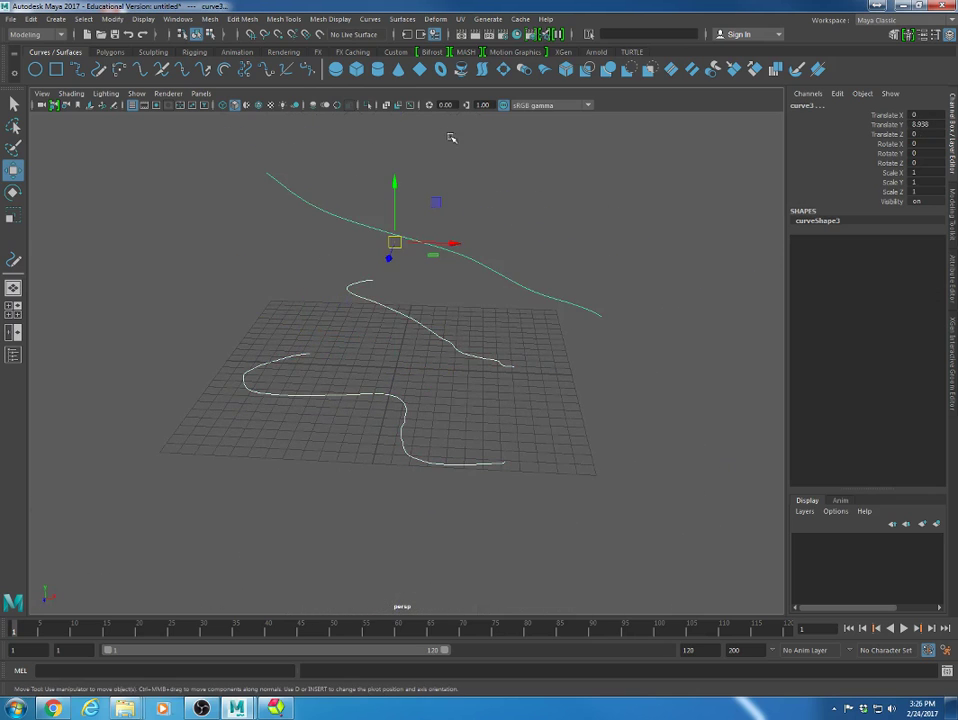
{"action": "left_click", "coordinate": [482, 69]}
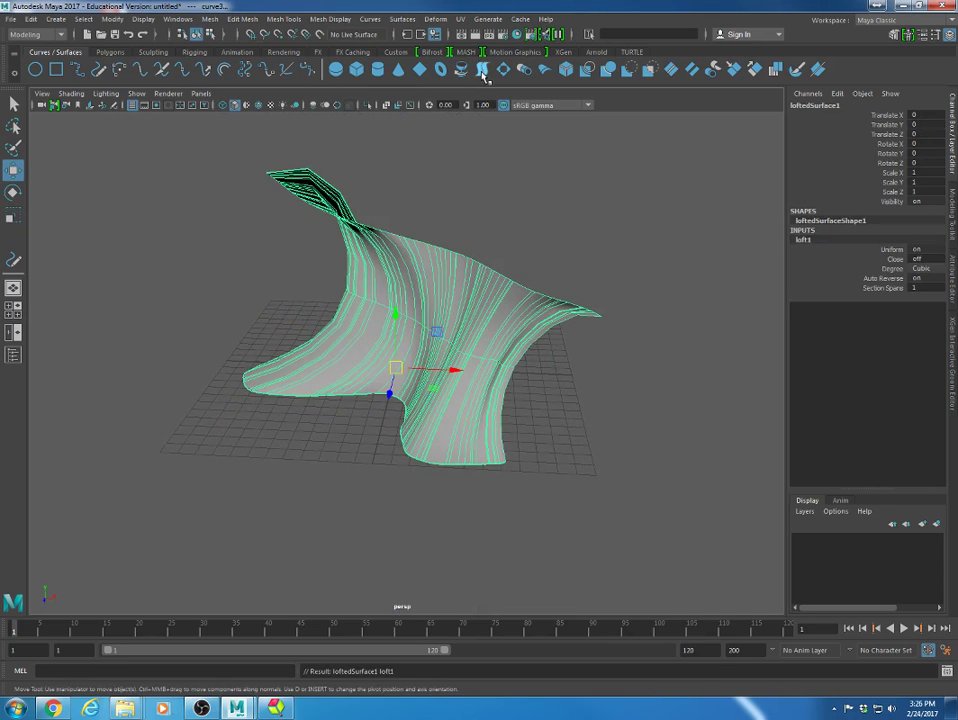
{"action": "left_click", "coordinate": [710, 330]}
{"action": "left_click_drag", "start_coordinate": [524, 432], "coordinate": [660, 420], "text": "alt"}
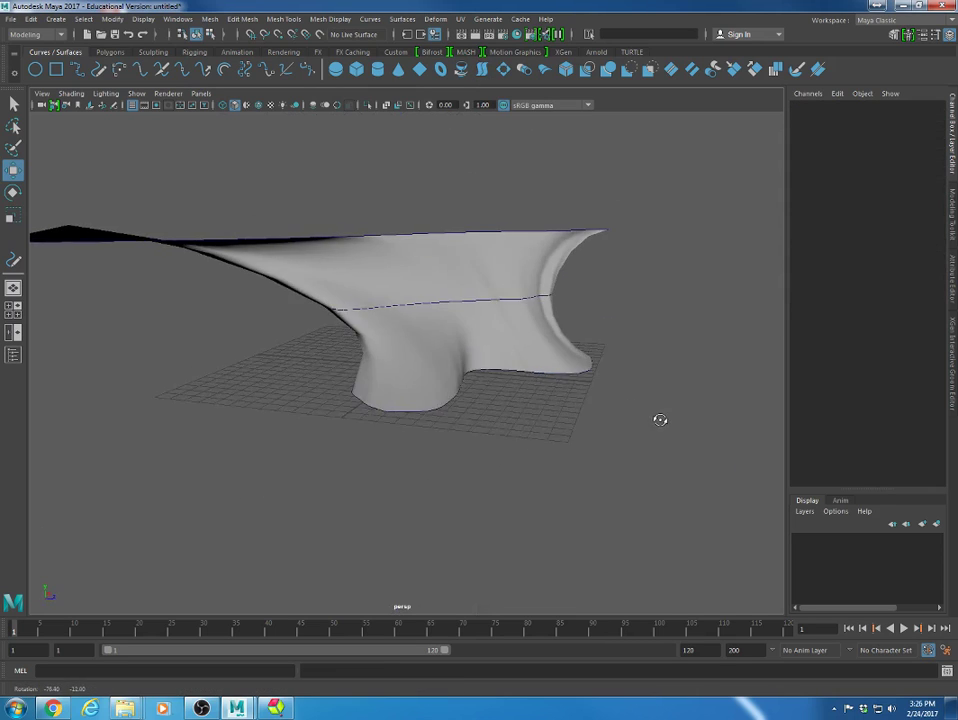
- Show the Outliner, select curve3 and scale it uniformly to about 0.617 to reshape the lofted surface's upper edge
{"action": "left_click", "coordinate": [457, 338]}
{"action": "right_click_drag", "start_coordinate": [566, 366], "coordinate": [357, 363], "text": "alt"}
{"action": "left_click_drag", "start_coordinate": [357, 363], "coordinate": [319, 402], "text": "alt"}
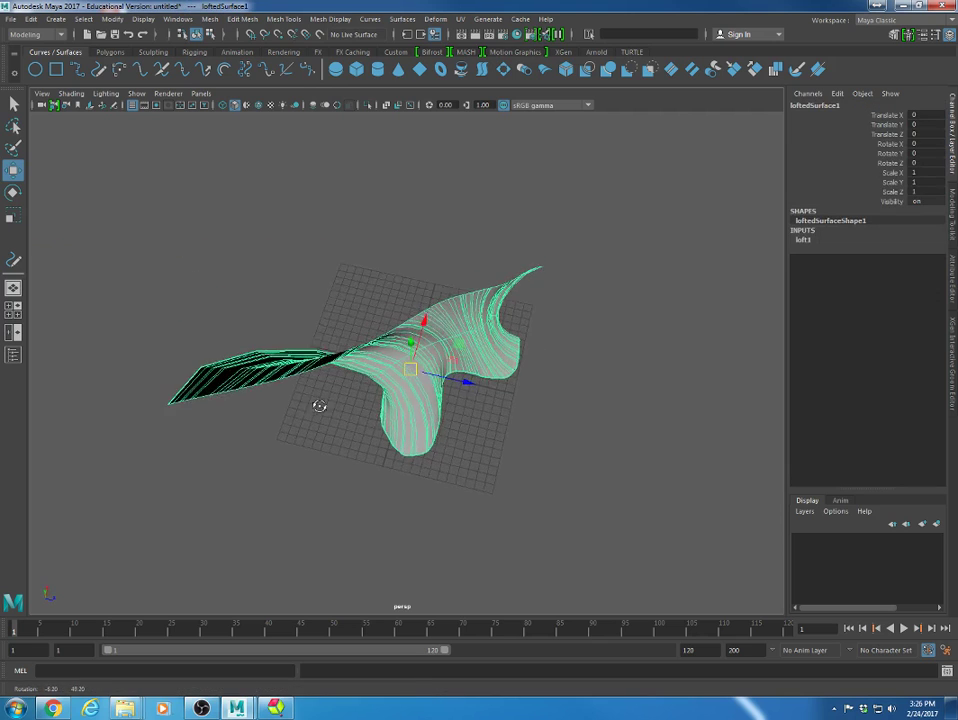
{"action": "scroll", "coordinate": [320, 401], "scroll_direction": "up", "scroll_amount": 2}
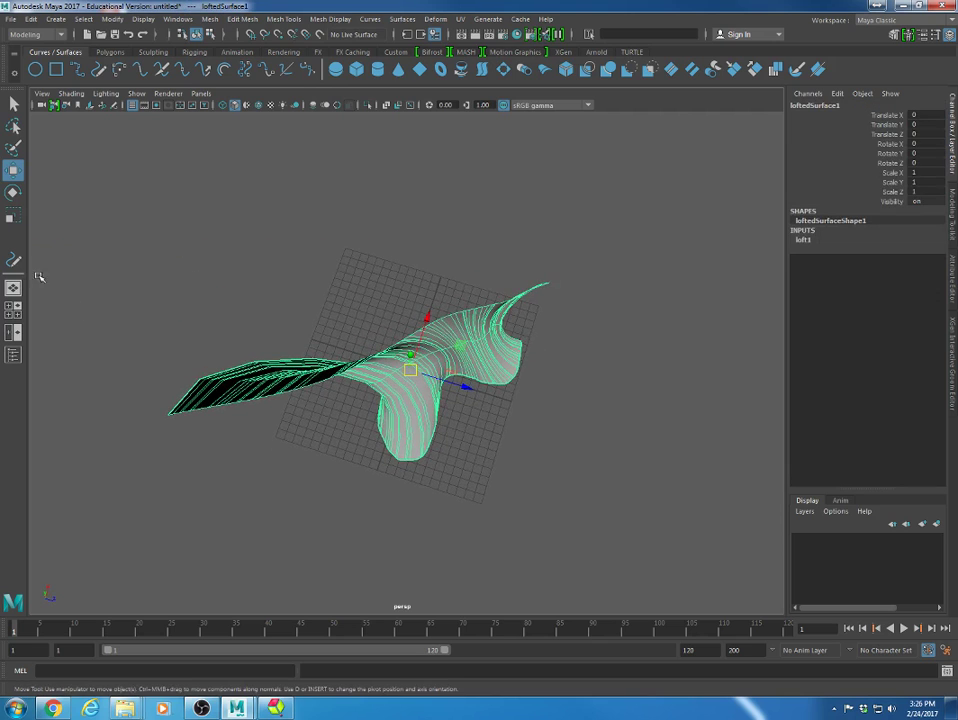
{"action": "left_click", "coordinate": [14, 358]}
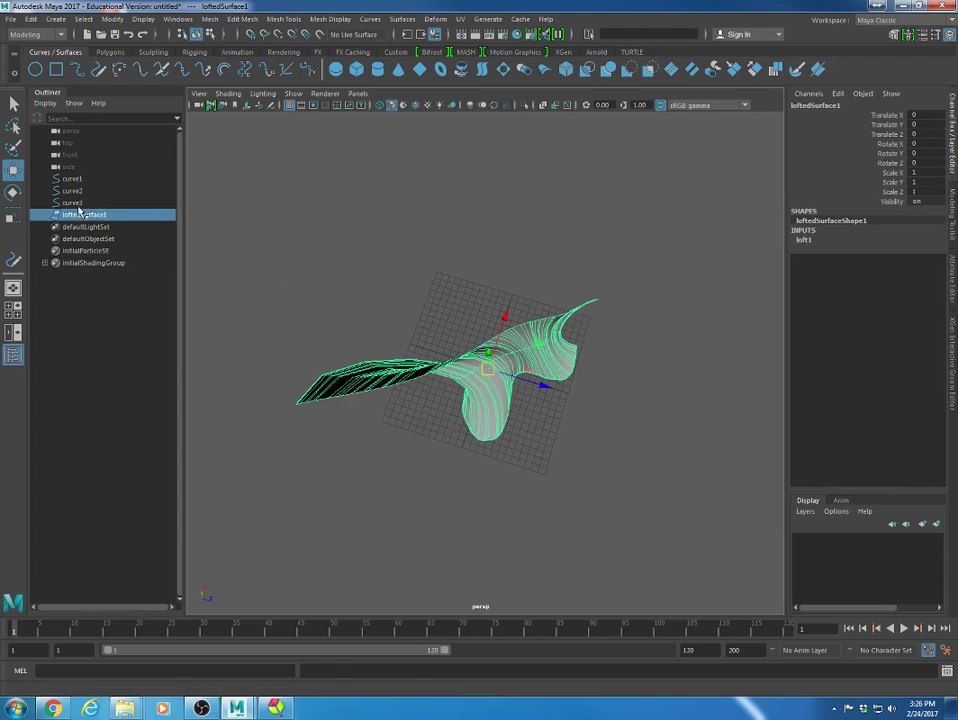
{"action": "left_click", "coordinate": [72, 202]}
{"action": "key", "text": "r"}
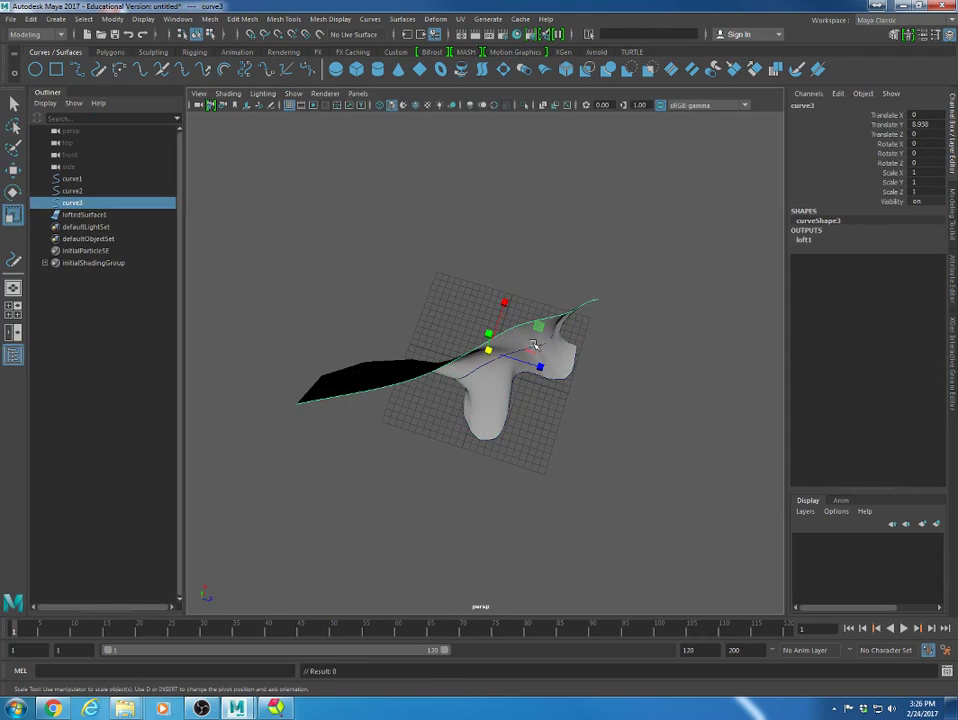
{"action": "left_click_drag", "start_coordinate": [487, 351], "coordinate": [418, 377]}
- Move curve3 to about X 5.2, Y 11.3, Z 2.8 to stretch the lofted surface upward, and clear the selection
{"action": "left_click_drag", "start_coordinate": [418, 377], "coordinate": [385, 342], "text": "alt"}
{"action": "right_click_drag", "start_coordinate": [385, 342], "coordinate": [559, 358], "text": "alt"}
{"action": "key", "text": "w"}
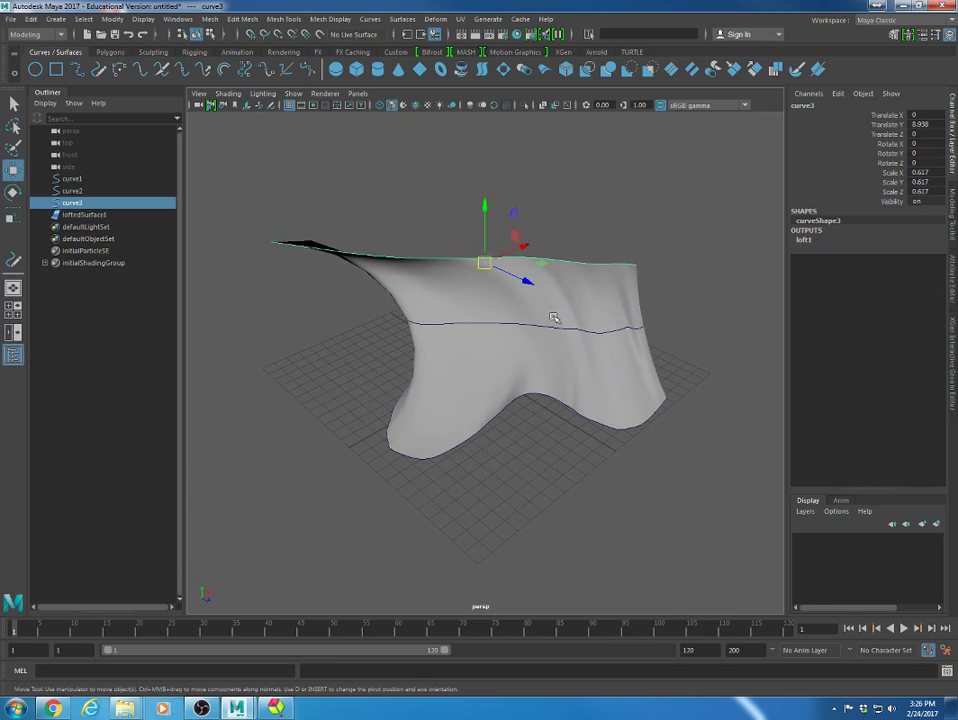
{"action": "left_click_drag", "start_coordinate": [485, 261], "coordinate": [572, 215]}
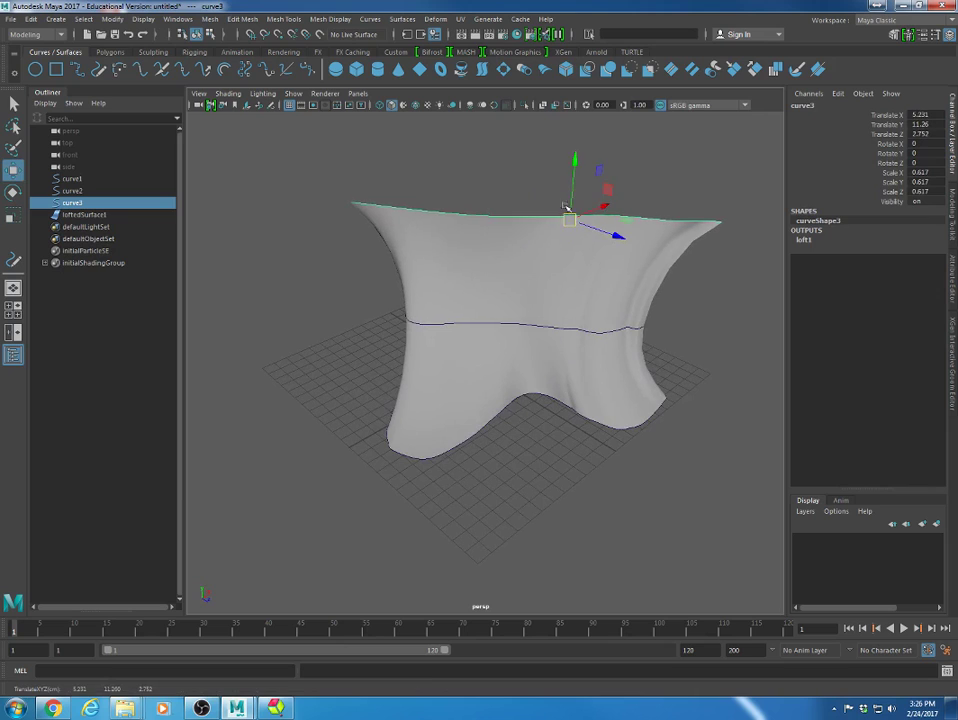
{"action": "left_click", "coordinate": [502, 418]}
{"action": "left_click_drag", "start_coordinate": [498, 400], "coordinate": [621, 360], "text": "alt"}
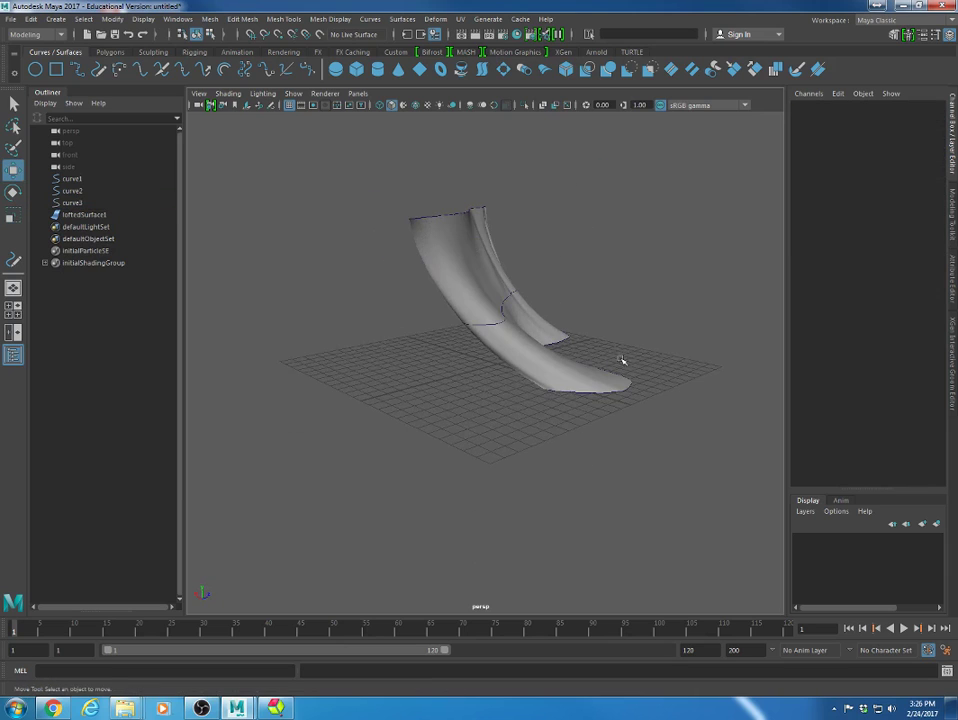
- Move curve3 to about X -0.4, Y 9.8, Z 8.2 to bend the lofted surface over, and clear the selection
{"action": "left_click", "coordinate": [466, 216]}
{"action": "left_click_drag", "start_coordinate": [444, 192], "coordinate": [575, 227]}
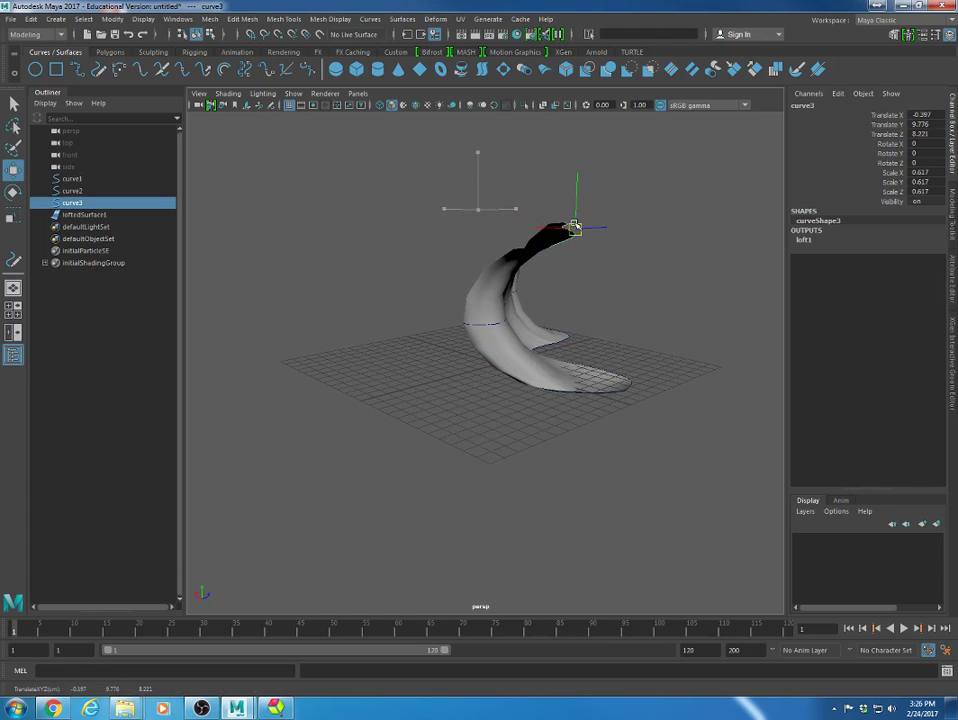
{"action": "left_click_drag", "start_coordinate": [635, 338], "coordinate": [376, 340], "text": "alt"}
{"action": "left_click", "coordinate": [332, 294]}
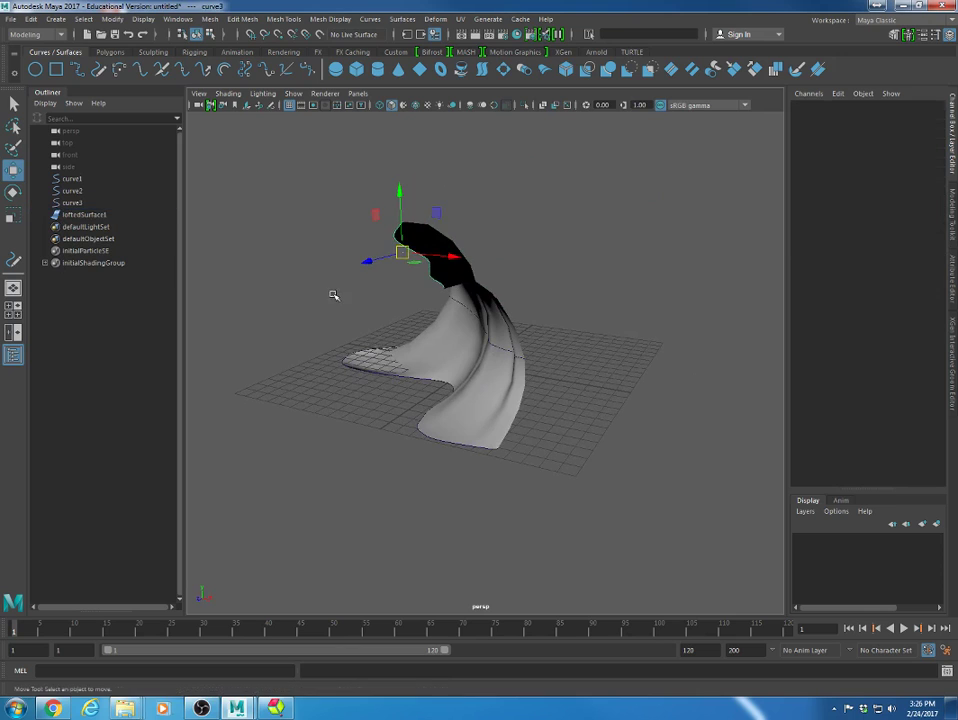
{"action": "left_click", "coordinate": [442, 350]}
{"action": "left_click_drag", "start_coordinate": [347, 424], "coordinate": [489, 415], "text": "alt"}
{"action": "left_click", "coordinate": [492, 419]}
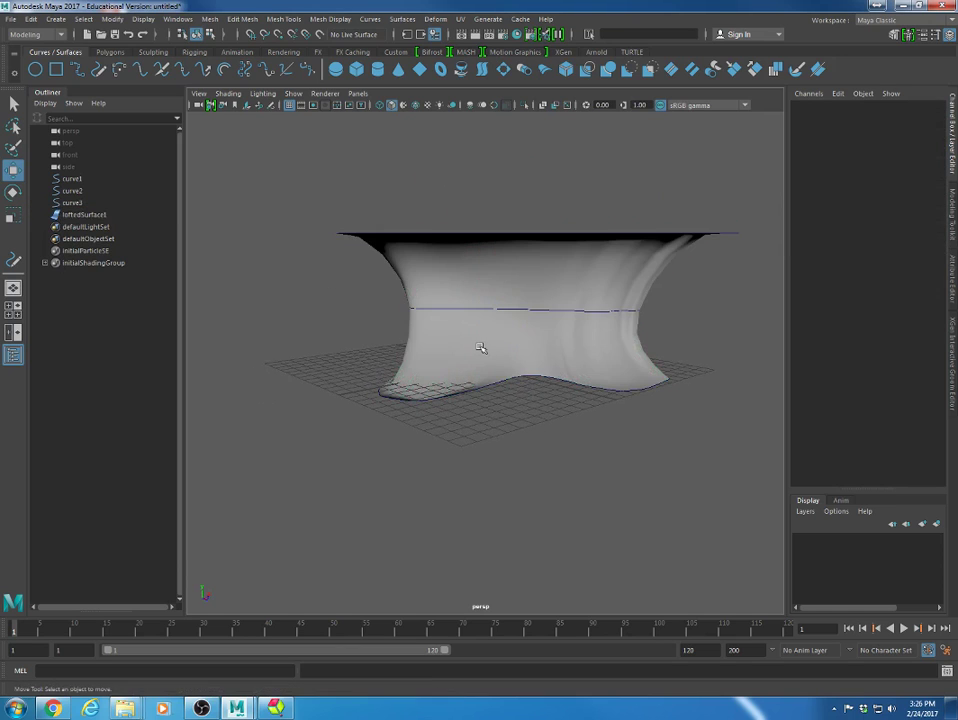
- Select the lofted surface to show its isoparms, and delete it together with all three curves
{"action": "left_click", "coordinate": [481, 348]}
{"action": "left_click_drag", "start_coordinate": [481, 348], "coordinate": [330, 397], "text": "alt"}
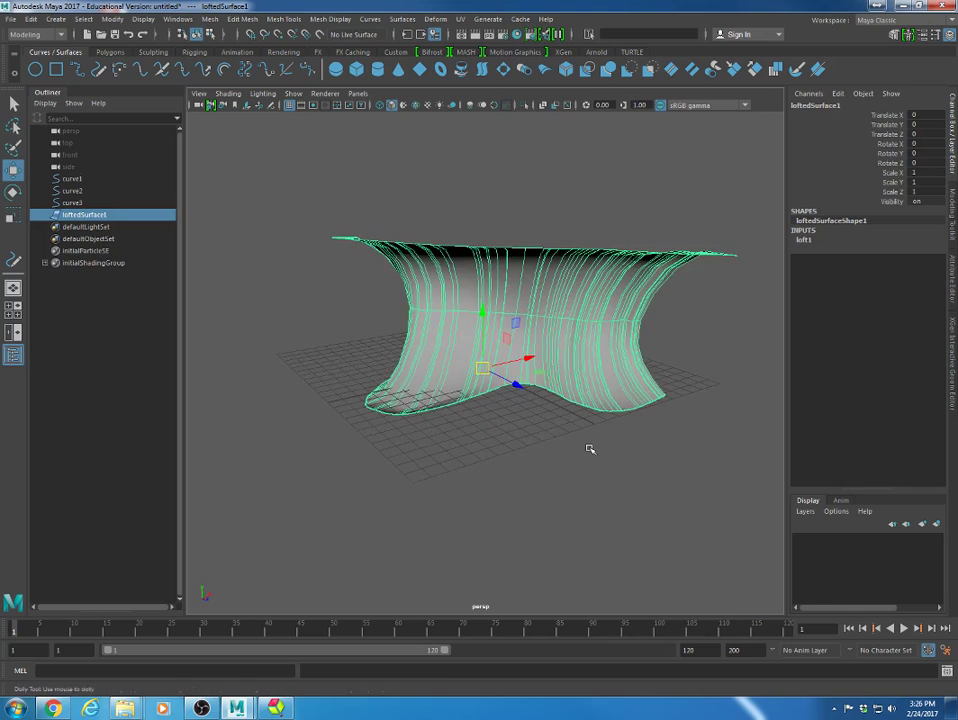
{"action": "scroll", "coordinate": [588, 447], "scroll_direction": "down", "scroll_amount": 5}
{"action": "left_click_drag", "start_coordinate": [381, 246], "coordinate": [670, 502]}
{"action": "key", "text": "Delete"}
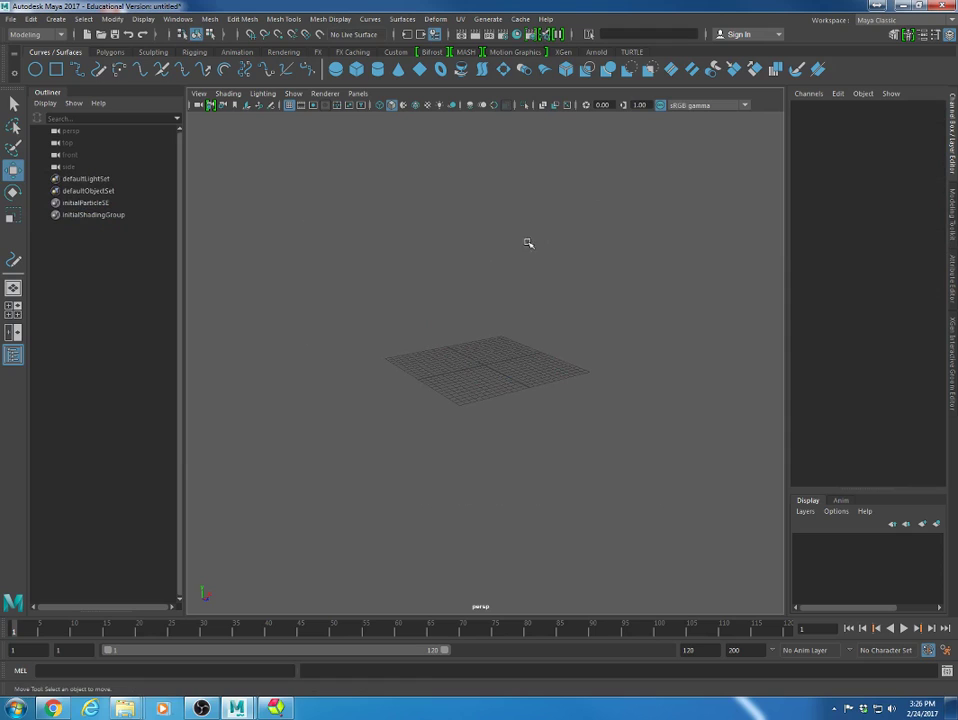
- Open Poly Bottle from the Bottles folder, examine the bottle's front, side, bottom and top reference photos, and close the viewer
{"action": "mouse_move", "coordinate": [124, 711]}
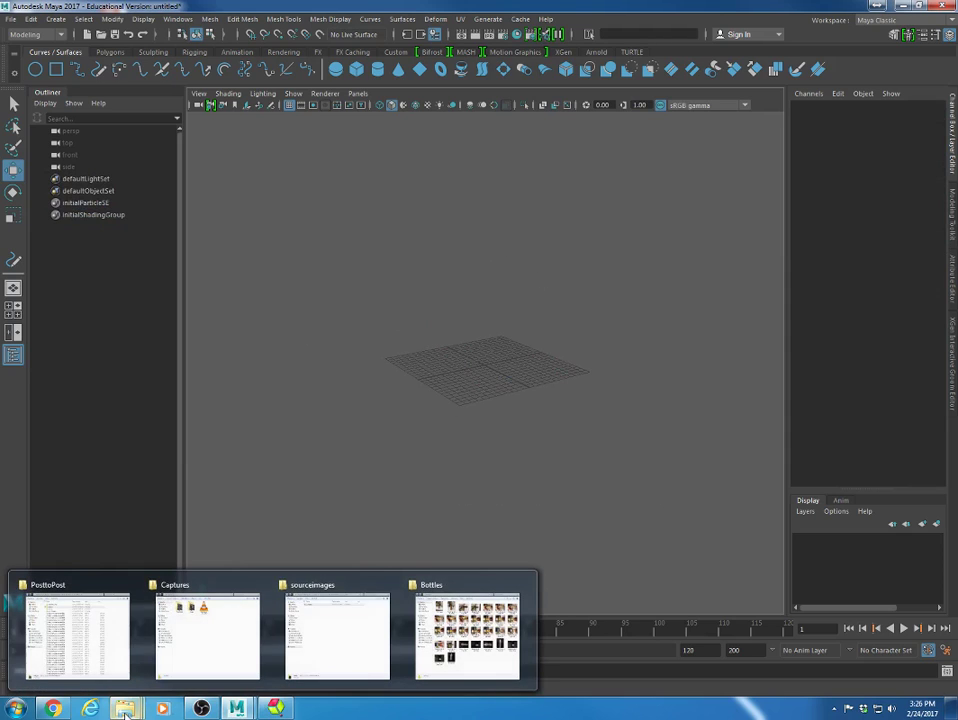
{"action": "left_click", "coordinate": [467, 630]}
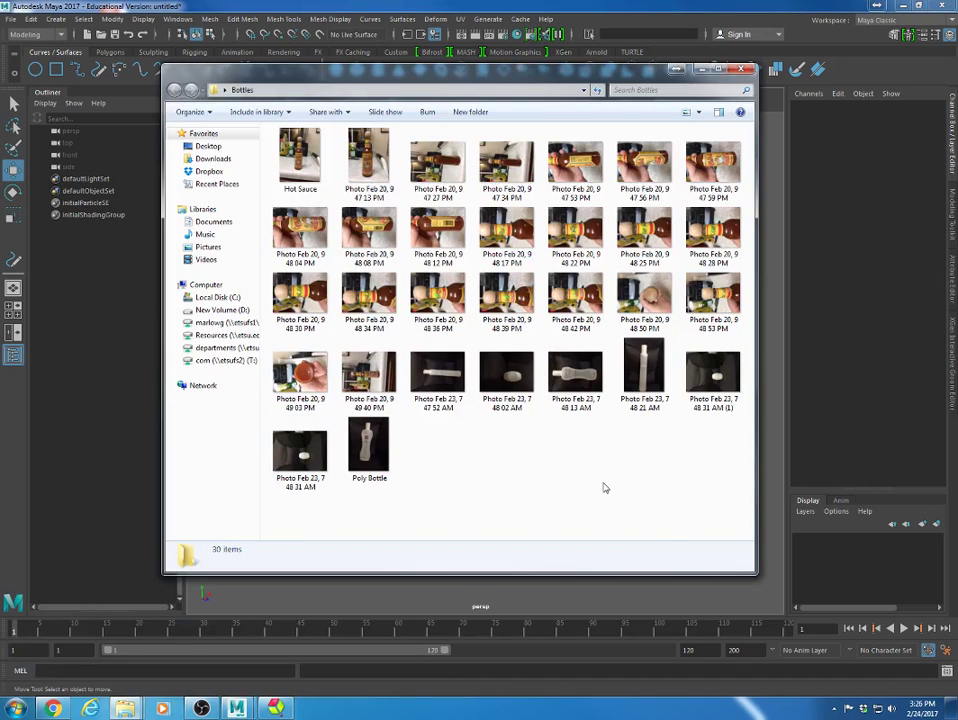
{"action": "double_click", "coordinate": [369, 452]}
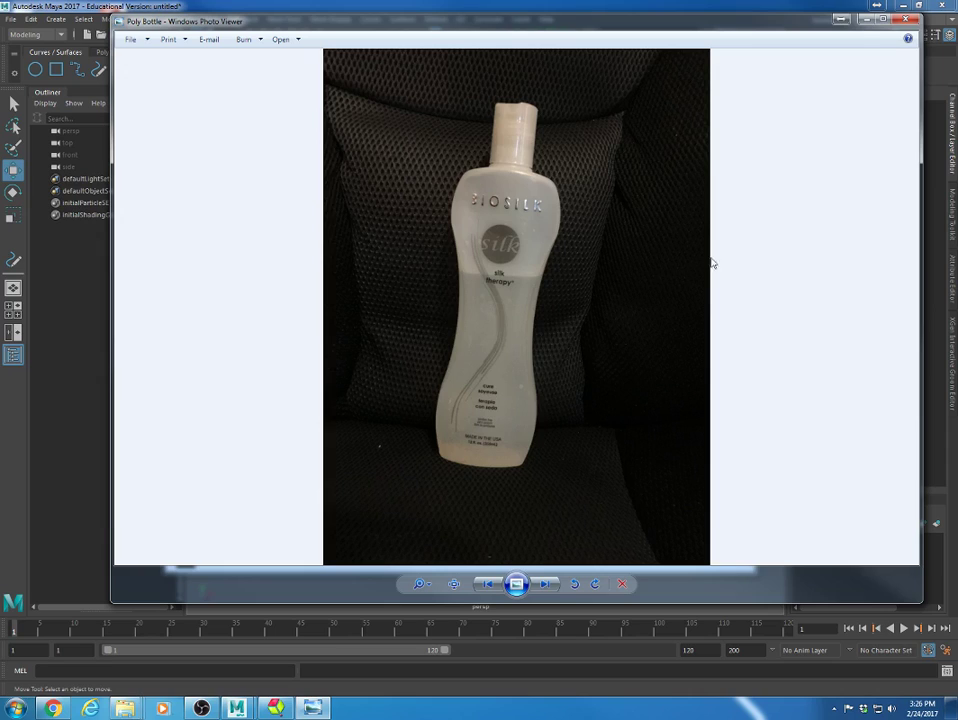
{"action": "left_click", "coordinate": [543, 584]}
{"action": "left_click", "coordinate": [489, 585]}
{"action": "left_click", "coordinate": [489, 585]}
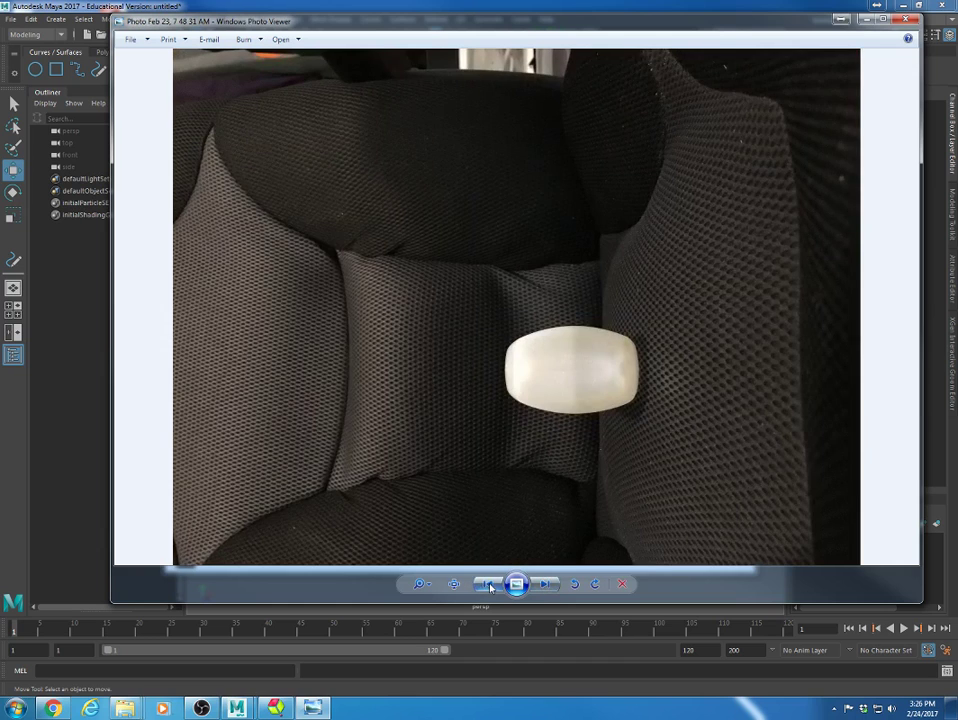
{"action": "left_click", "coordinate": [489, 585]}
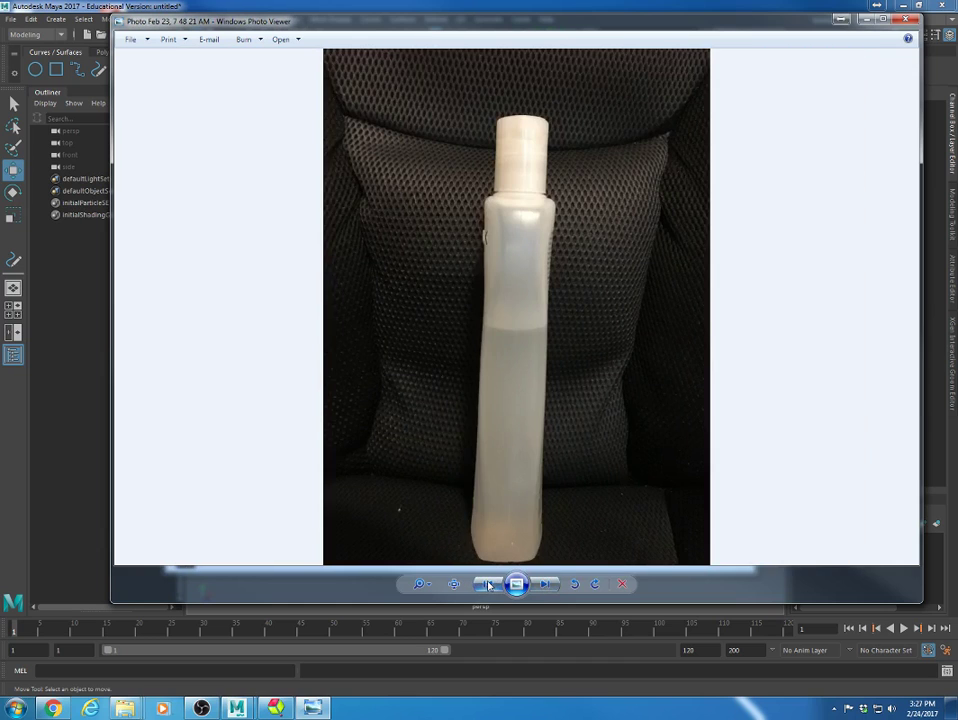
{"action": "left_click", "coordinate": [489, 585]}
{"action": "left_click", "coordinate": [489, 585]}
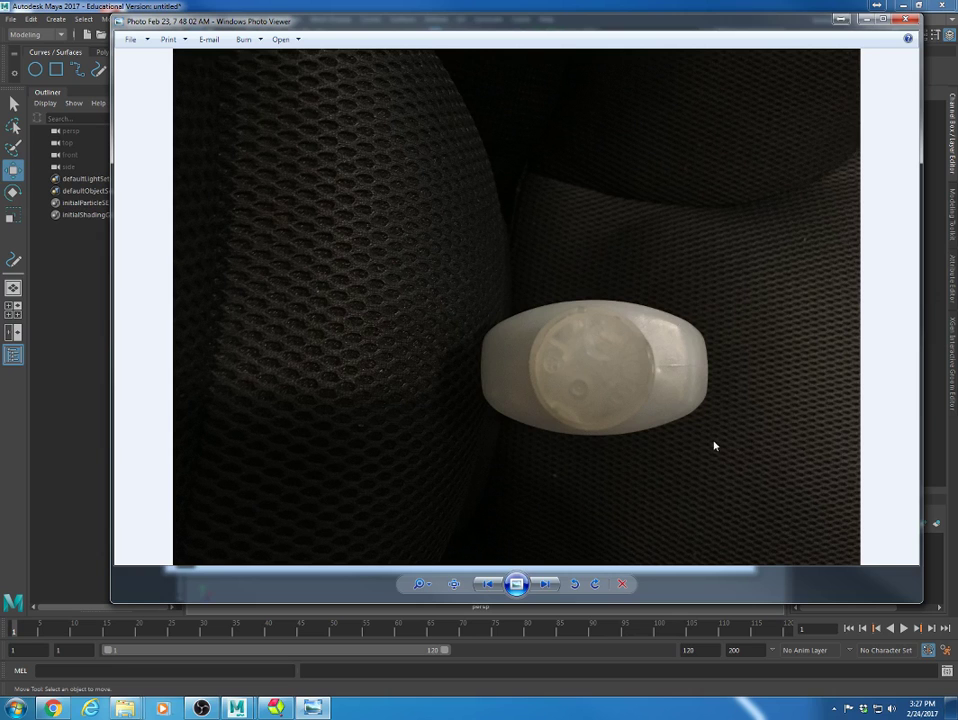
{"action": "key", "text": "Left"}
{"action": "left_click", "coordinate": [905, 19]}
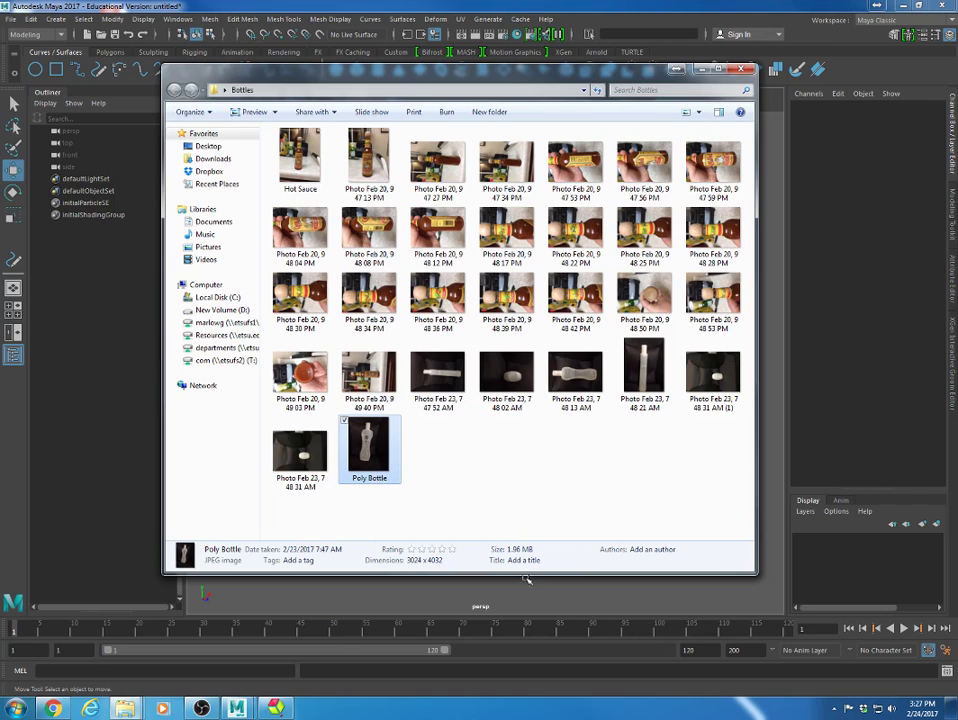
- Switch back to Maya and show the front view full size, with the grid origin low in the view
{"action": "left_click", "coordinate": [476, 600]}
{"action": "key", "text": "space"}
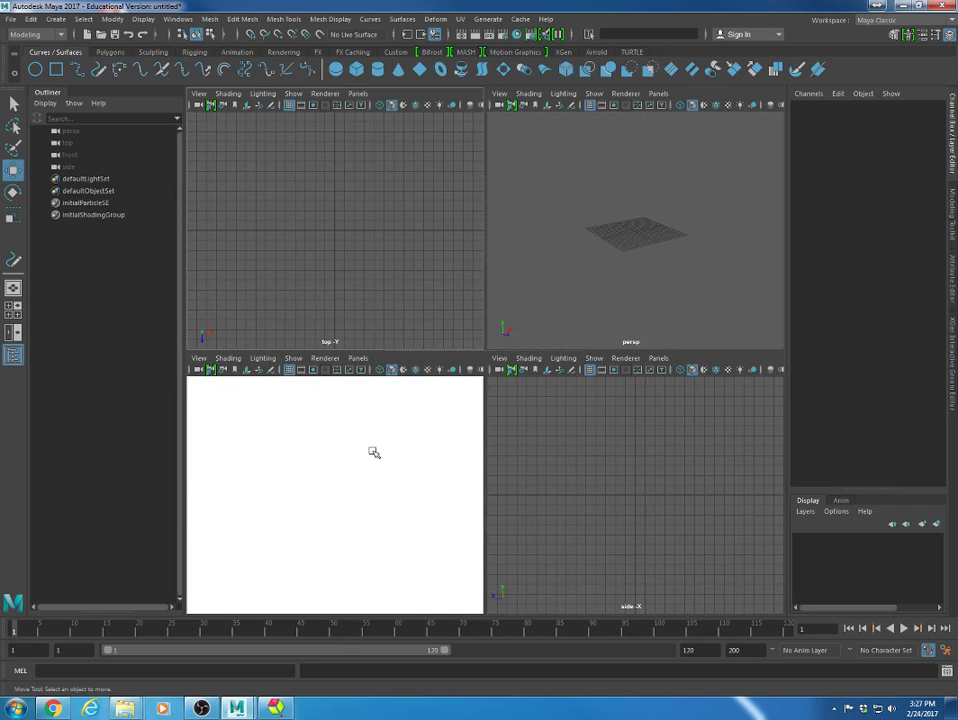
{"action": "key", "text": "space"}
{"action": "scroll", "coordinate": [453, 421], "scroll_direction": "down", "scroll_amount": 4}
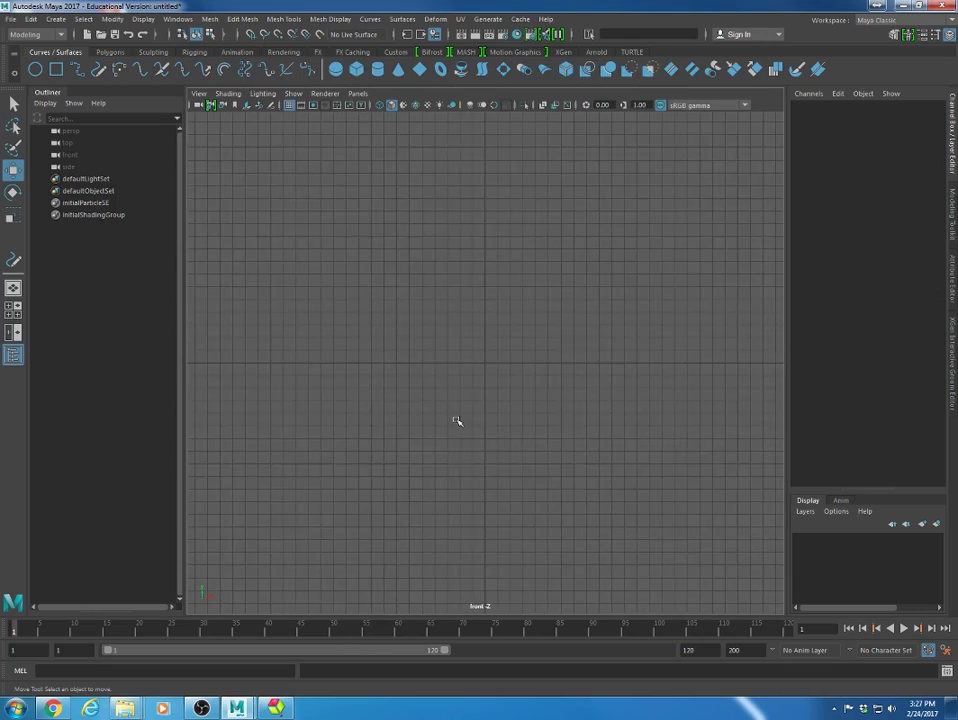
{"action": "scroll", "coordinate": [456, 445], "scroll_direction": "down", "scroll_amount": 3}
{"action": "scroll", "coordinate": [456, 445], "scroll_direction": "up", "scroll_amount": 1}
{"action": "middle_click_drag", "start_coordinate": [485, 367], "coordinate": [457, 519], "text": "alt"}
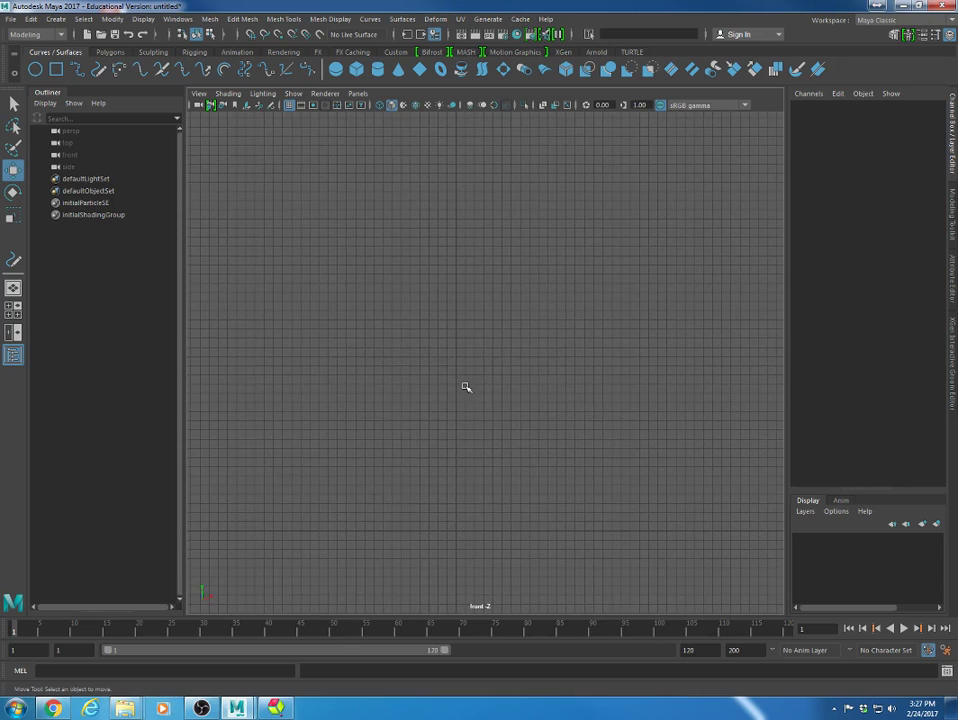
{"action": "key", "text": "space"}
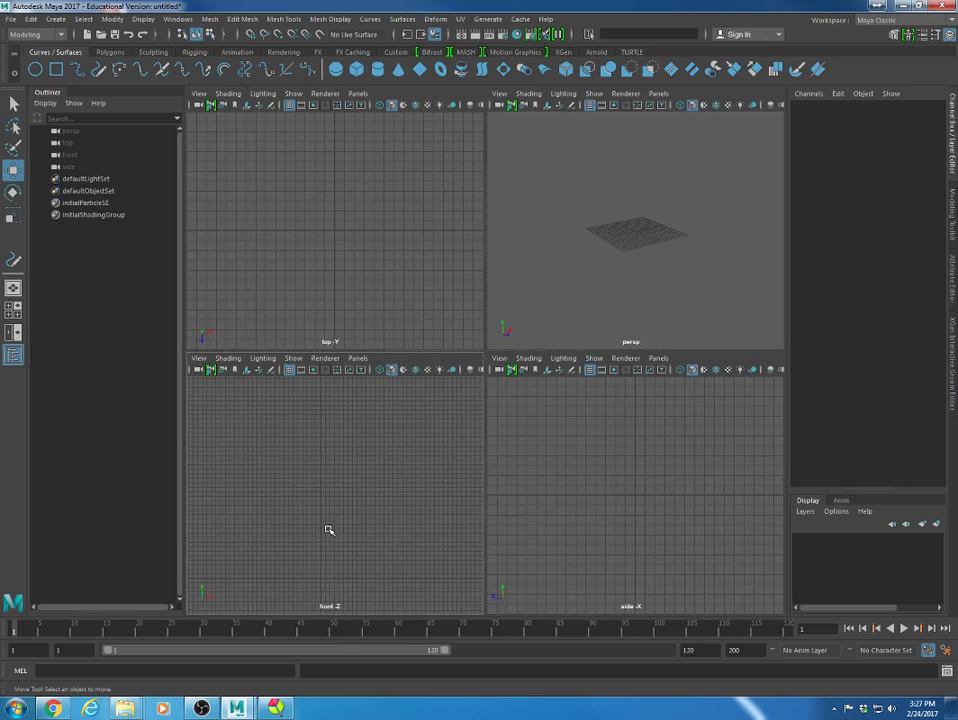
{"action": "key", "text": "space"}
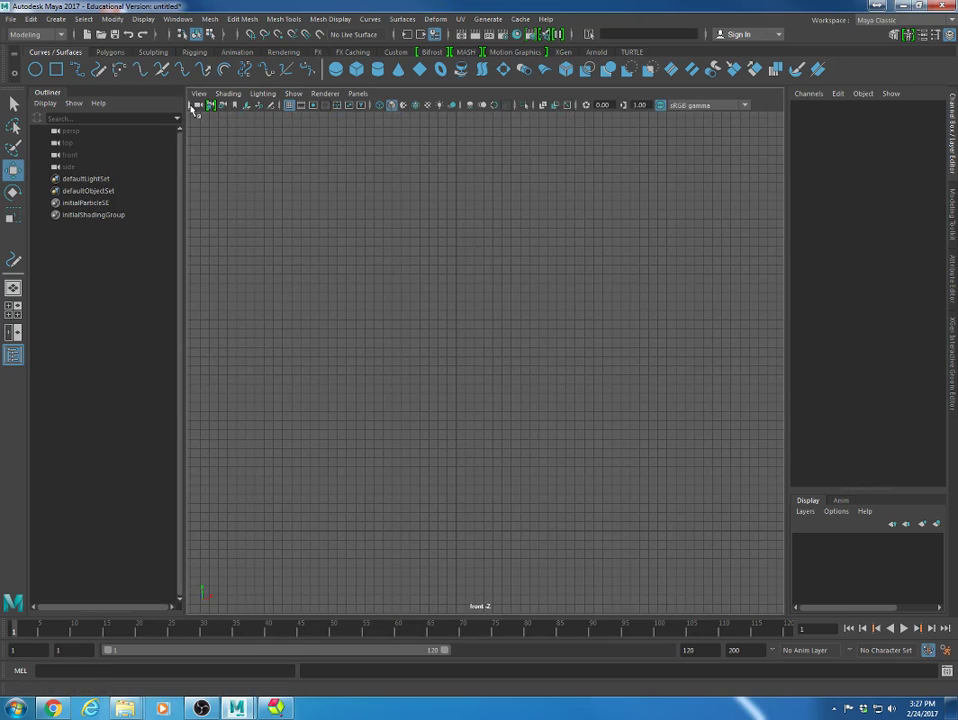
{"action": "left_click", "coordinate": [248, 106]}
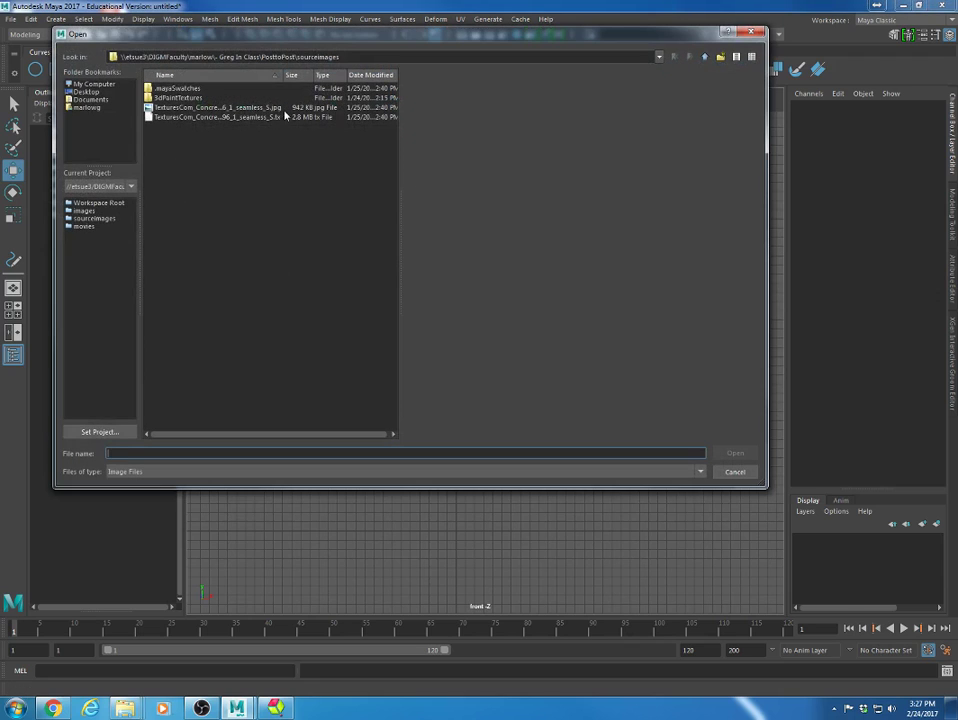
{"action": "left_click", "coordinate": [738, 474]}
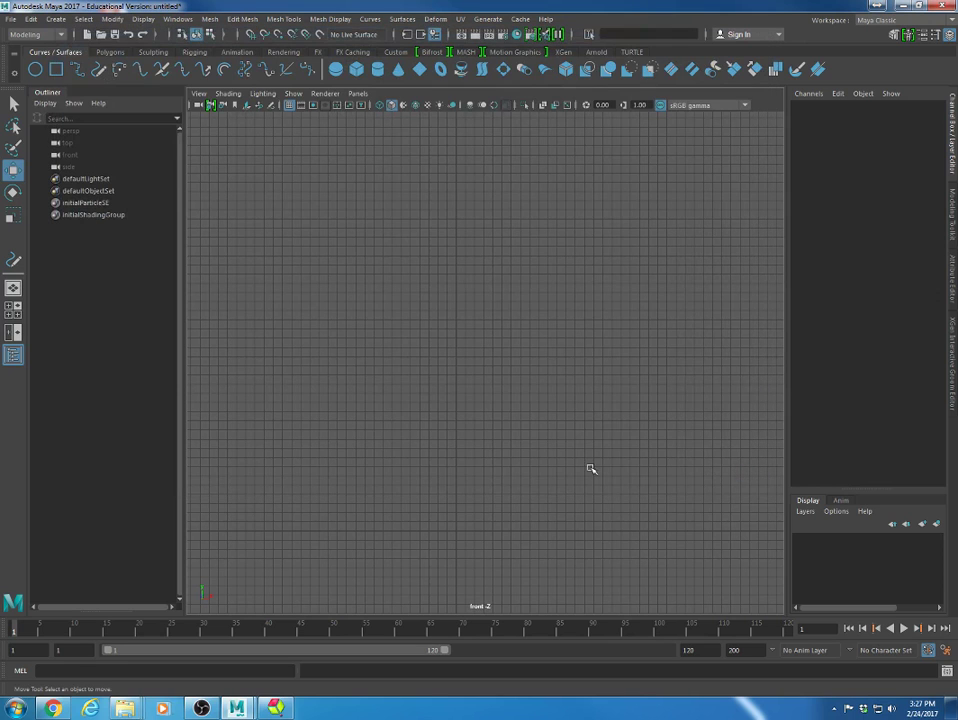
- Start a new Maya project and set its location to a new folder named Temp Bottle on the Desktop
{"action": "left_click", "coordinate": [11, 20]}
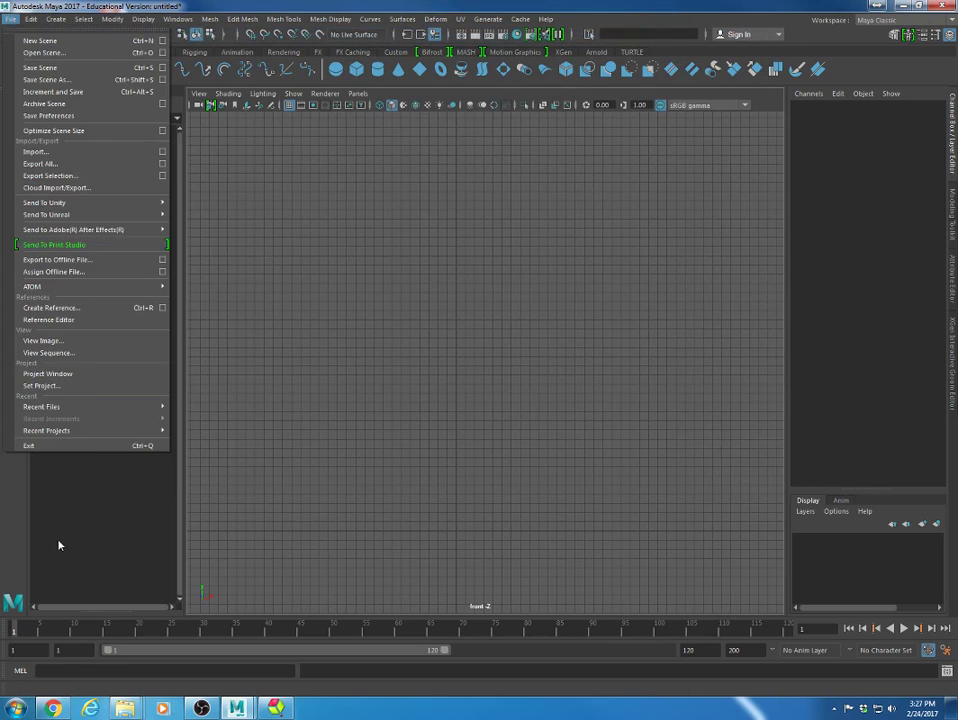
{"action": "left_click", "coordinate": [67, 376]}
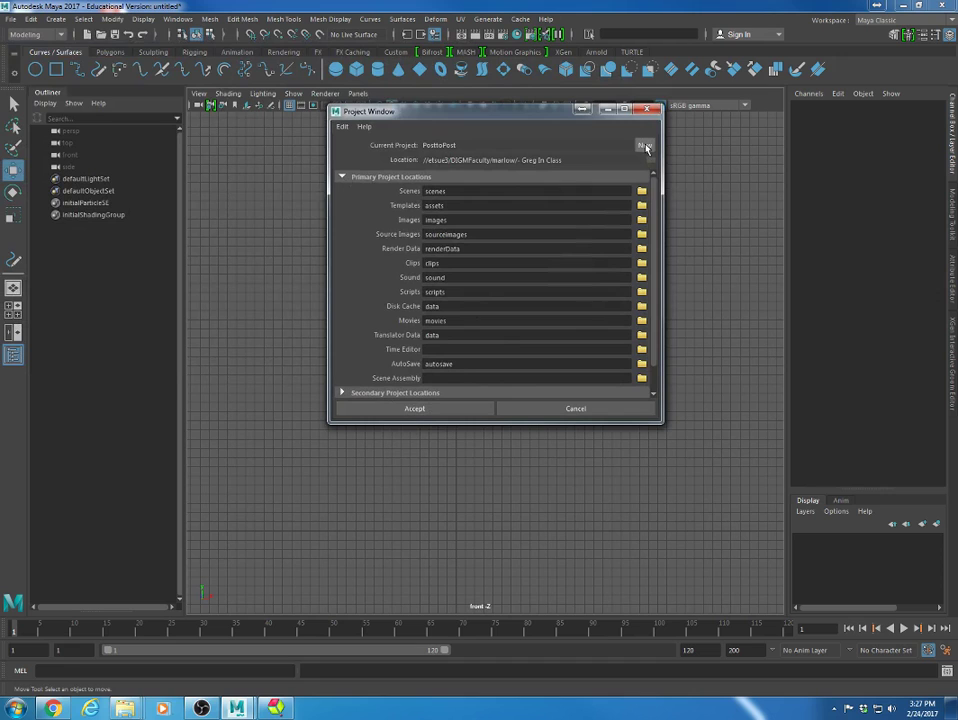
{"action": "left_click", "coordinate": [645, 146]}
{"action": "left_click", "coordinate": [650, 160]}
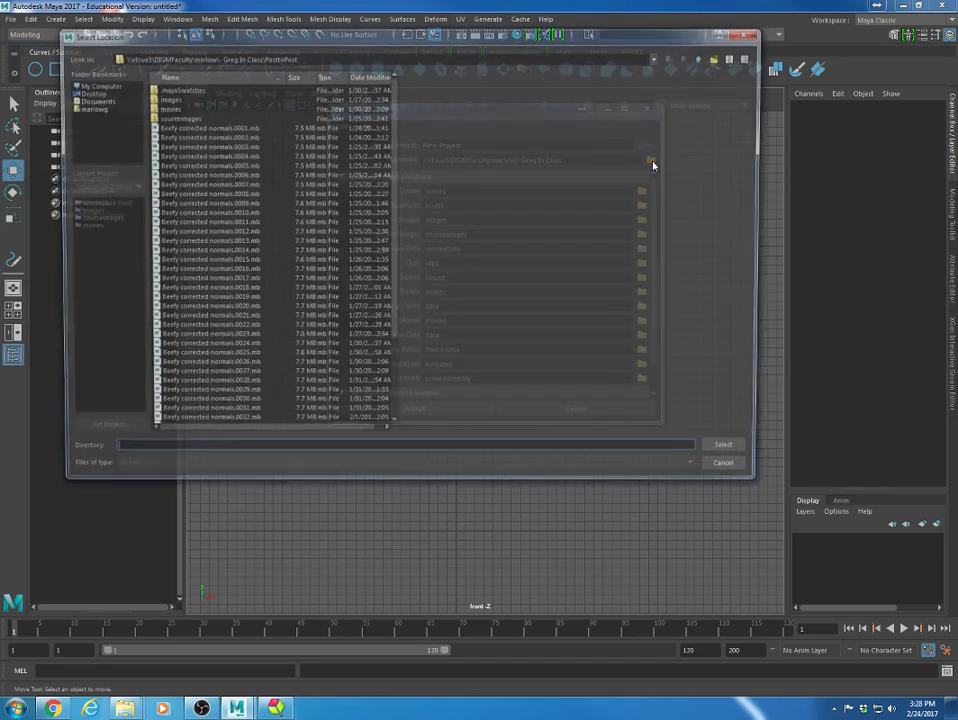
{"action": "left_click", "coordinate": [87, 92]}
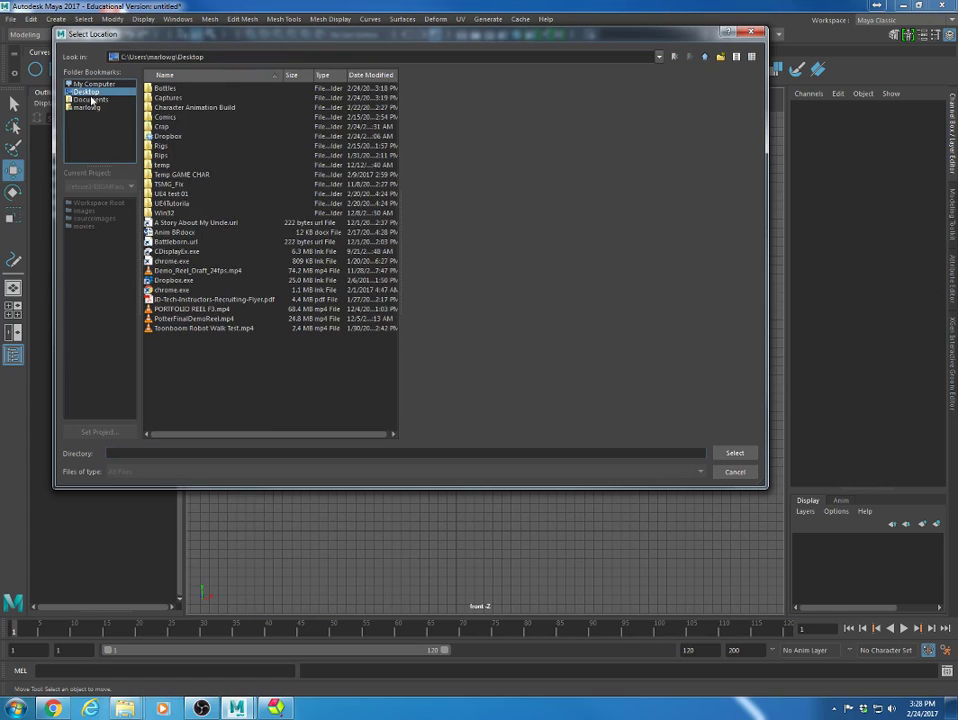
{"action": "left_click", "coordinate": [720, 57]}
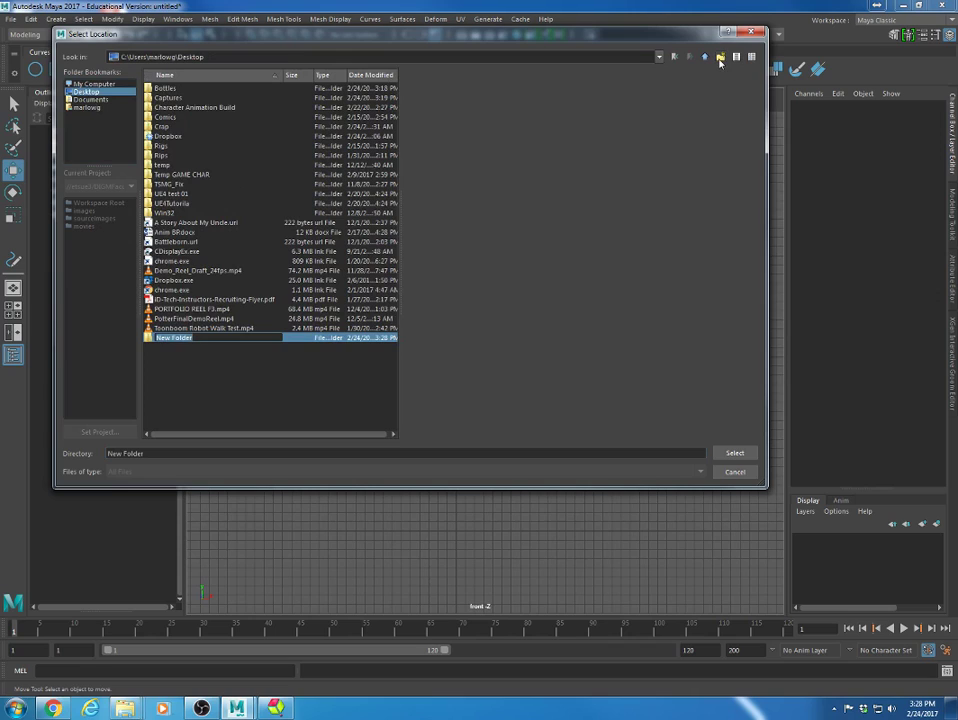
{"action": "type", "text": "Temp Bottle"}
{"action": "key", "text": "Return"}
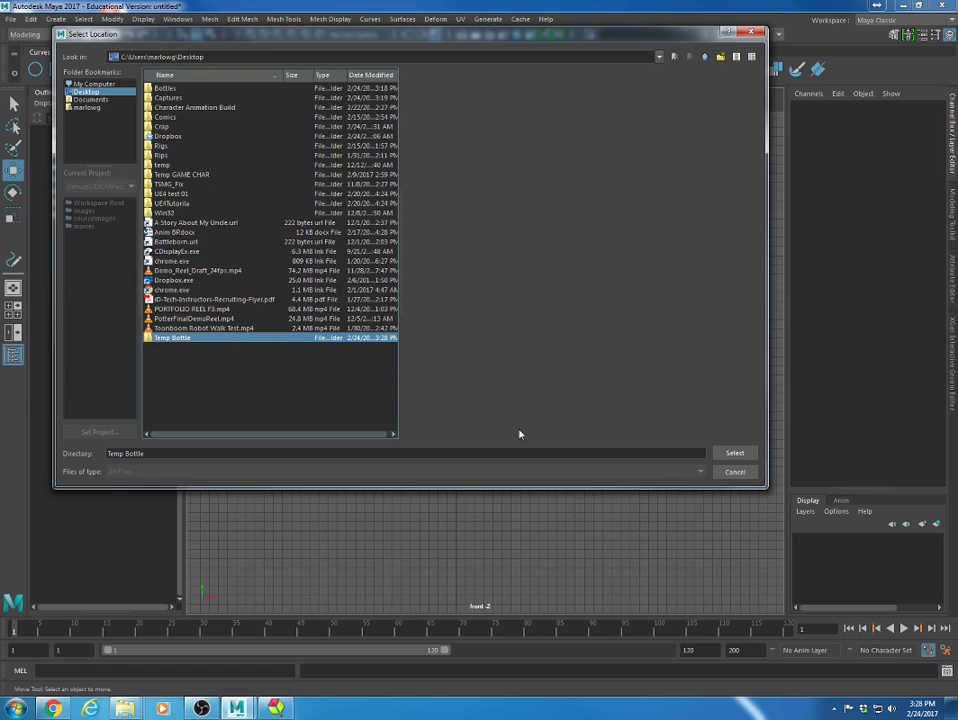
{"action": "left_click", "coordinate": [734, 453]}
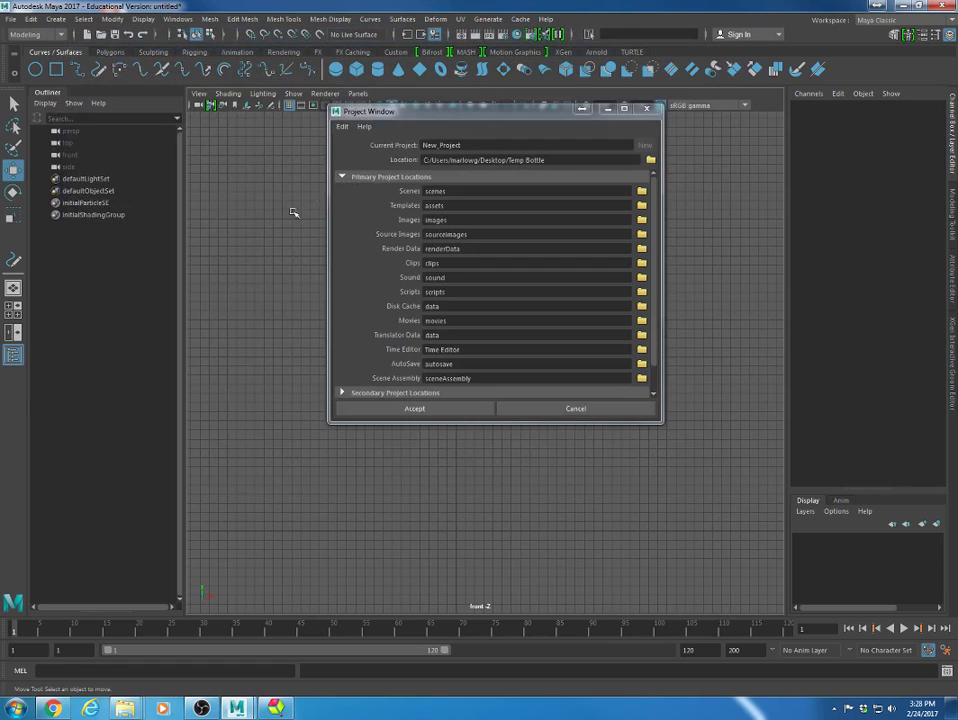
- Name the project Bottle and create it with the default folder locations
{"action": "double_click", "coordinate": [479, 145]}
{"action": "type", "text": "Bottle"}
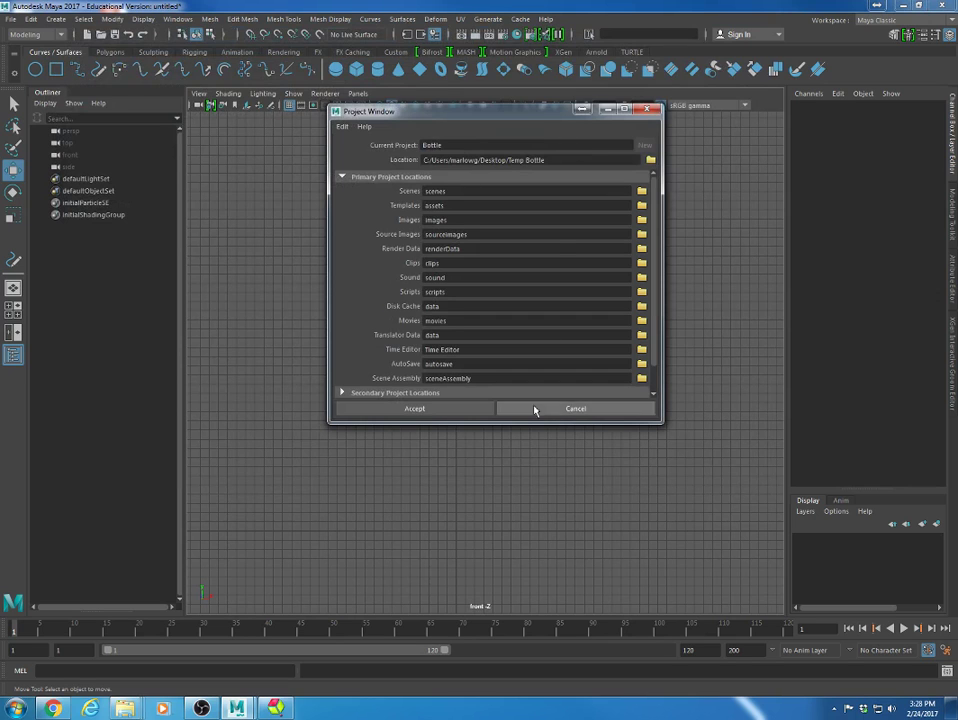
{"action": "left_click", "coordinate": [443, 412]}
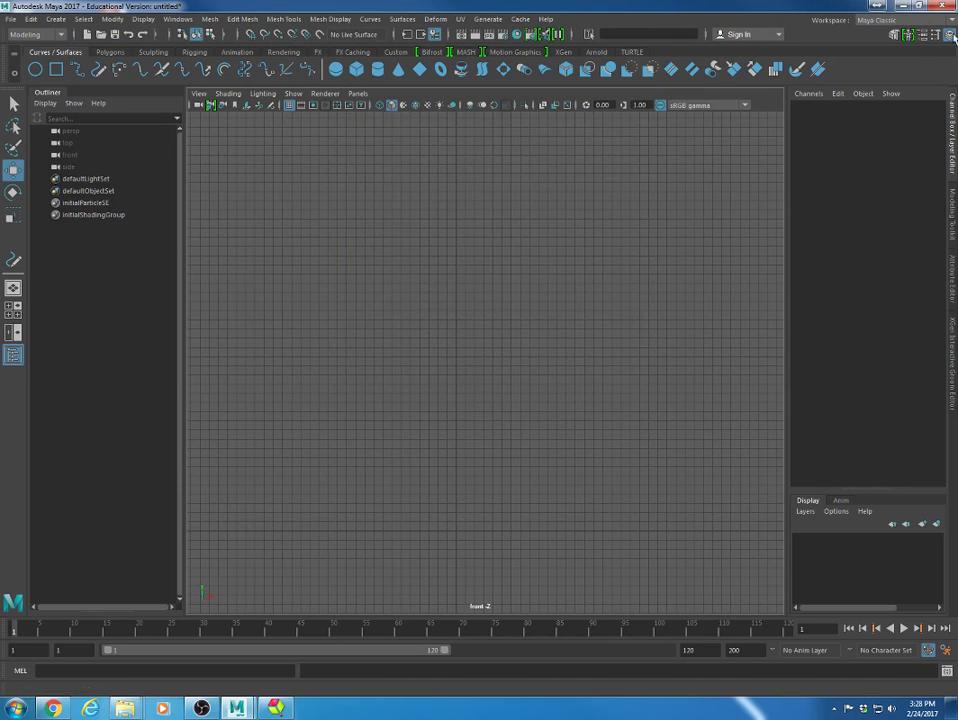
- Switch to the desktop, close the extra folder window, move the Temp Bottle folder clear of the other icons and open it
{"action": "left_click", "coordinate": [907, 9]}
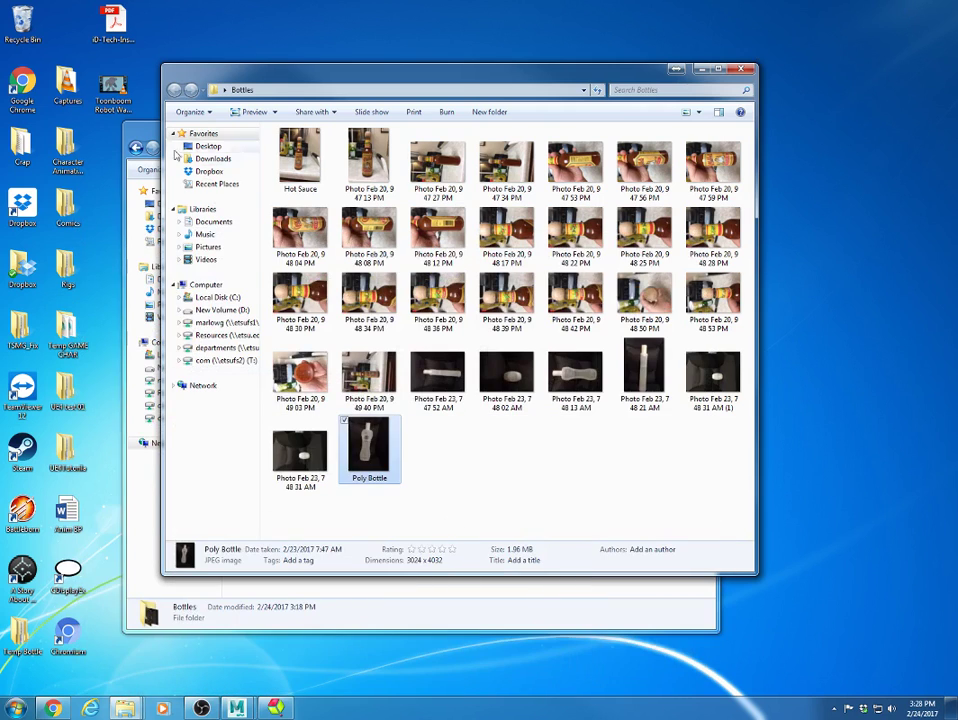
{"action": "left_click", "coordinate": [148, 131]}
{"action": "left_click", "coordinate": [664, 129]}
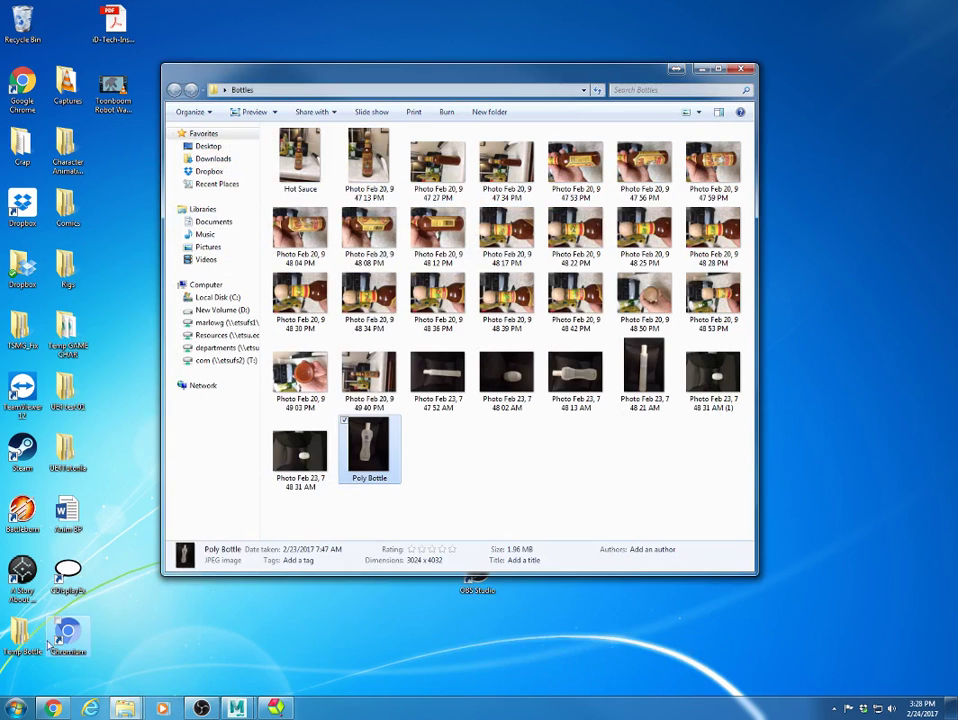
{"action": "left_click_drag", "start_coordinate": [20, 632], "coordinate": [843, 340]}
{"action": "double_click", "coordinate": [840, 330]}
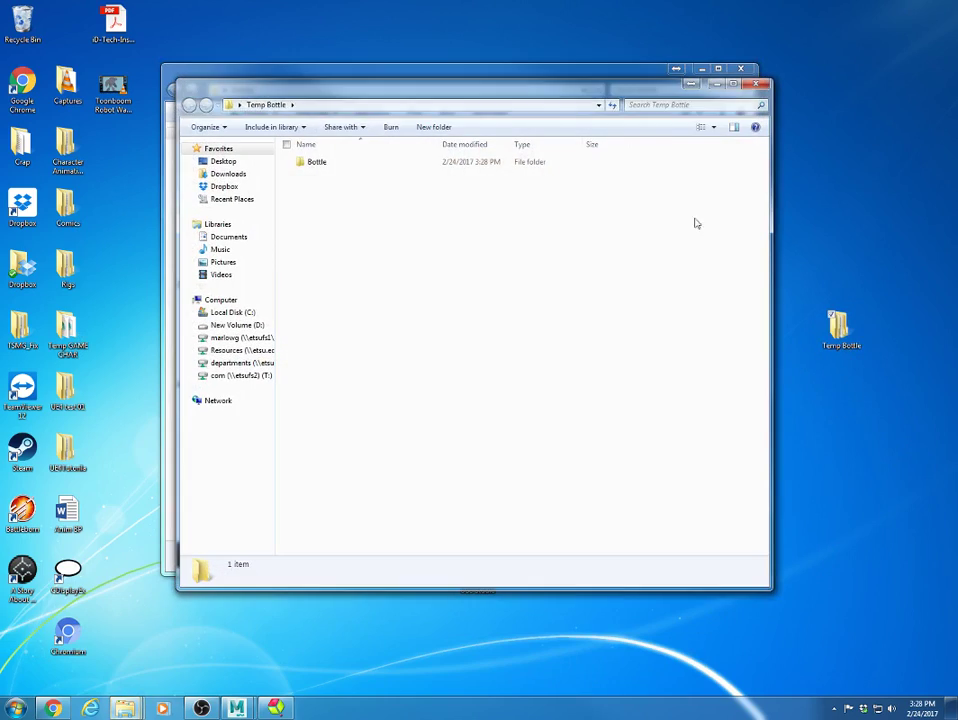
- Move the Bottles window beside the Temp Bottle window and select all of its photos
{"action": "left_click", "coordinate": [545, 74]}
{"action": "left_click_drag", "start_coordinate": [535, 73], "coordinate": [738, 135]}
{"action": "key", "text": "ctrl+a"}
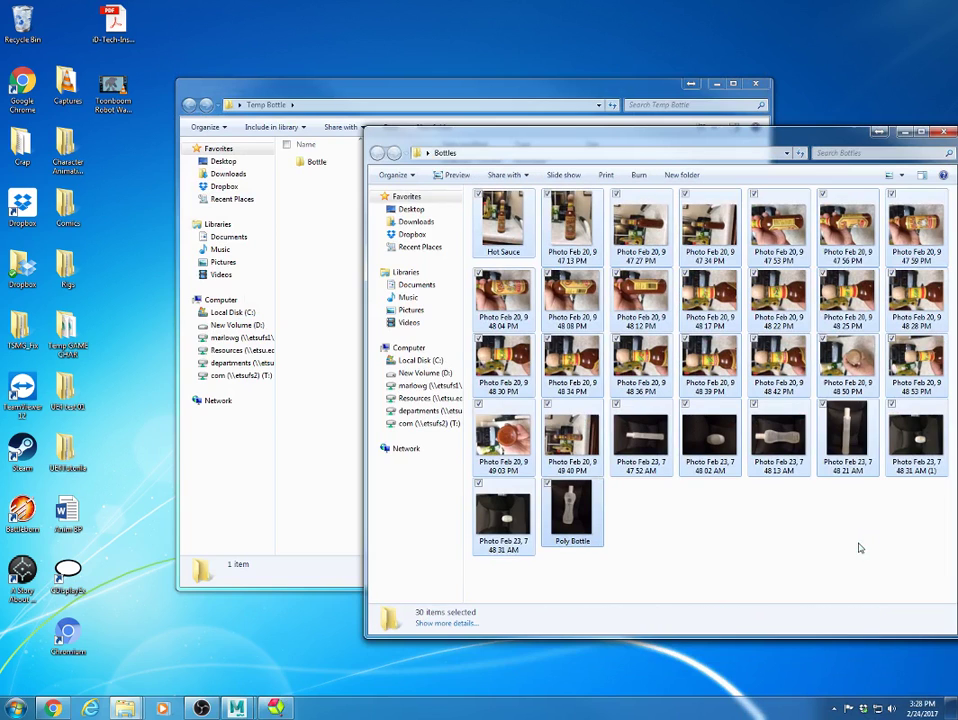
- Open the Bottle project's sourceimages folder and close the separate Bottles photo window
{"action": "double_click", "coordinate": [314, 165]}
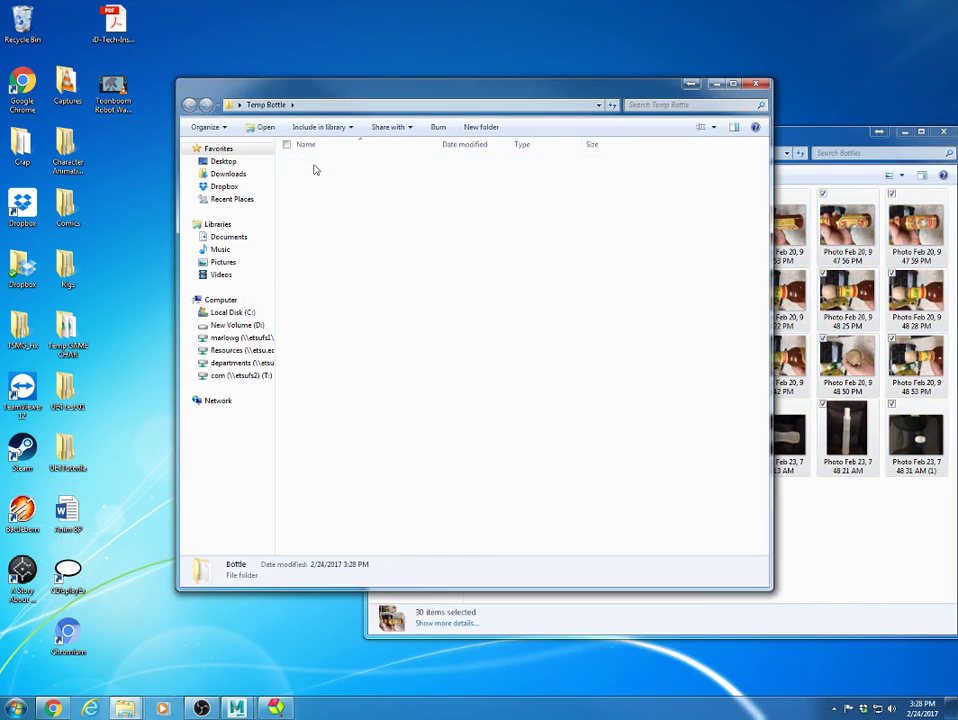
{"action": "double_click", "coordinate": [330, 311]}
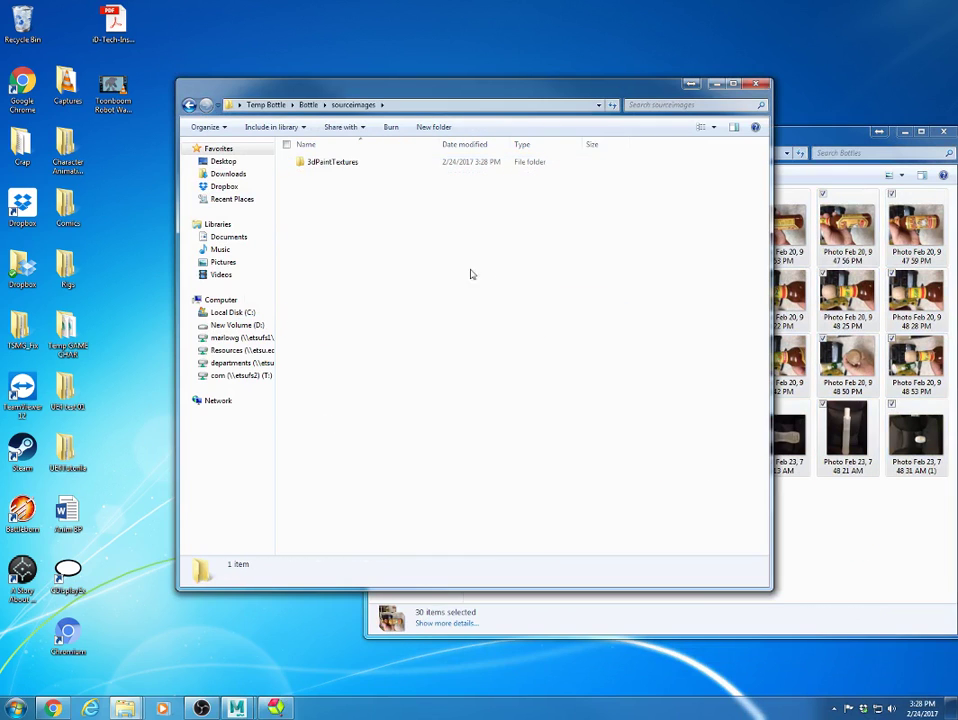
{"action": "right_click", "coordinate": [419, 296]}
{"action": "left_click", "coordinate": [331, 208]}
{"action": "right_click", "coordinate": [331, 208]}
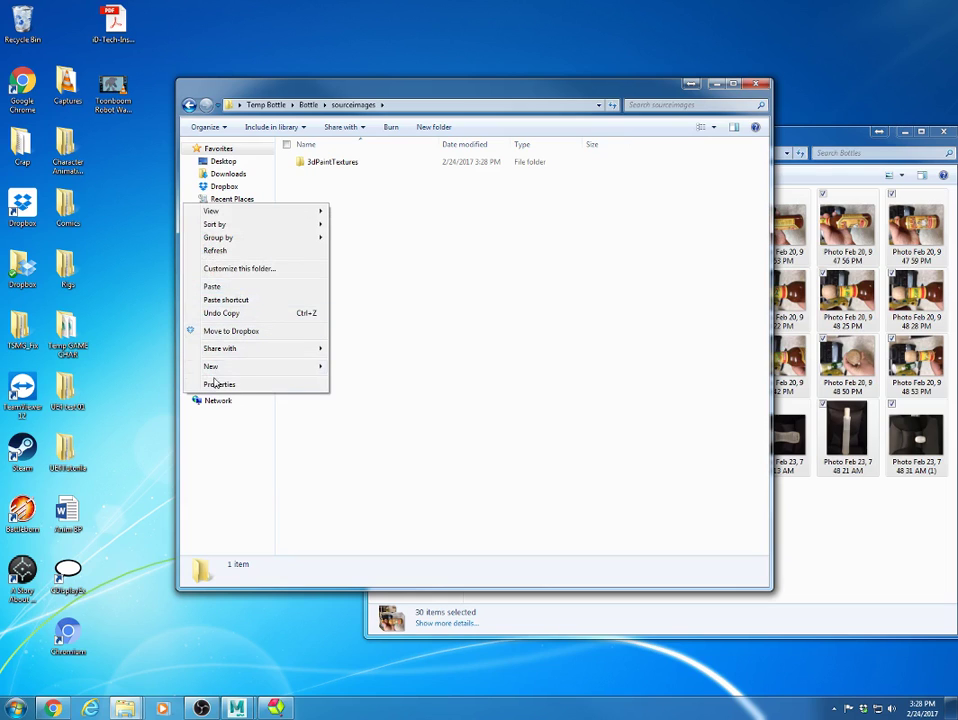
{"action": "left_click", "coordinate": [813, 129]}
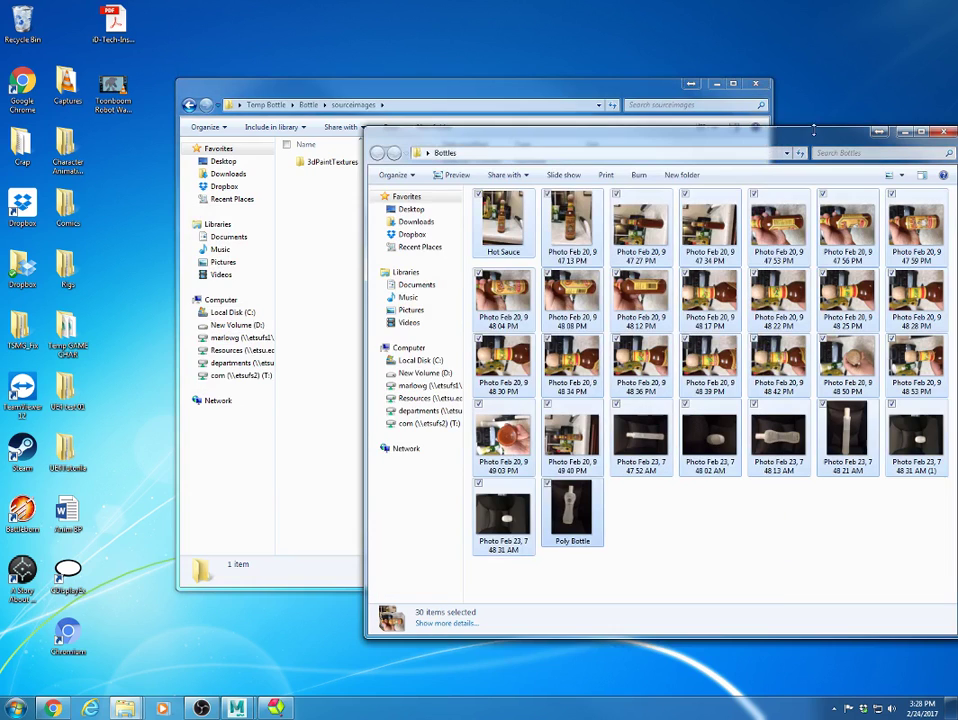
{"action": "left_click", "coordinate": [946, 133]}
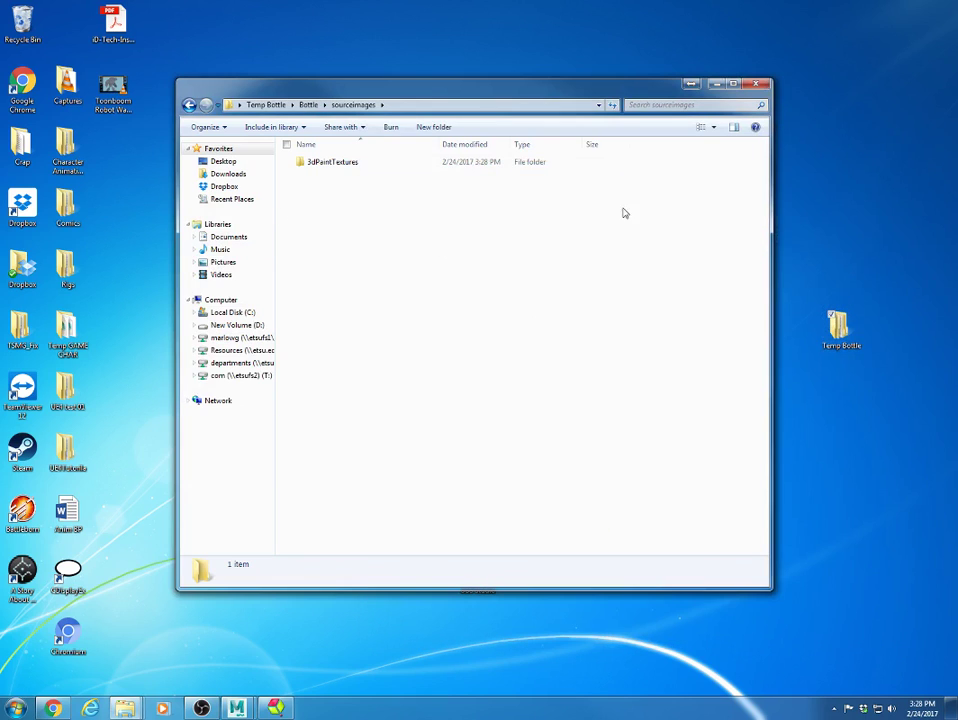
- Put the Bottles folder into the project's sourceimages folder, open it to check the photos and close the window
{"action": "left_click_drag", "start_coordinate": [478, 591], "coordinate": [396, 320]}
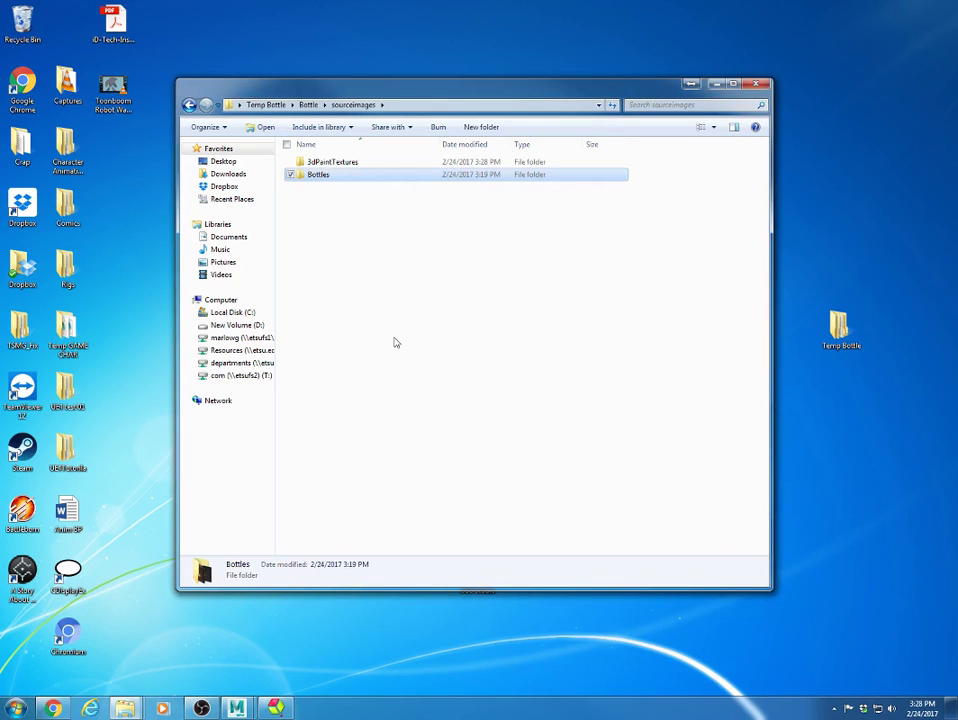
{"action": "double_click", "coordinate": [319, 175]}
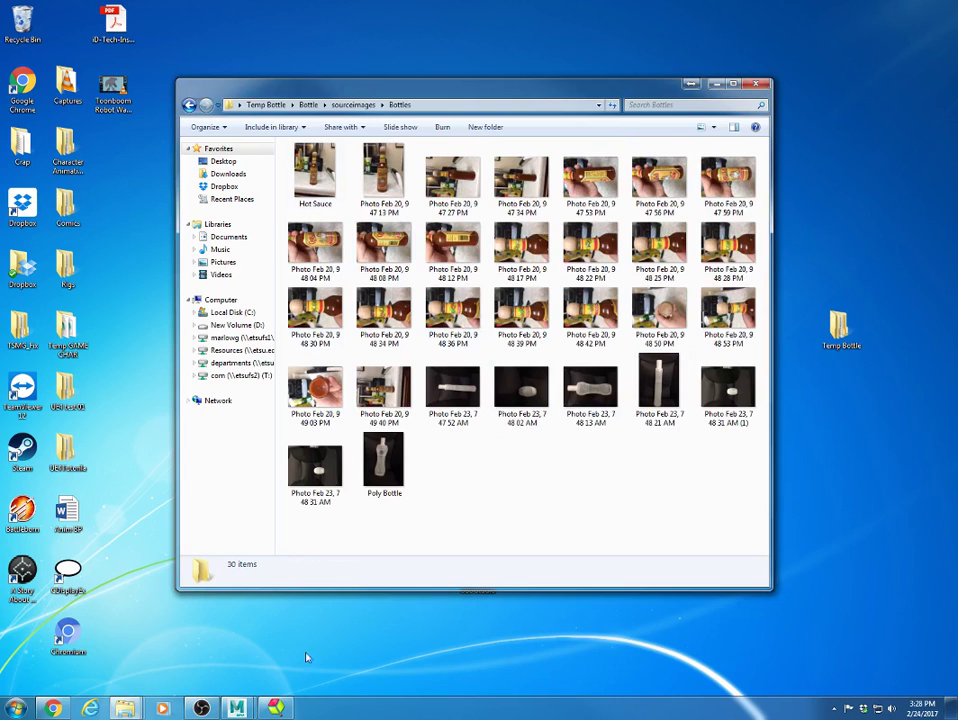
{"action": "left_click", "coordinate": [759, 84]}
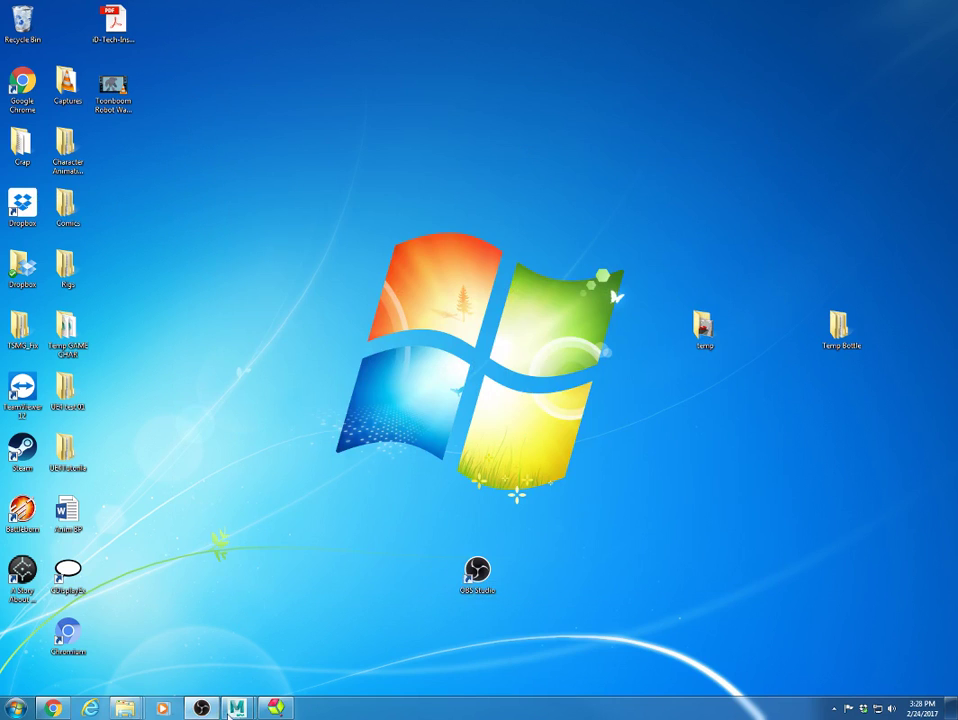
- Switch to Maya and load Poly Bottle.jpg from the Bottles folder in sourceimages as an image plane in the front view
{"action": "mouse_move", "coordinate": [235, 709]}
{"action": "left_click", "coordinate": [274, 650]}
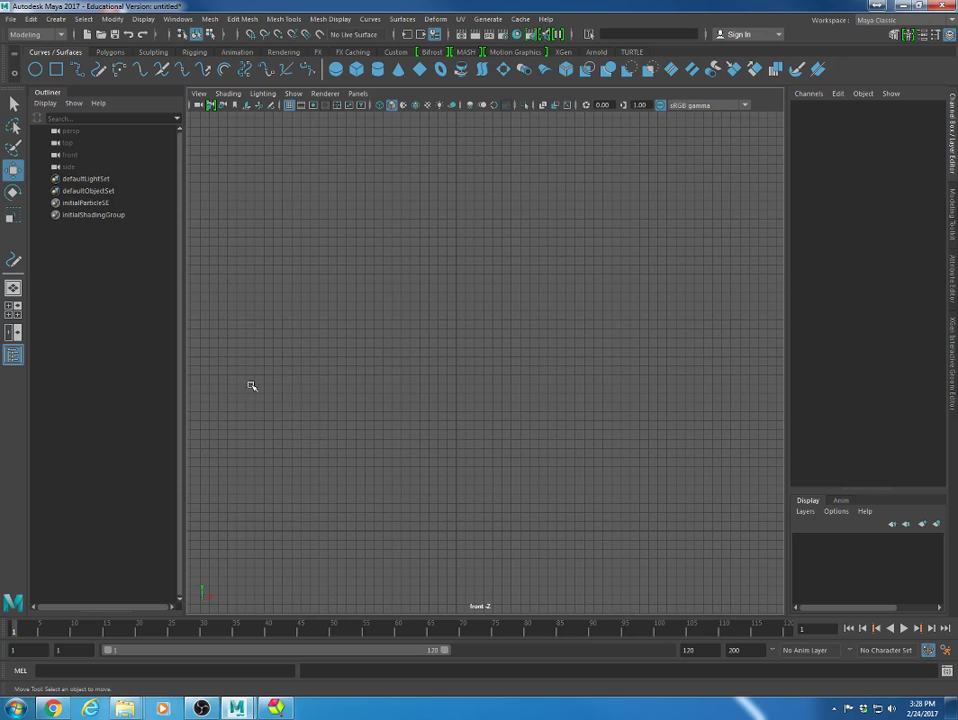
{"action": "left_click", "coordinate": [247, 106]}
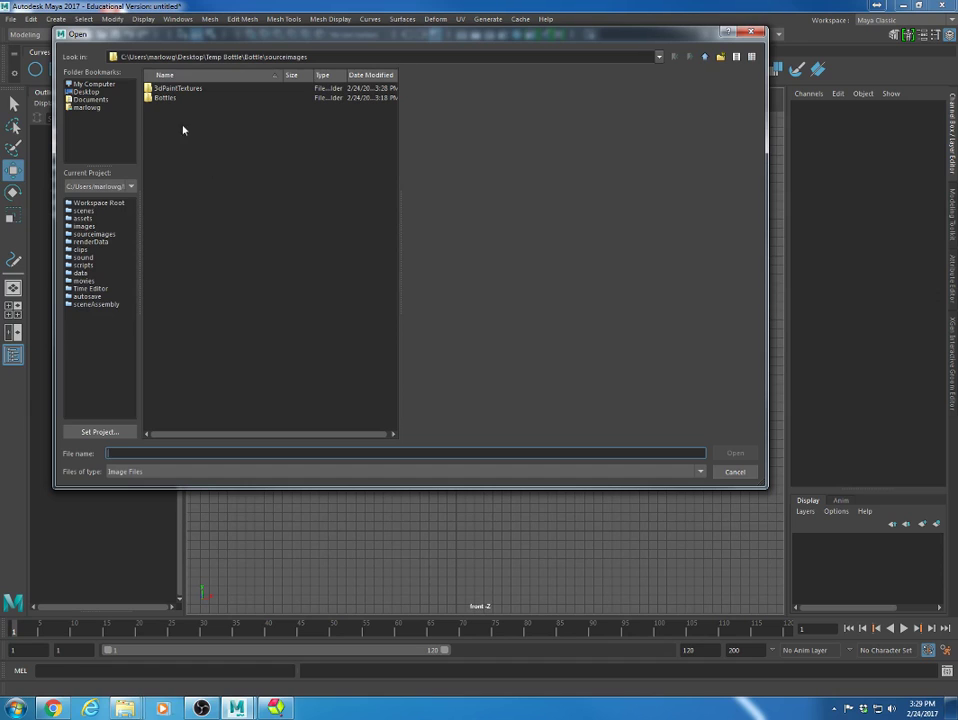
{"action": "left_click", "coordinate": [168, 99]}
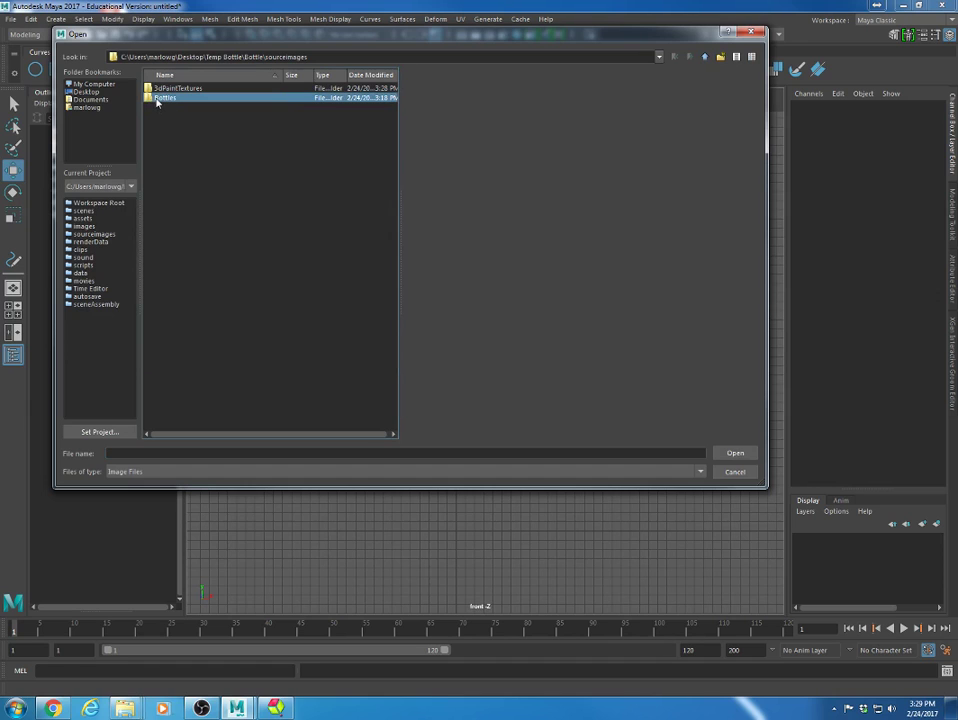
{"action": "double_click", "coordinate": [160, 98]}
{"action": "left_click", "coordinate": [175, 367]}
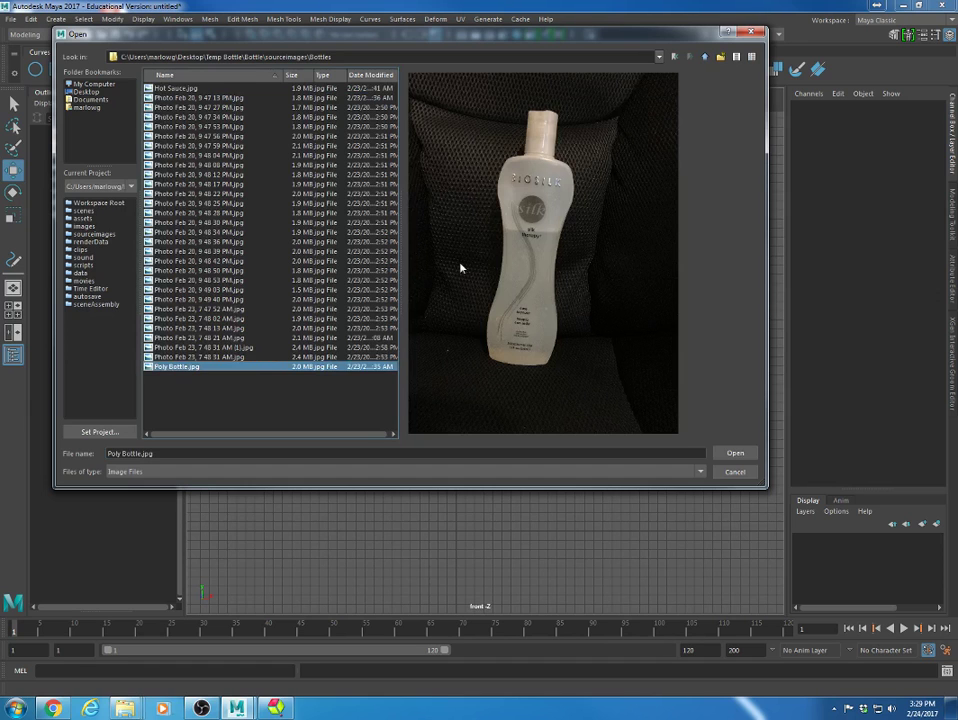
{"action": "left_click", "coordinate": [735, 453]}
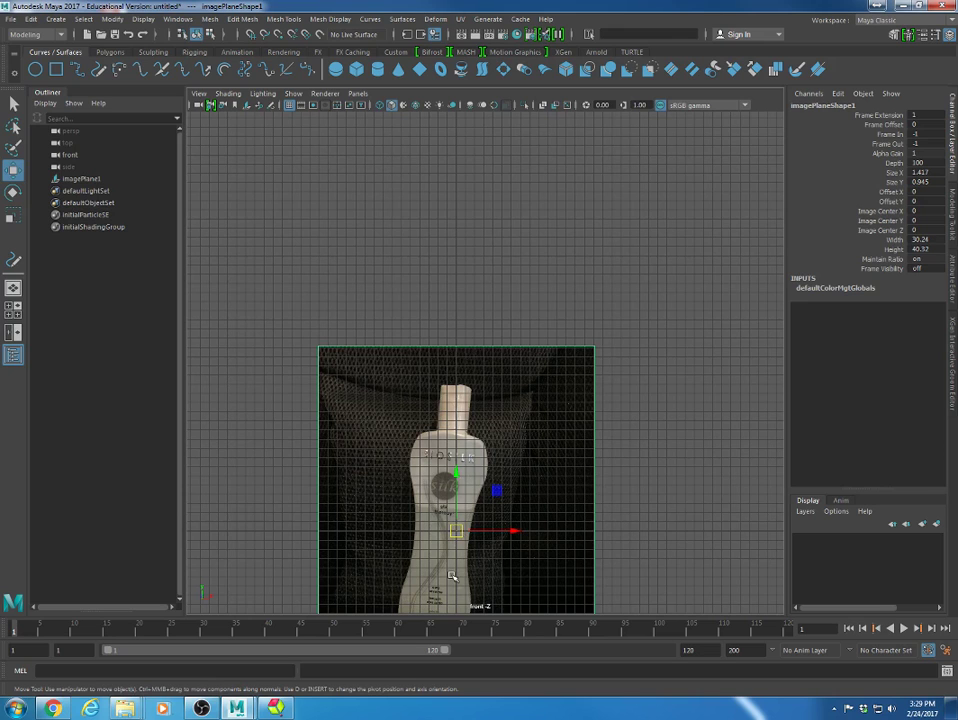
- Position the bottle image plane at about X 0.26, Y 9.05 so the bottle's base sits near the ground grid
{"action": "left_click_drag", "start_coordinate": [456, 531], "coordinate": [683, 447]}
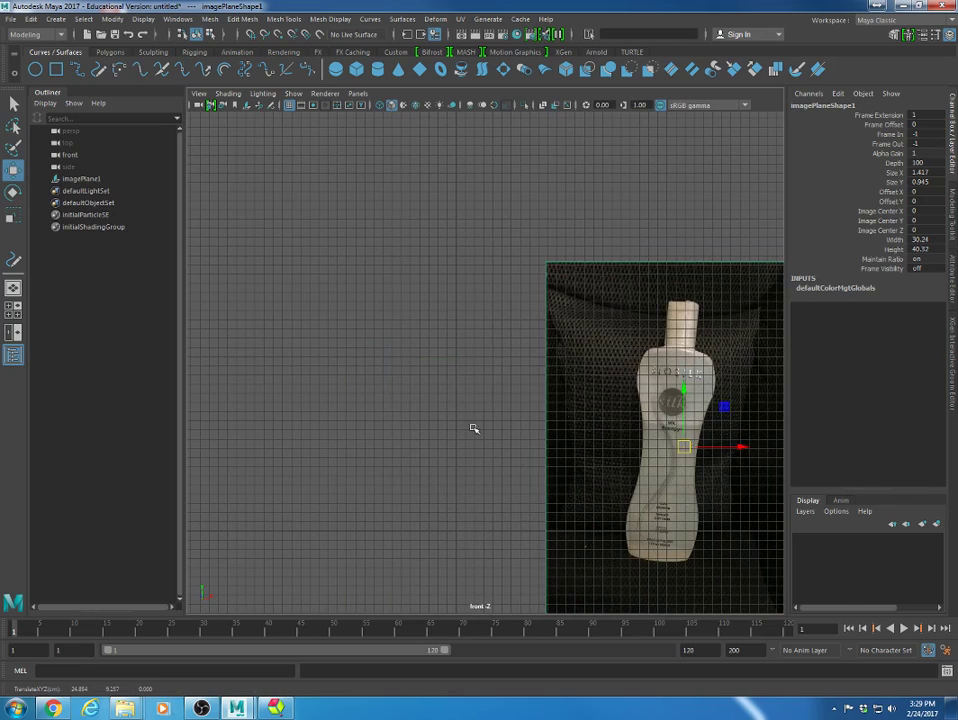
{"action": "left_click_drag", "start_coordinate": [684, 447], "coordinate": [457, 373]}
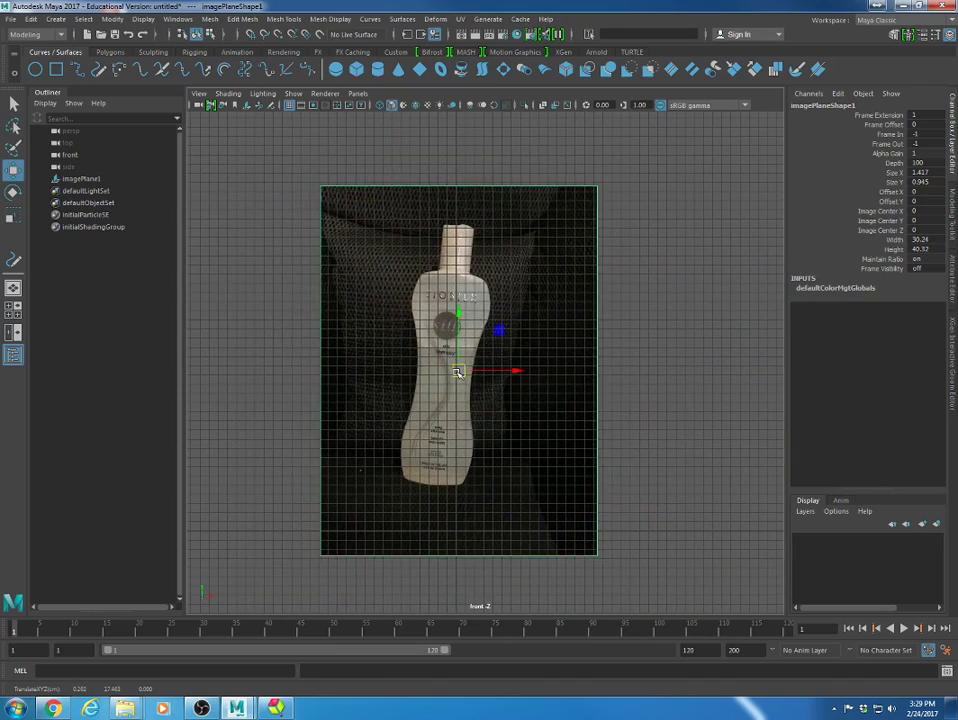
{"action": "key", "text": "space"}
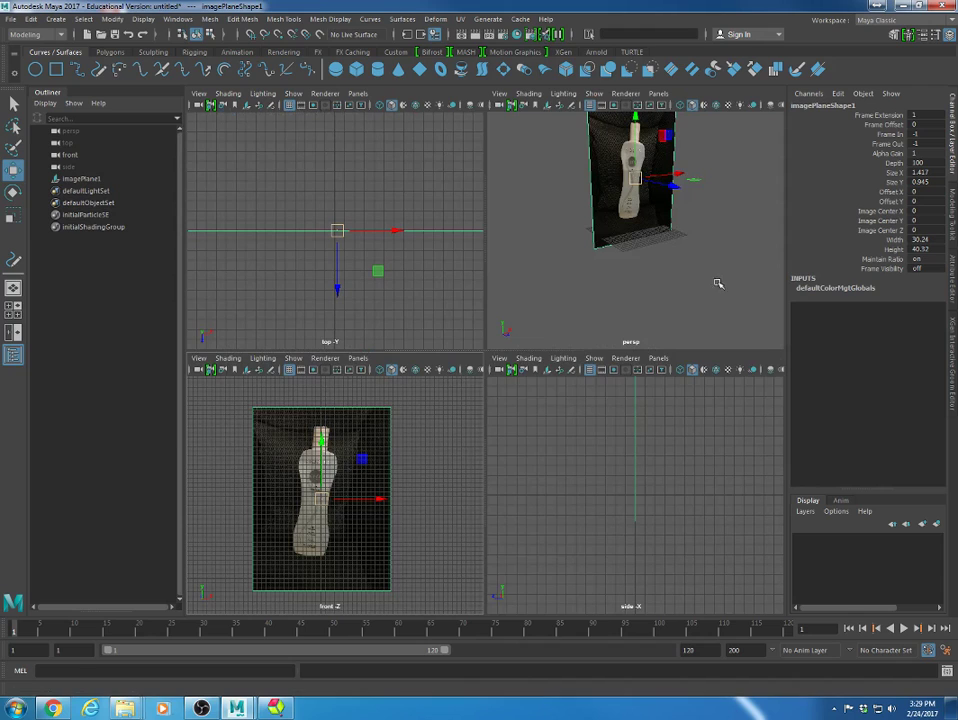
{"action": "left_click_drag", "start_coordinate": [708, 272], "coordinate": [561, 281], "text": "alt"}
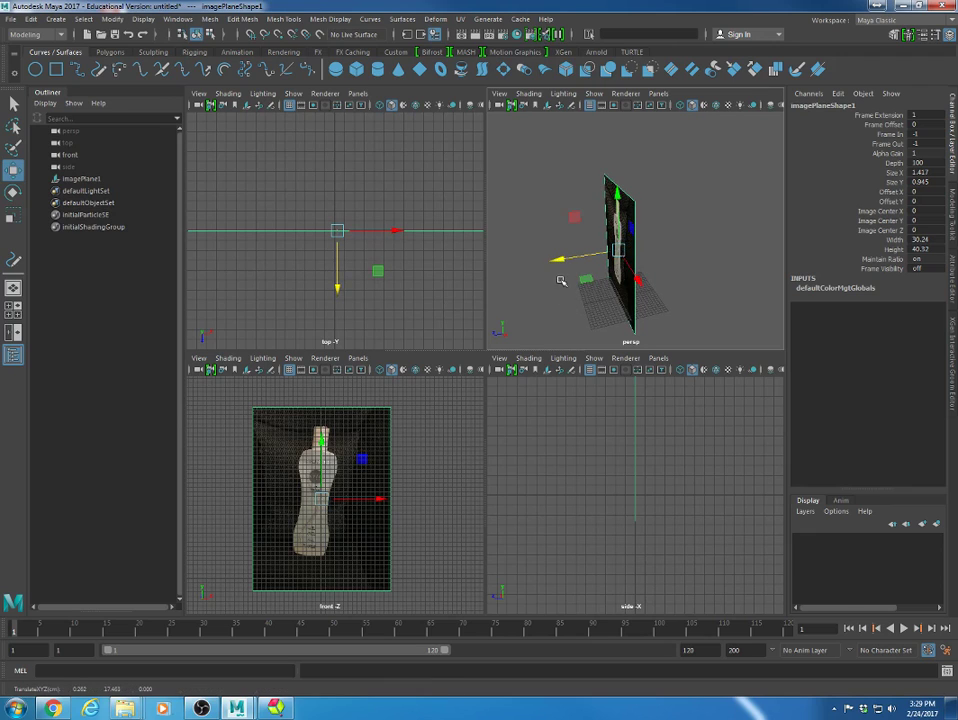
{"action": "left_click_drag", "start_coordinate": [618, 197], "coordinate": [619, 222]}
- Create a polygon sphere at the origin and scale it uniformly to about 11.56
{"action": "left_click", "coordinate": [109, 52]}
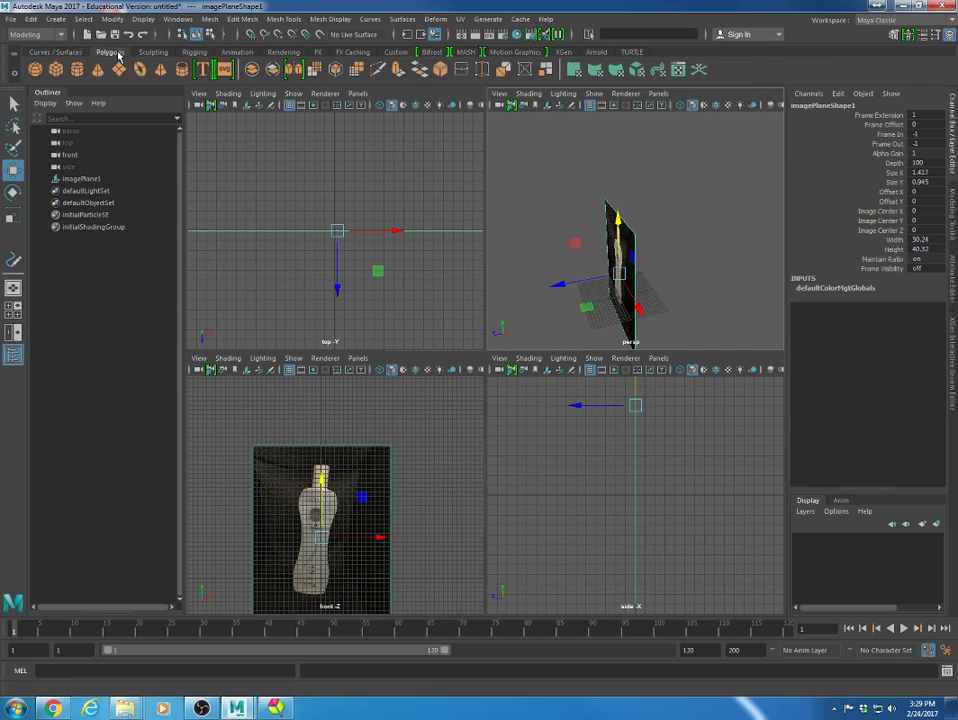
{"action": "left_click", "coordinate": [35, 69]}
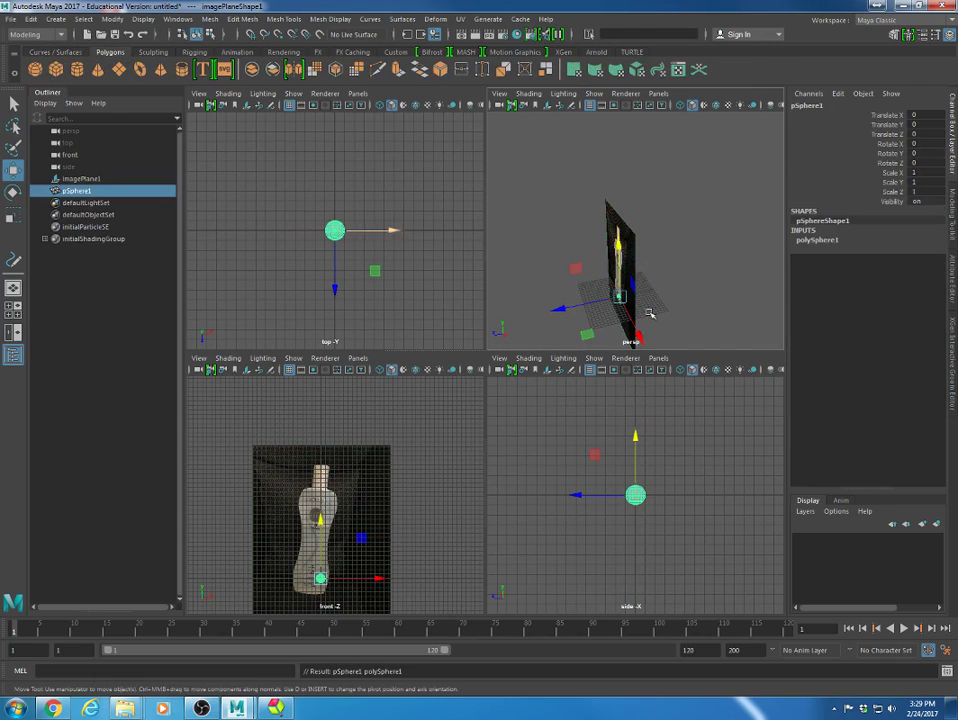
{"action": "key", "text": "r"}
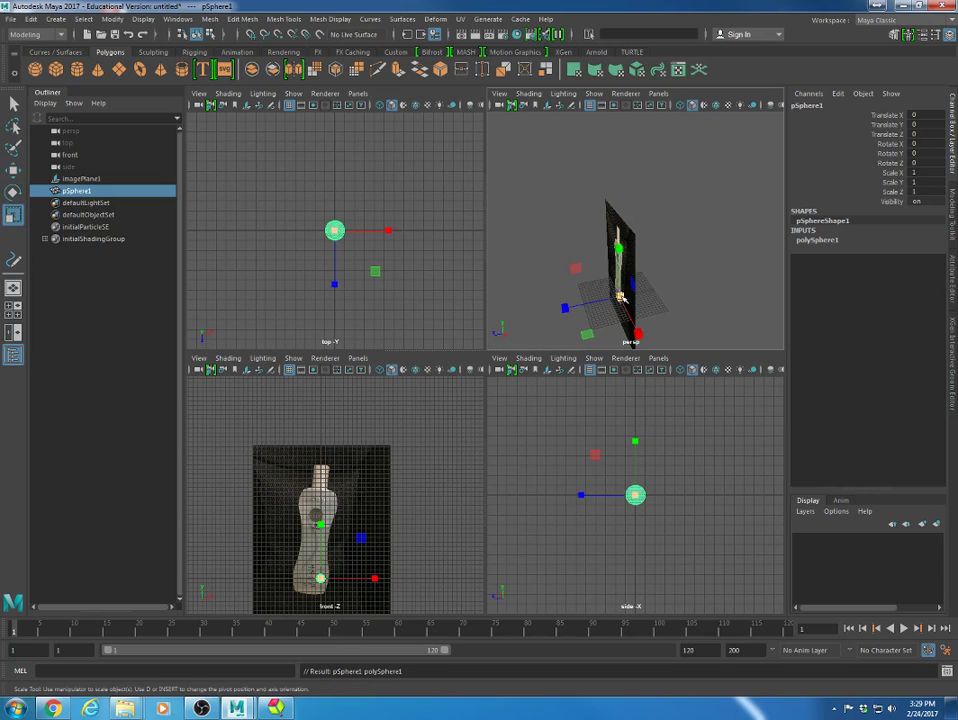
{"action": "left_click_drag", "start_coordinate": [621, 297], "coordinate": [676, 306]}
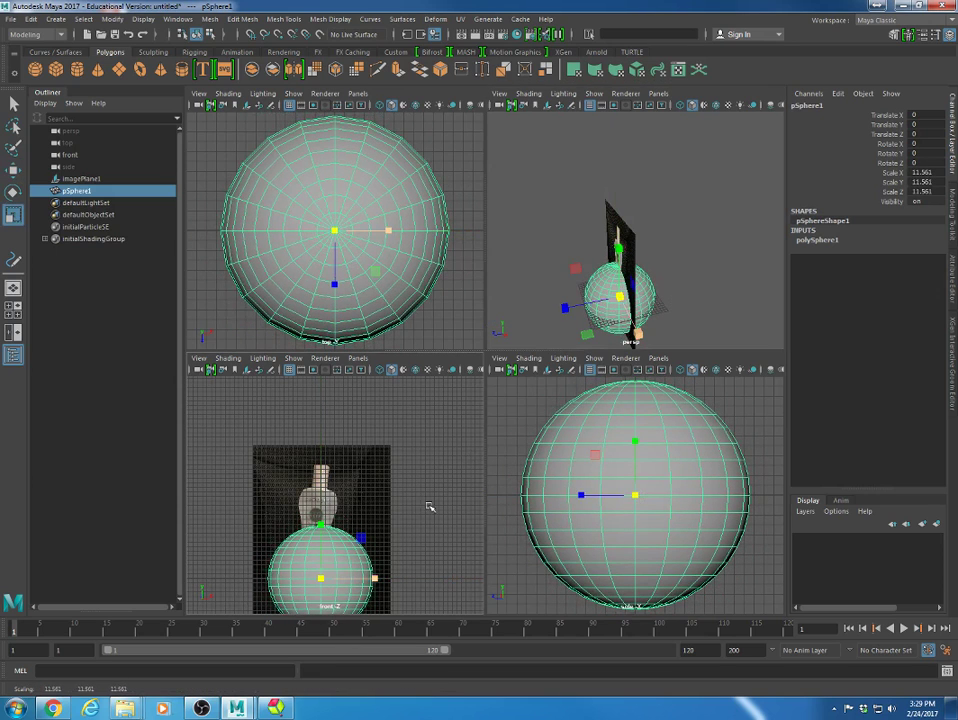
- Maximize the perspective view, compare wireframe with textured shading on the sphere and image plane, and leave it in wireframe
{"action": "left_click_drag", "start_coordinate": [592, 282], "coordinate": [660, 269], "text": "alt"}
{"action": "right_click_drag", "start_coordinate": [648, 273], "coordinate": [740, 288], "text": "alt"}
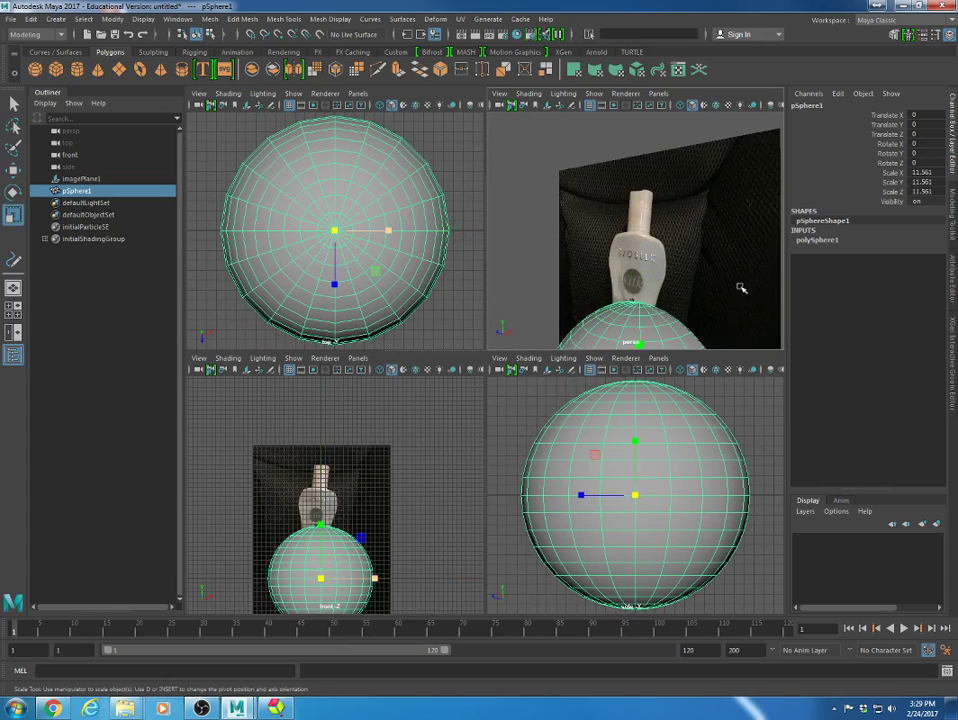
{"action": "left_click_drag", "start_coordinate": [741, 288], "coordinate": [684, 250], "text": "alt"}
{"action": "key", "text": "space"}
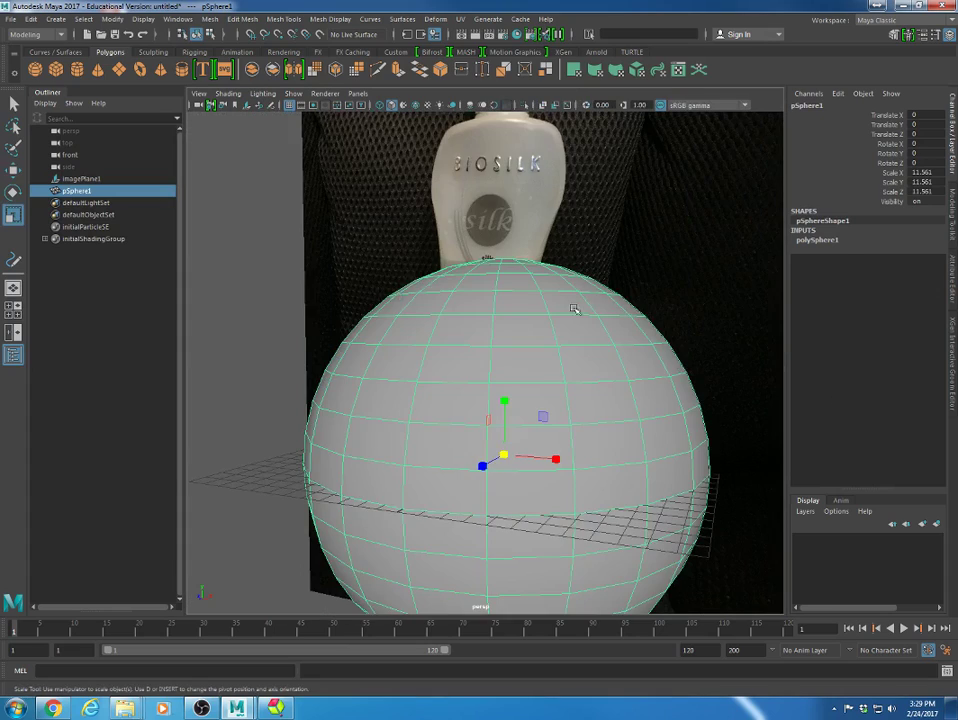
{"action": "scroll", "coordinate": [560, 311], "scroll_direction": "down", "scroll_amount": 5}
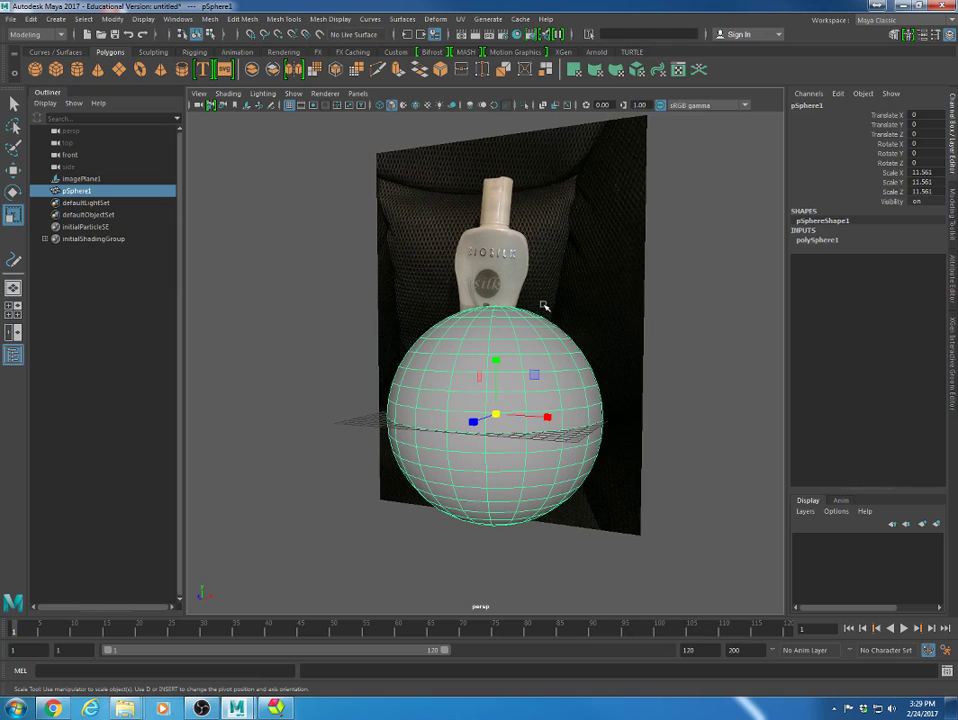
{"action": "key", "text": "4"}
{"action": "left_click", "coordinate": [612, 226]}
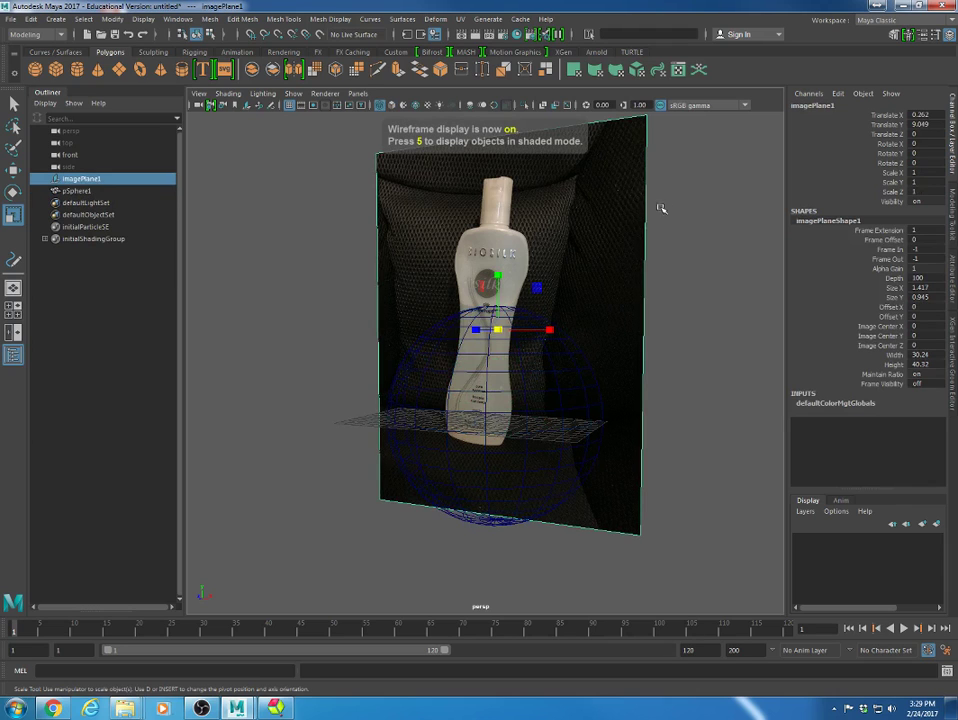
{"action": "left_click", "coordinate": [697, 318]}
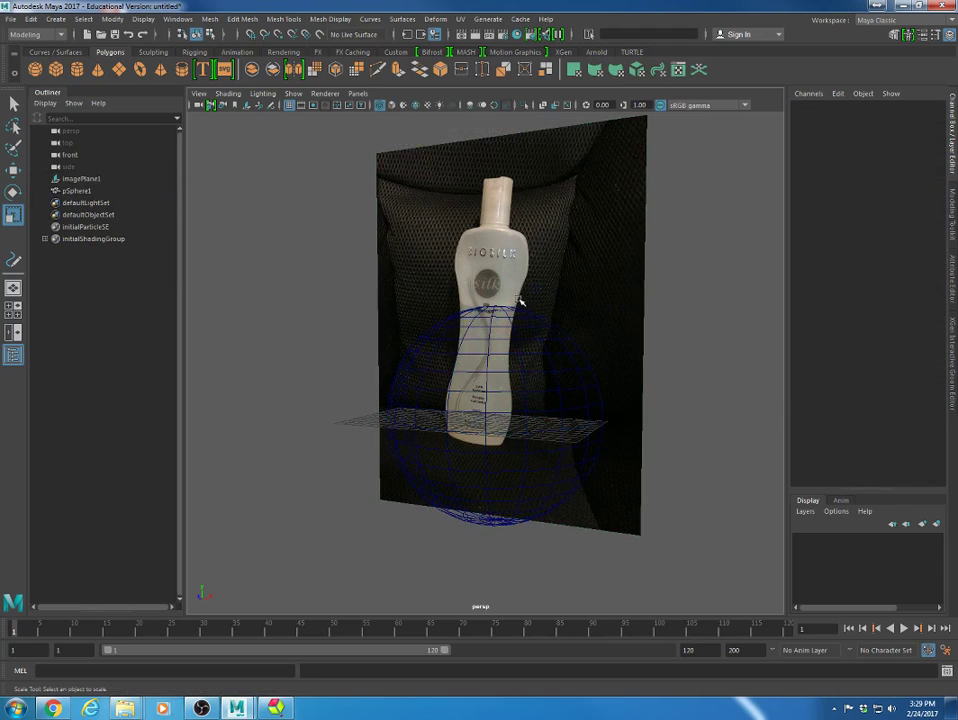
{"action": "key", "text": "6"}
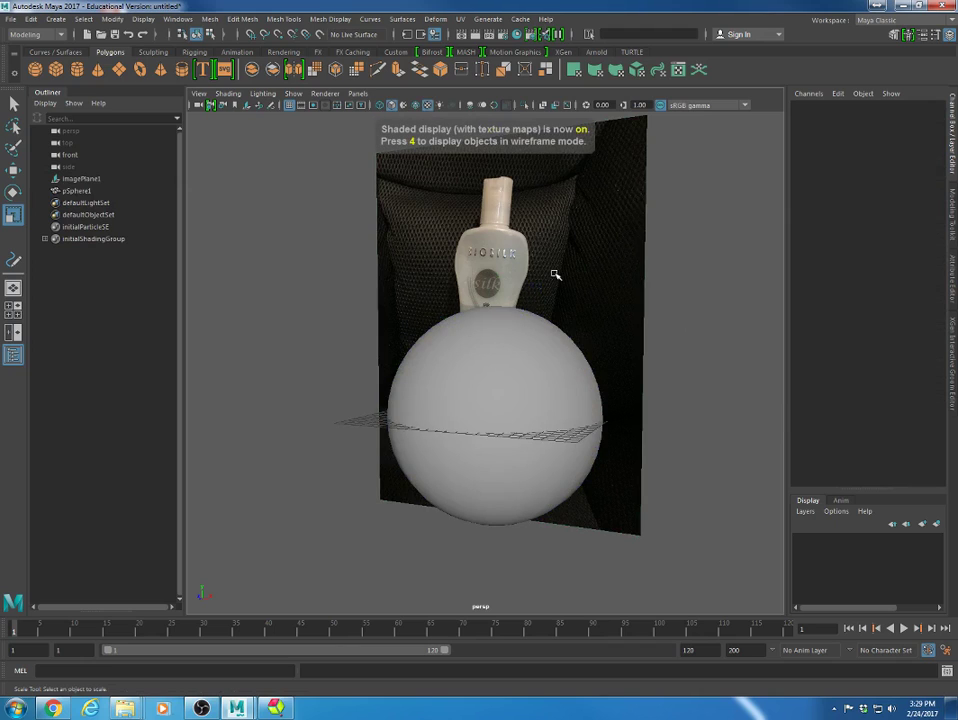
{"action": "key", "text": "4"}
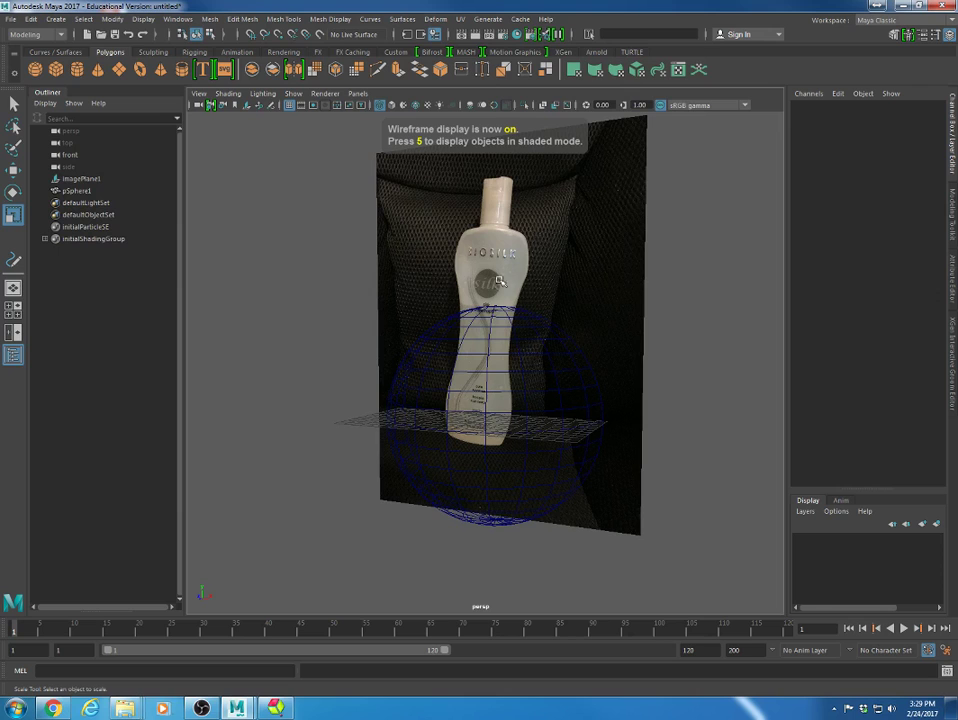
- Maximize the front view and compare wireframe and textured shading, selecting the image plane and the sphere in turn
{"action": "key", "text": "space"}
{"action": "key", "text": "space"}
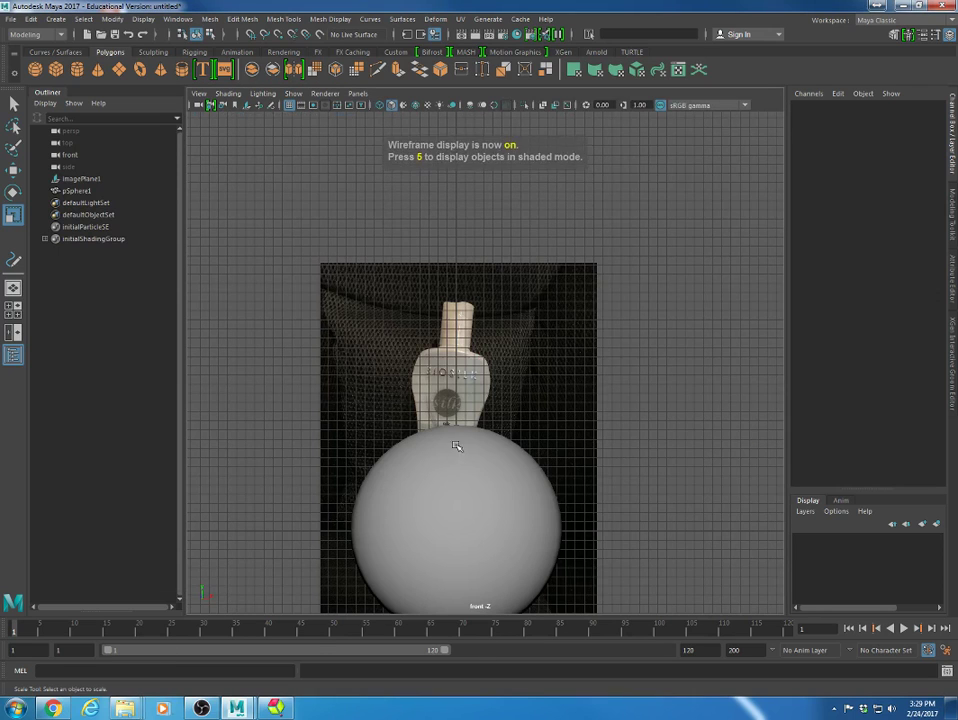
{"action": "key", "text": "4"}
{"action": "key", "text": "6"}
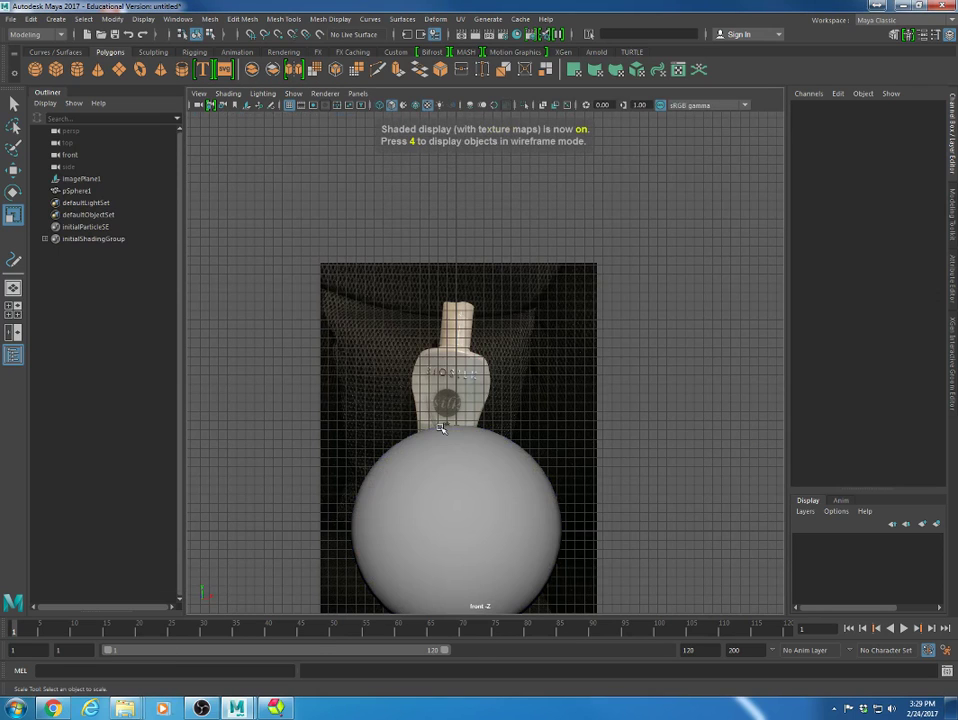
{"action": "left_click", "coordinate": [545, 386]}
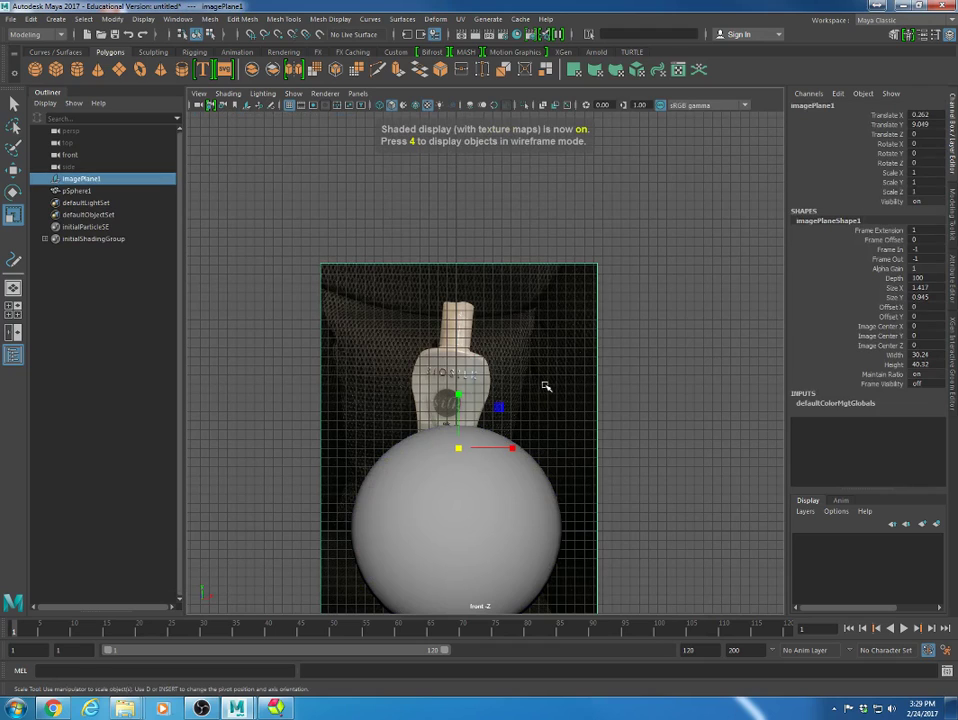
{"action": "left_click", "coordinate": [505, 556]}
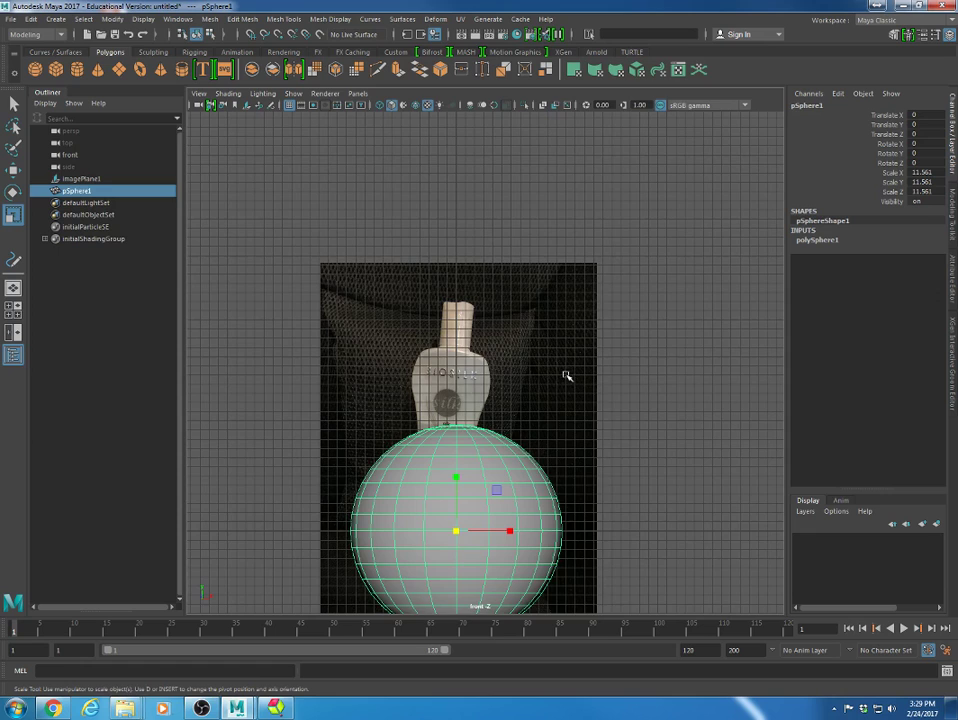
- Return to the four-view layout, move the bottle image plane back along Z well behind the sphere, and select the sphere
{"action": "key", "text": "space"}
{"action": "left_click_drag", "start_coordinate": [671, 308], "coordinate": [614, 283], "text": "alt"}
{"action": "left_click", "coordinate": [631, 160]}
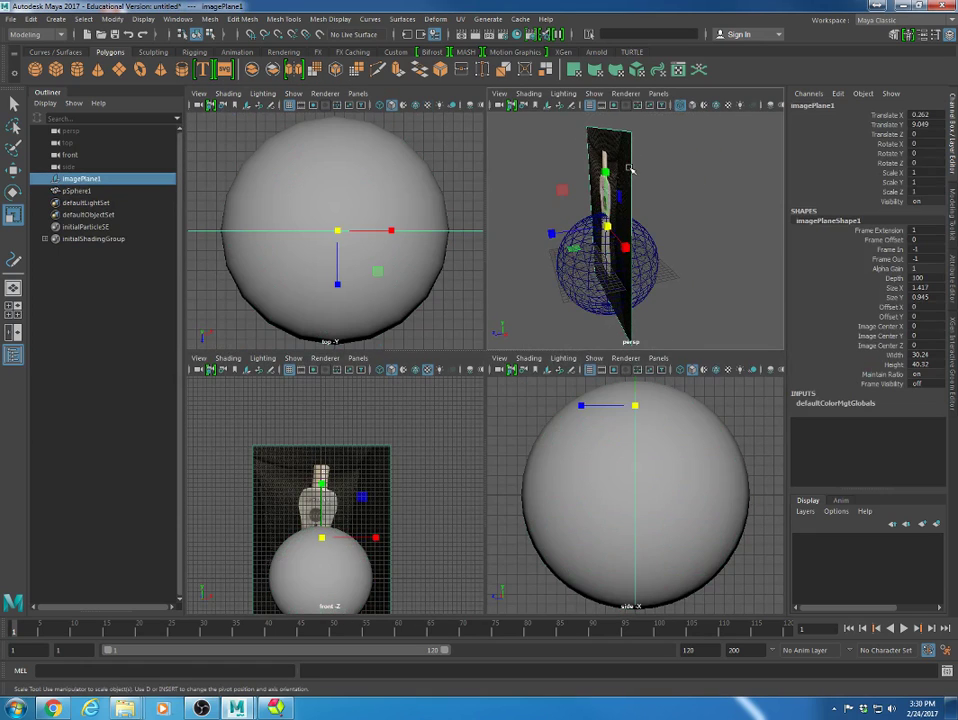
{"action": "key", "text": "w"}
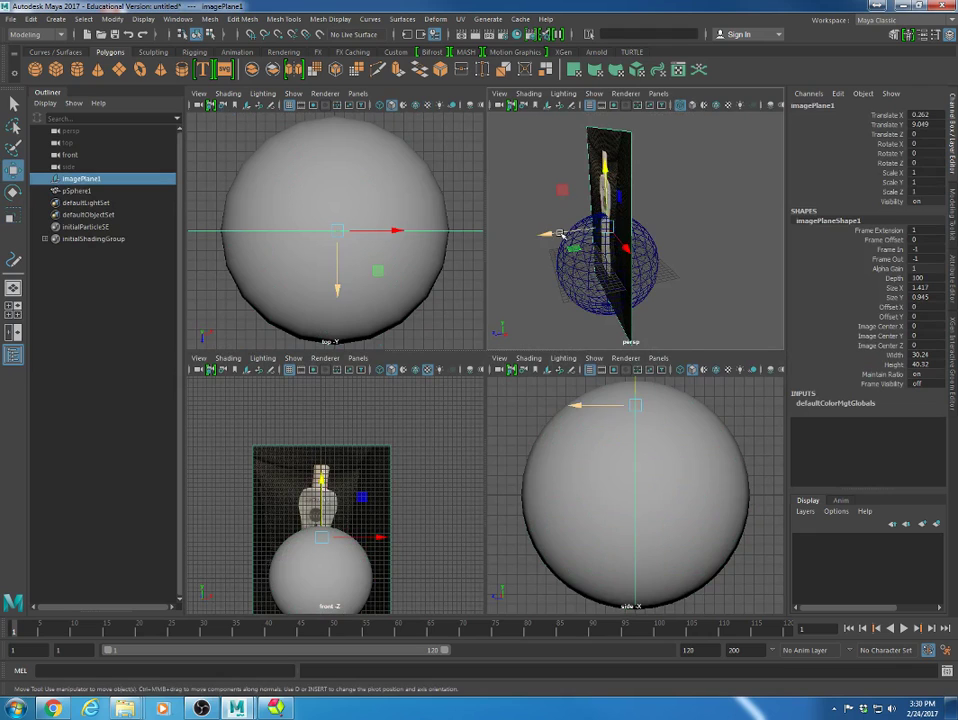
{"action": "left_click_drag", "start_coordinate": [553, 236], "coordinate": [655, 218]}
{"action": "left_click", "coordinate": [622, 285]}
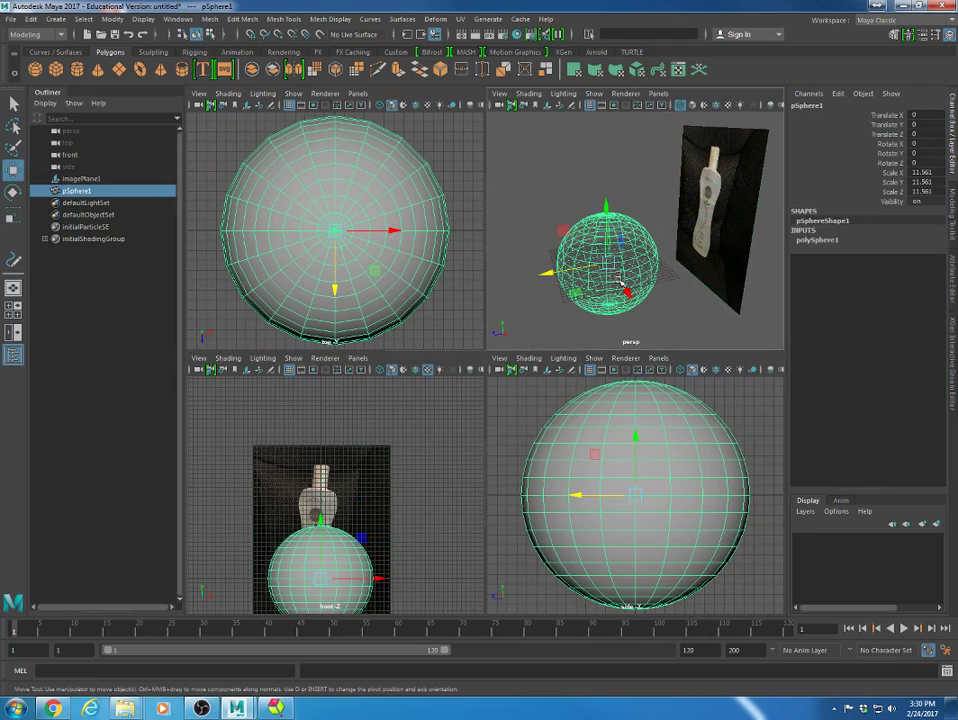
- Delete the sphere and maximize the front view with the bottle image plane selected
{"action": "key", "text": "Delete"}
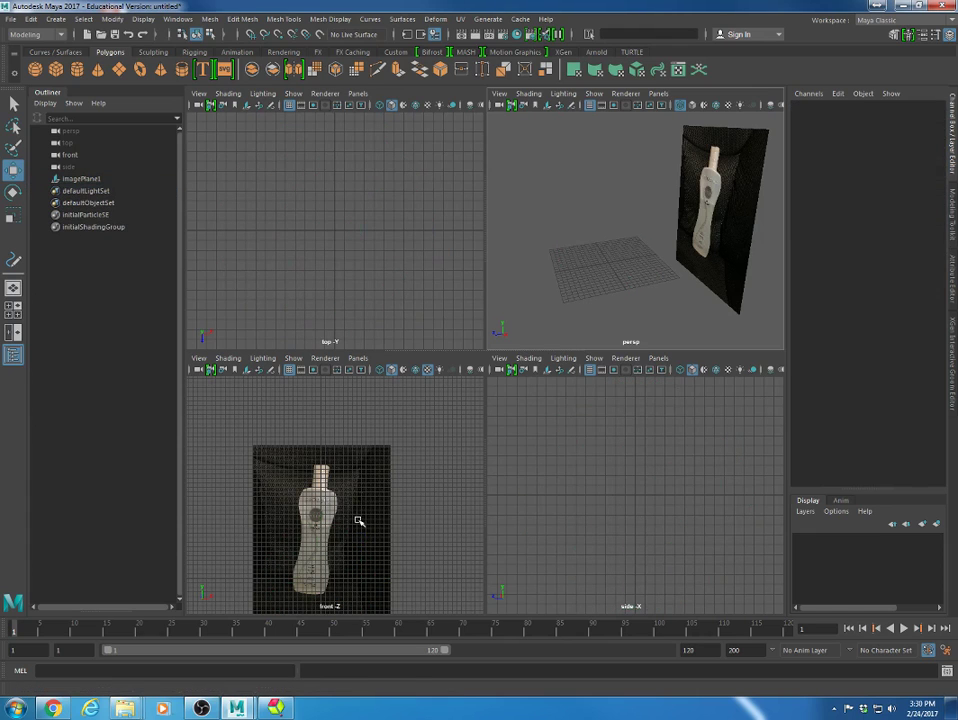
{"action": "left_click", "coordinate": [359, 520]}
{"action": "key", "text": "space"}
{"action": "left_click_drag", "start_coordinate": [477, 456], "coordinate": [484, 411]}
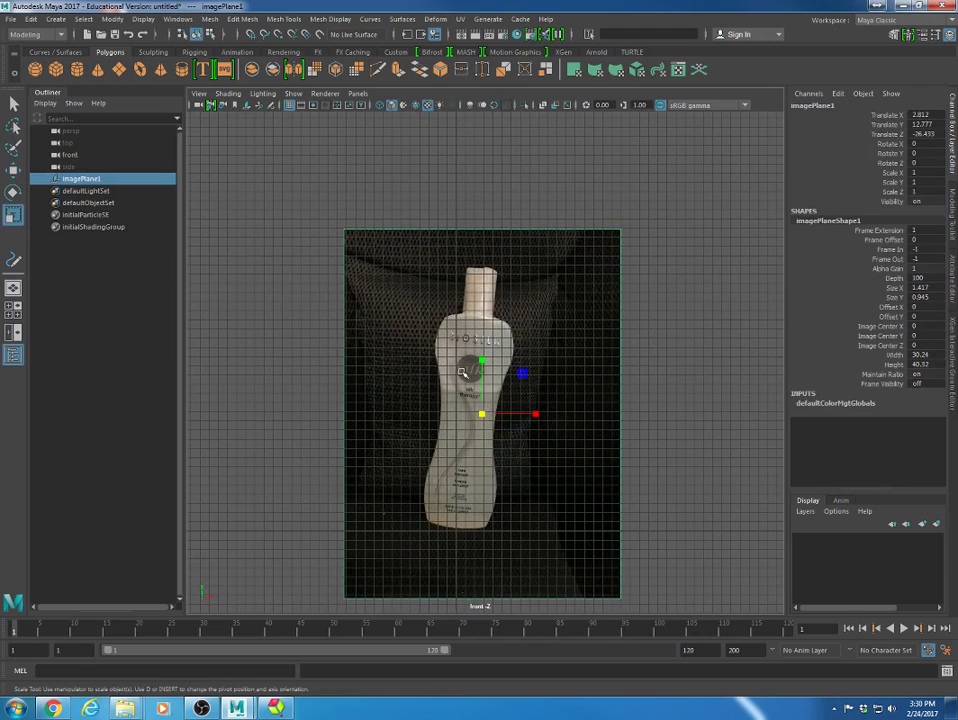
- Rotate the image plane about 4.3° around Z to straighten the bottle, and move it to about X 1.69, Y 12.81
{"action": "key", "text": "e"}
{"action": "left_click_drag", "start_coordinate": [476, 363], "coordinate": [459, 386]}
{"action": "scroll", "coordinate": [458, 386], "scroll_direction": "up", "scroll_amount": 3}
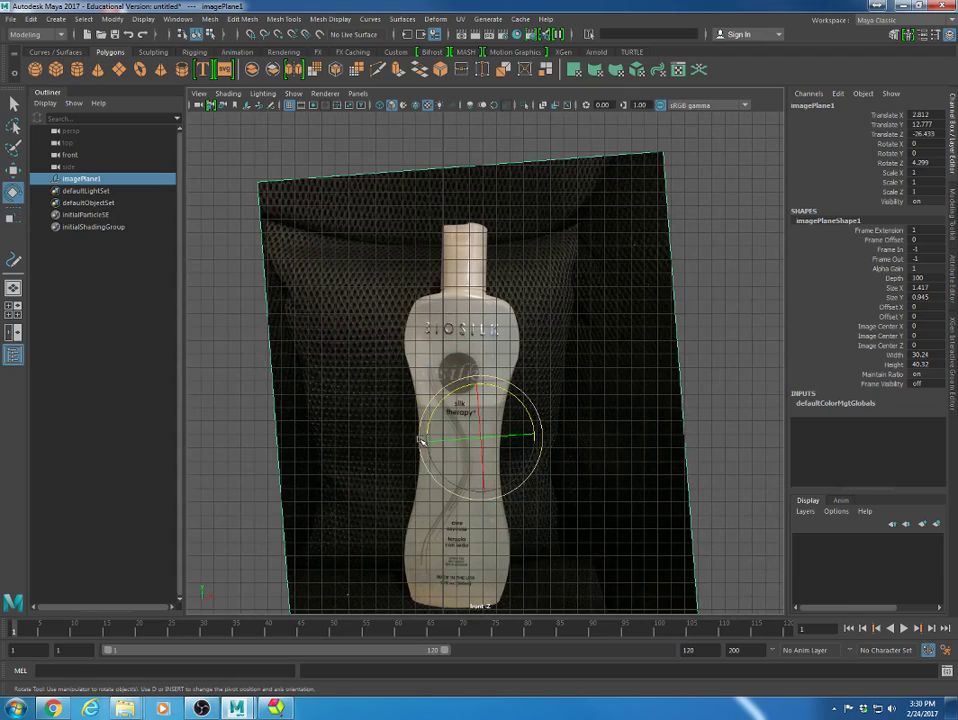
{"action": "middle_click_drag", "start_coordinate": [426, 449], "coordinate": [456, 363], "text": "alt"}
{"action": "right_click_drag", "start_coordinate": [430, 378], "coordinate": [606, 396], "text": "alt"}
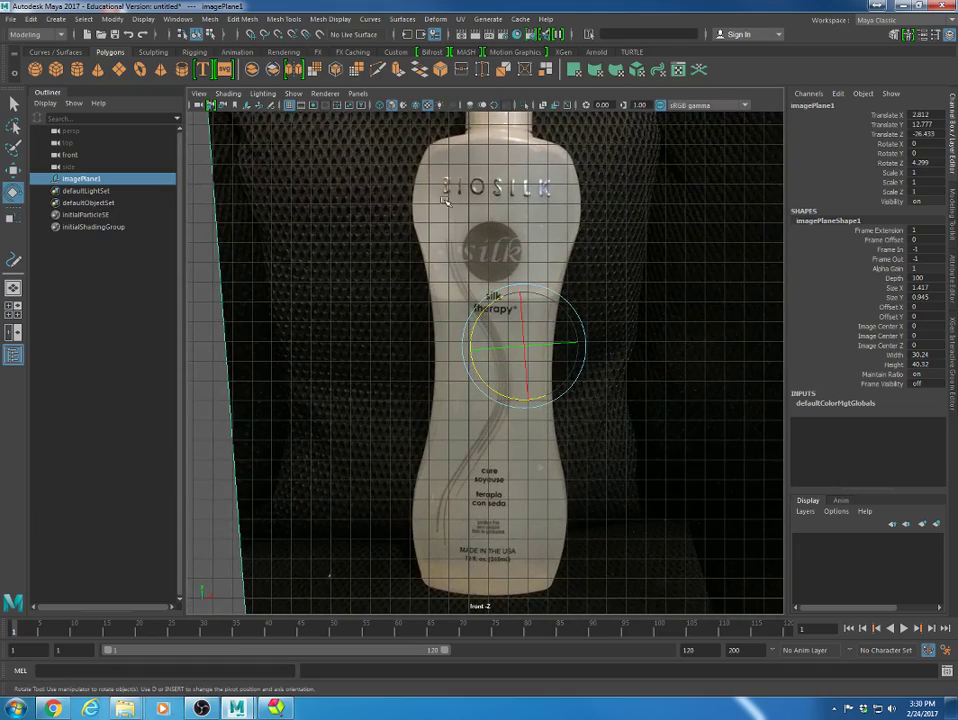
{"action": "key", "text": "w"}
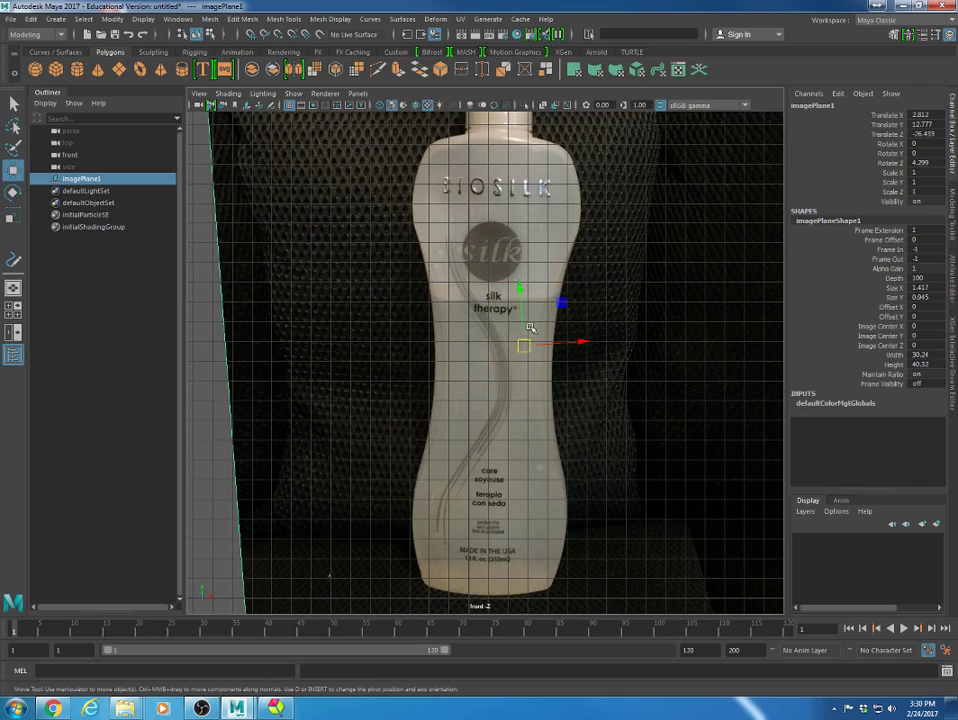
{"action": "left_click_drag", "start_coordinate": [525, 346], "coordinate": [502, 346]}
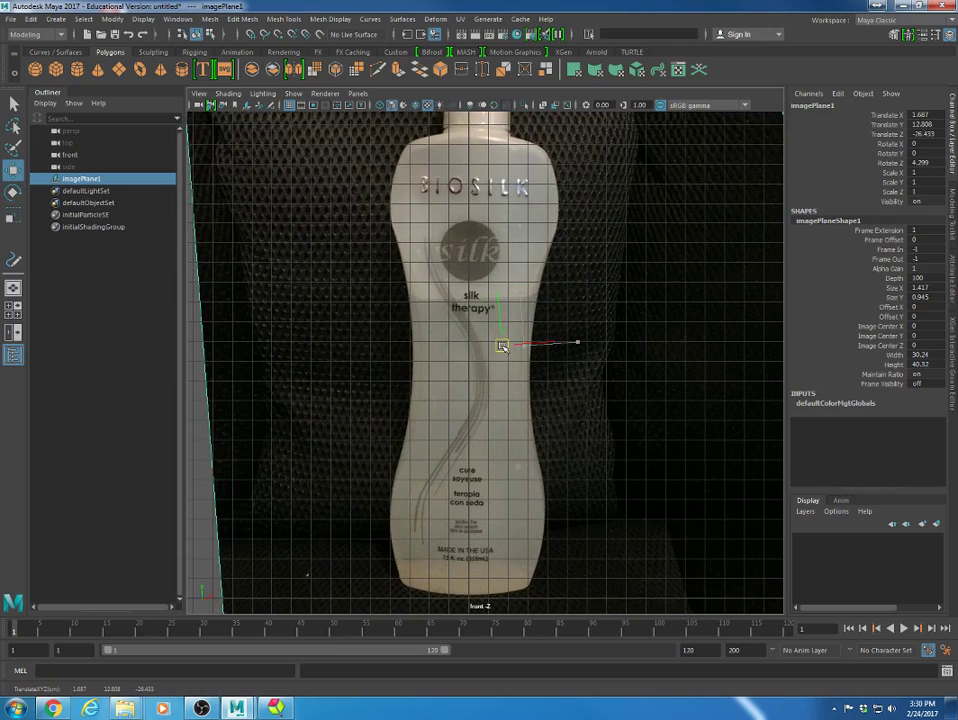
- Adjust the image plane's Z rotation to about 5.38° and shift it along X to about 1.6
{"action": "key", "text": "e"}
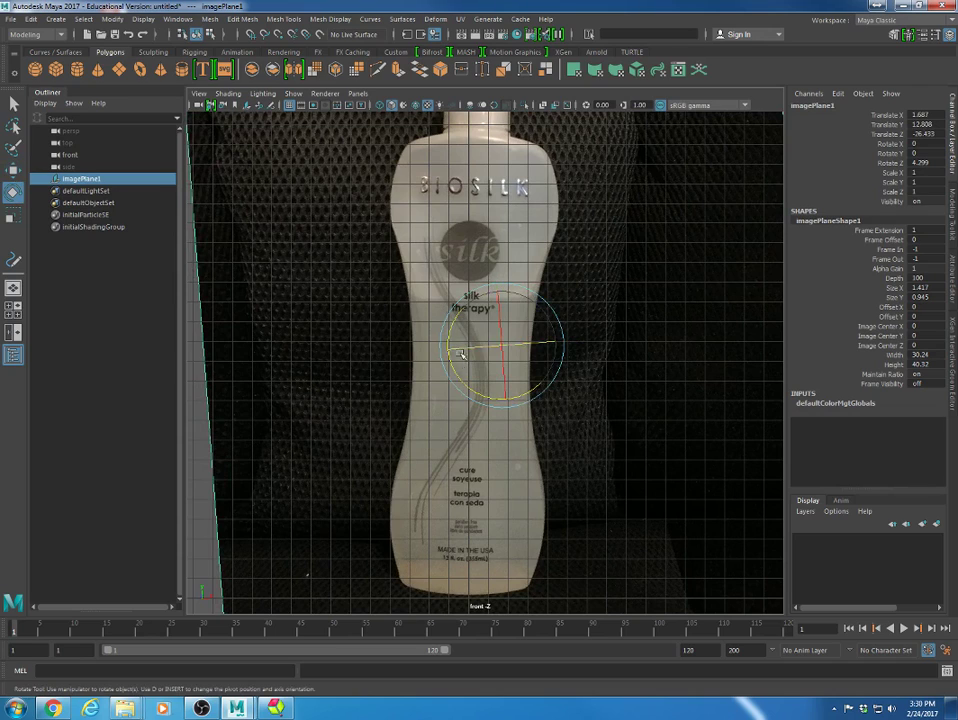
{"action": "left_click", "coordinate": [458, 374]}
{"action": "left_click_drag", "start_coordinate": [458, 374], "coordinate": [458, 375]}
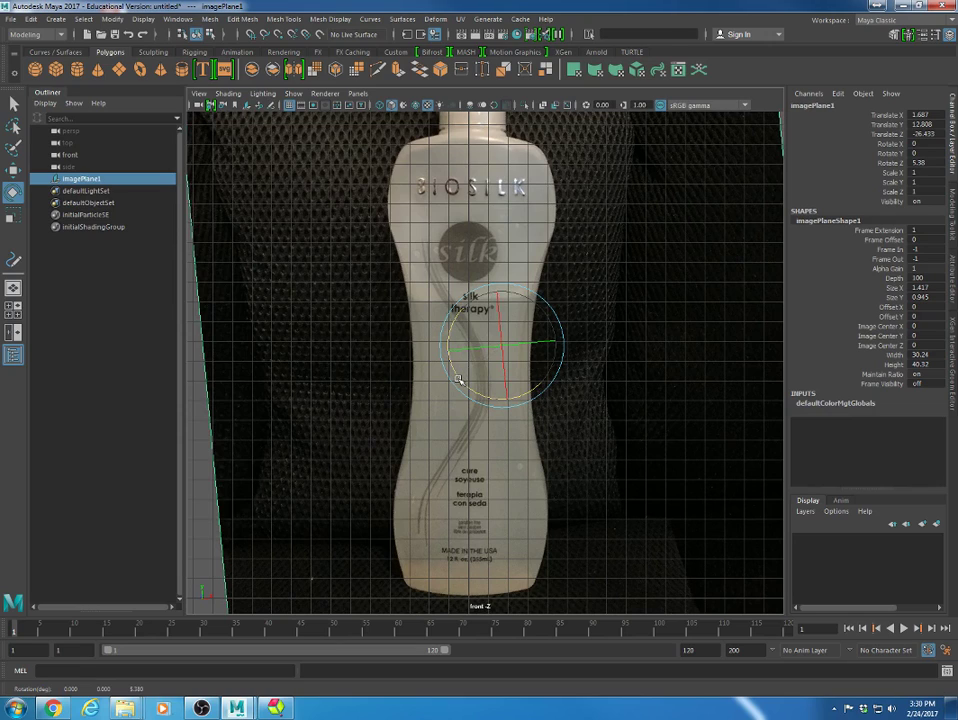
{"action": "key", "text": "w"}
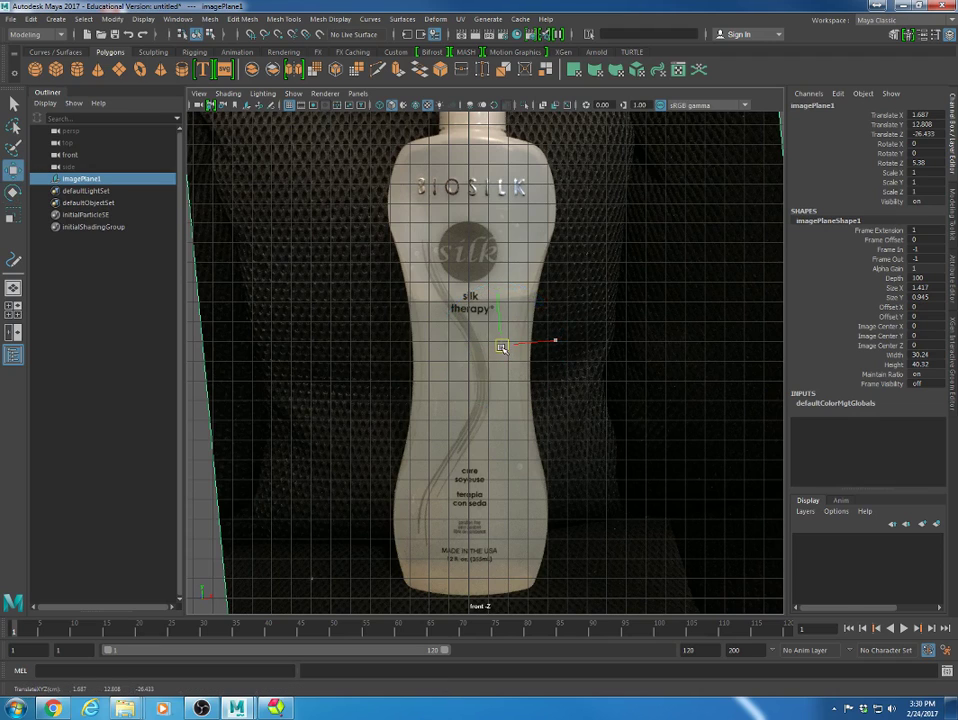
{"action": "left_click_drag", "start_coordinate": [501, 347], "coordinate": [499, 347]}
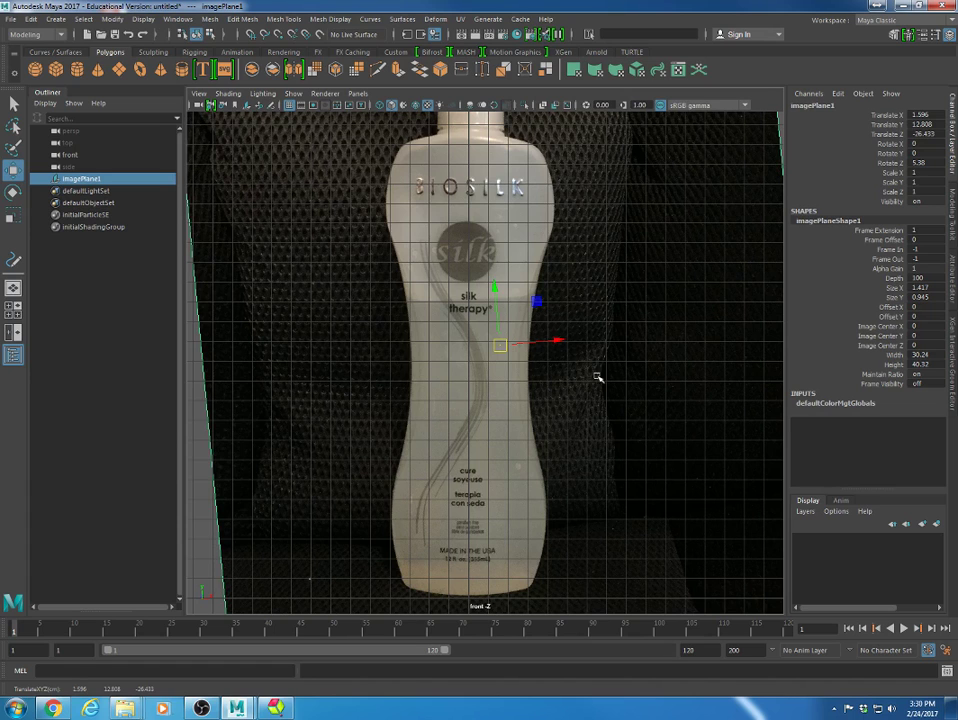
- Refine the image plane's Z rotation to about 5.55° using the bottle cap, and nudge it to about X 1.54 to centre the bottle
{"action": "middle_click_drag", "start_coordinate": [575, 455], "coordinate": [557, 634], "text": "alt"}
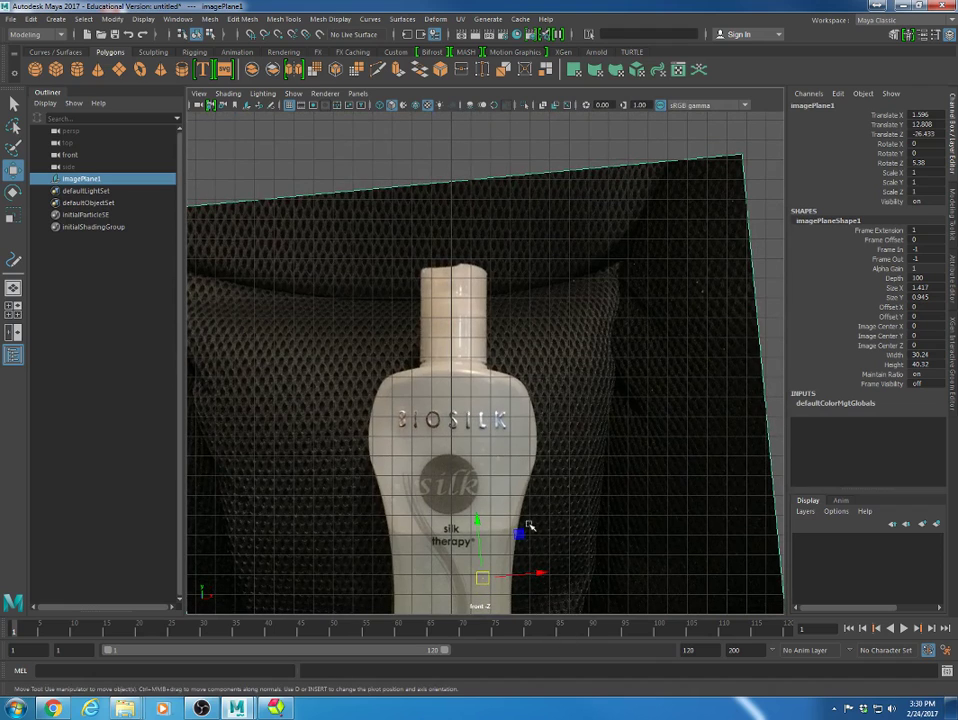
{"action": "key", "text": "e"}
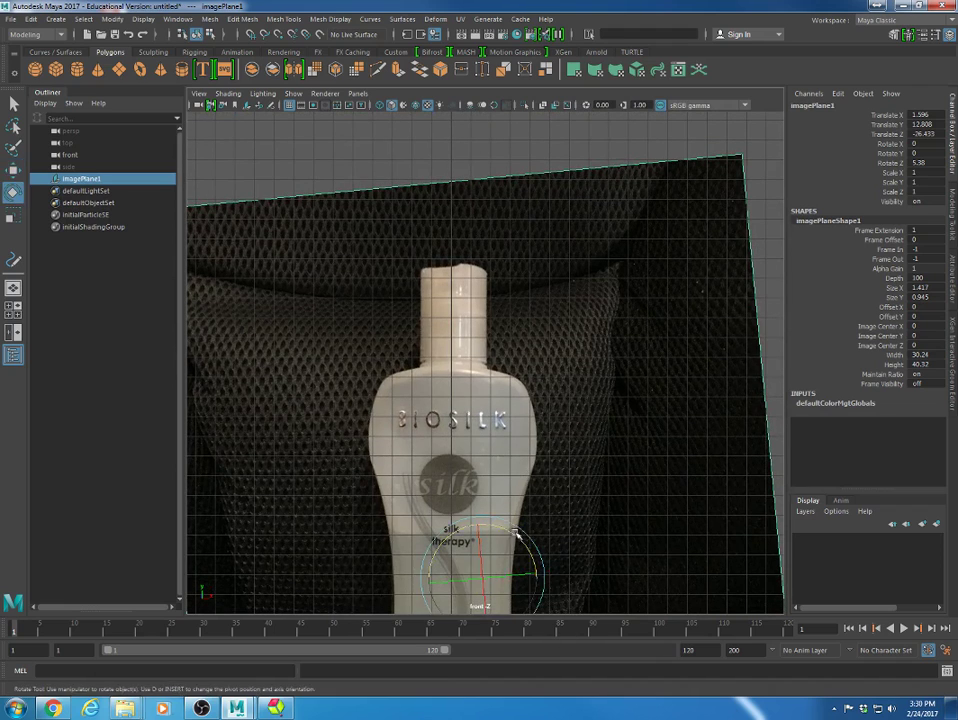
{"action": "left_click_drag", "start_coordinate": [516, 533], "coordinate": [514, 535]}
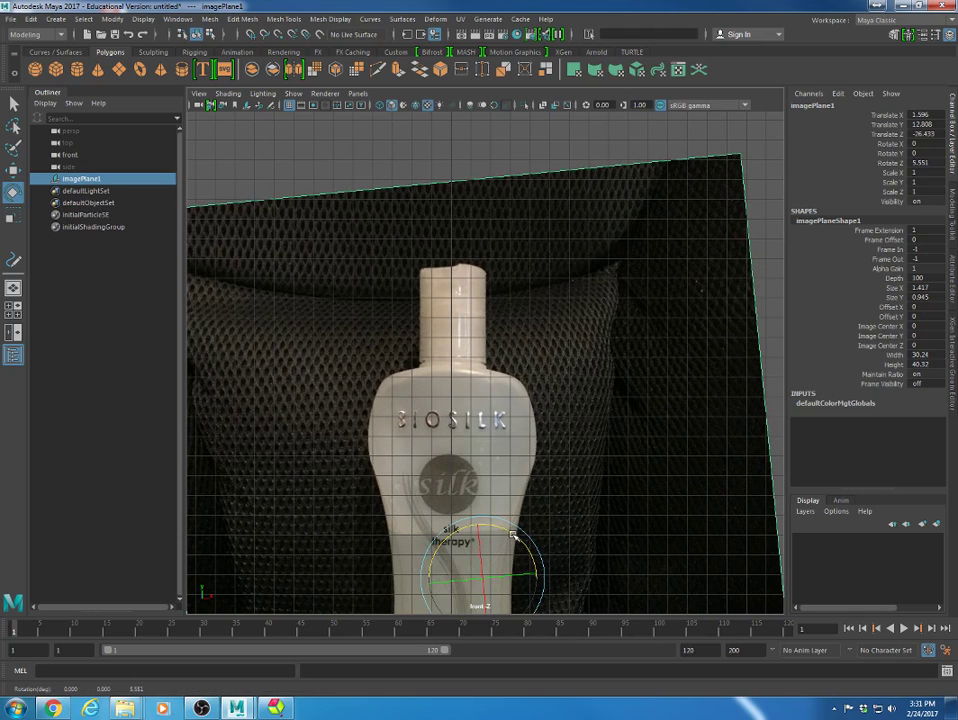
{"action": "key", "text": "w"}
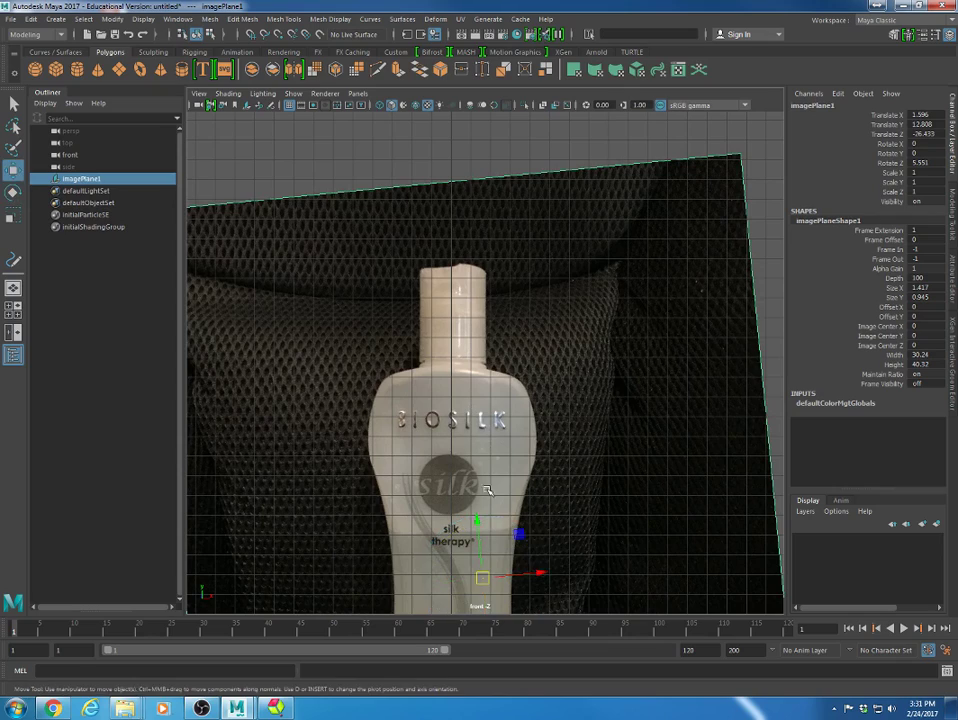
{"action": "middle_click_drag", "start_coordinate": [570, 528], "coordinate": [590, 292], "text": "alt"}
{"action": "scroll", "coordinate": [577, 318], "scroll_direction": "up", "scroll_amount": 1}
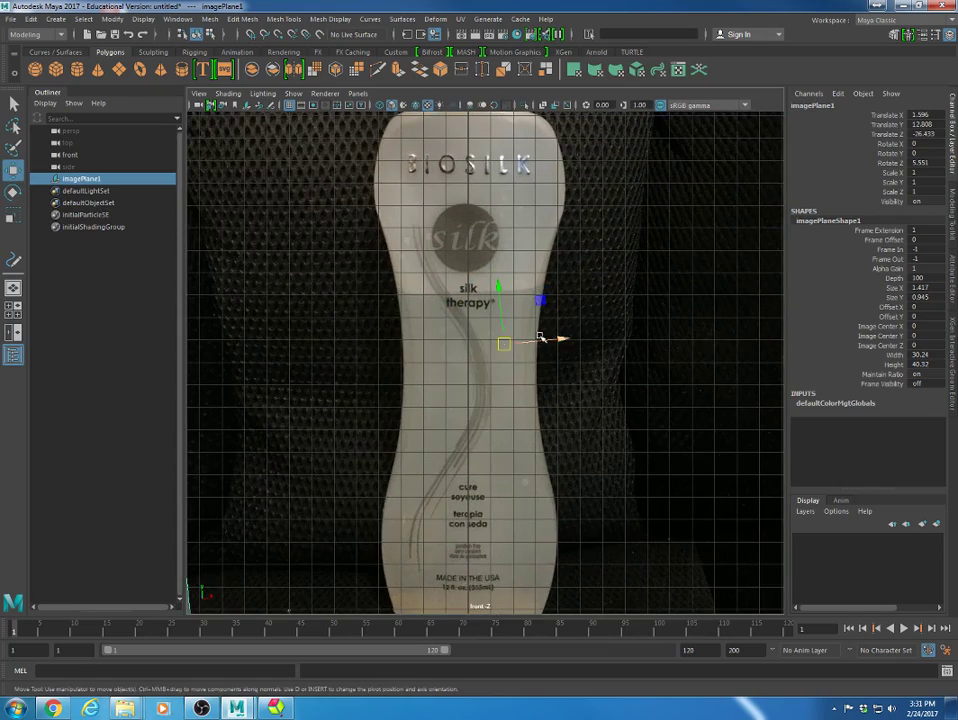
{"action": "left_click_drag", "start_coordinate": [505, 348], "coordinate": [506, 350]}
{"action": "middle_click_drag", "start_coordinate": [528, 322], "coordinate": [511, 509], "text": "alt"}
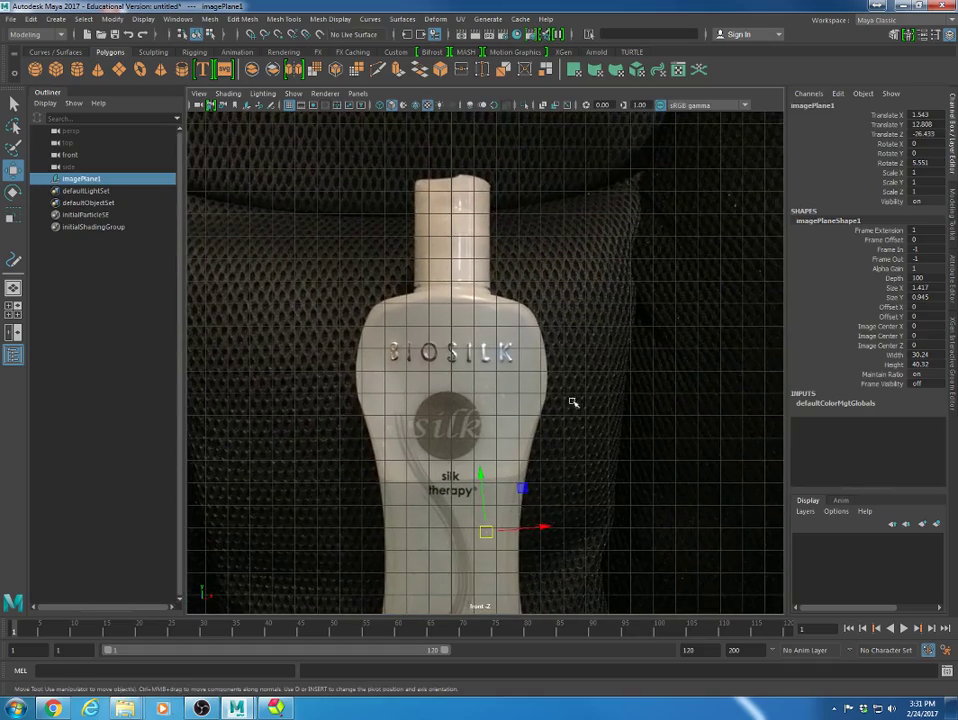
- Check the bottle's alignment against the grid, deselect the image plane, and hide the grid in the front view
{"action": "scroll", "coordinate": [573, 402], "scroll_direction": "down", "scroll_amount": 2}
{"action": "middle_click_drag", "start_coordinate": [615, 461], "coordinate": [607, 372], "text": "alt"}
{"action": "left_click", "coordinate": [727, 203]}
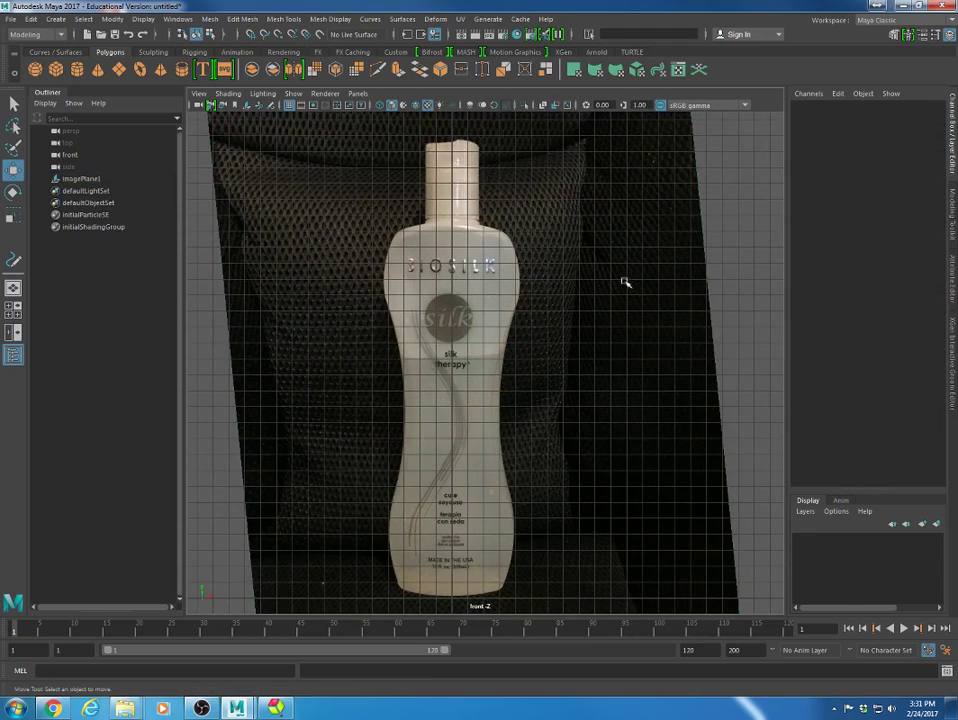
{"action": "left_click", "coordinate": [643, 297]}
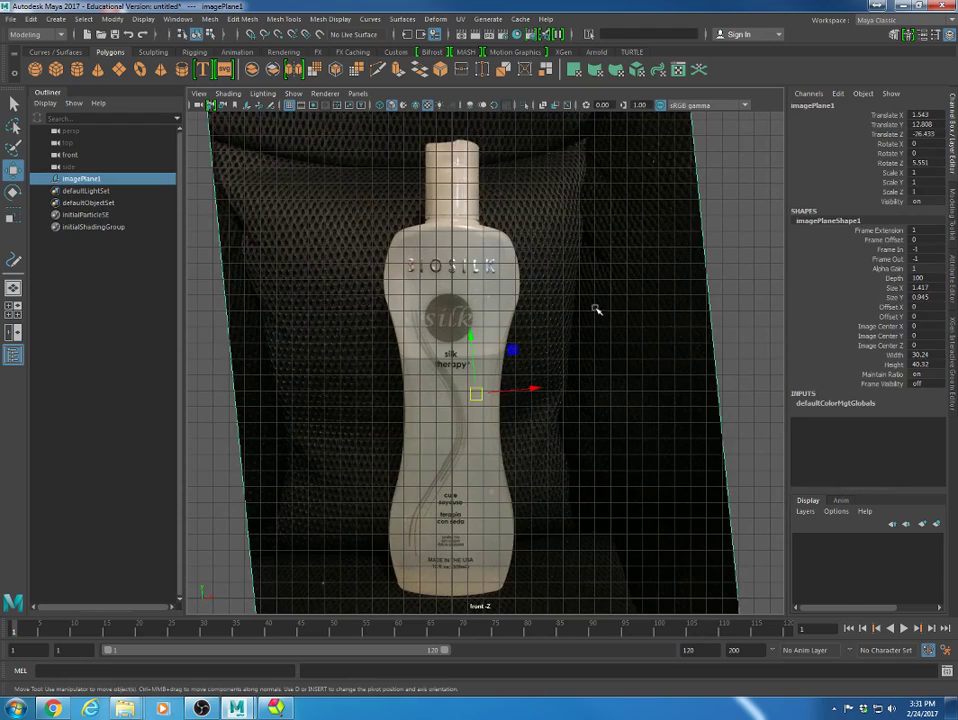
{"action": "scroll", "coordinate": [598, 312], "scroll_direction": "down", "scroll_amount": 3}
{"action": "left_click", "coordinate": [667, 298]}
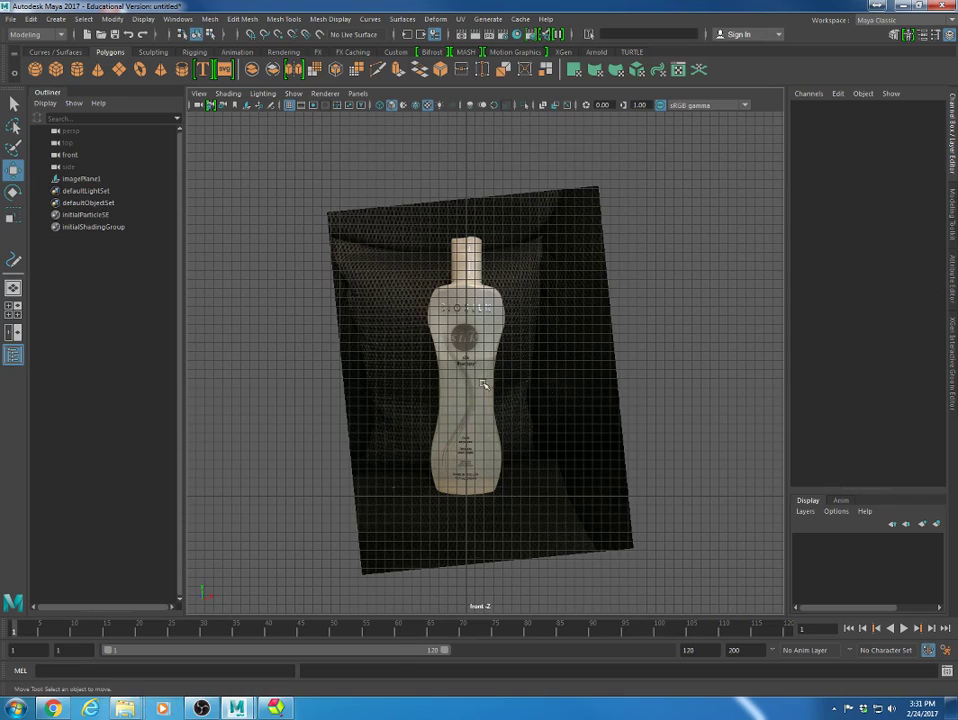
{"action": "left_click", "coordinate": [289, 105]}
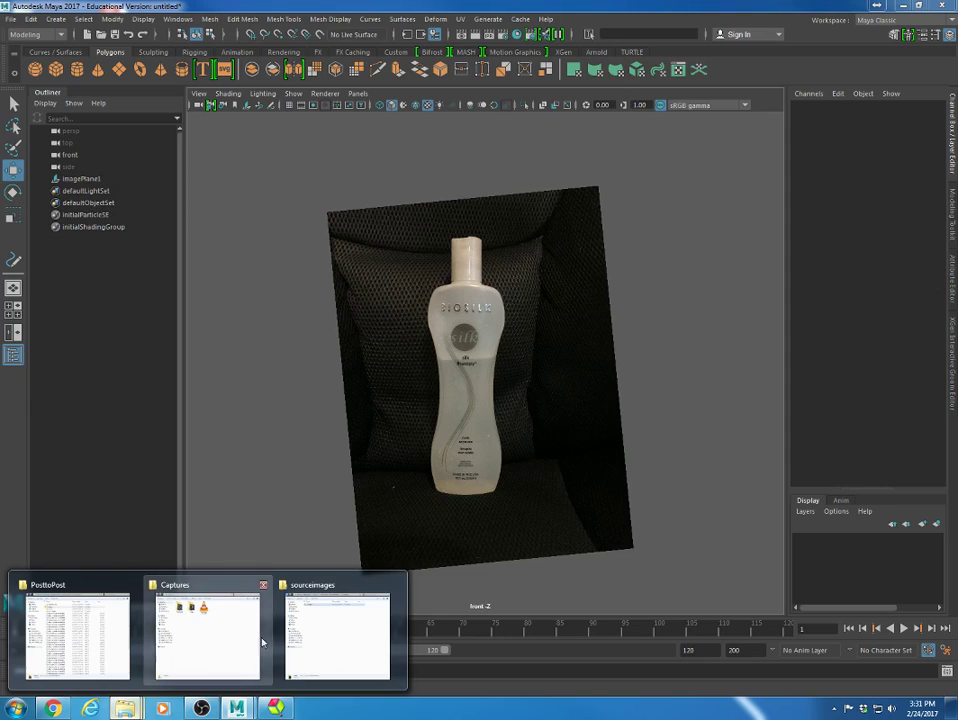
- Switch to Windows Explorer and open the Bottles photo folder under Temp Bottle, Bottle, sourceimages on the Desktop
{"action": "left_click", "coordinate": [309, 632]}
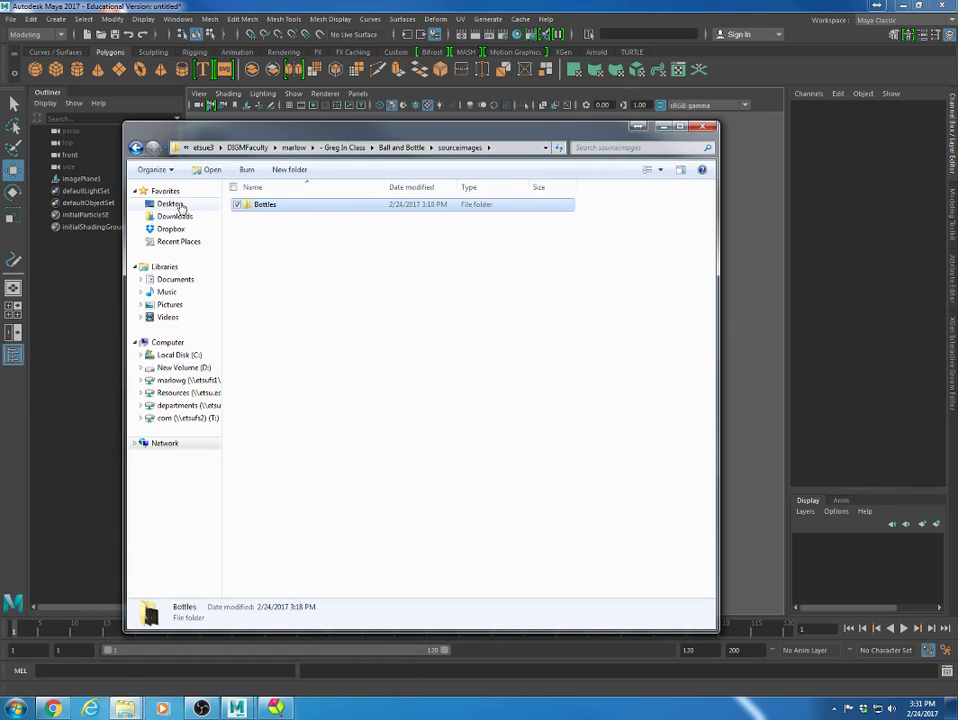
{"action": "left_click", "coordinate": [170, 204]}
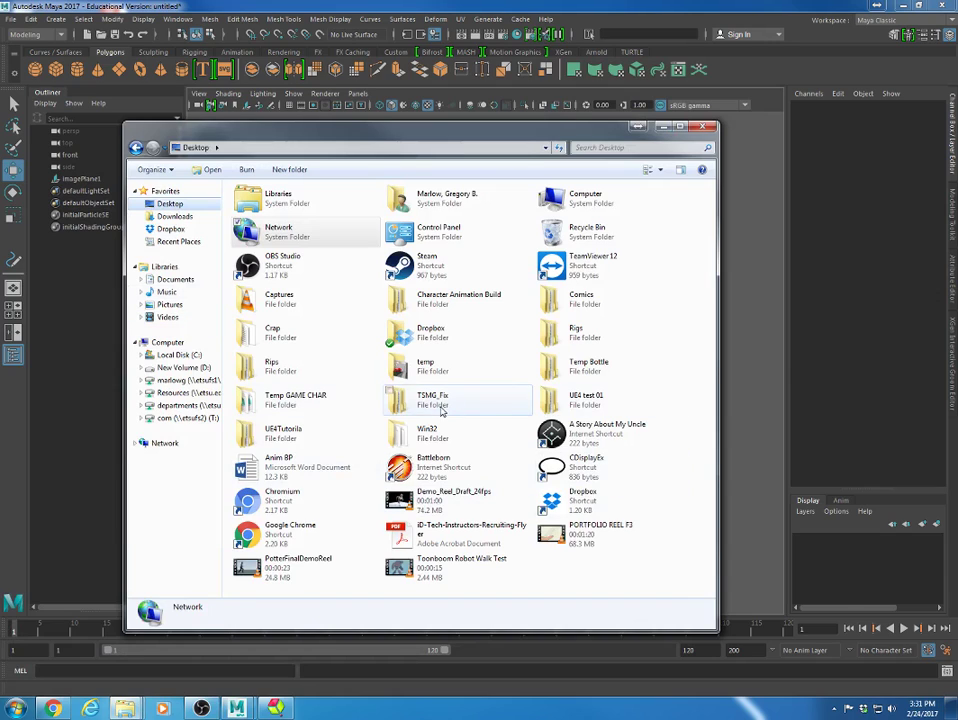
{"action": "double_click", "coordinate": [562, 378]}
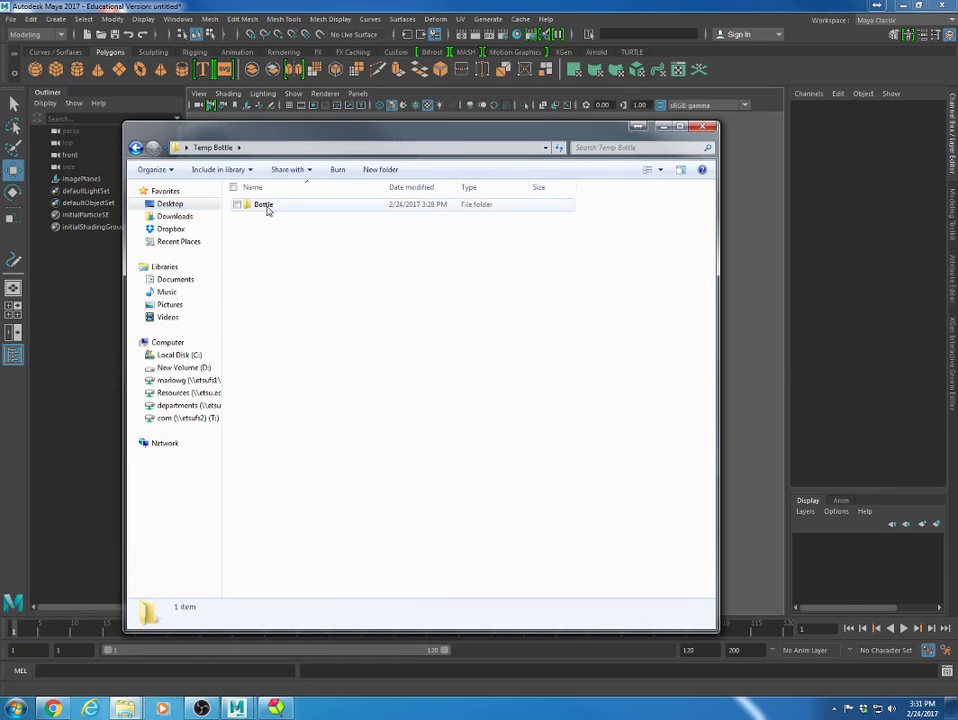
{"action": "left_click", "coordinate": [267, 210]}
{"action": "double_click", "coordinate": [267, 210]}
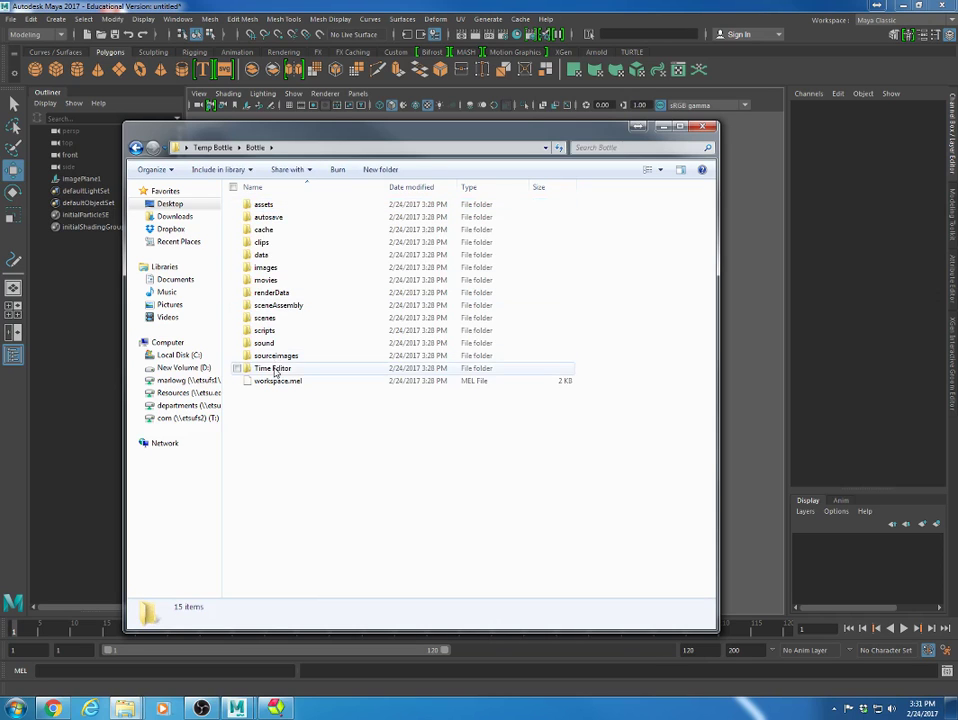
{"action": "double_click", "coordinate": [240, 356]}
{"action": "double_click", "coordinate": [244, 221]}
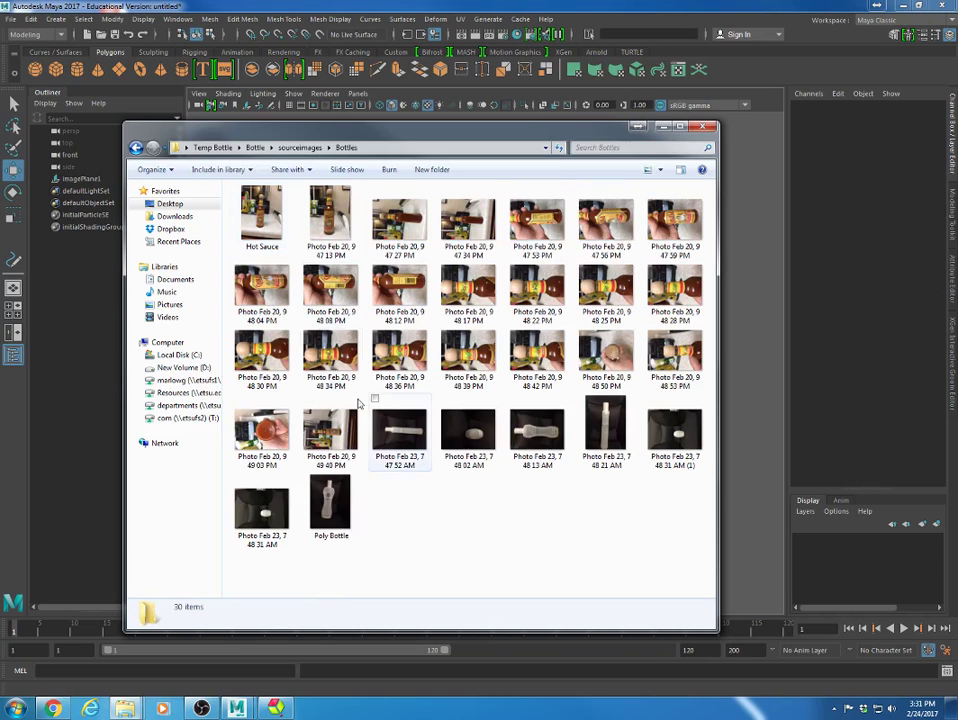
- Open Photo Feb 23, 7 48 21 AM and browse the neighbouring photos for side and end views of the bottle
{"action": "double_click", "coordinate": [593, 433]}
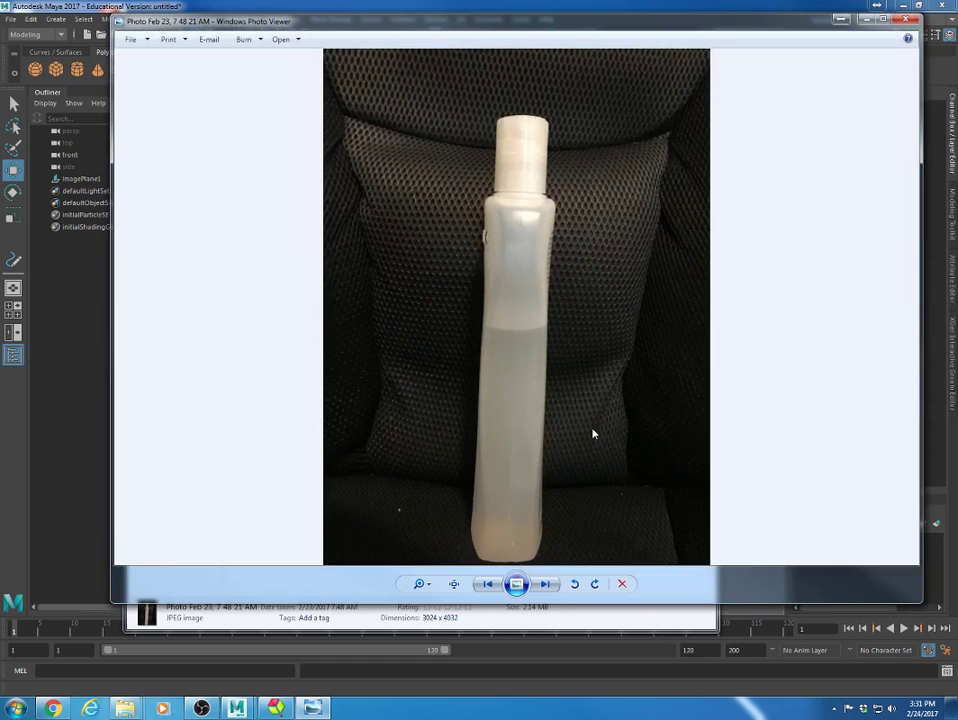
{"action": "left_click", "coordinate": [545, 586]}
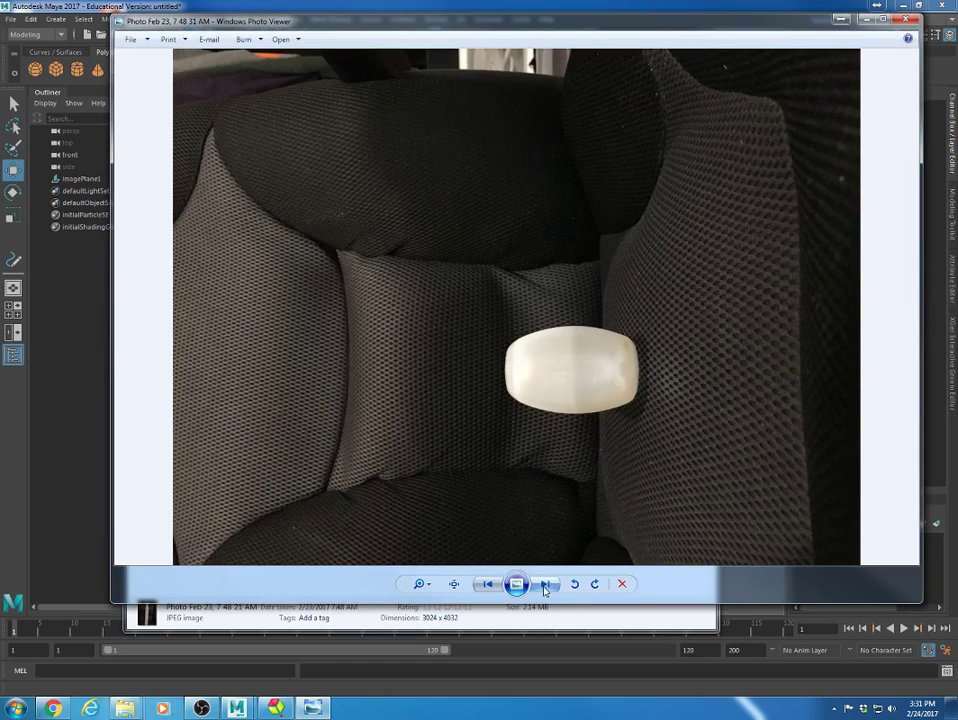
{"action": "left_click", "coordinate": [487, 585]}
{"action": "left_click", "coordinate": [487, 585]}
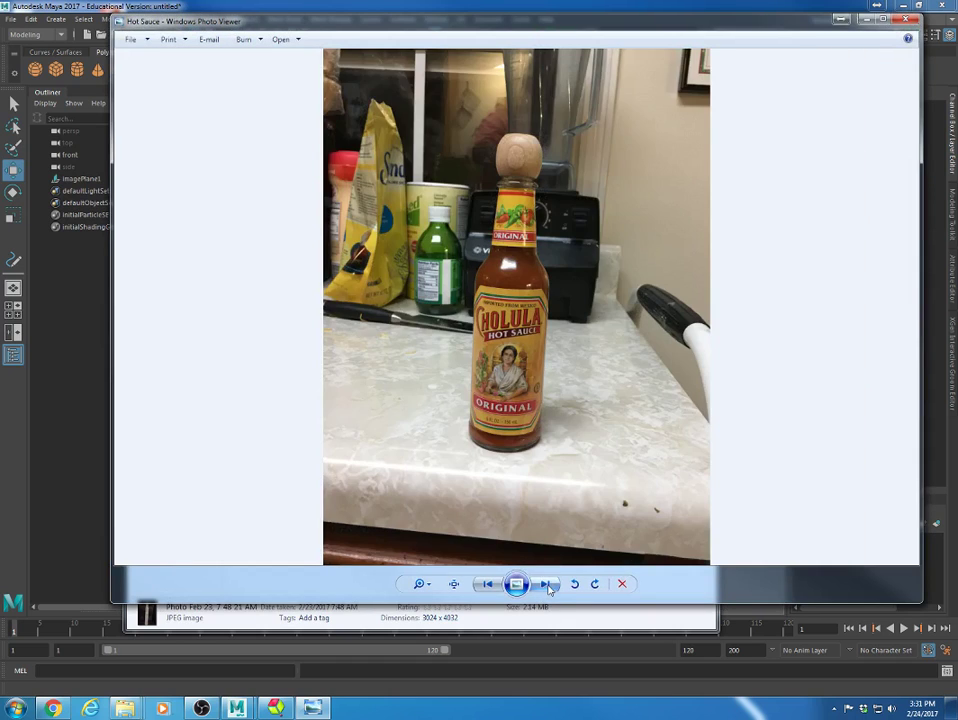
{"action": "left_click", "coordinate": [486, 585]}
{"action": "left_click", "coordinate": [486, 585]}
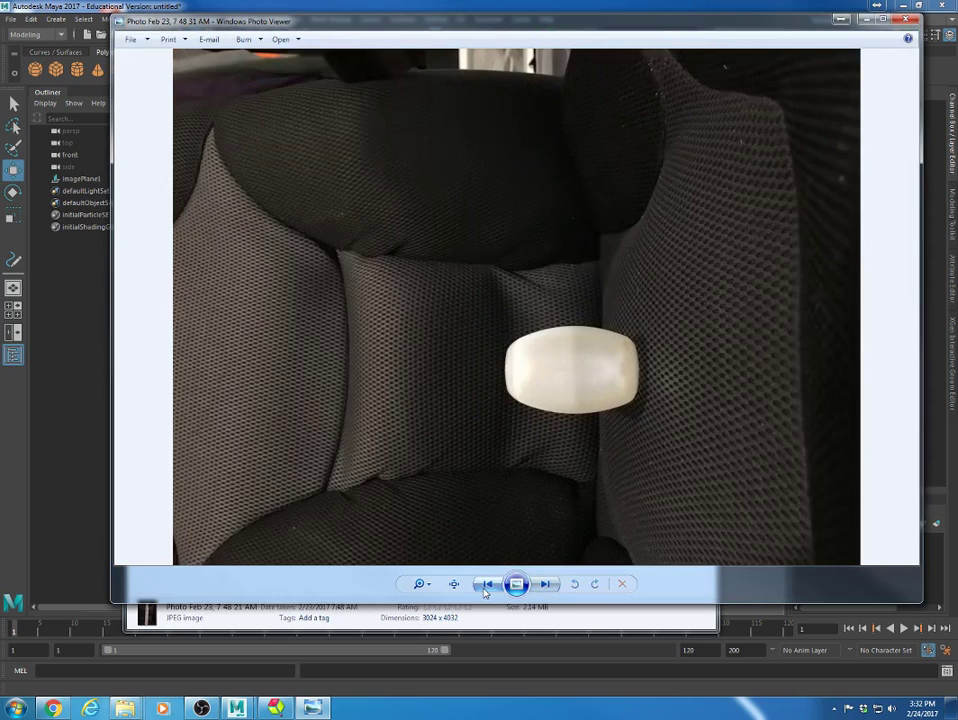
{"action": "left_click", "coordinate": [486, 585]}
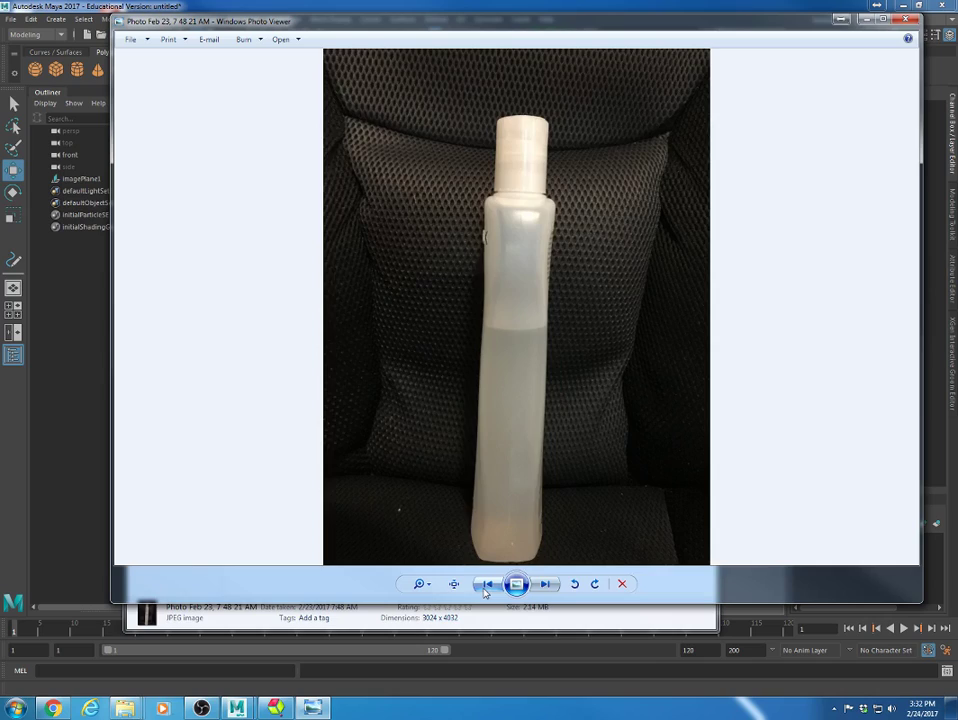
{"action": "left_click", "coordinate": [486, 585]}
{"action": "left_click", "coordinate": [486, 585]}
{"action": "left_click", "coordinate": [486, 585]}
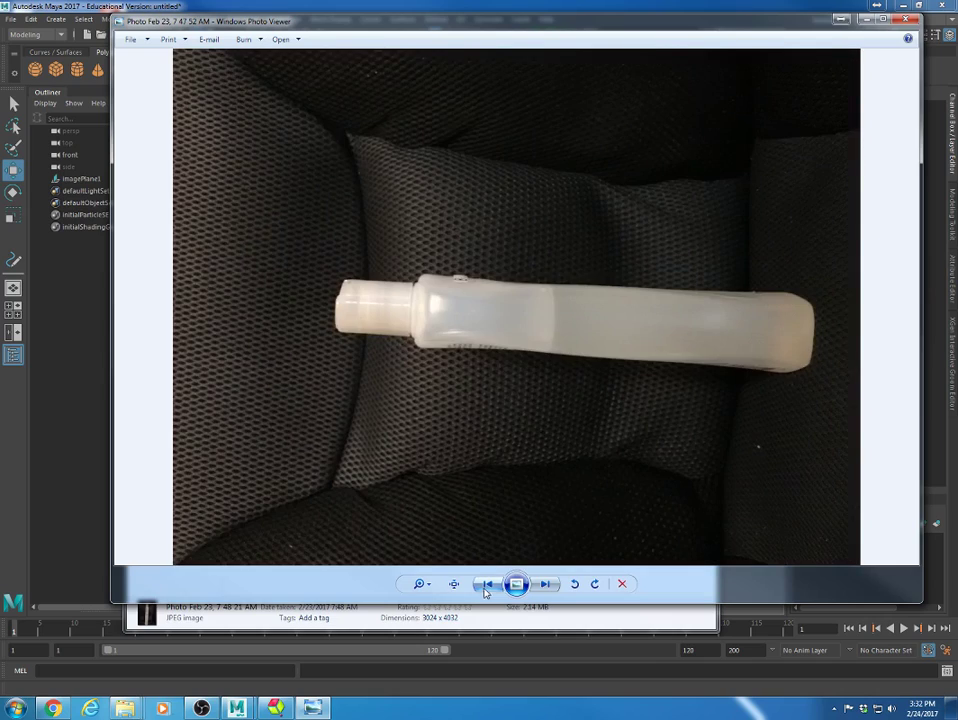
- Compare the upright side photo with the Poly Bottle front photo and the end view in Photo Feb 23, 7 48 31 AM
{"action": "left_click", "coordinate": [545, 585]}
{"action": "left_click", "coordinate": [545, 585]}
{"action": "left_click", "coordinate": [545, 585]}
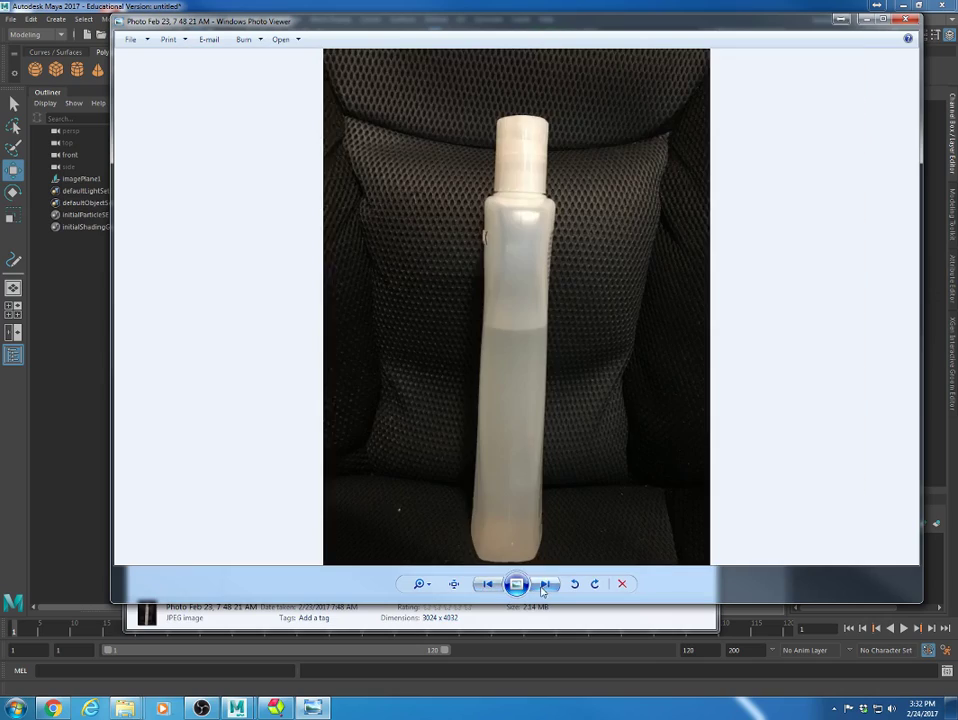
{"action": "left_click", "coordinate": [545, 585]}
{"action": "left_click", "coordinate": [545, 585]}
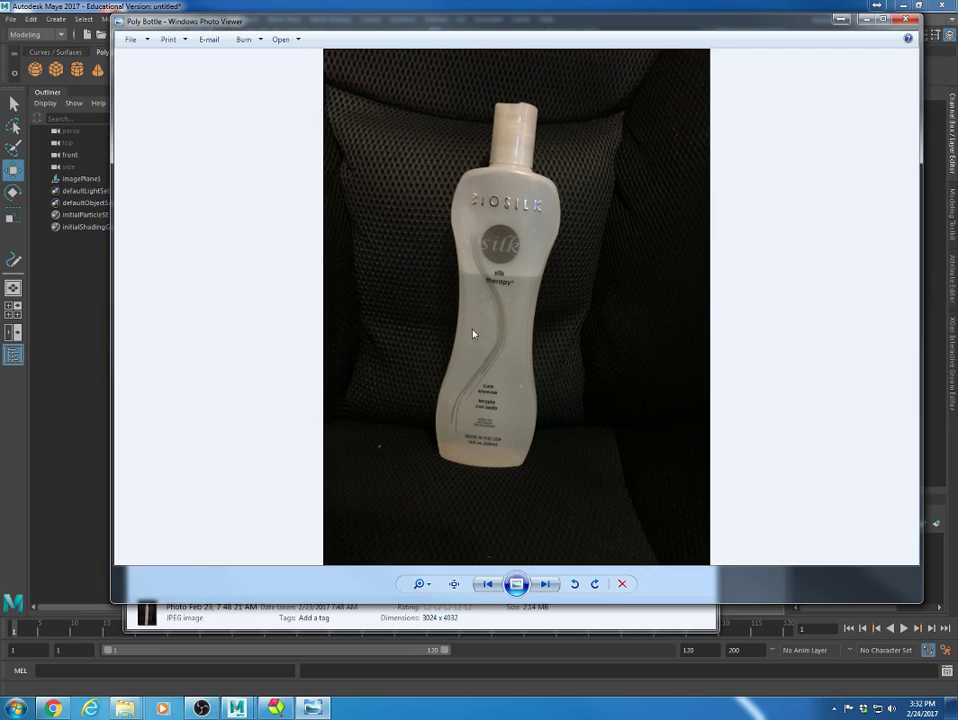
{"action": "left_click", "coordinate": [488, 585]}
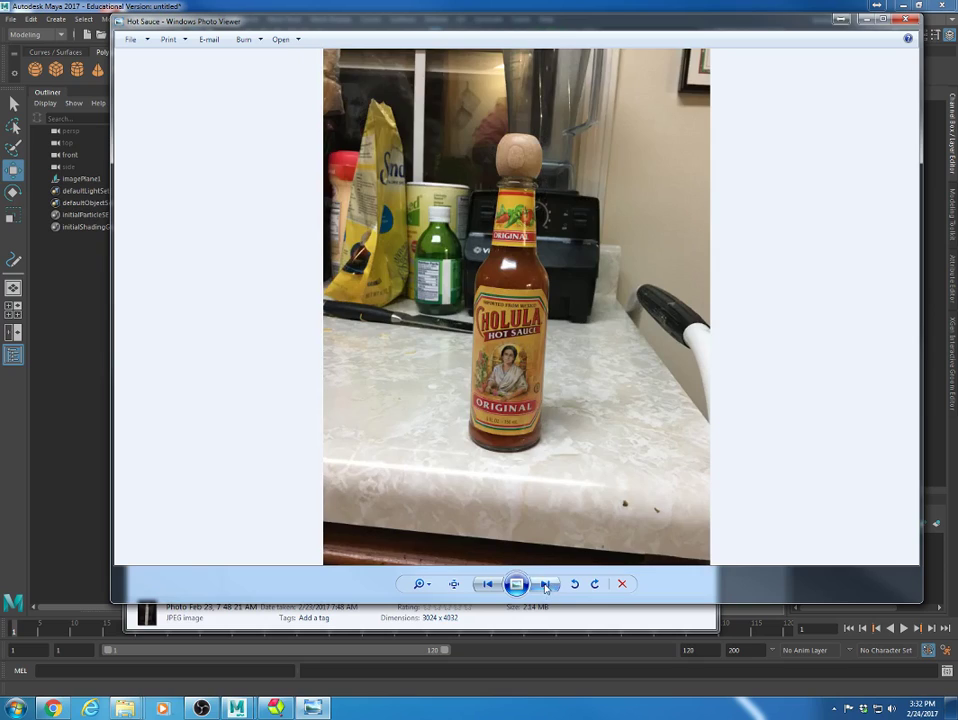
{"action": "left_click", "coordinate": [488, 585]}
{"action": "left_click", "coordinate": [488, 585]}
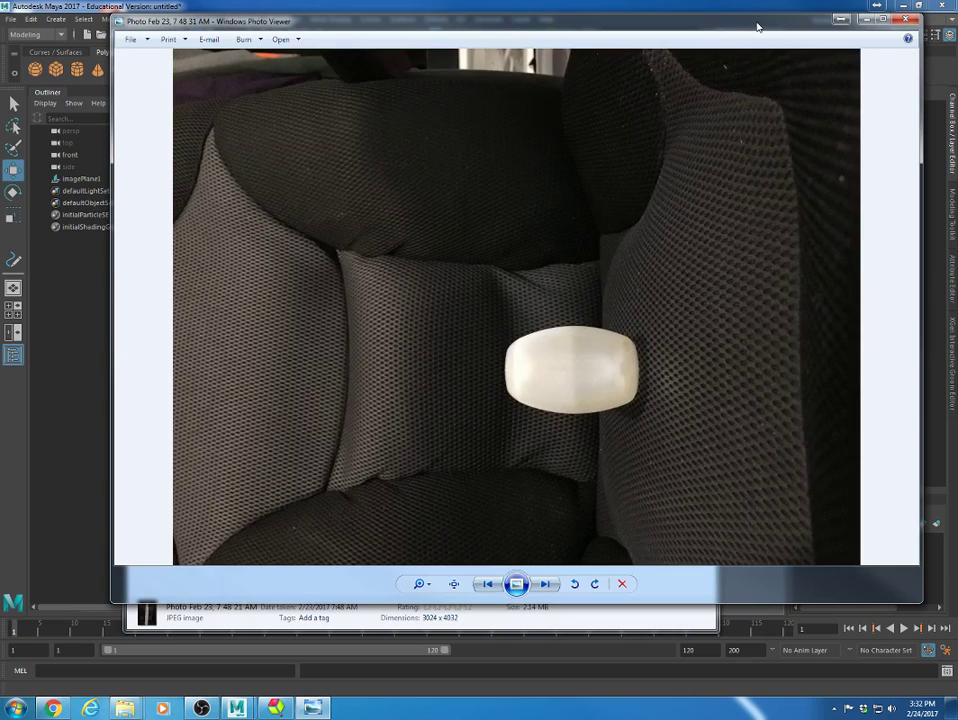
- Close the reference photo, return to Maya, and create a polygon cube scaled uniformly to about 7.82 to match the bottle's width
{"action": "left_click", "coordinate": [906, 20]}
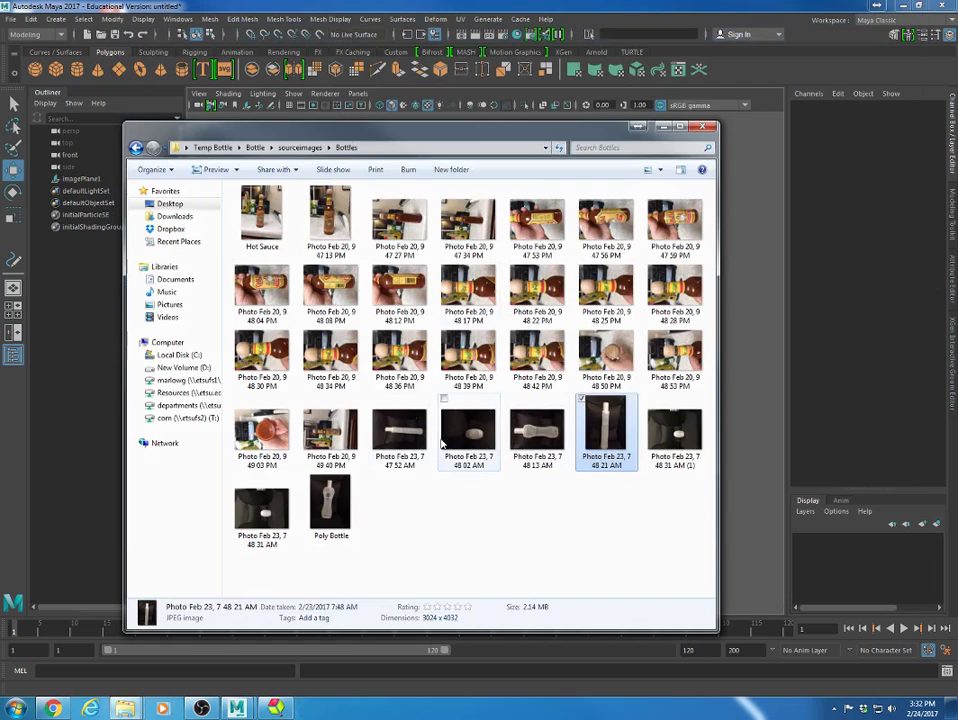
{"action": "key", "text": "alt+F4"}
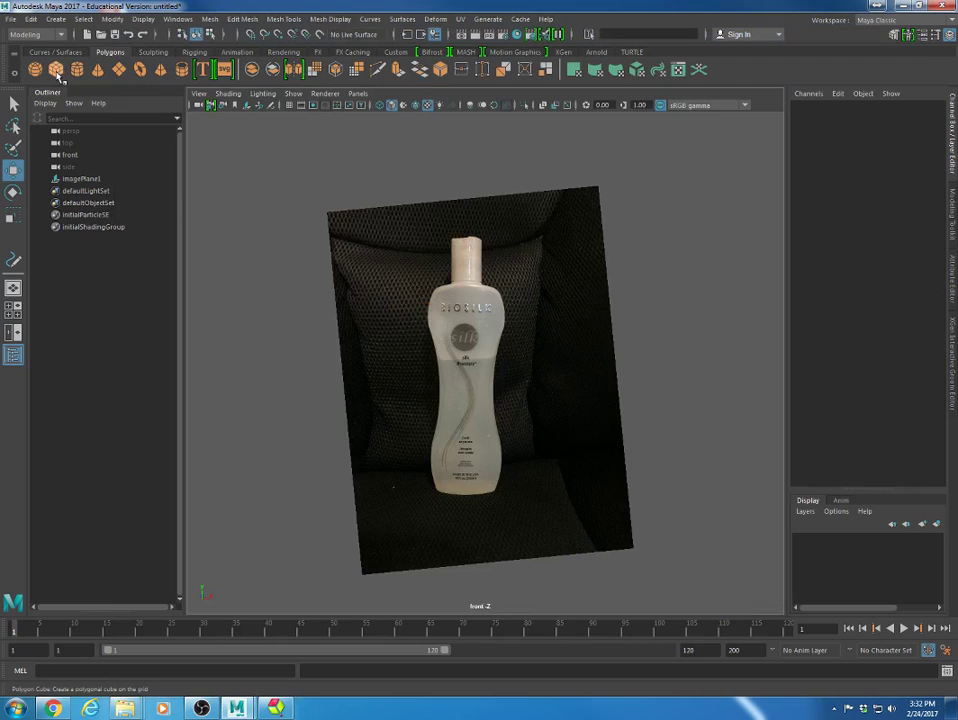
{"action": "left_click", "coordinate": [57, 73]}
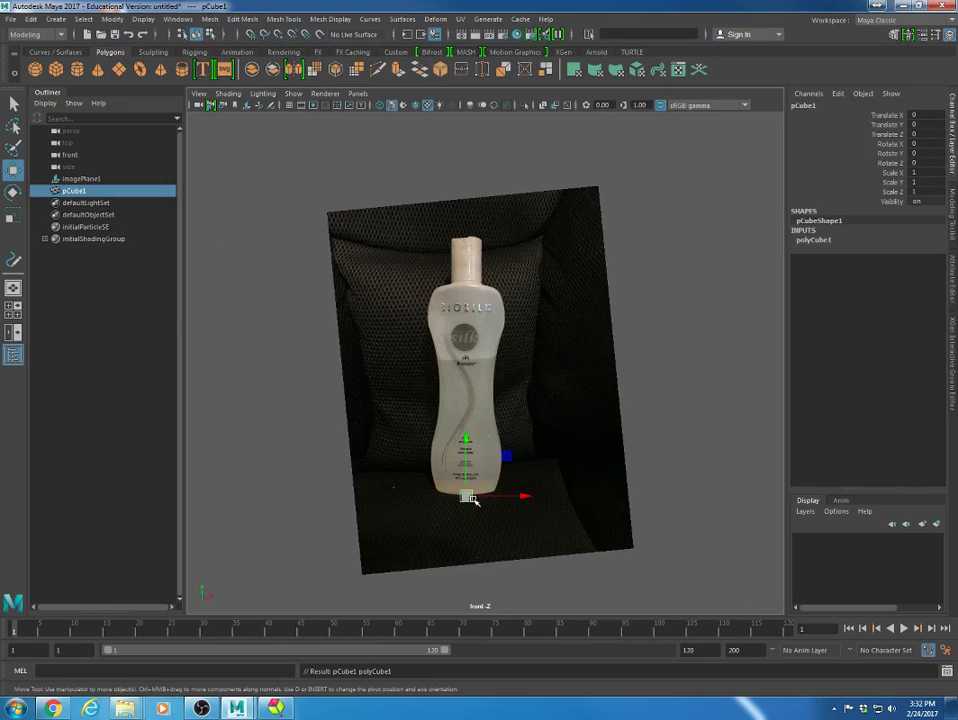
{"action": "key", "text": "r"}
{"action": "left_click_drag", "start_coordinate": [505, 500], "coordinate": [524, 498]}
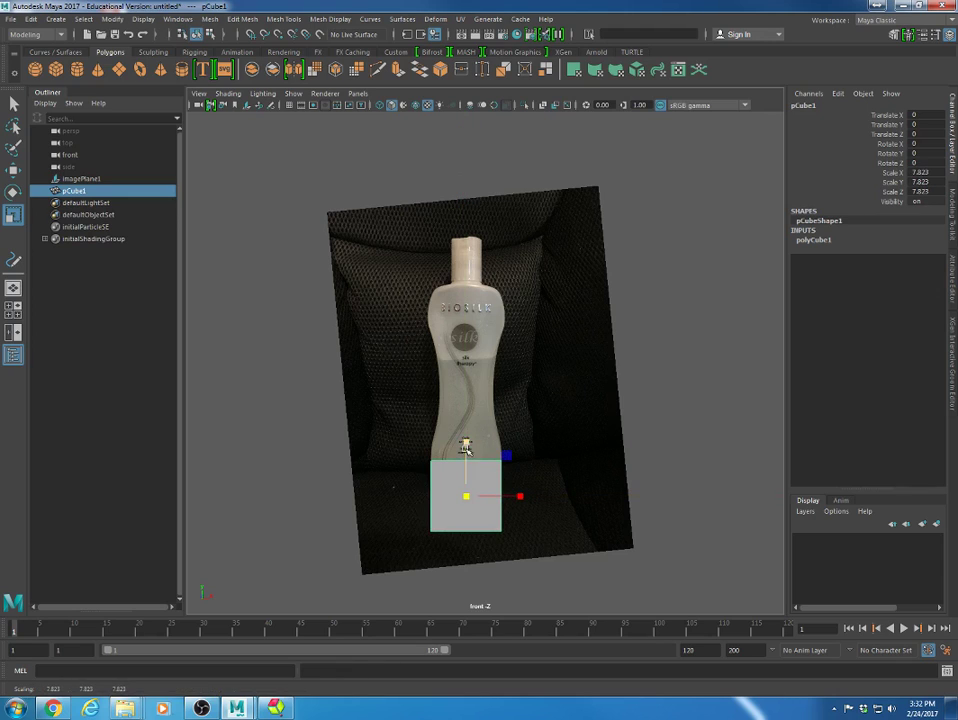
- Stretch the cube to a Y scale of about 19.65, raise it to Translate Y 11.75 over the bottle, and show the front view in wireframe
{"action": "left_click_drag", "start_coordinate": [465, 441], "coordinate": [453, 363]}
{"action": "key", "text": "w"}
{"action": "left_click_drag", "start_coordinate": [466, 470], "coordinate": [462, 362]}
{"action": "key", "text": "4"}
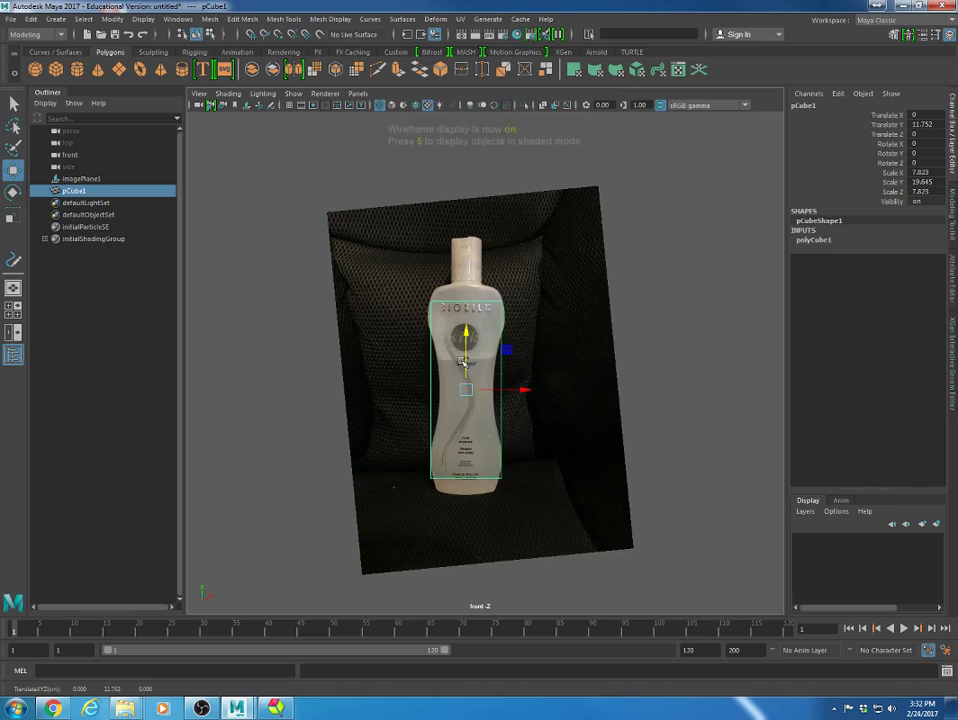
{"action": "scroll", "coordinate": [455, 390], "scroll_direction": "up", "scroll_amount": 6}
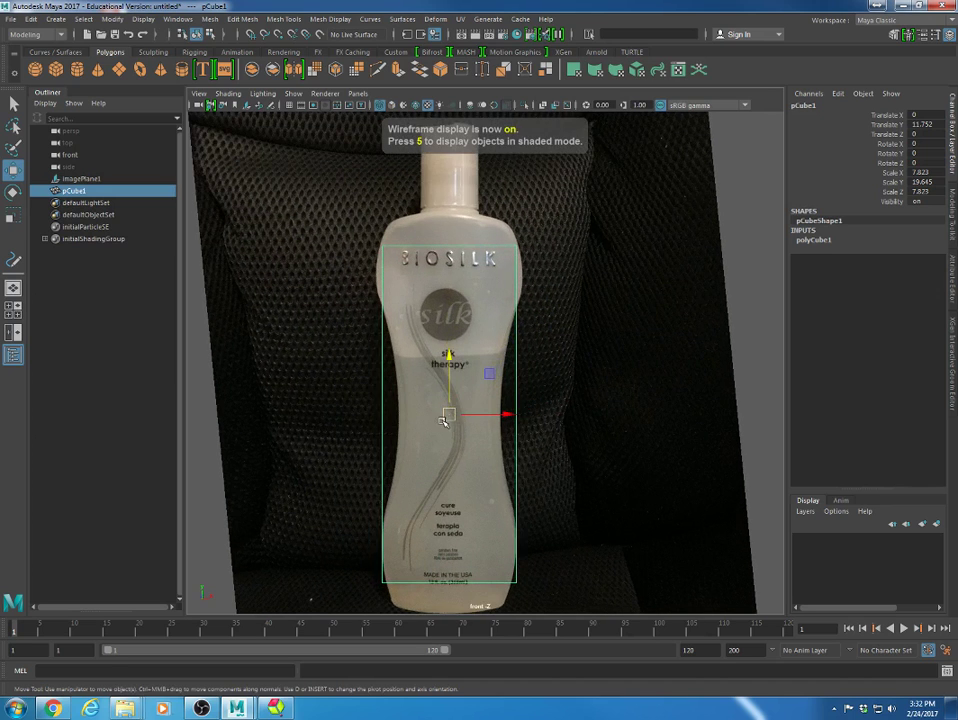
- Enlarge the cube uniformly to an X scale of about 8.58 and stretch its Y scale to about 22.97 to enclose the bottle body
{"action": "key", "text": "e"}
{"action": "key", "text": "r"}
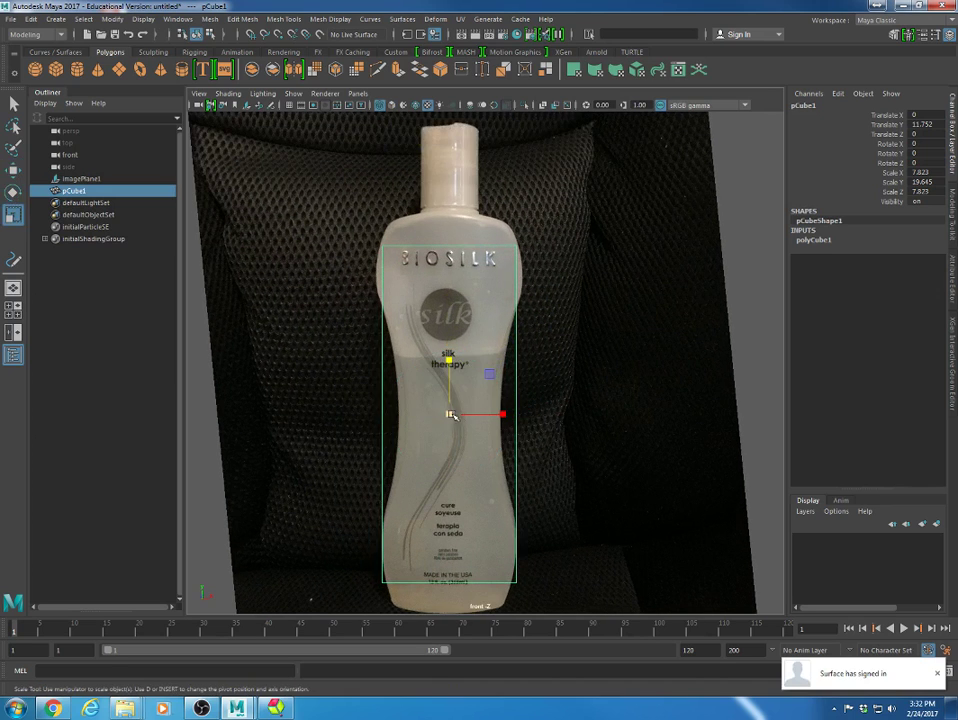
{"action": "mouse_move", "coordinate": [452, 414]}
{"action": "left_mouse_down"}
{"action": "mouse_move", "coordinate": [440, 414]}
{"action": "mouse_move", "coordinate": [466, 414]}
{"action": "left_mouse_up"}
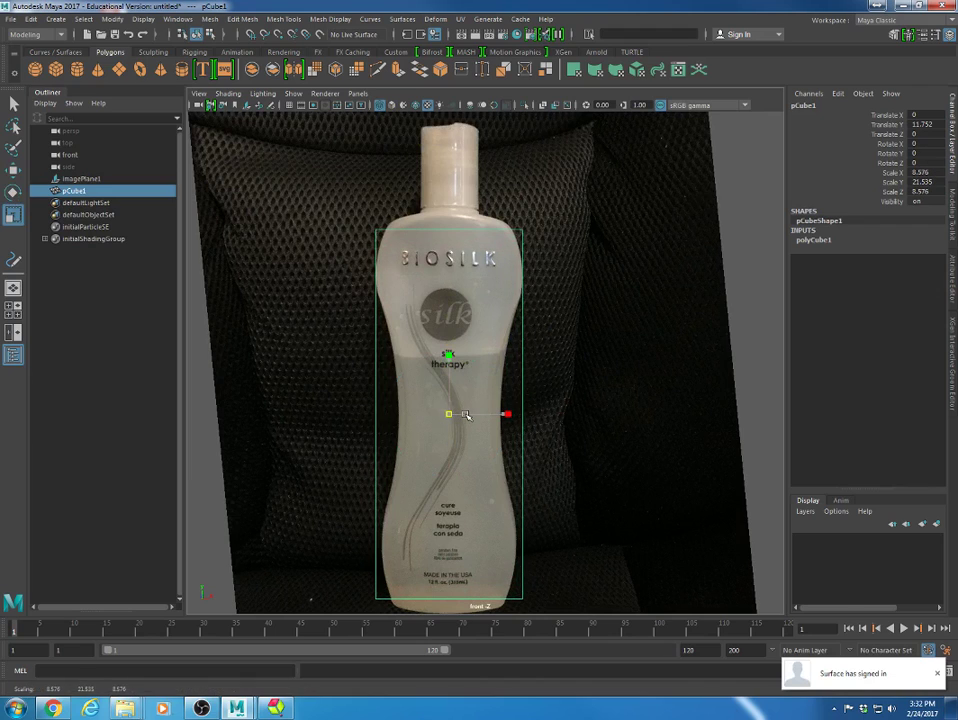
{"action": "left_click_drag", "start_coordinate": [448, 355], "coordinate": [448, 357]}
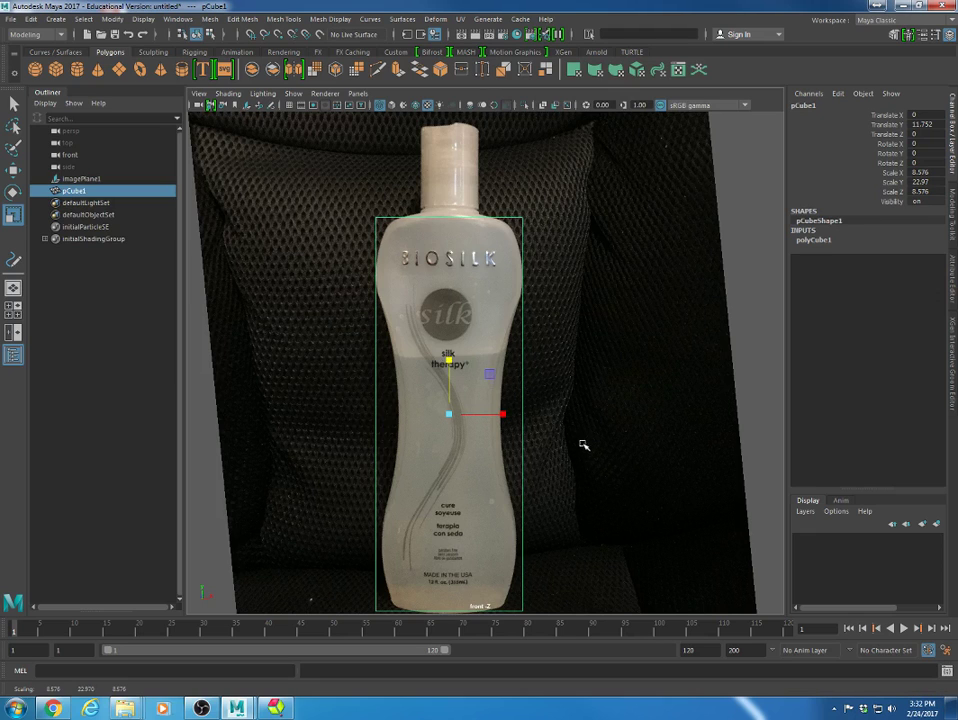
{"action": "scroll", "coordinate": [567, 417], "scroll_direction": "up", "scroll_amount": 4}
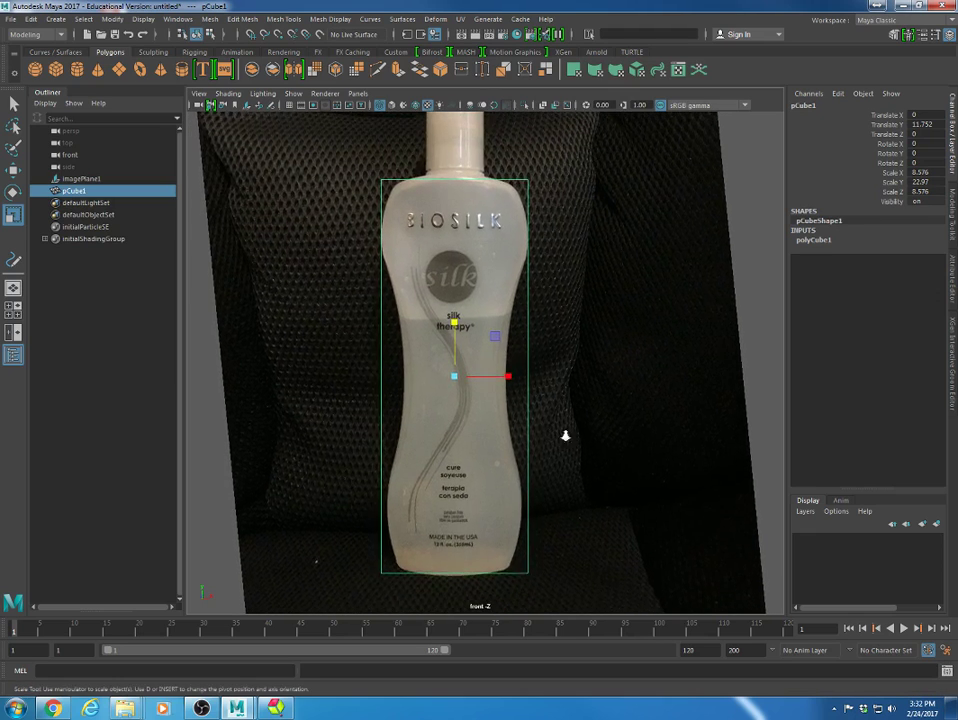
{"action": "scroll", "coordinate": [547, 432], "scroll_direction": "down", "scroll_amount": 3}
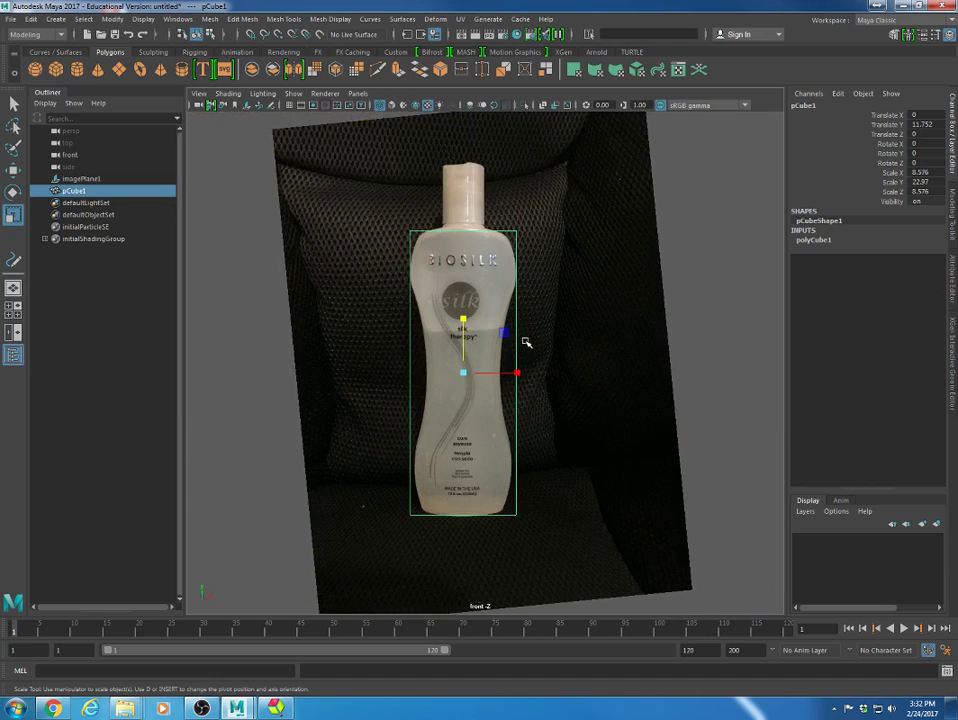
- Show the four-view layout and flatten the cube's depth in the top view to a Z scale of about 4.57
{"action": "key", "text": "space"}
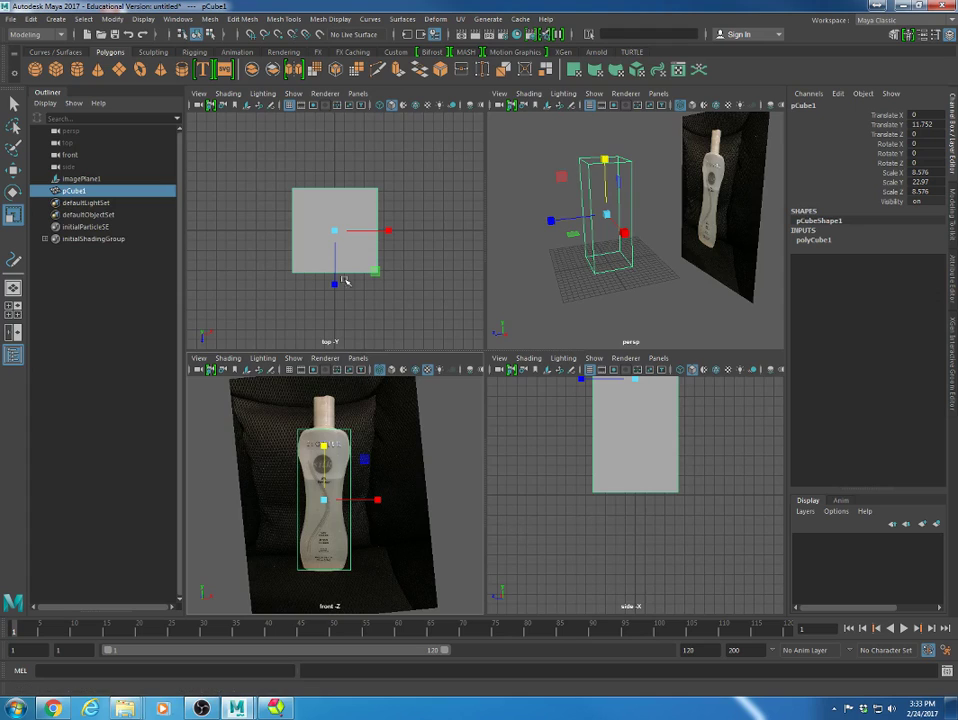
{"action": "key", "text": "space"}
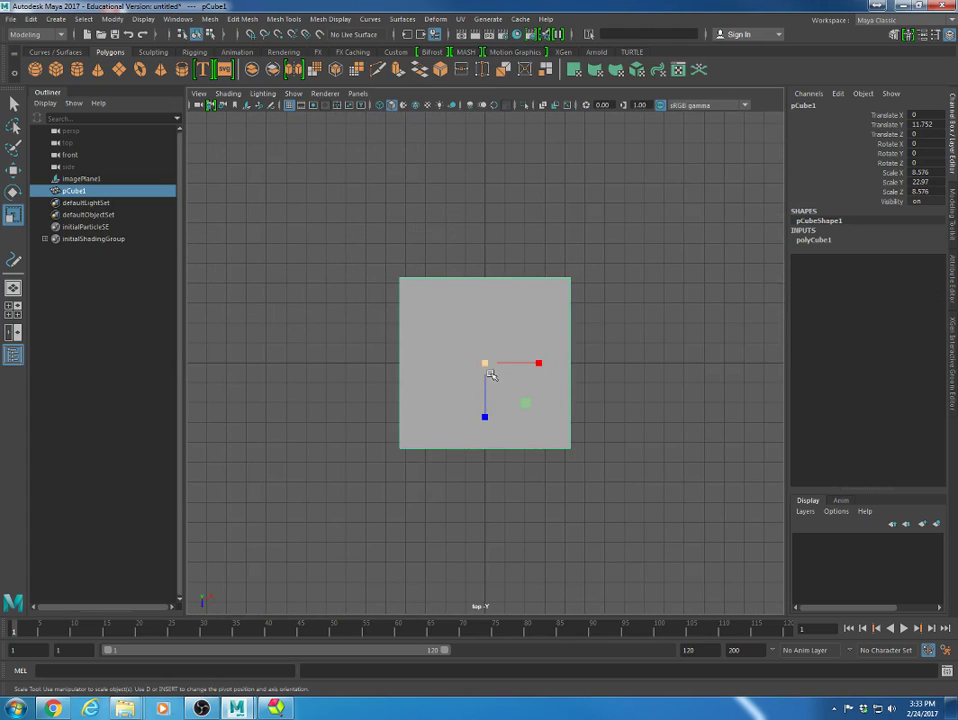
{"action": "key", "text": "space"}
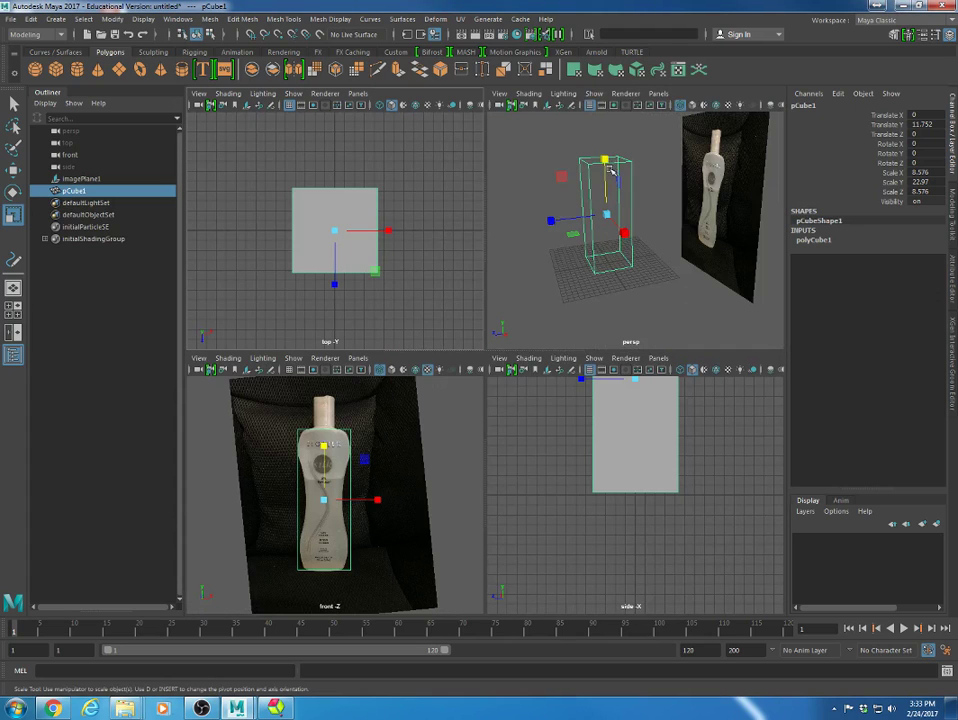
{"action": "left_click_drag", "start_coordinate": [335, 287], "coordinate": [337, 261]}
{"action": "key", "text": "w"}
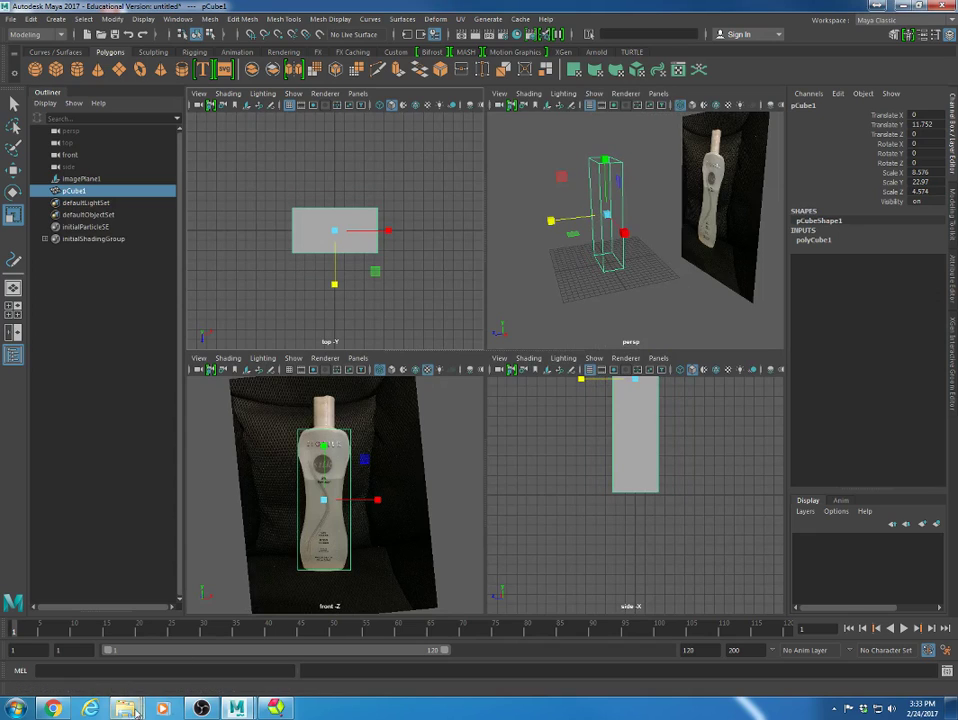
- Switch to the Bottles folder, open Photo Feb 23, 7 48 31 AM, browse to Photo Feb 23, 7 48 02 AM to check bottle depth, and return to Maya
{"action": "mouse_move", "coordinate": [125, 708]}
{"action": "left_click", "coordinate": [355, 636]}
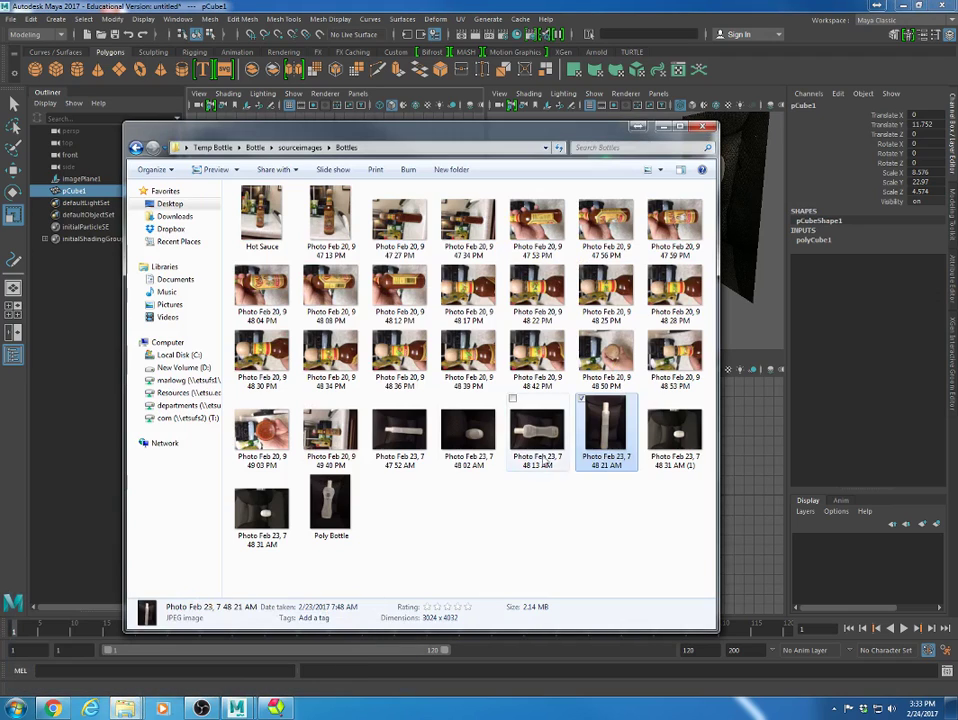
{"action": "double_click", "coordinate": [266, 512]}
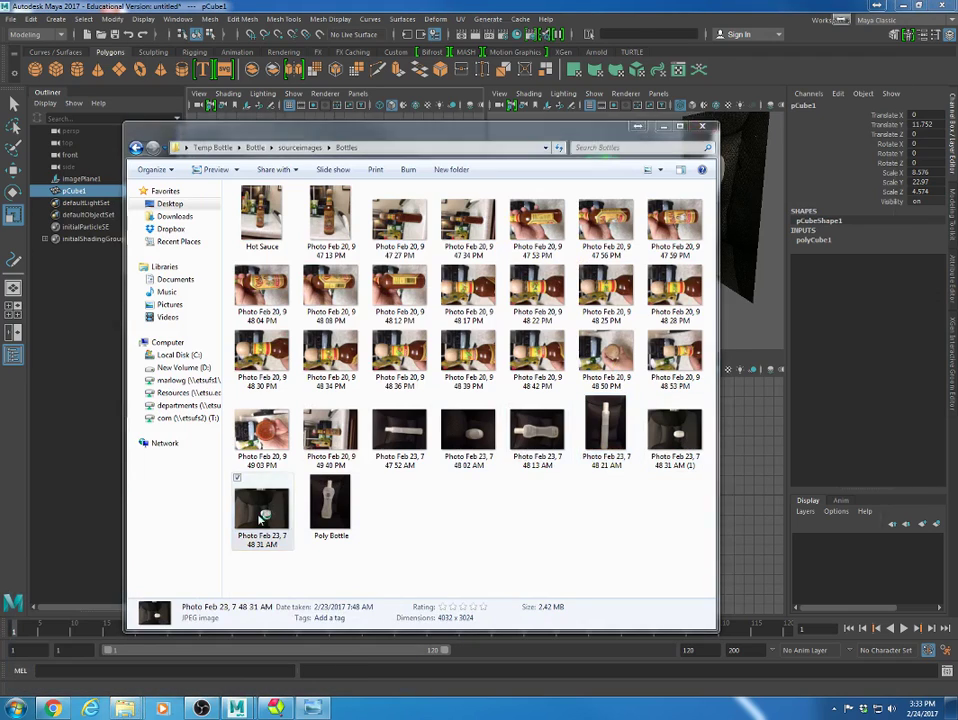
{"action": "left_click", "coordinate": [489, 585]}
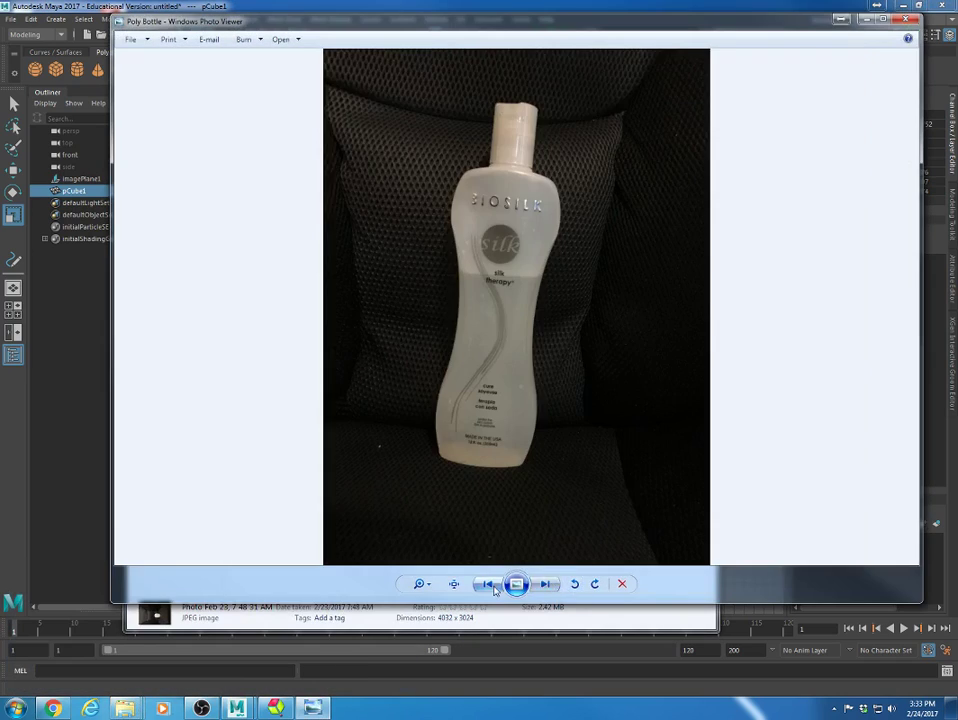
{"action": "left_click", "coordinate": [489, 585]}
{"action": "left_click", "coordinate": [489, 585]}
{"action": "left_click", "coordinate": [489, 585]}
{"action": "left_click", "coordinate": [489, 585]}
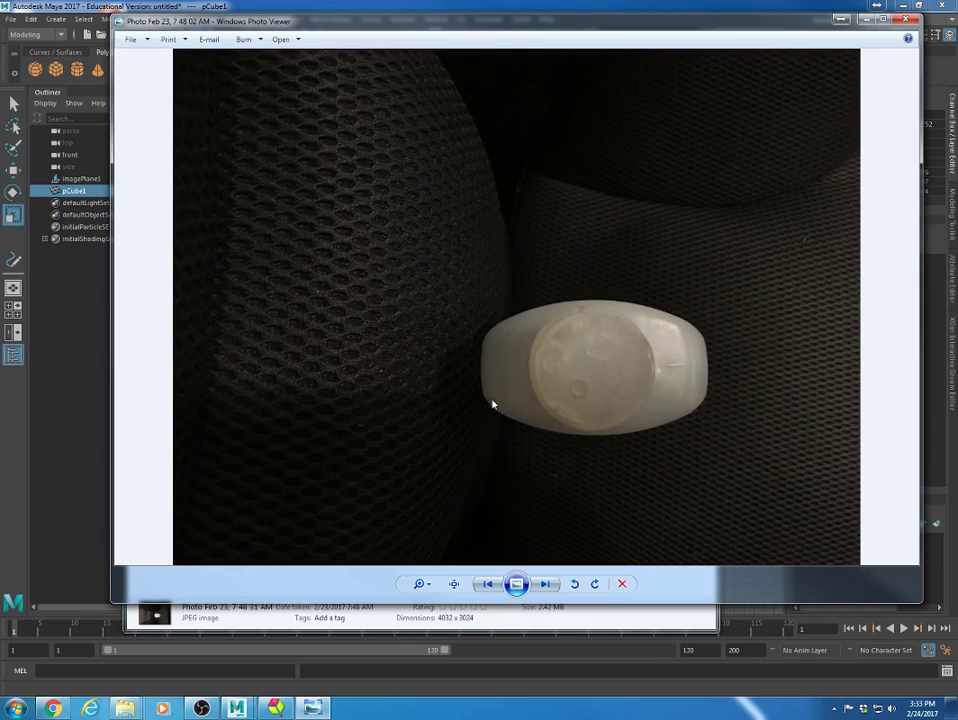
{"action": "left_click", "coordinate": [868, 20]}
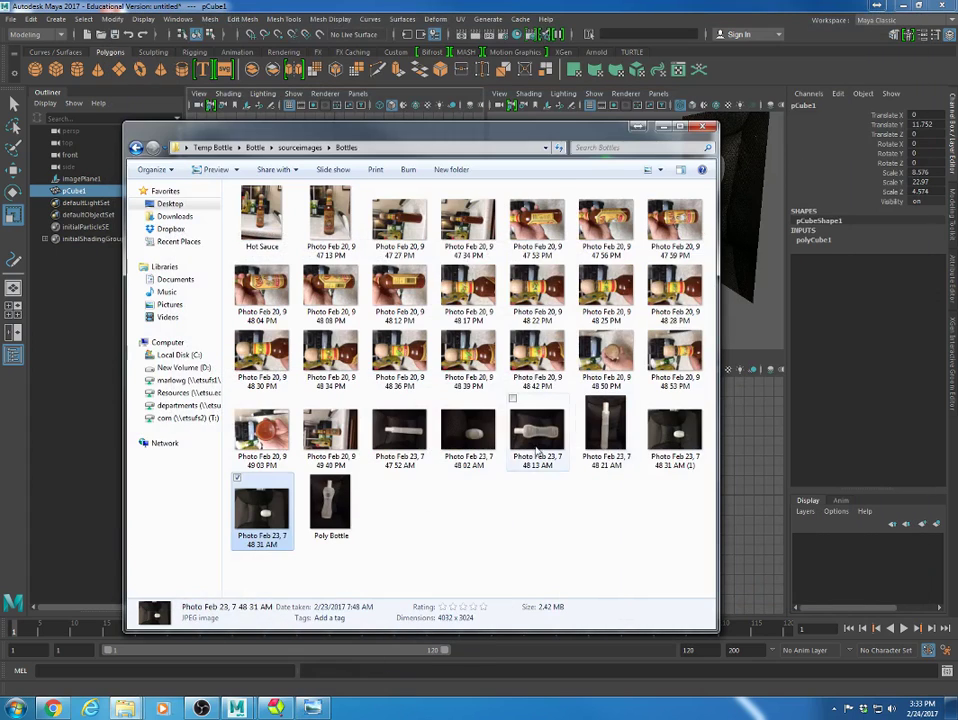
{"action": "left_click", "coordinate": [591, 88]}
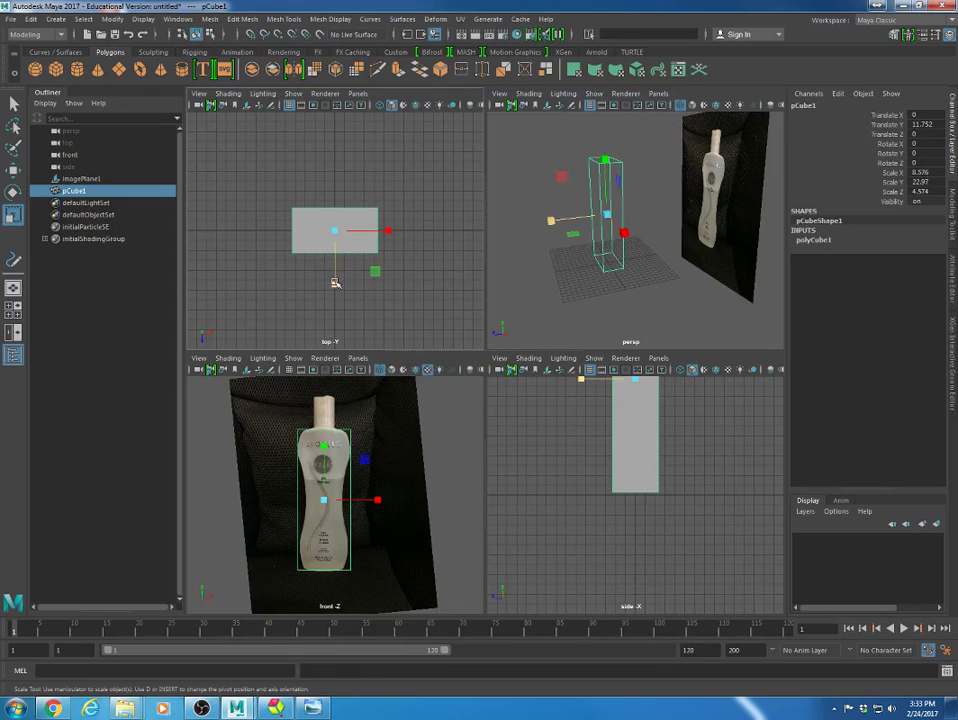
- Reduce the cube's depth in the top view to a Z scale of about 3.61, and select the bottle image plane in the front view
{"action": "left_click_drag", "start_coordinate": [335, 283], "coordinate": [334, 271]}
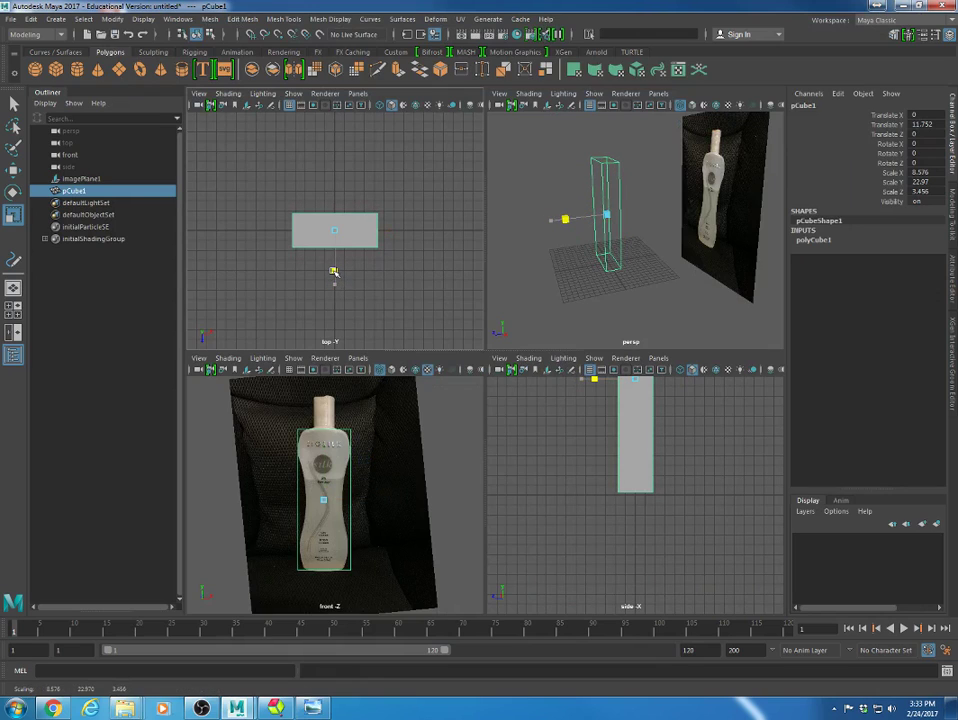
{"action": "left_click", "coordinate": [435, 305]}
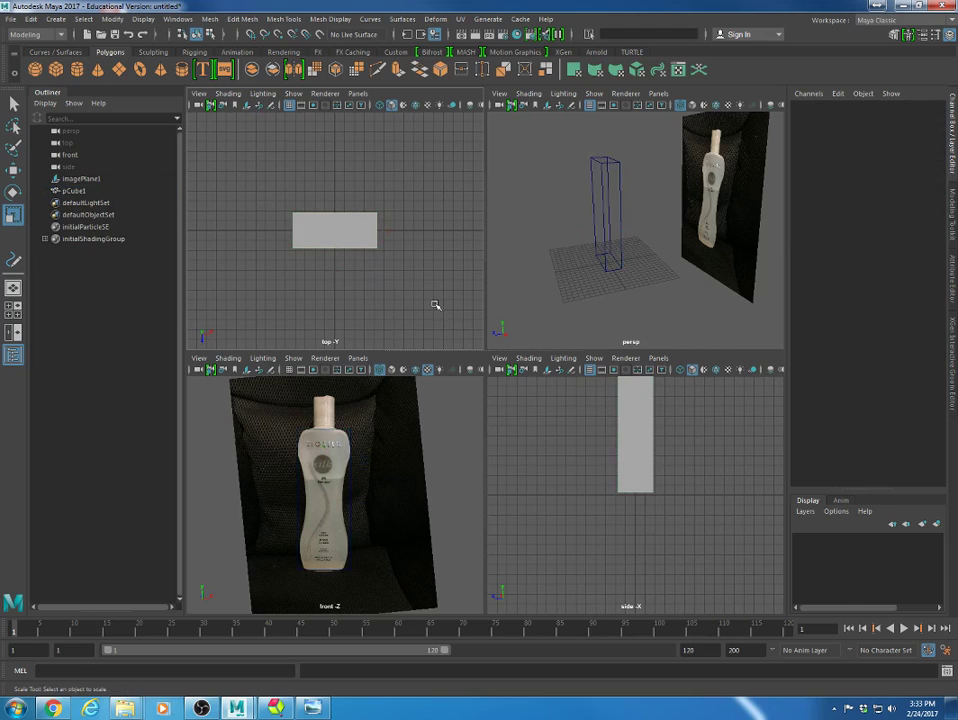
{"action": "left_click", "coordinate": [361, 234]}
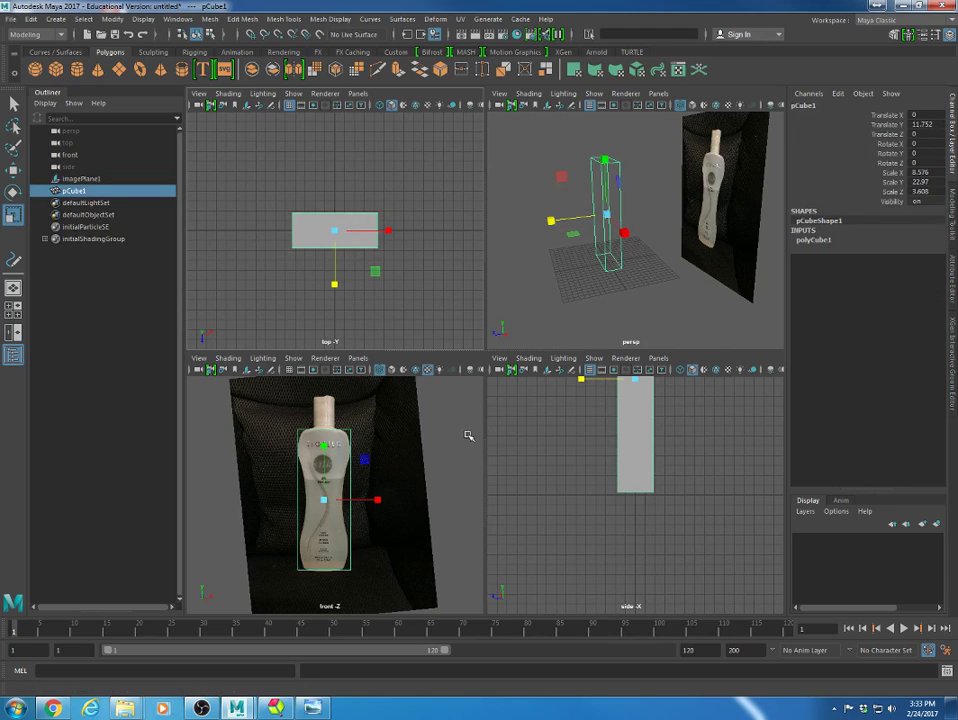
{"action": "left_click", "coordinate": [418, 460]}
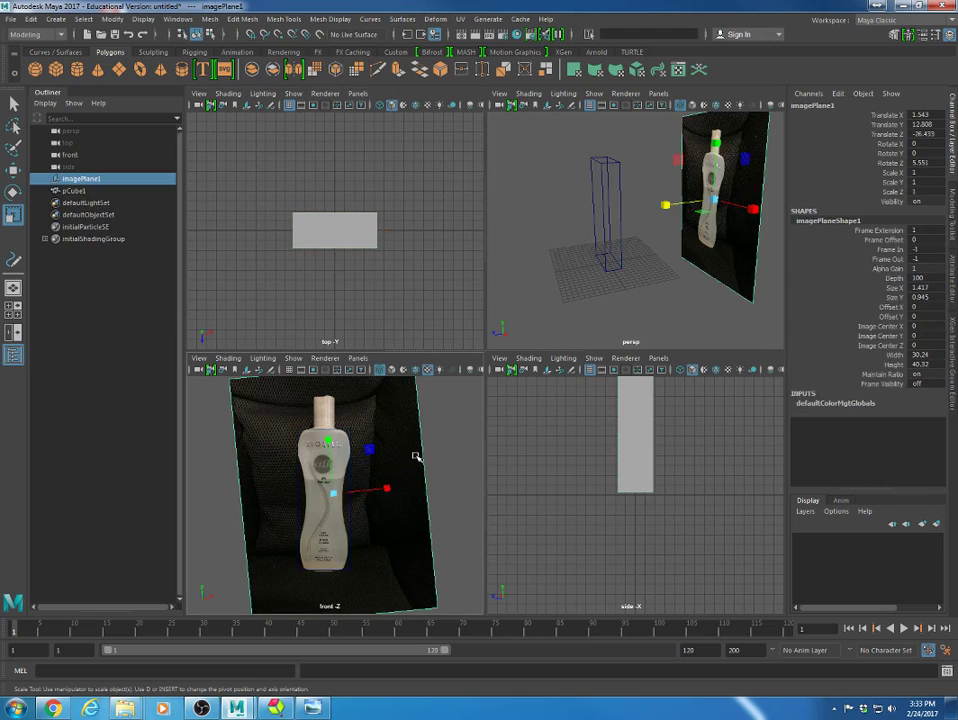
- Insert a horizontal edge loop around the middle of the box, level with the bottle's waist in the front view
{"action": "left_click", "coordinate": [365, 245]}
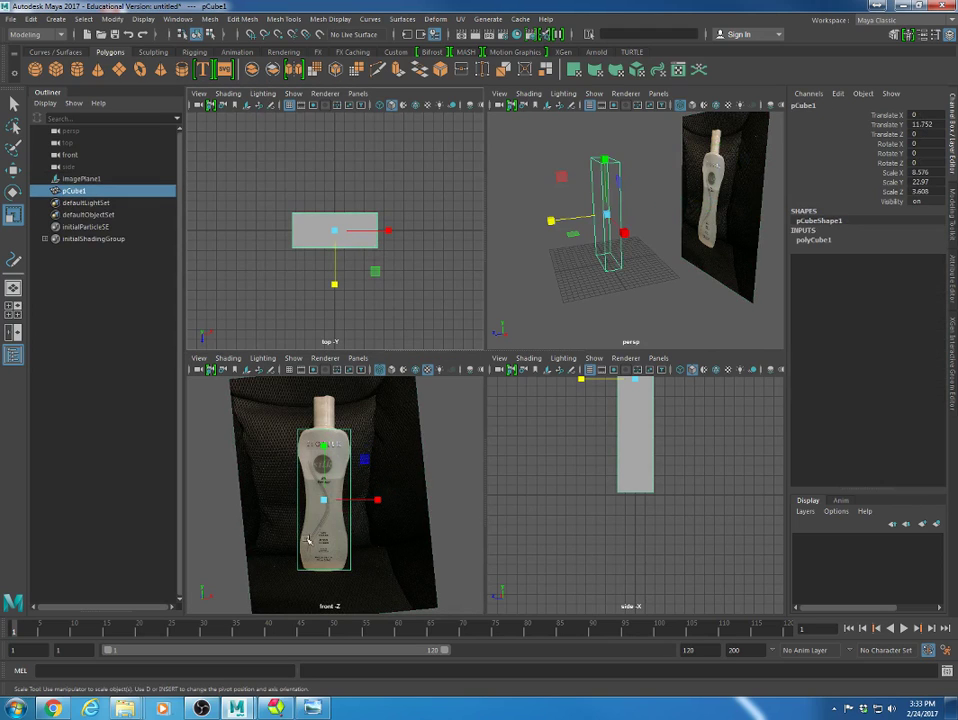
{"action": "key", "text": "space"}
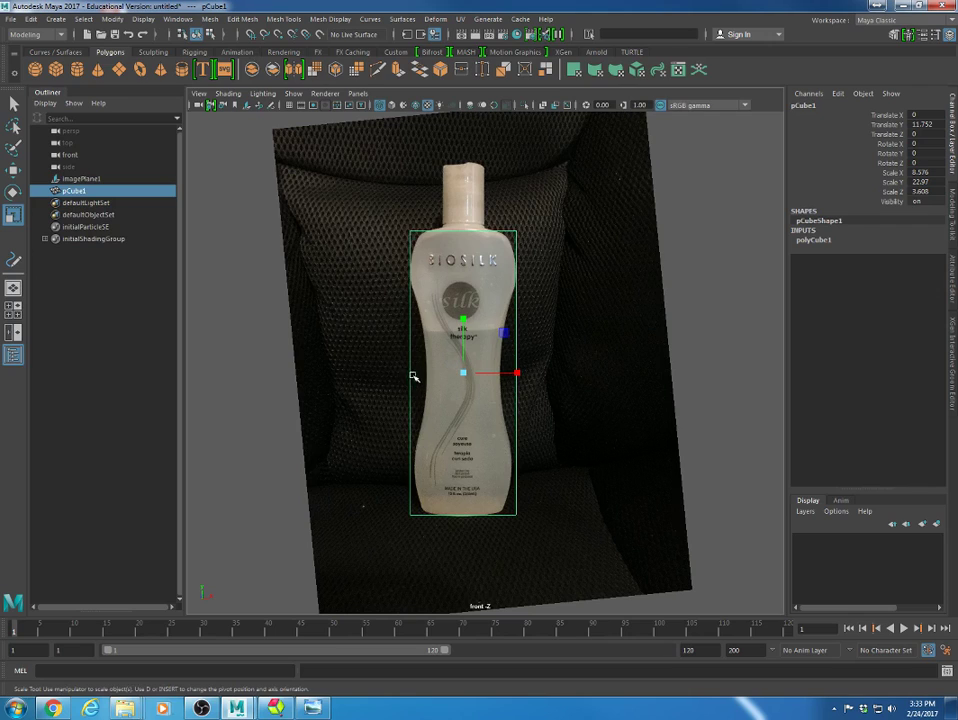
{"action": "left_click", "coordinate": [210, 20]}
{"action": "mouse_move", "coordinate": [284, 20]}
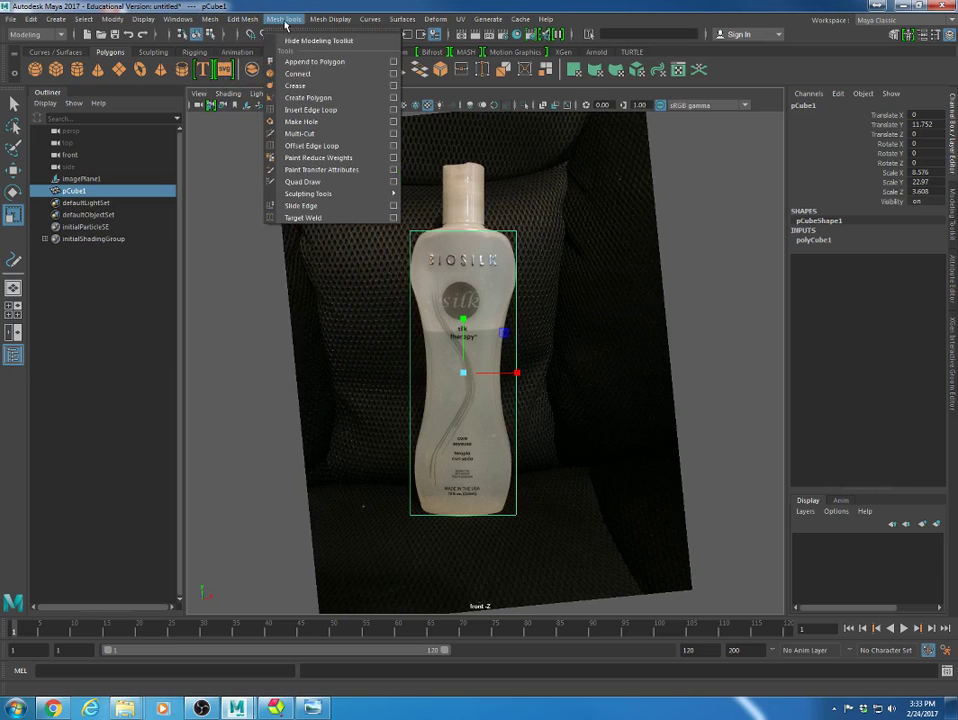
{"action": "left_click", "coordinate": [299, 110]}
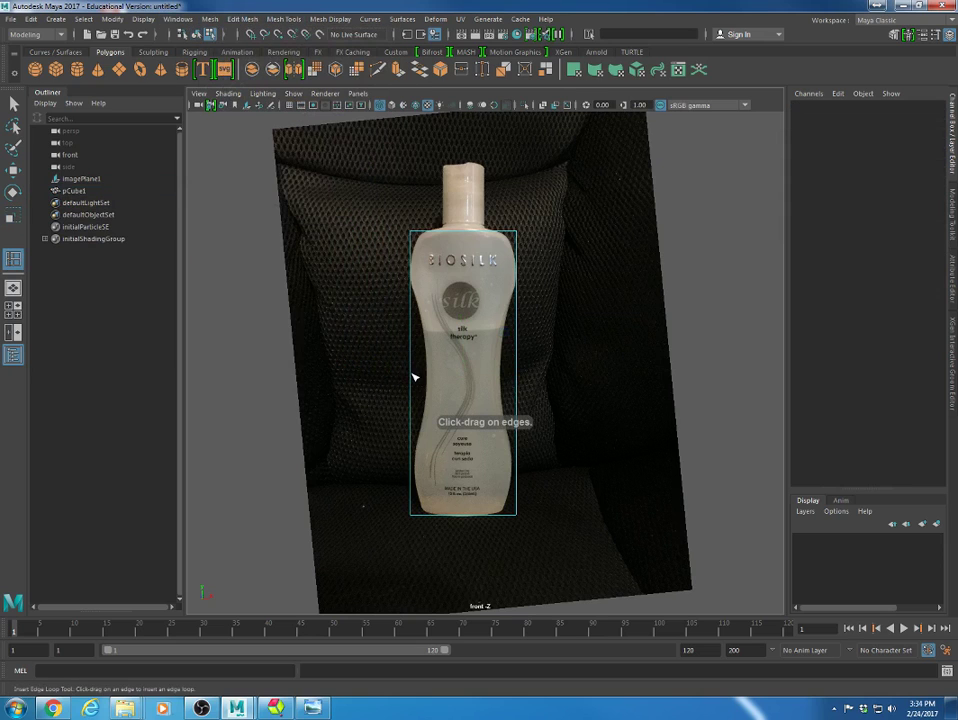
{"action": "mouse_move", "coordinate": [412, 374]}
{"action": "left_mouse_down"}
{"action": "mouse_move", "coordinate": [412, 384]}
{"action": "mouse_move", "coordinate": [413, 375]}
{"action": "left_mouse_up"}
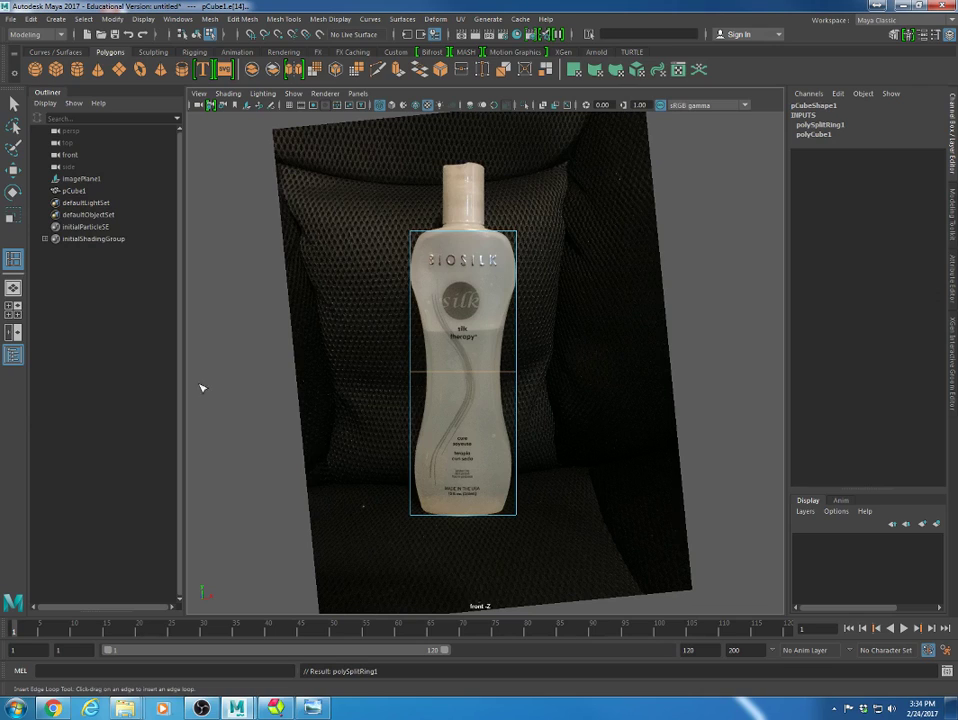
- Try to scale the middle edge loop uniformly to the bottle's waist, and adjust its depth in the side view
{"action": "key", "text": "r"}
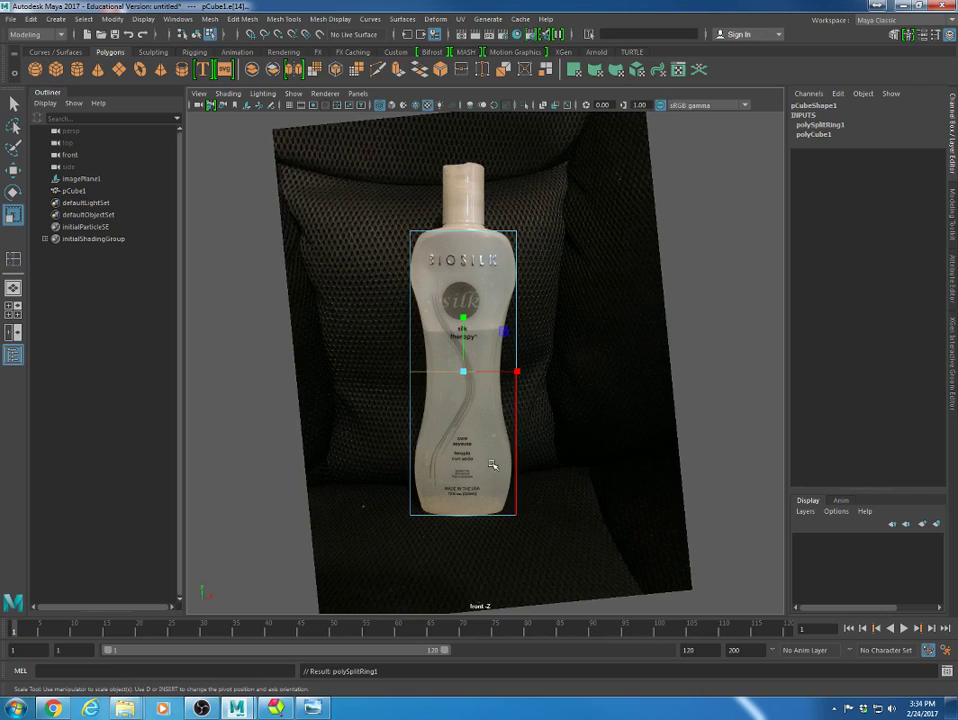
{"action": "left_click_drag", "start_coordinate": [462, 372], "coordinate": [447, 376]}
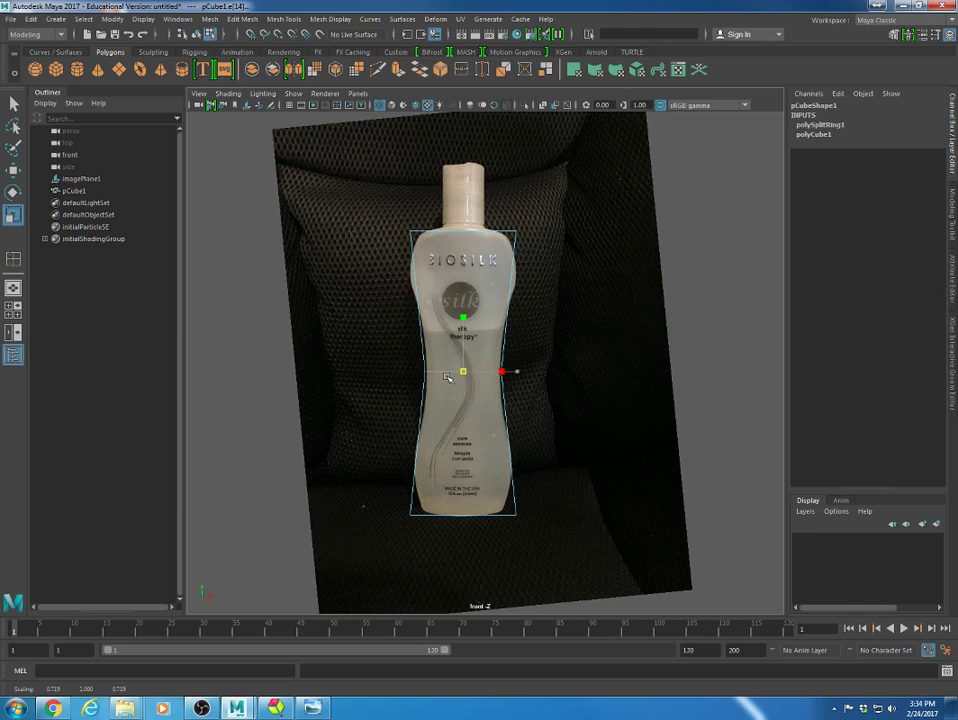
{"action": "key", "text": "space"}
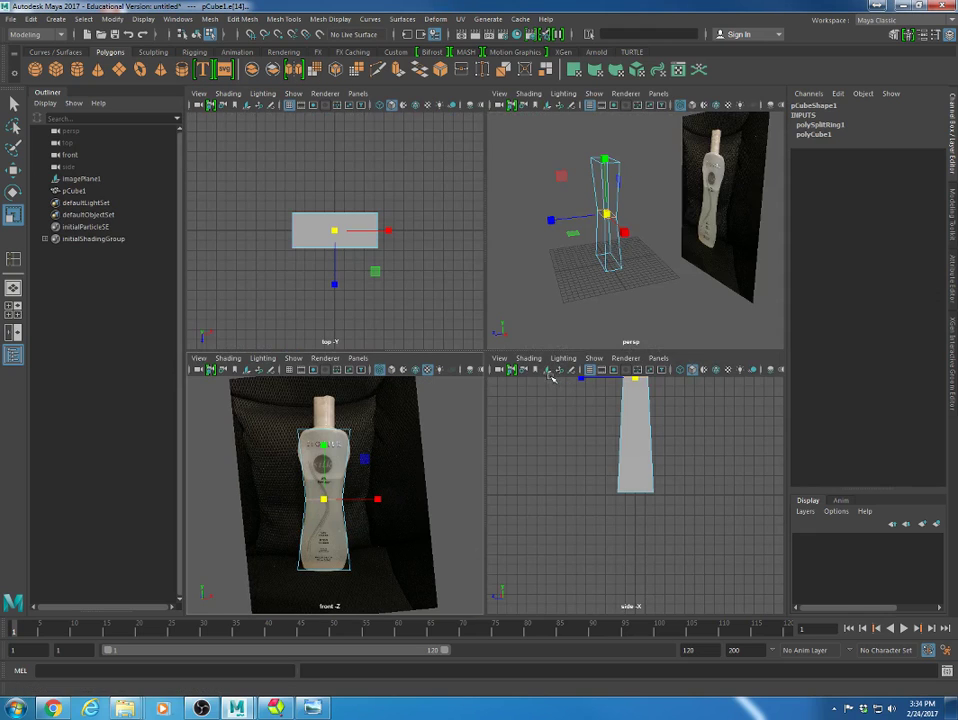
{"action": "left_click_drag", "start_coordinate": [644, 276], "coordinate": [617, 271], "text": "alt"}
{"action": "right_click_drag", "start_coordinate": [577, 214], "coordinate": [698, 234], "text": "alt"}
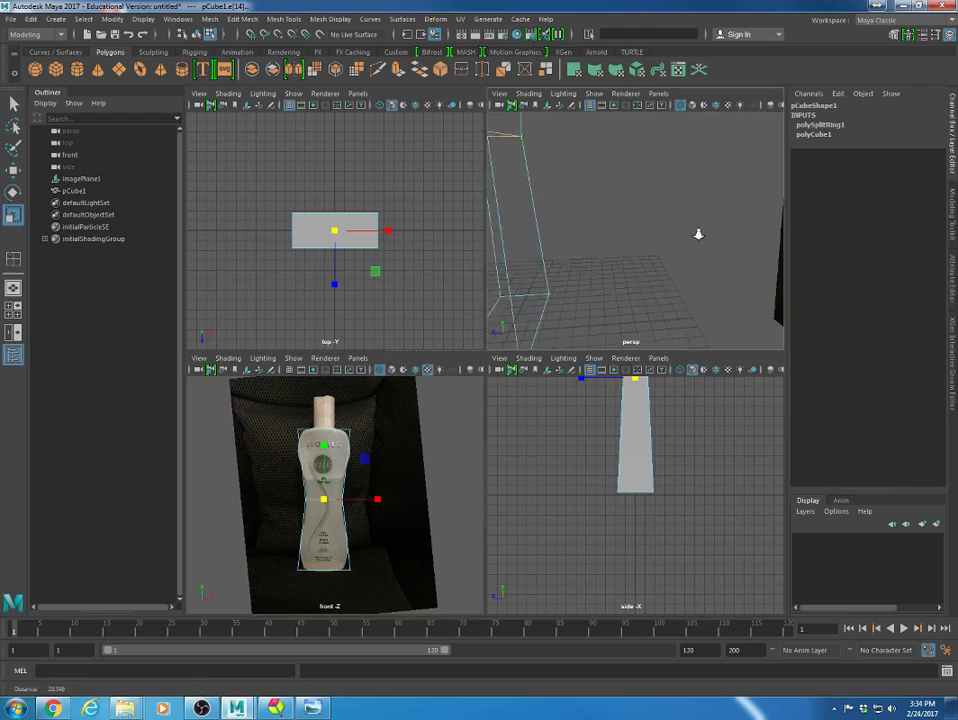
{"action": "key", "text": "f"}
{"action": "key", "text": "f"}
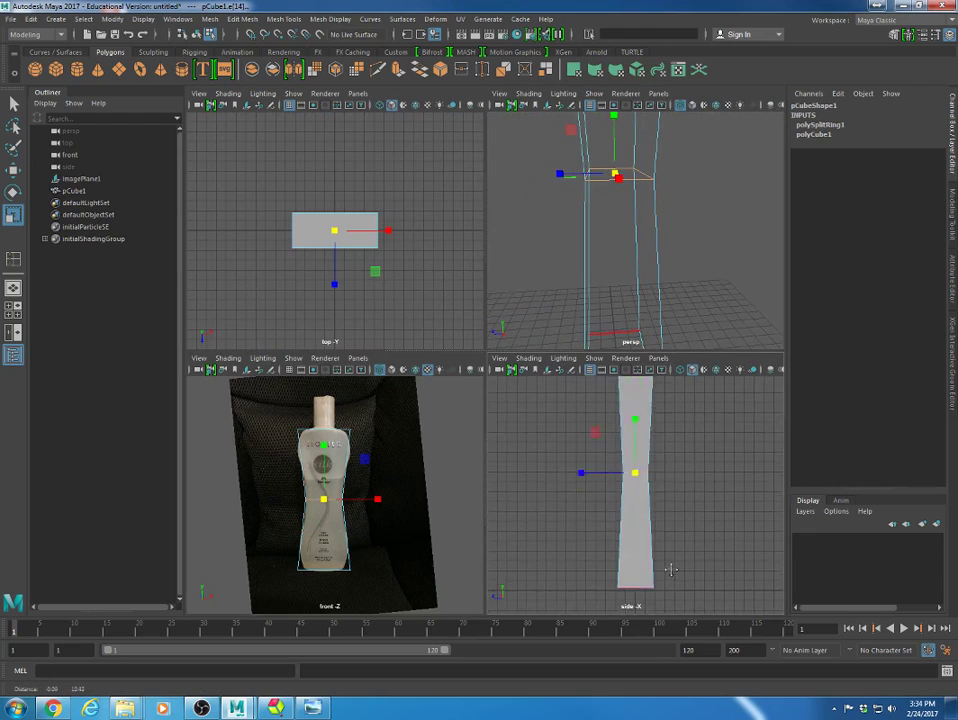
{"action": "middle_click_drag", "start_coordinate": [671, 569], "coordinate": [669, 616], "text": "alt"}
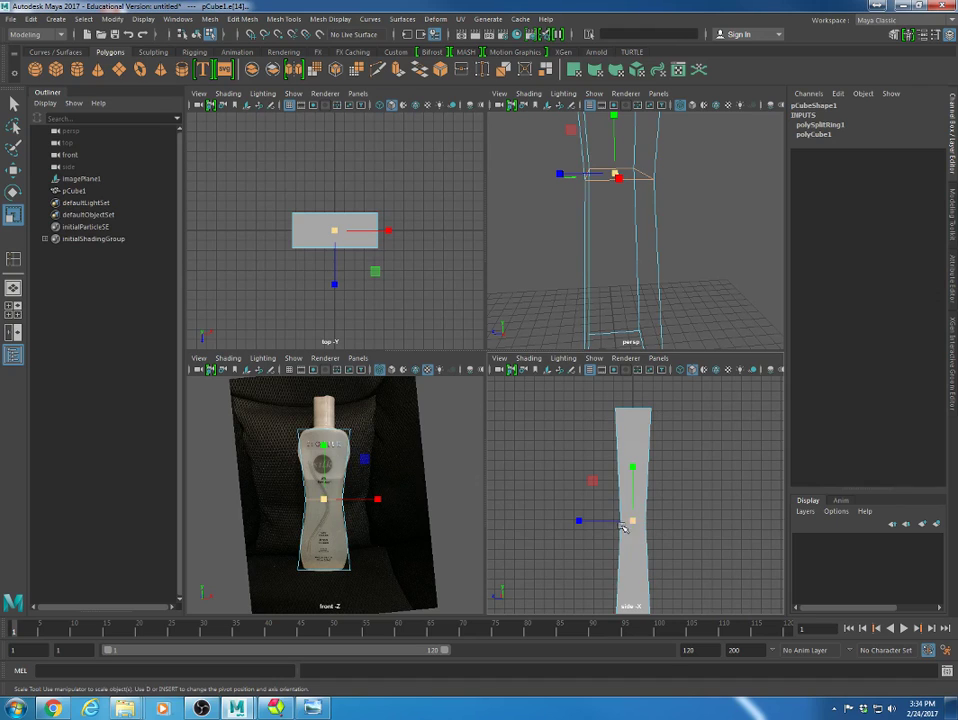
{"action": "left_click_drag", "start_coordinate": [579, 520], "coordinate": [572, 520]}
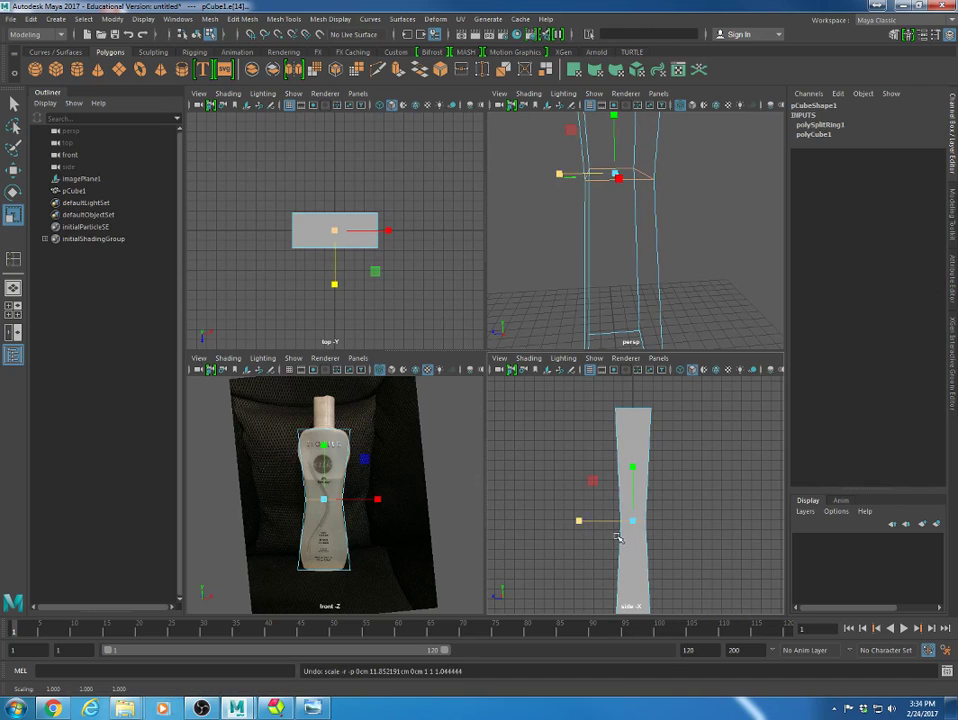
- Undo the scaling of the middle edge loop, keeping the inserted loop itself
{"action": "key", "text": "ctrl+z"}
{"action": "key", "text": "ctrl+z"}
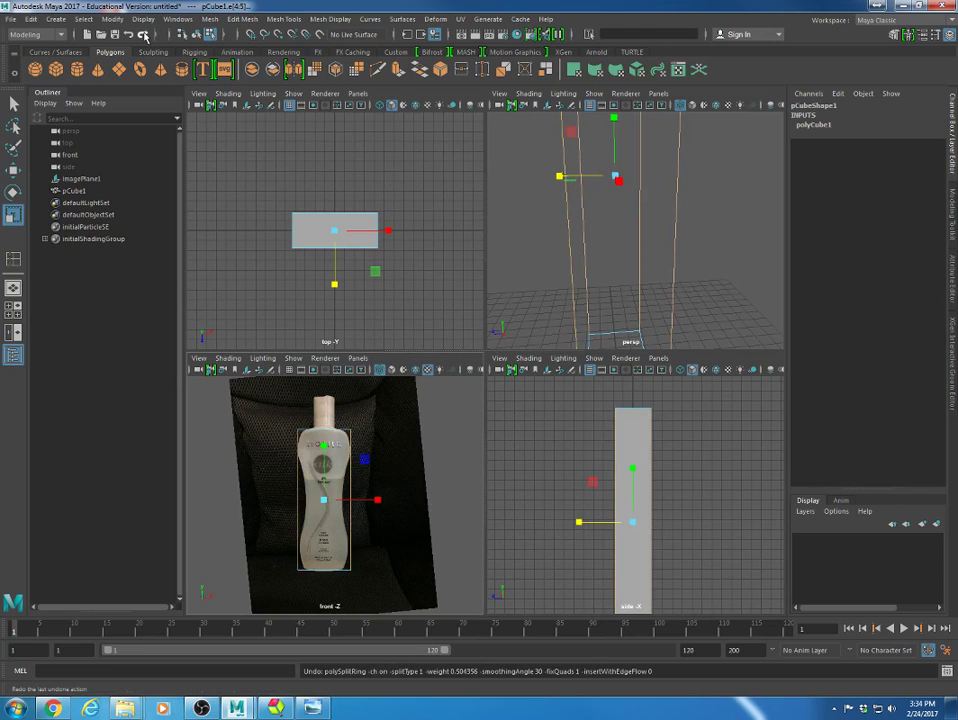
{"action": "left_click", "coordinate": [143, 35]}
- Scale the middle edge loop along X only in the front view so it matches the bottle's waist
{"action": "scroll", "coordinate": [449, 560], "scroll_direction": "up", "scroll_amount": 3}
{"action": "key", "text": "space"}
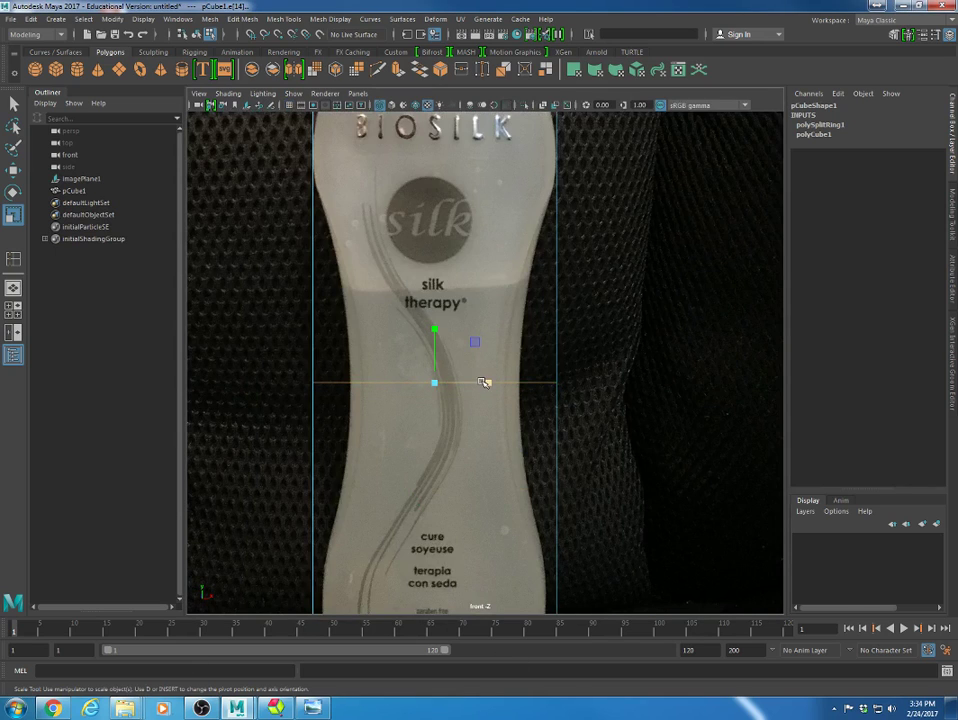
{"action": "left_click_drag", "start_coordinate": [490, 382], "coordinate": [475, 386]}
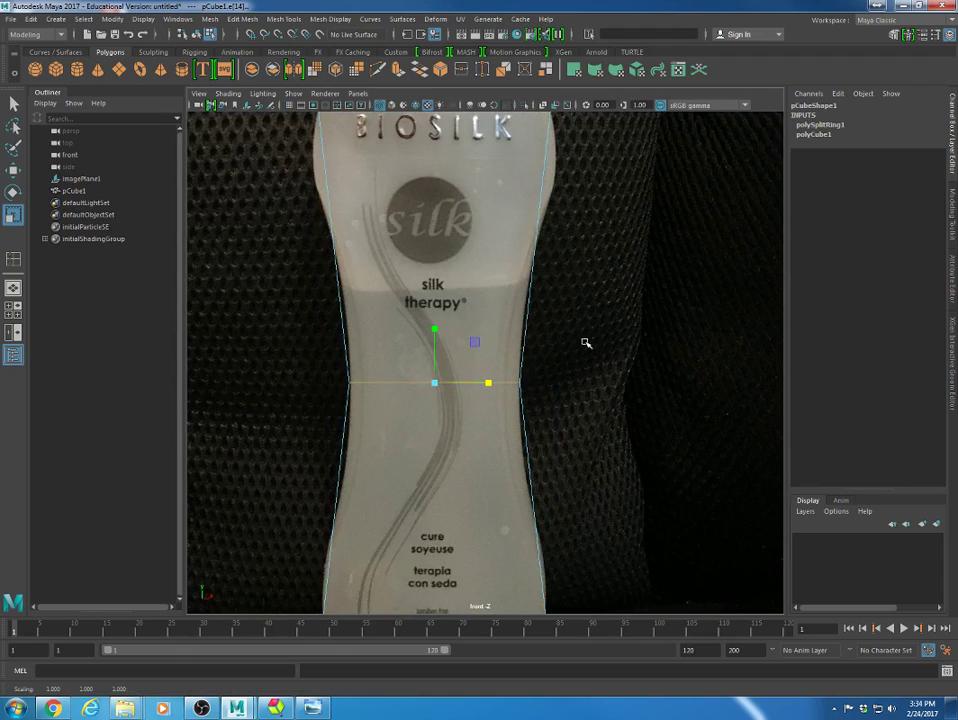
- Insert an edge loop just below the BIOSILK lettering and widen it along X to the bottle's shoulder outline
{"action": "middle_click_drag", "start_coordinate": [600, 347], "coordinate": [615, 453], "text": "alt"}
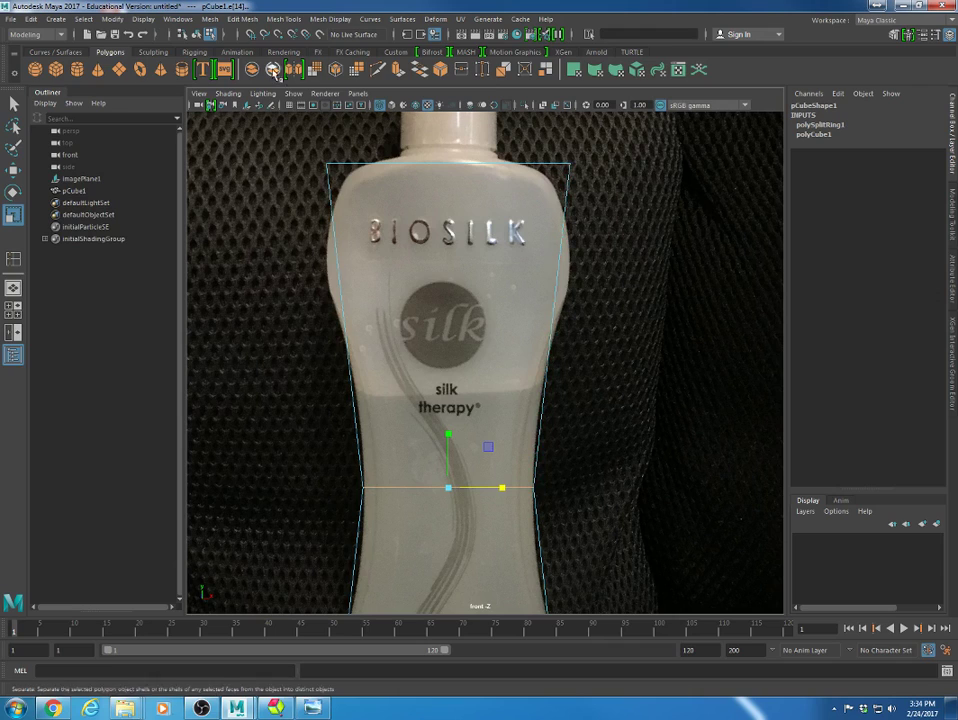
{"action": "left_click", "coordinate": [14, 260]}
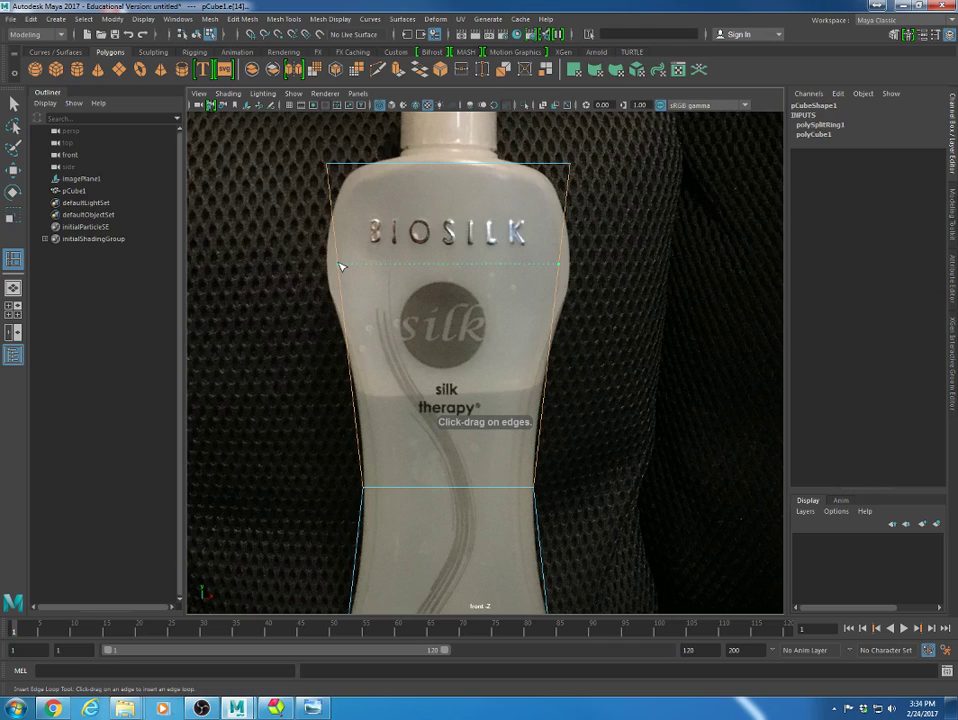
{"action": "left_click", "coordinate": [341, 266]}
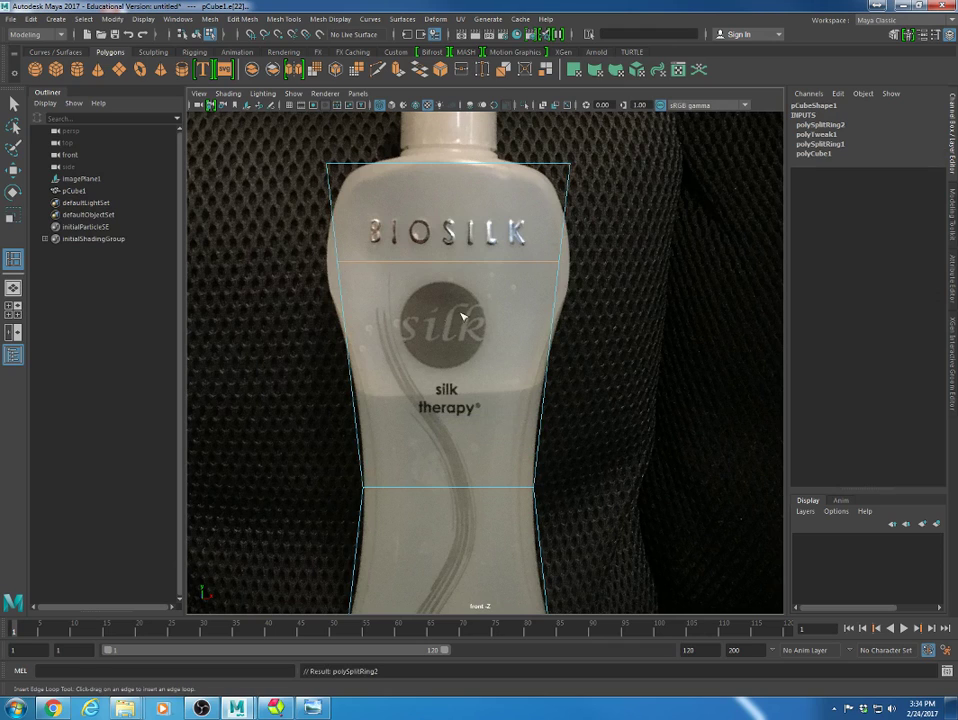
{"action": "key", "text": "r"}
{"action": "left_click_drag", "start_coordinate": [503, 263], "coordinate": [511, 263]}
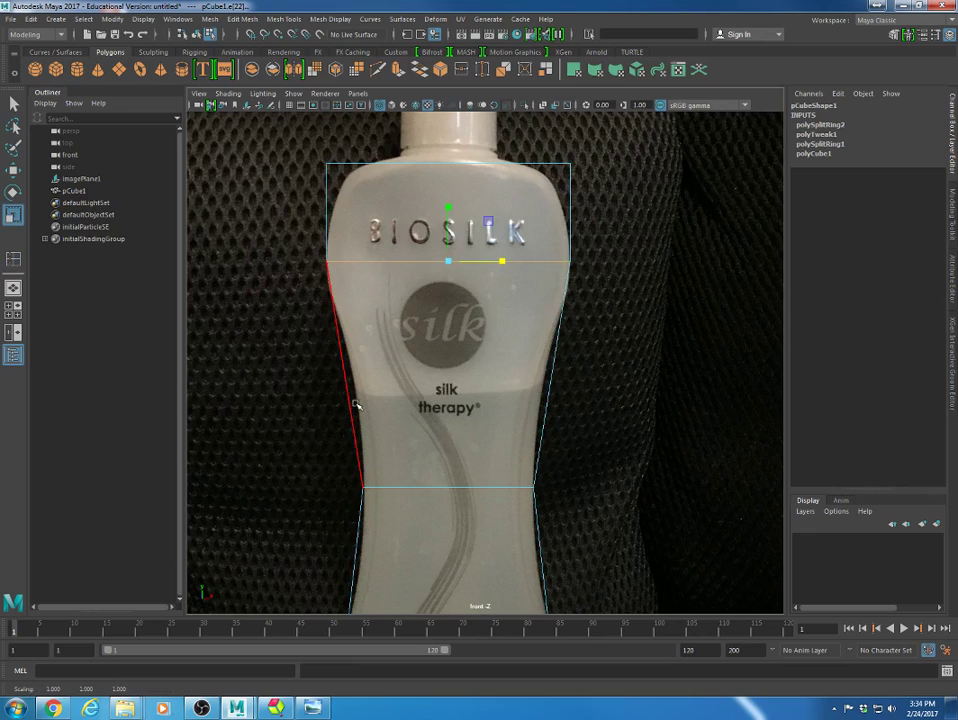
- Insert an edge loop at the "silk therapy" text and narrow it along X to the bottle's outline
{"action": "key", "text": "y"}
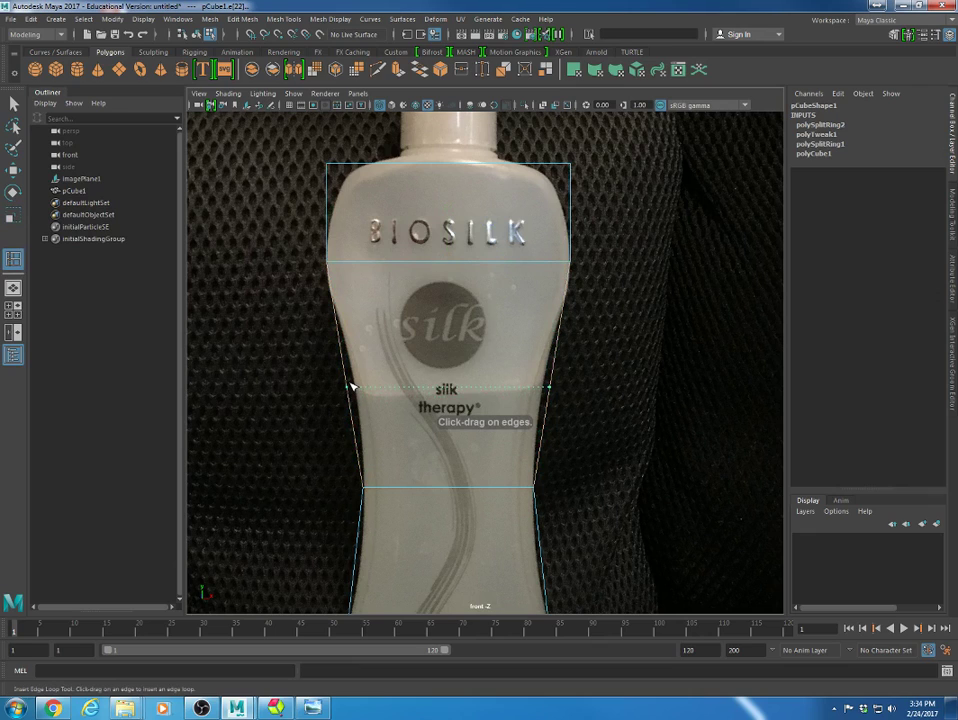
{"action": "left_click", "coordinate": [351, 386]}
{"action": "key", "text": "r"}
{"action": "left_click_drag", "start_coordinate": [504, 387], "coordinate": [497, 388]}
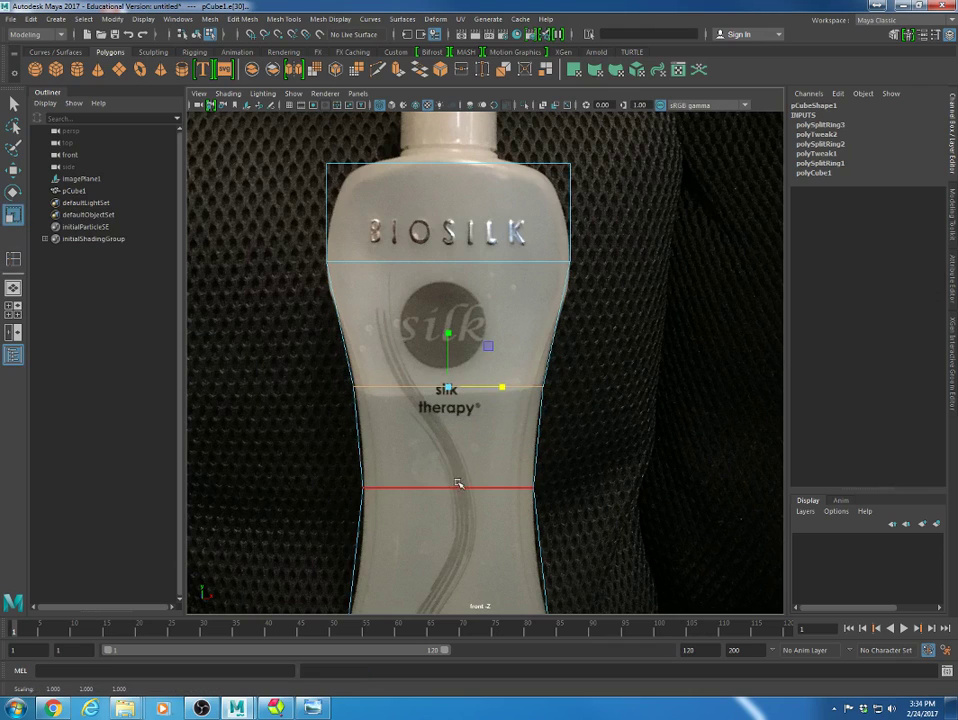
- Insert an edge loop below the "terapia con seda" text and fit its width to the bottle's lower bulge
{"action": "key", "text": "y"}
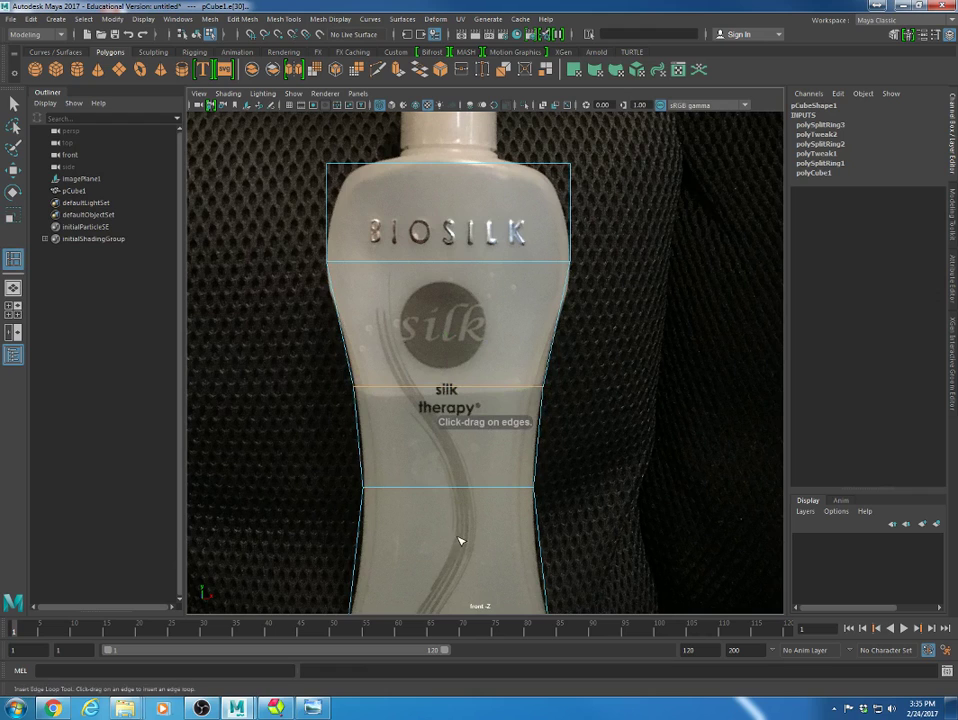
{"action": "middle_click_drag", "start_coordinate": [459, 537], "coordinate": [490, 252], "text": "alt"}
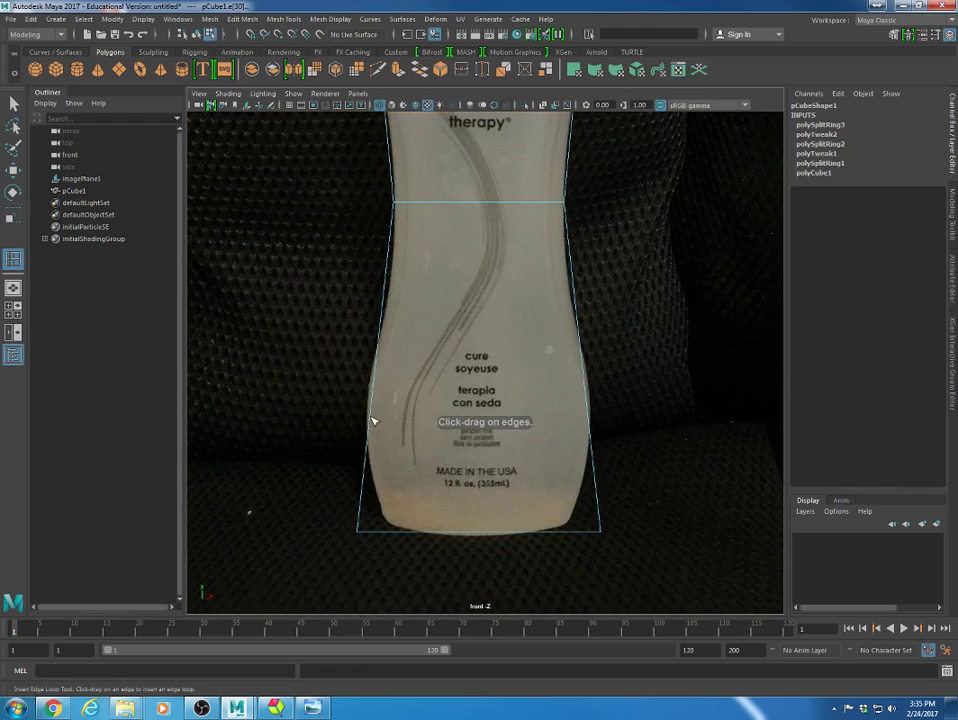
{"action": "left_click_drag", "start_coordinate": [372, 420], "coordinate": [370, 419]}
{"action": "key", "text": "r"}
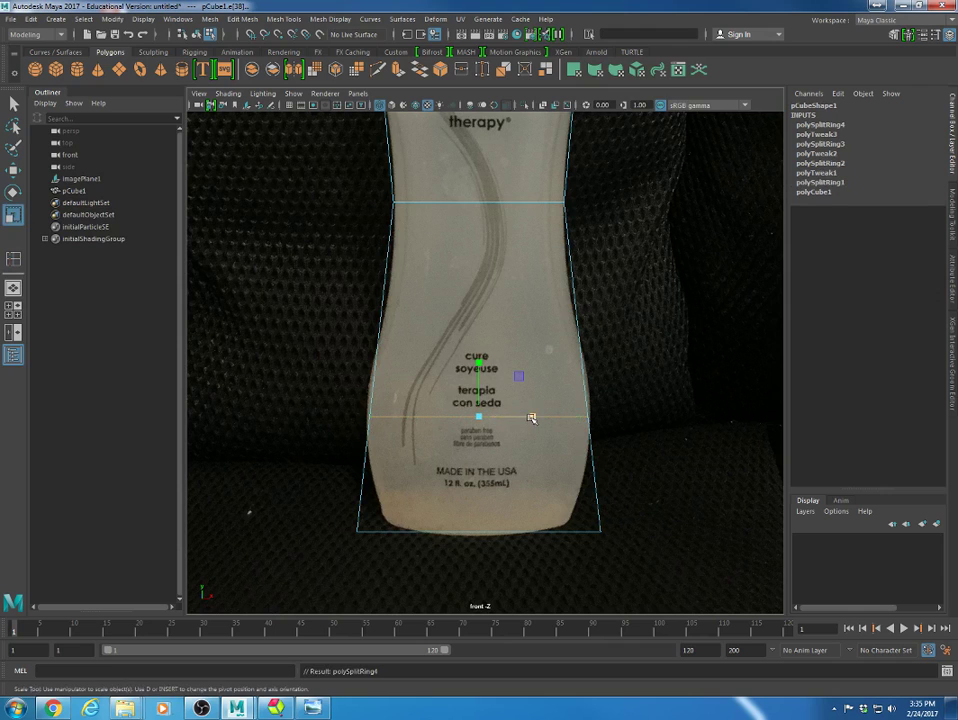
{"action": "left_click", "coordinate": [531, 417]}
- Insert an edge loop between the waist and the lower bulge and narrow it along X to the bottle's outline
{"action": "key", "text": "y"}
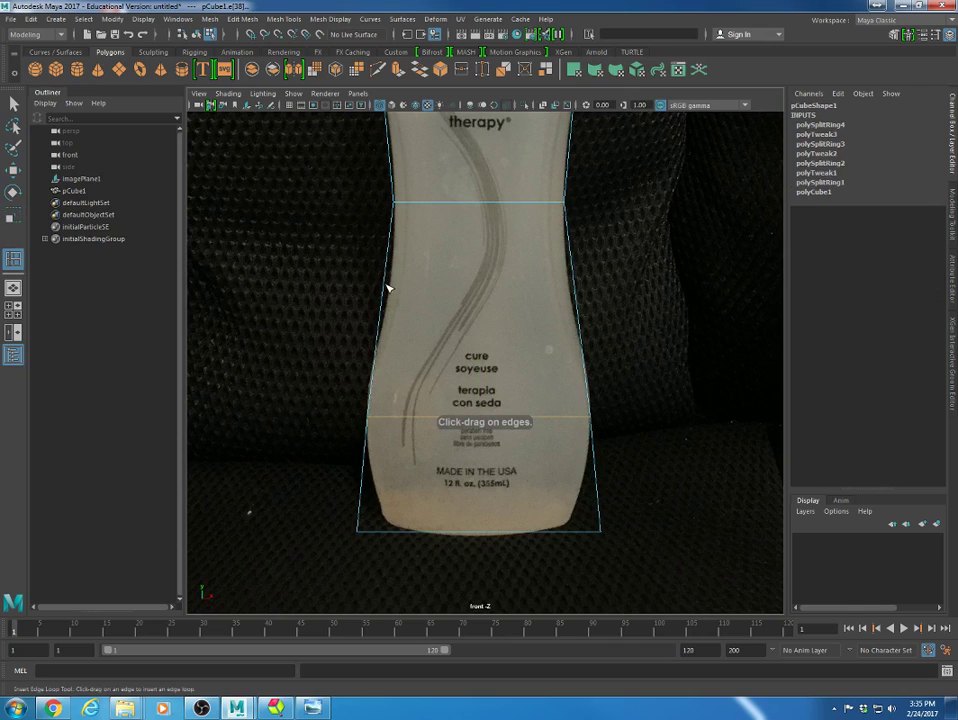
{"action": "left_click", "coordinate": [386, 296]}
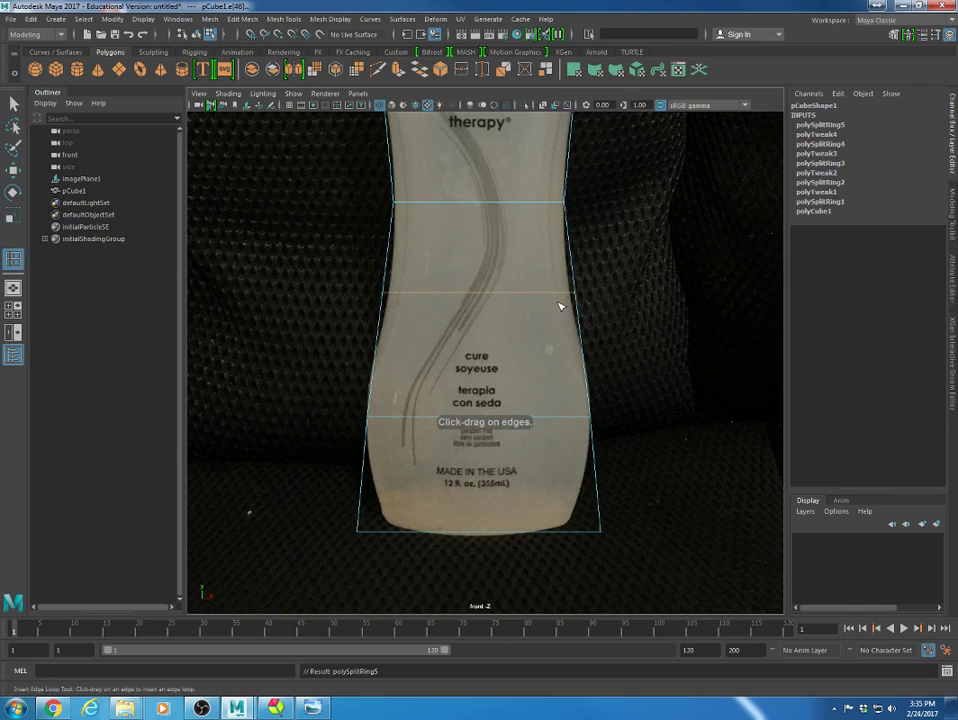
{"action": "key", "text": "w"}
{"action": "key", "text": "r"}
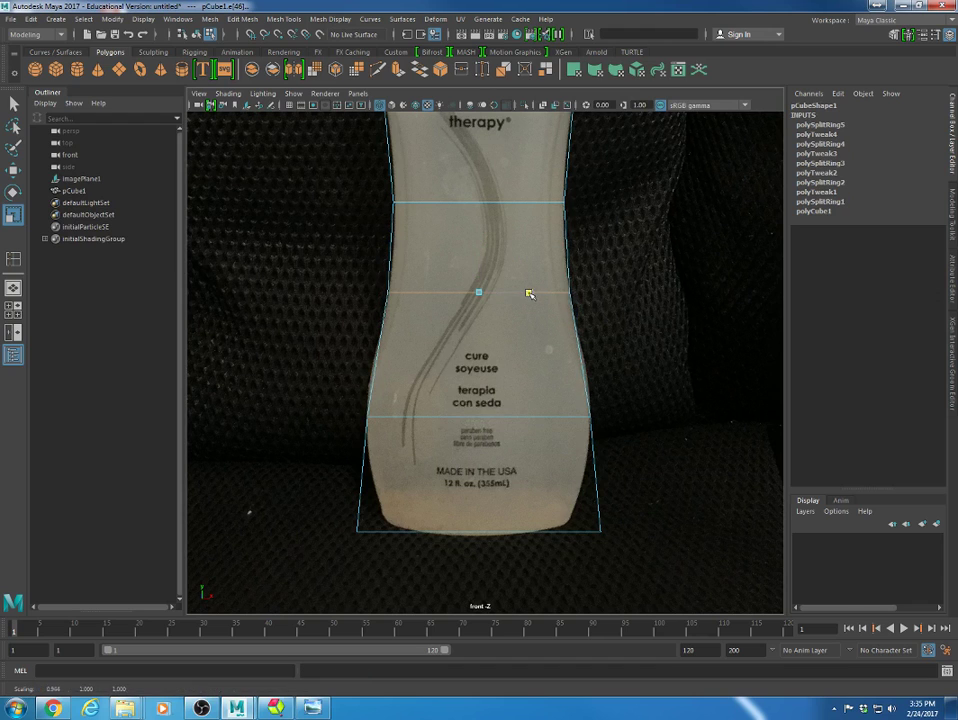
- Examine the shaped box and its edge loops in the perspective view
{"action": "key", "text": "space"}
{"action": "left_click_drag", "start_coordinate": [449, 321], "coordinate": [456, 302]}
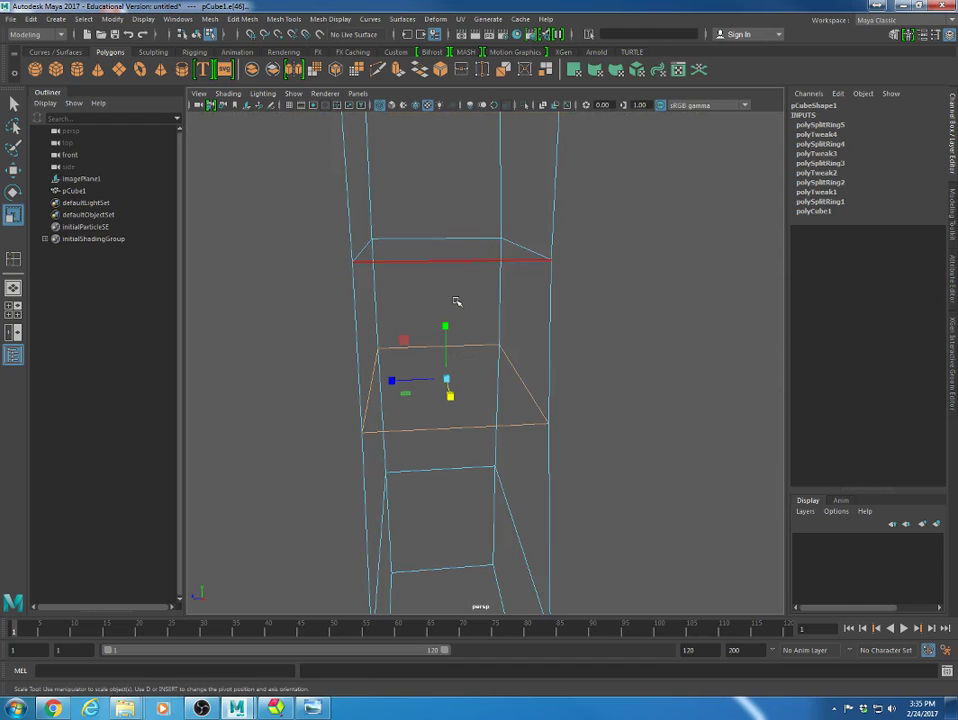
{"action": "left_click", "coordinate": [688, 434]}
{"action": "scroll", "coordinate": [428, 368], "scroll_direction": "down", "scroll_amount": 5}
{"action": "left_click_drag", "start_coordinate": [428, 368], "coordinate": [511, 374], "text": "alt"}
{"action": "scroll", "coordinate": [551, 377], "scroll_direction": "up", "scroll_amount": 3}
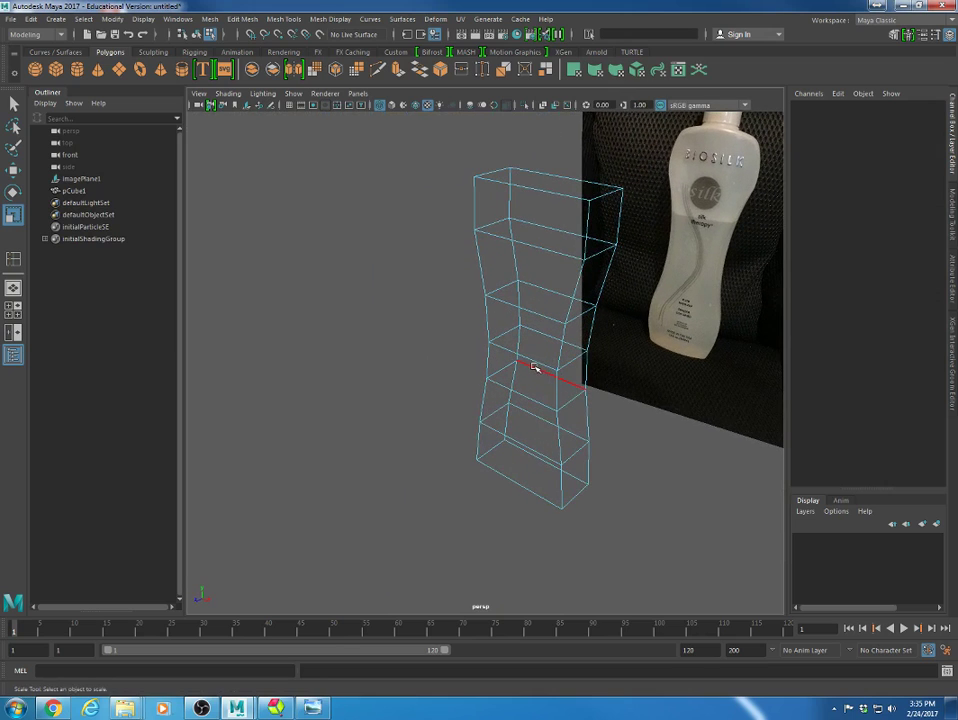
{"action": "key", "text": "w"}
{"action": "right_click_drag", "start_coordinate": [535, 368], "coordinate": [532, 330]}
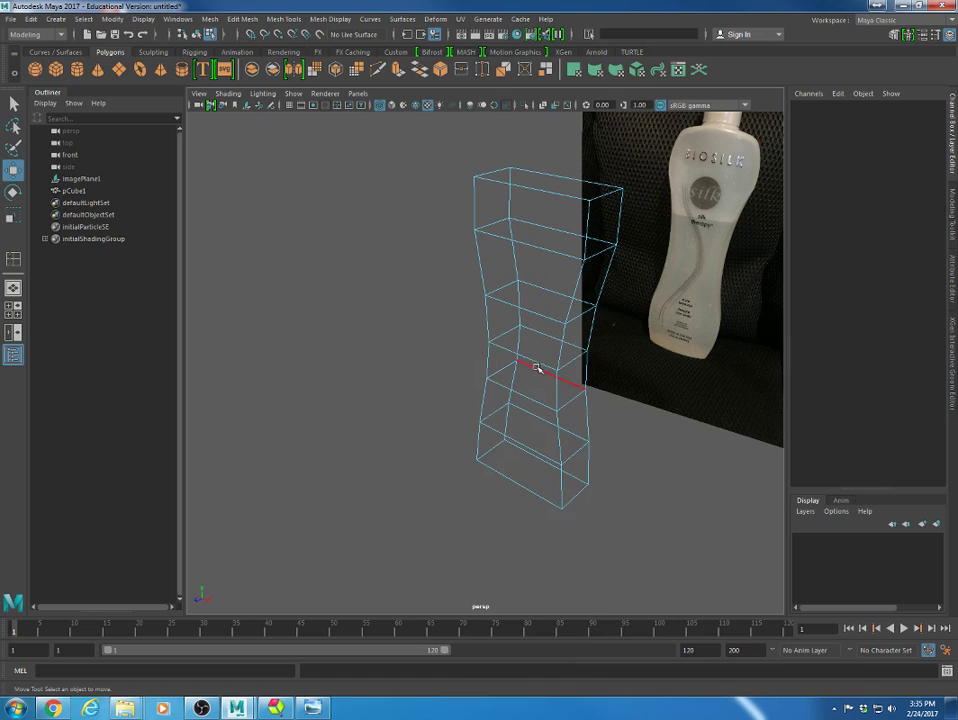
{"action": "left_click", "coordinate": [538, 358]}
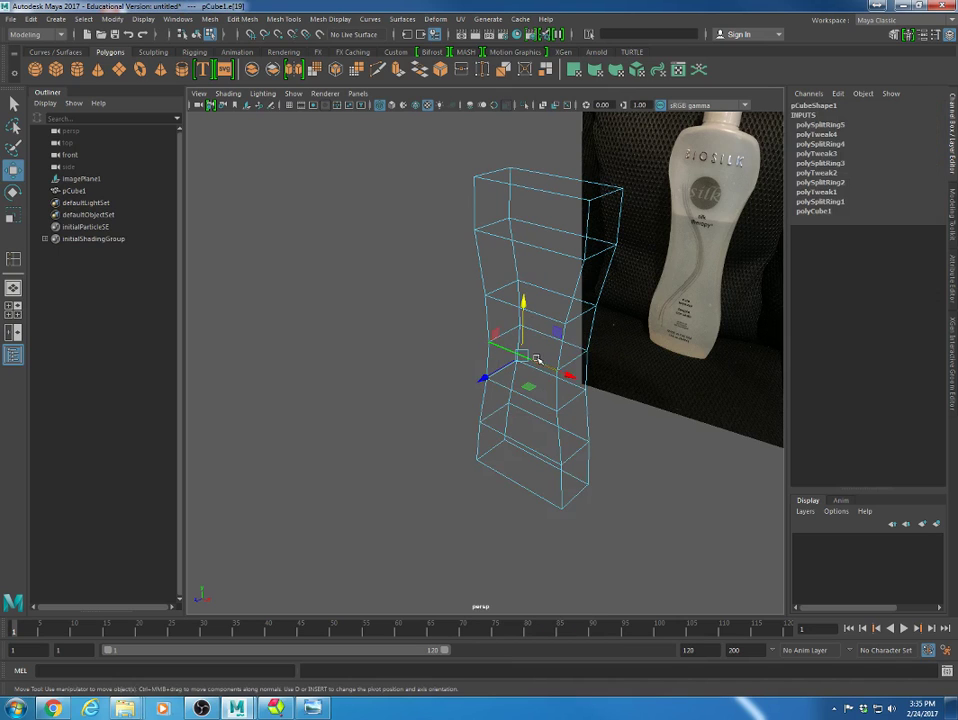
- Turn on shaded display in the perspective view and inspect the bottle mesh's sides and top face
{"action": "left_click_drag", "start_coordinate": [617, 431], "coordinate": [641, 426], "text": "alt"}
{"action": "key", "text": "5"}
{"action": "scroll", "coordinate": [558, 421], "scroll_direction": "up", "scroll_amount": 5}
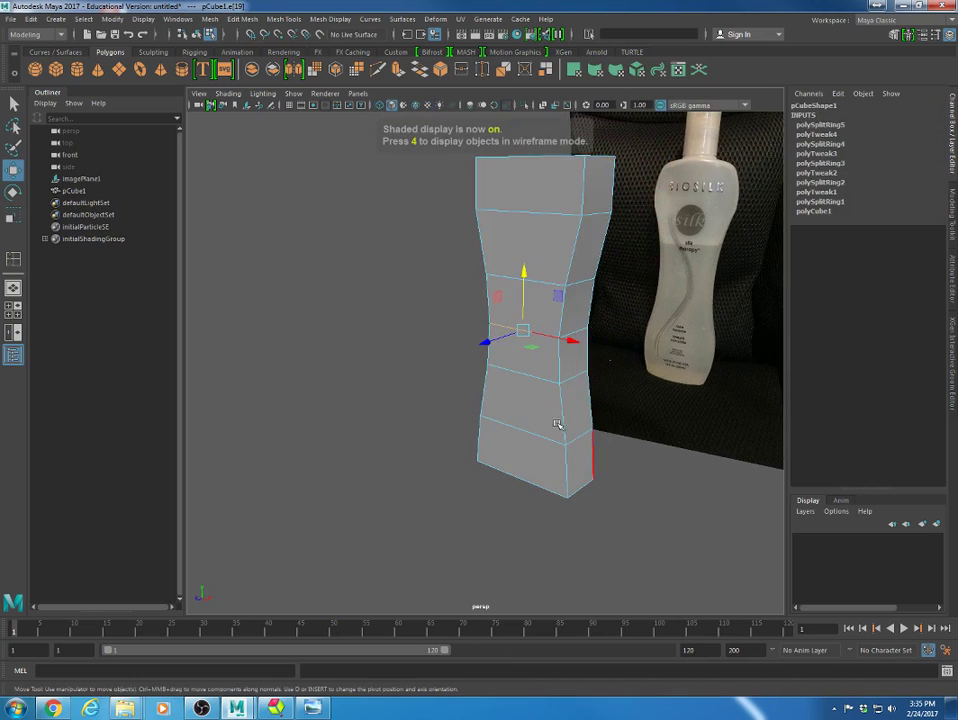
{"action": "left_click", "coordinate": [400, 380]}
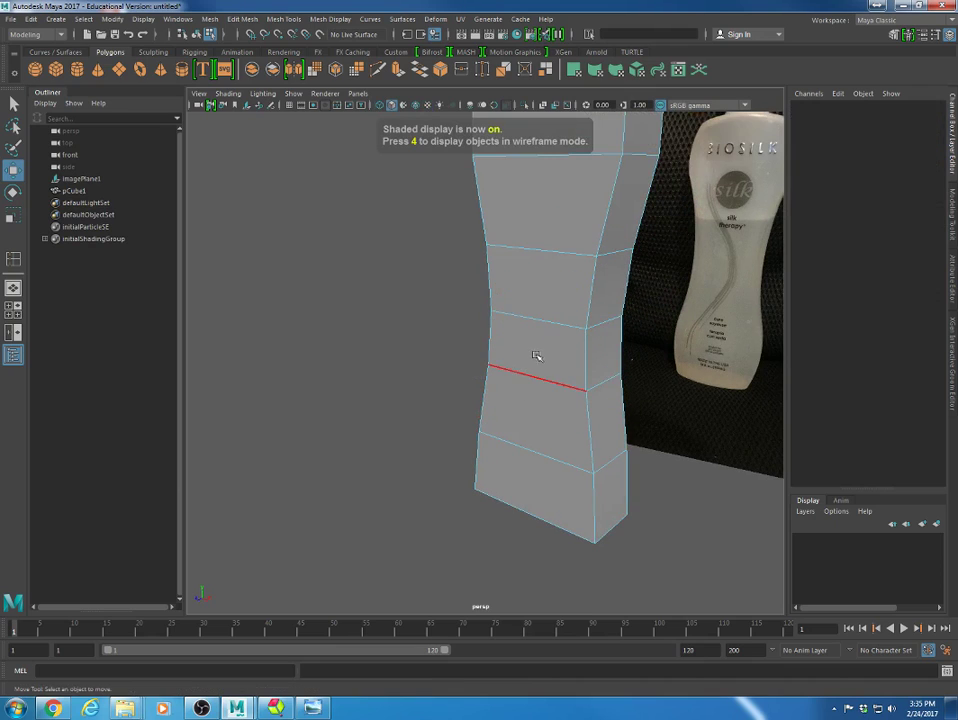
{"action": "left_click", "coordinate": [552, 322]}
{"action": "left_click_drag", "start_coordinate": [618, 424], "coordinate": [460, 436], "text": "alt"}
{"action": "left_click", "coordinate": [620, 428]}
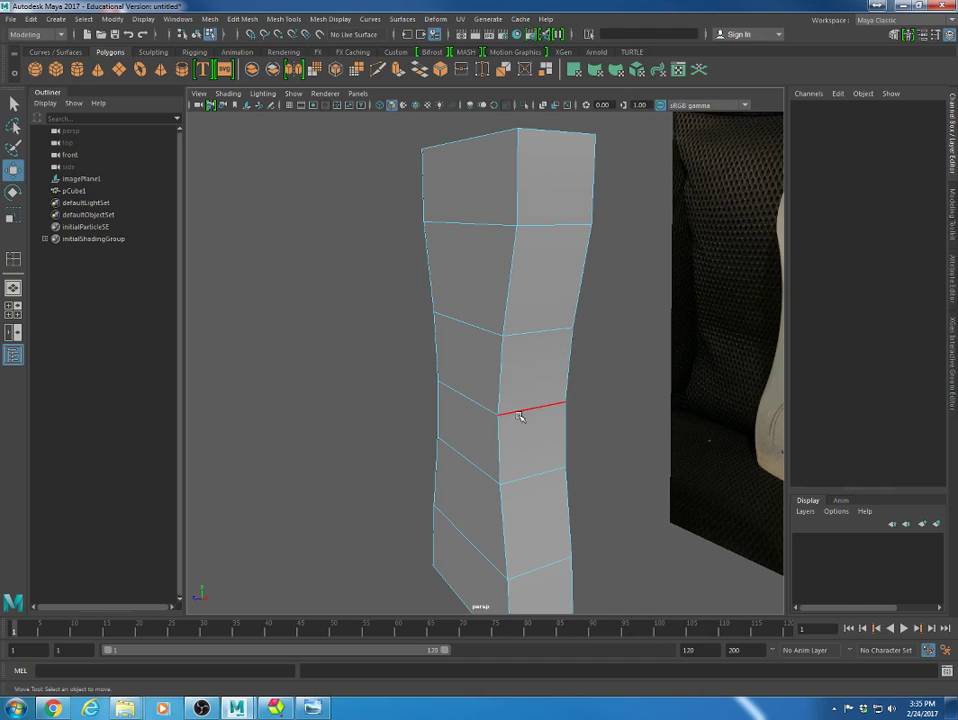
{"action": "left_click_drag", "start_coordinate": [466, 272], "coordinate": [541, 327], "text": "alt"}
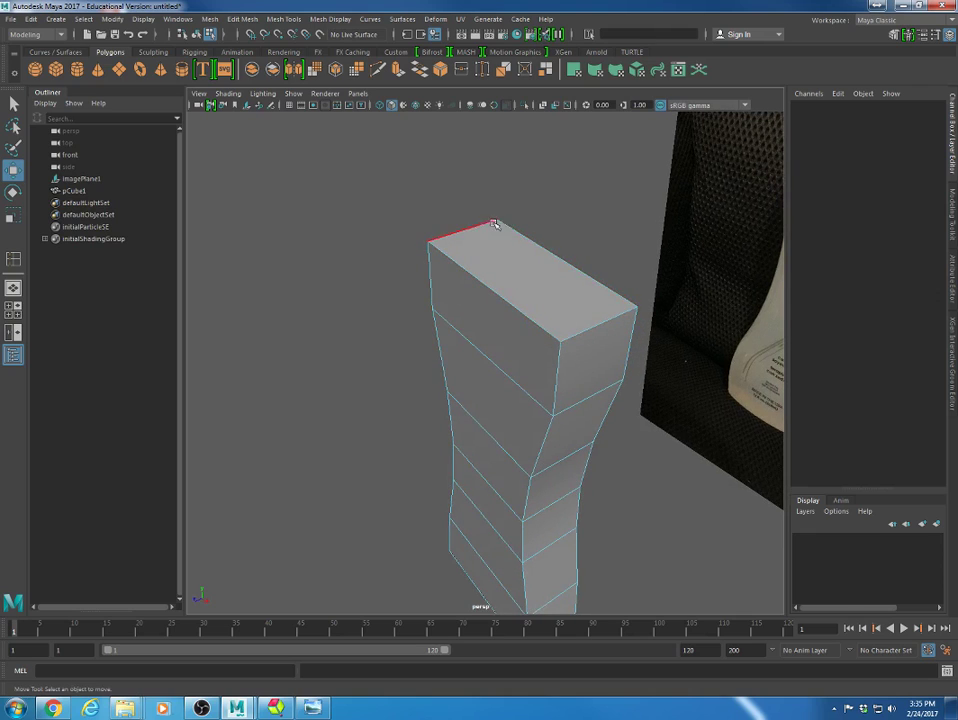
- Try selecting the edge loop around the box's front face and the four border edges of its top face
{"action": "left_click", "coordinate": [524, 316]}
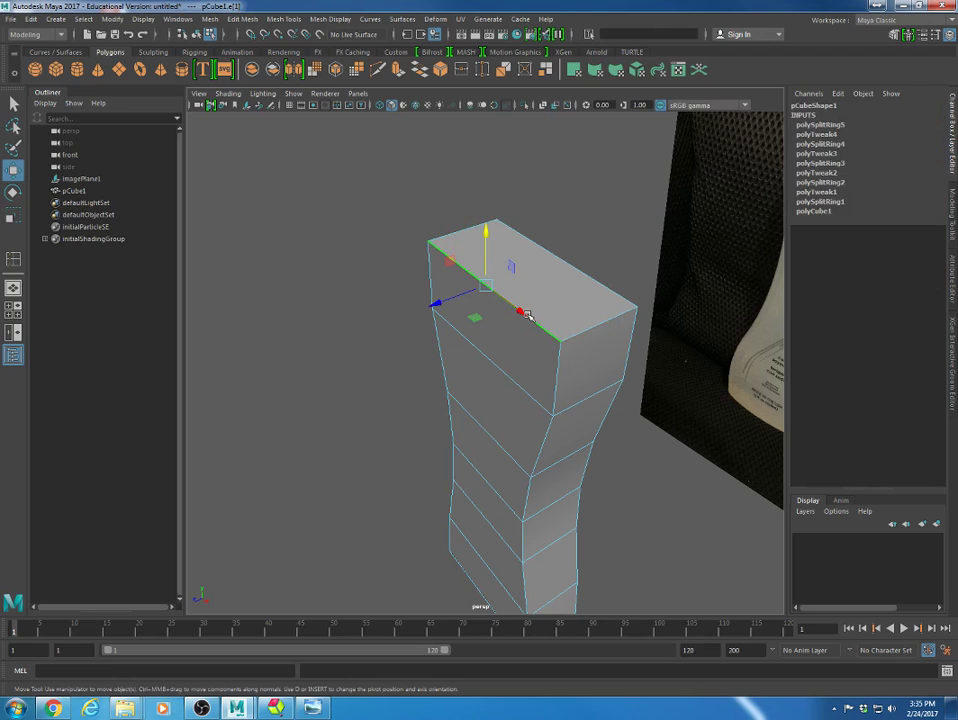
{"action": "left_click", "coordinate": [530, 316]}
{"action": "left_click", "coordinate": [559, 362]}
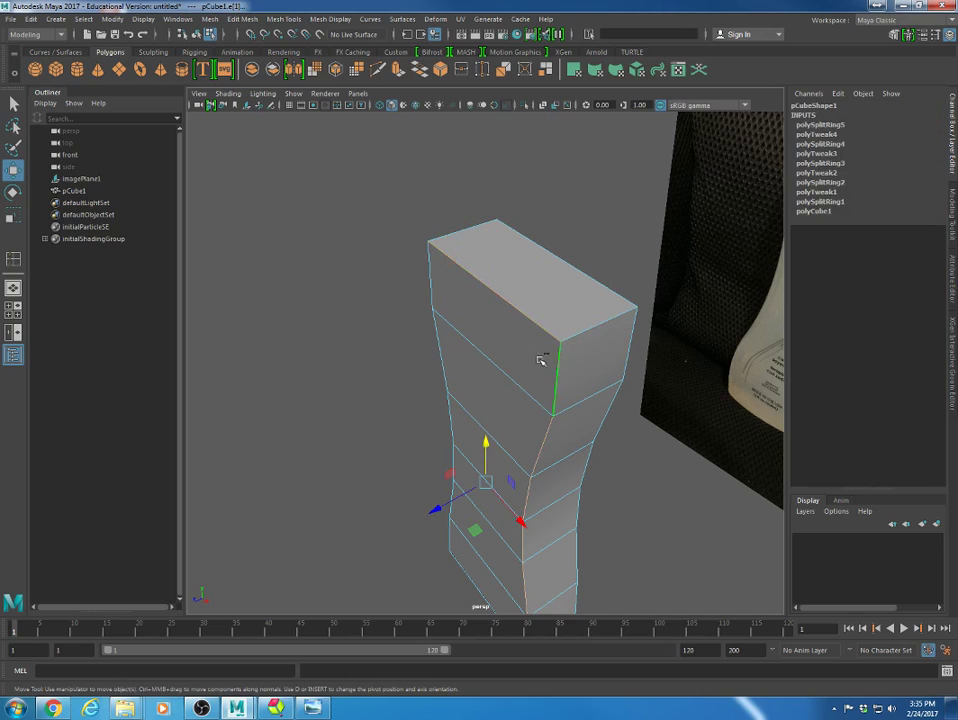
{"action": "left_click", "coordinate": [431, 292]}
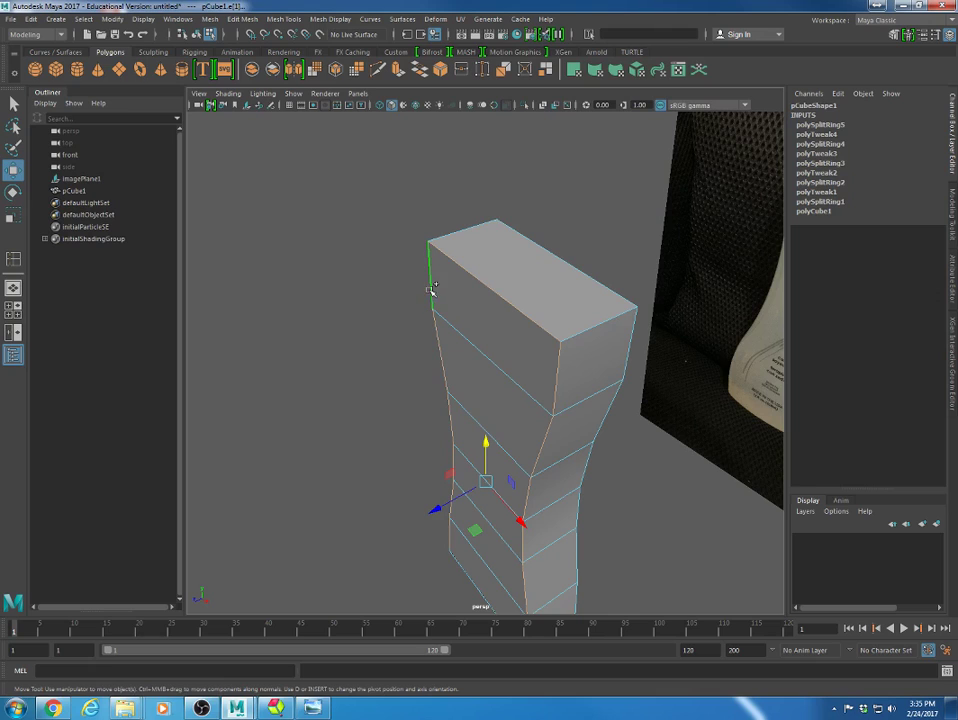
{"action": "left_click", "coordinate": [468, 580], "text": "shift"}
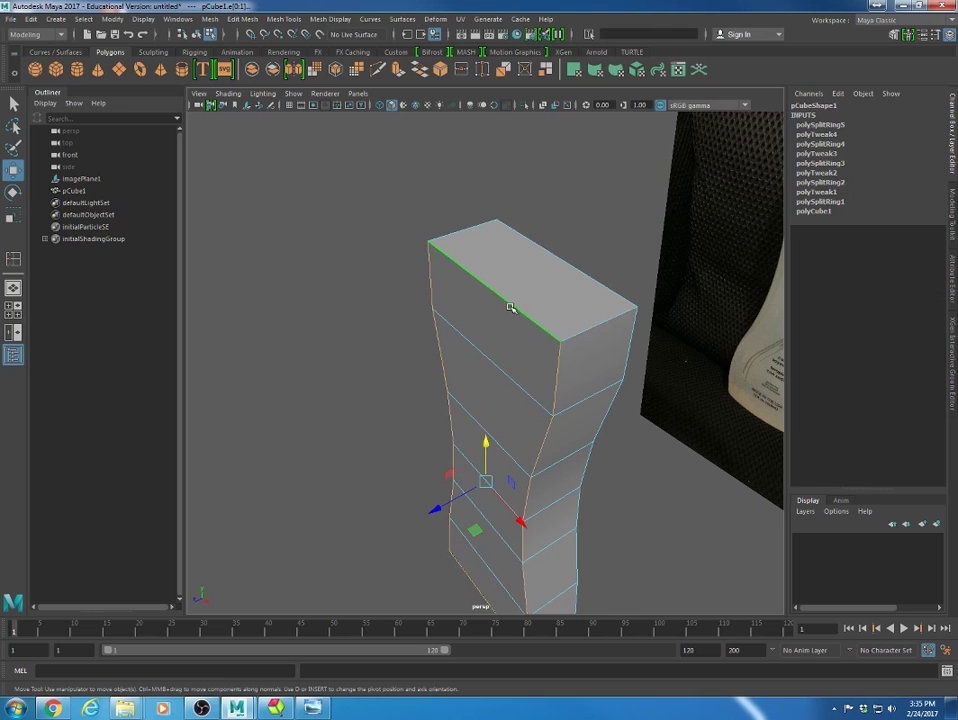
{"action": "left_click", "coordinate": [604, 285]}
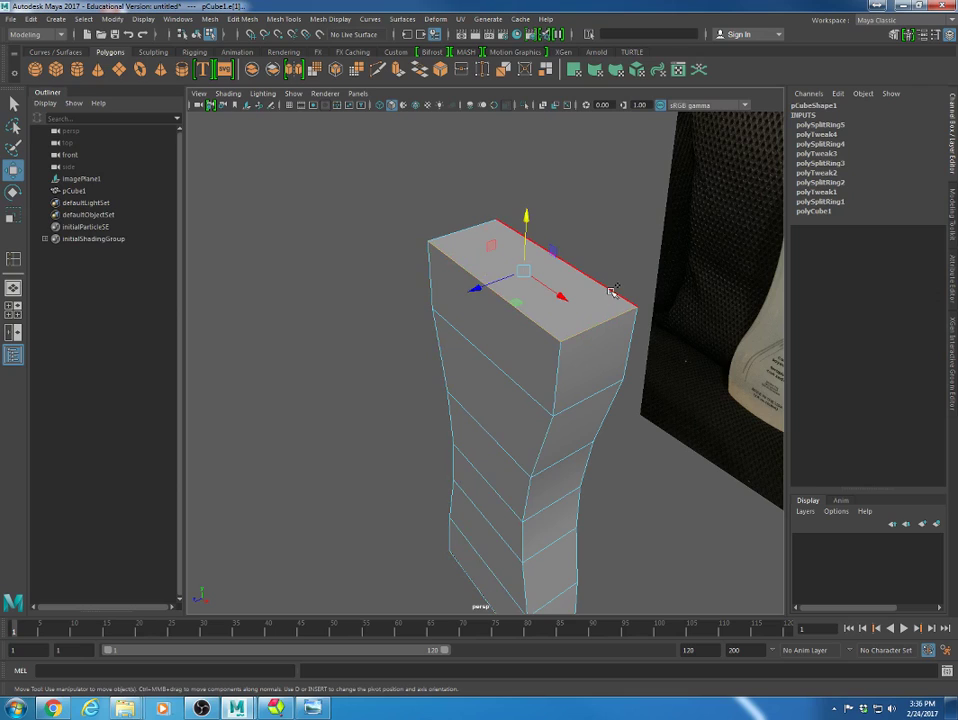
{"action": "left_click", "coordinate": [612, 290], "text": "shift"}
{"action": "left_click", "coordinate": [482, 226], "text": "shift"}
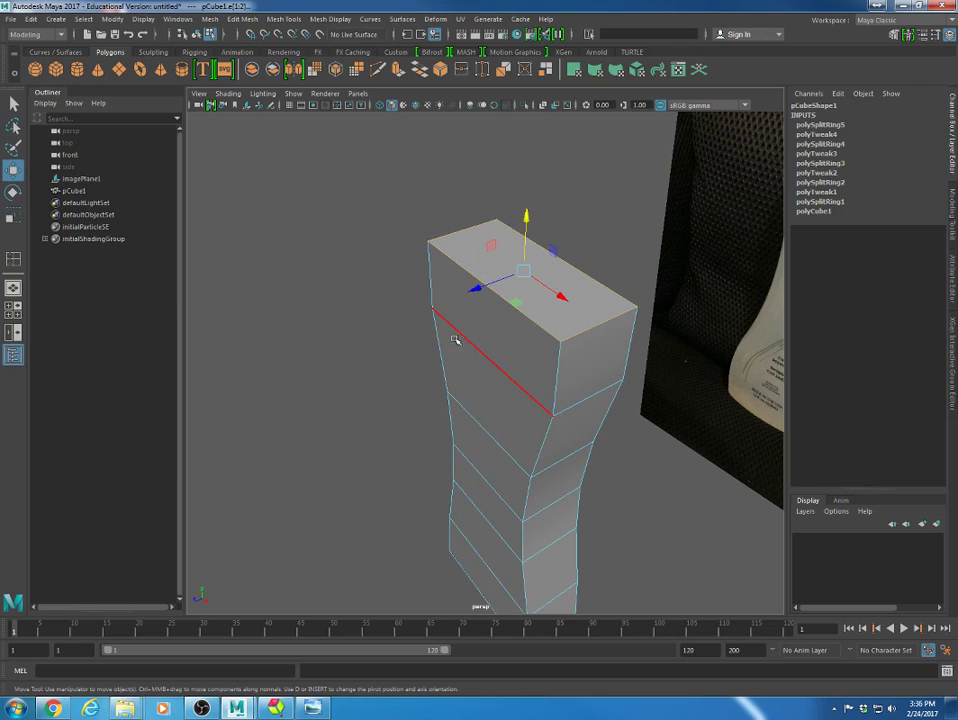
{"action": "left_click", "coordinate": [579, 156]}
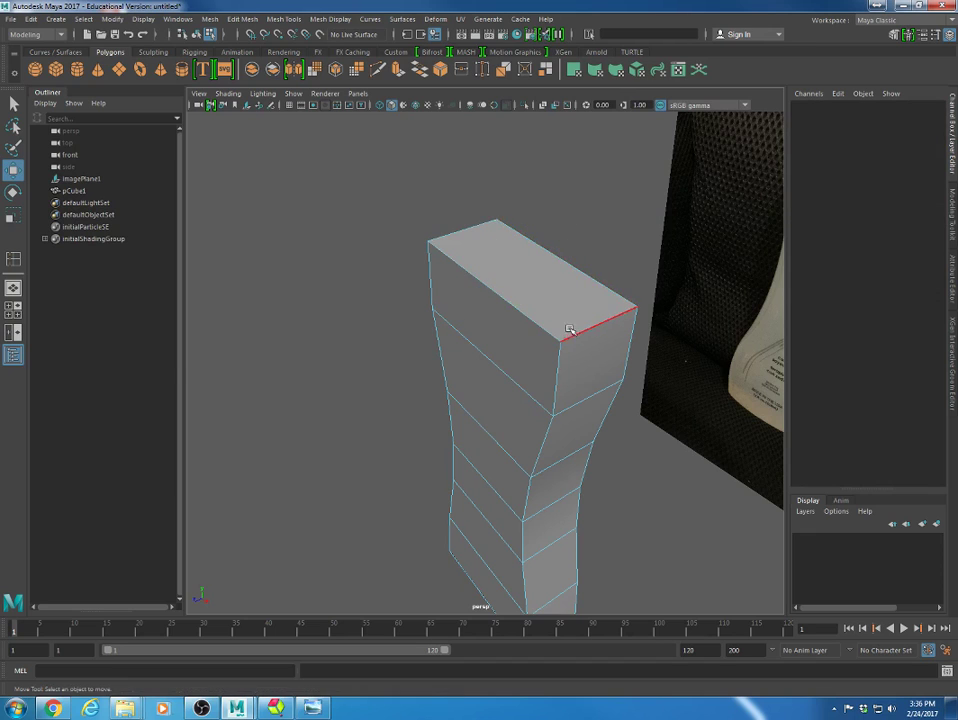
- In the front view, scale the box's top row of vertices along X to about 0.83 and lower it to the bottle's shoulder
{"action": "key", "text": "space"}
{"action": "key", "text": "space"}
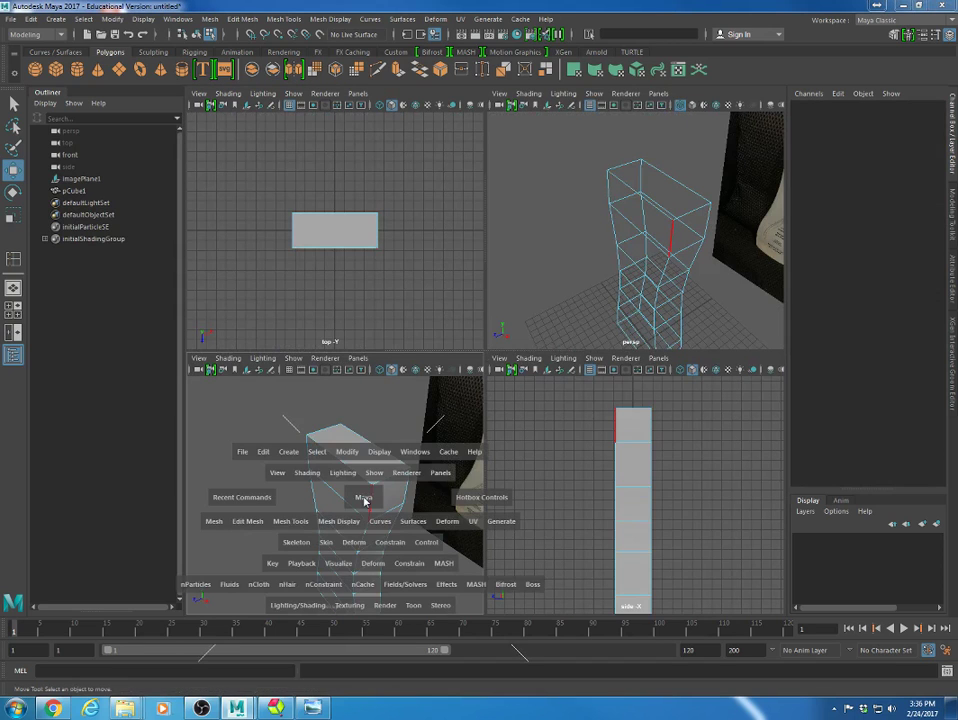
{"action": "left_click_drag", "start_coordinate": [364, 558], "coordinate": [362, 535]}
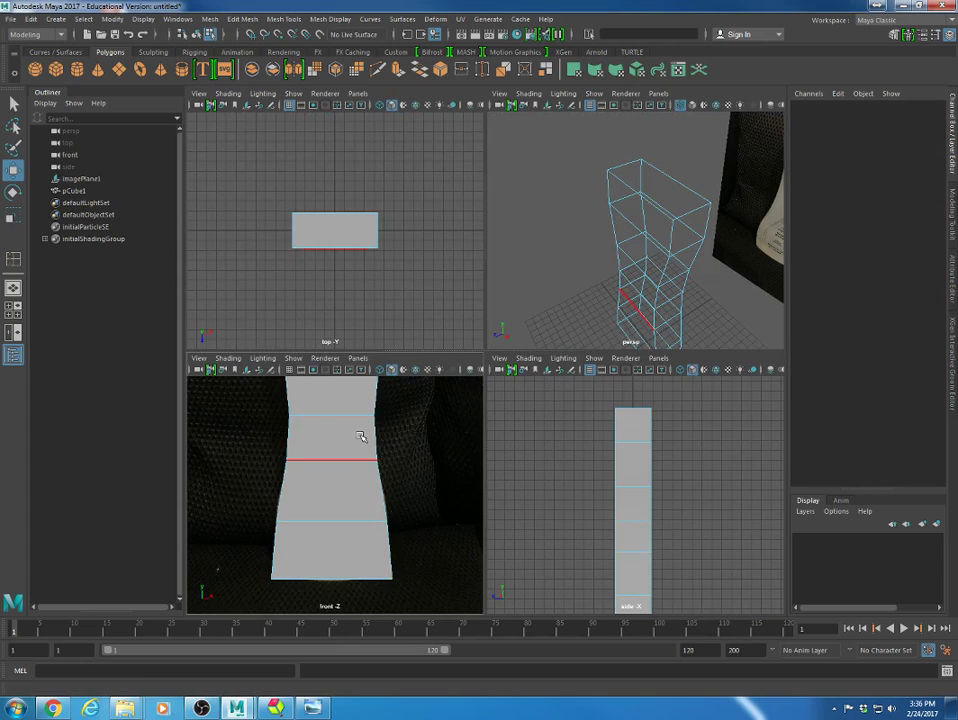
{"action": "middle_click_drag", "start_coordinate": [364, 439], "coordinate": [381, 587], "text": "alt"}
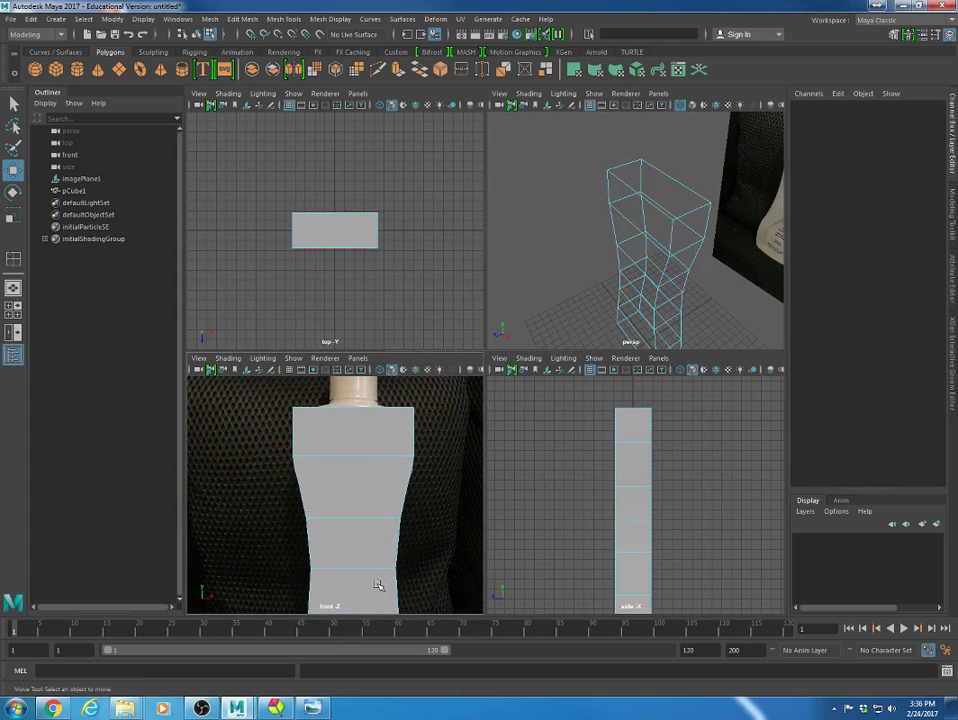
{"action": "key", "text": "space"}
{"action": "right_click", "coordinate": [528, 222]}
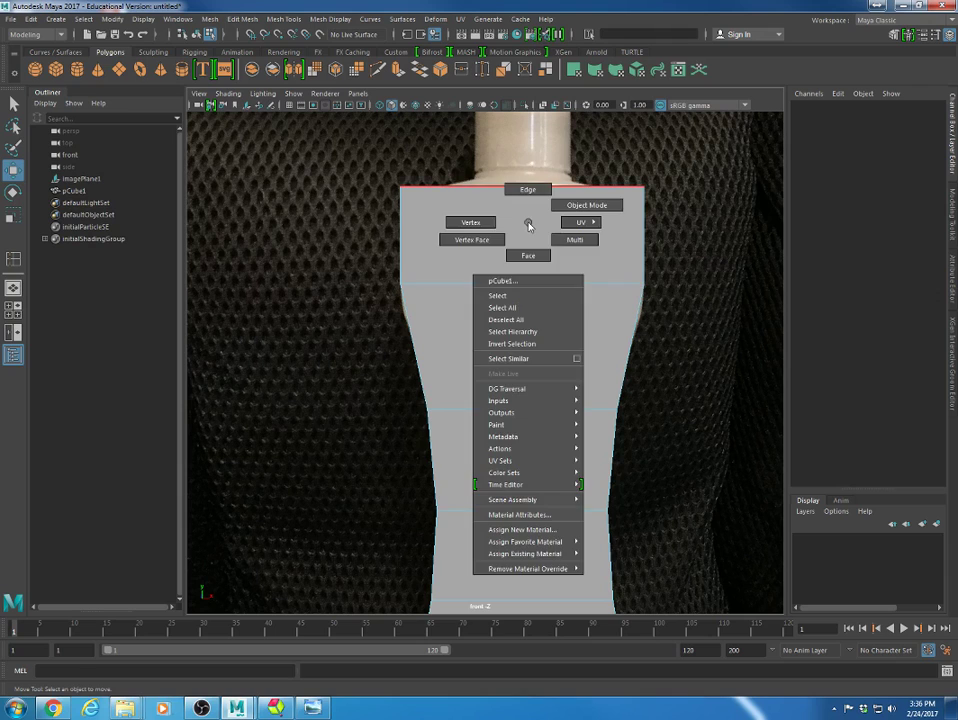
{"action": "left_click", "coordinate": [480, 222]}
{"action": "left_click_drag", "start_coordinate": [341, 156], "coordinate": [688, 195]}
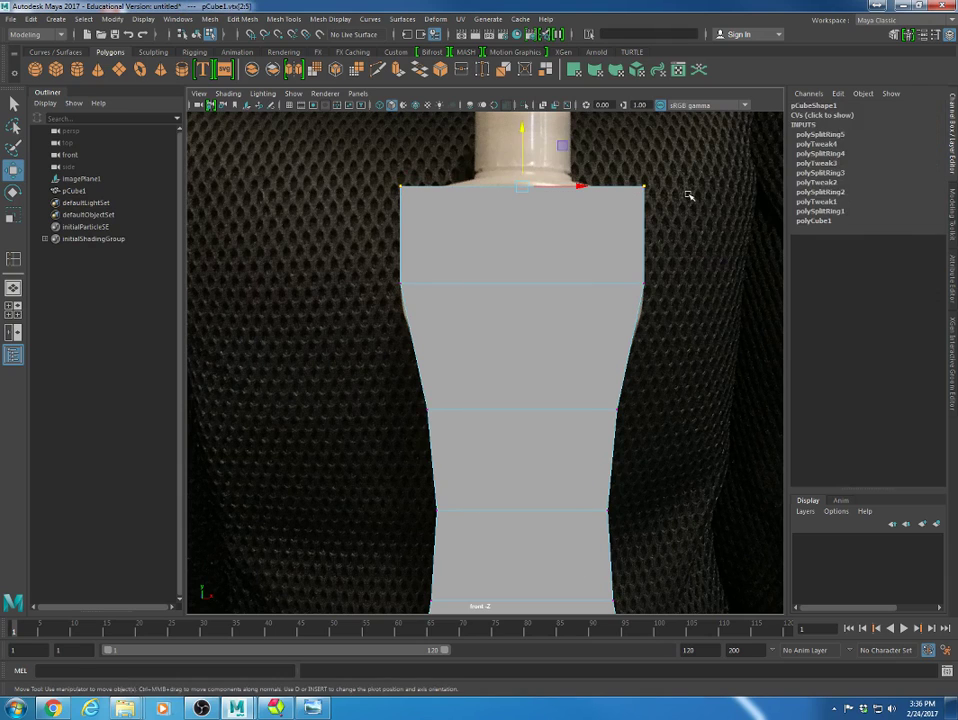
{"action": "key", "text": "space"}
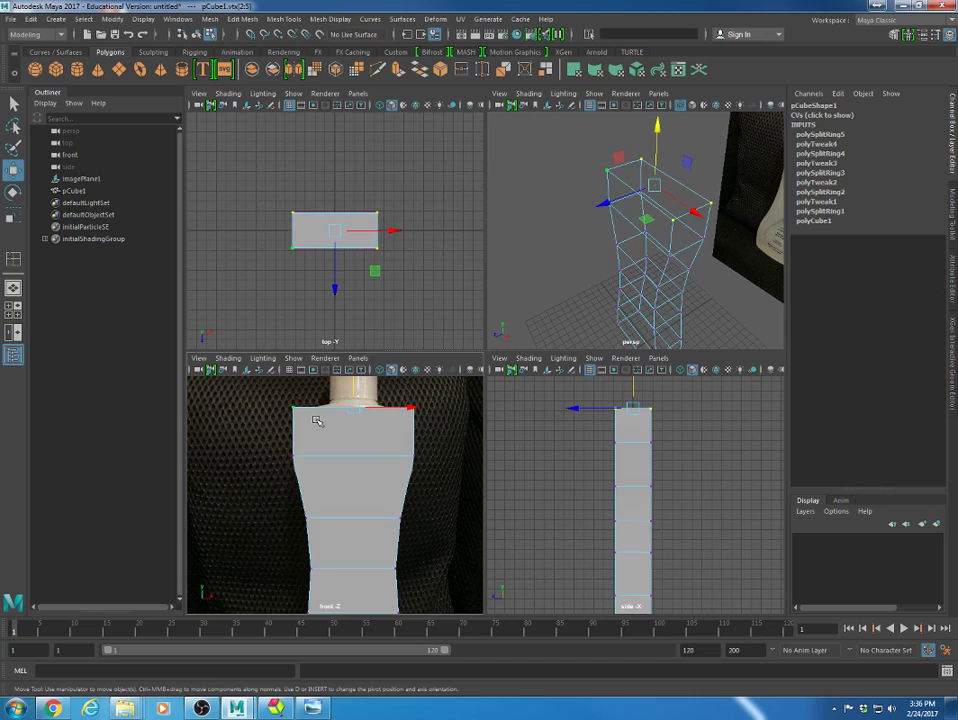
{"action": "key", "text": "space"}
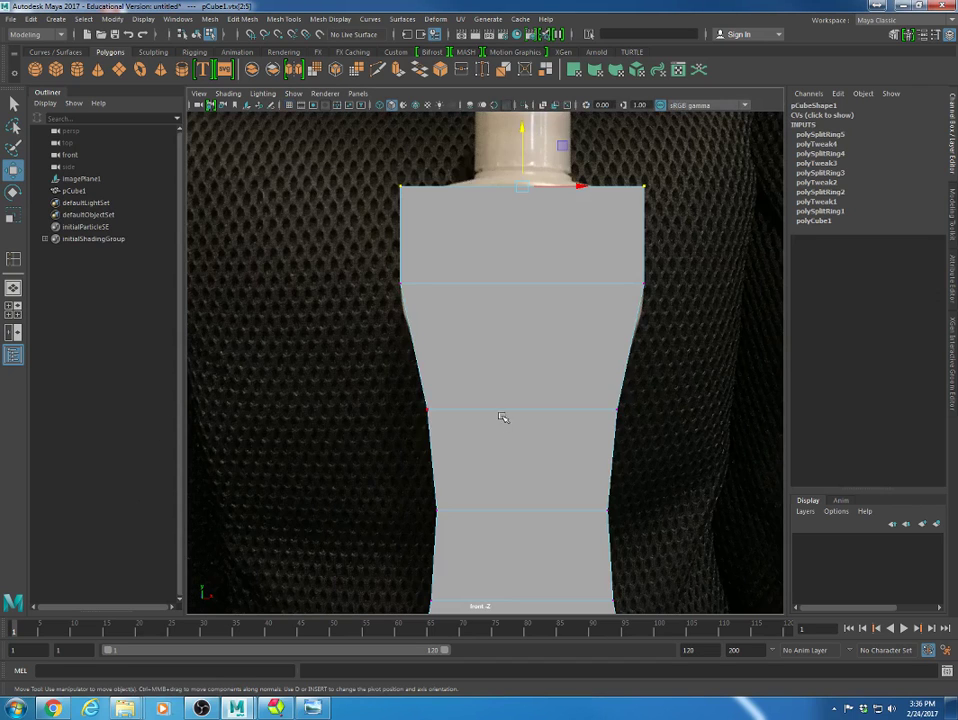
{"action": "scroll", "coordinate": [490, 420], "scroll_direction": "down", "scroll_amount": 3}
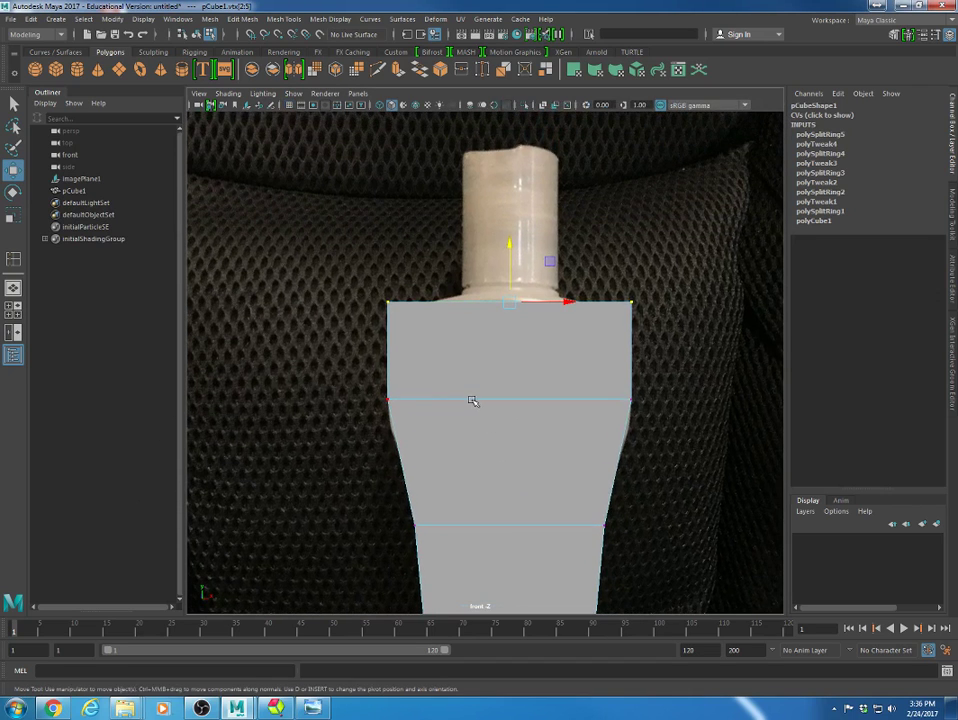
{"action": "key", "text": "4"}
{"action": "key", "text": "r"}
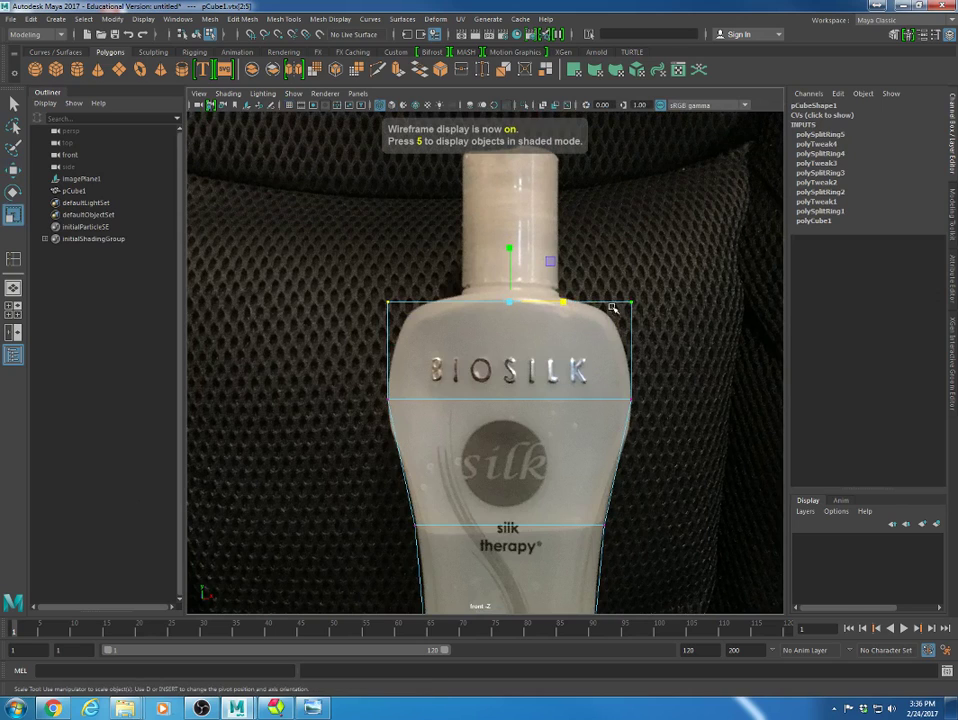
{"action": "left_click_drag", "start_coordinate": [565, 302], "coordinate": [557, 305]}
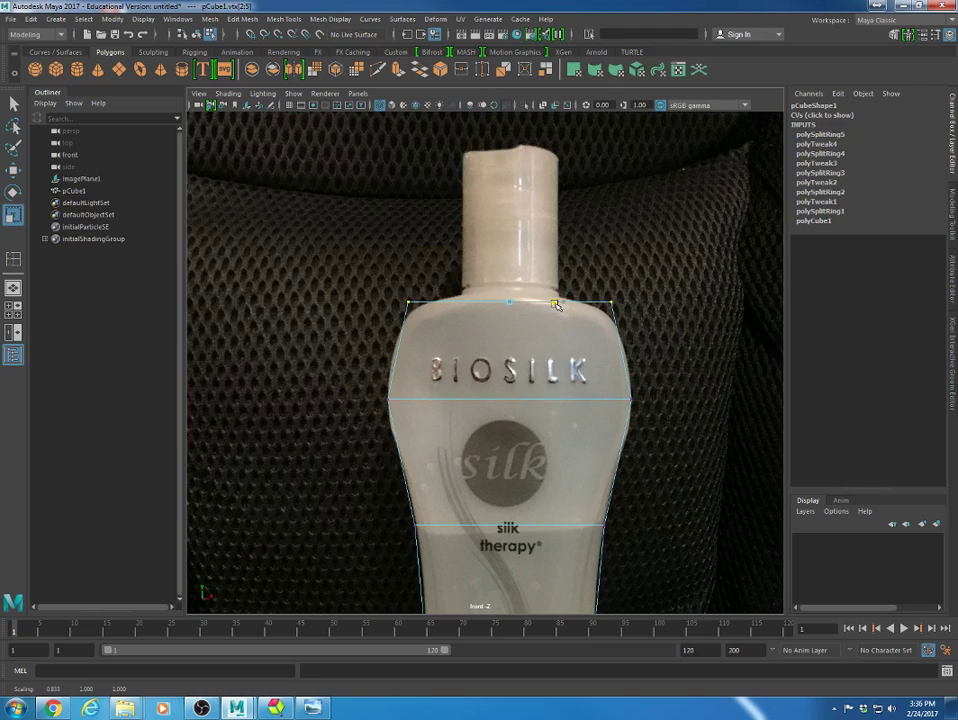
{"action": "key", "text": "w"}
{"action": "left_click_drag", "start_coordinate": [510, 272], "coordinate": [509, 283]}
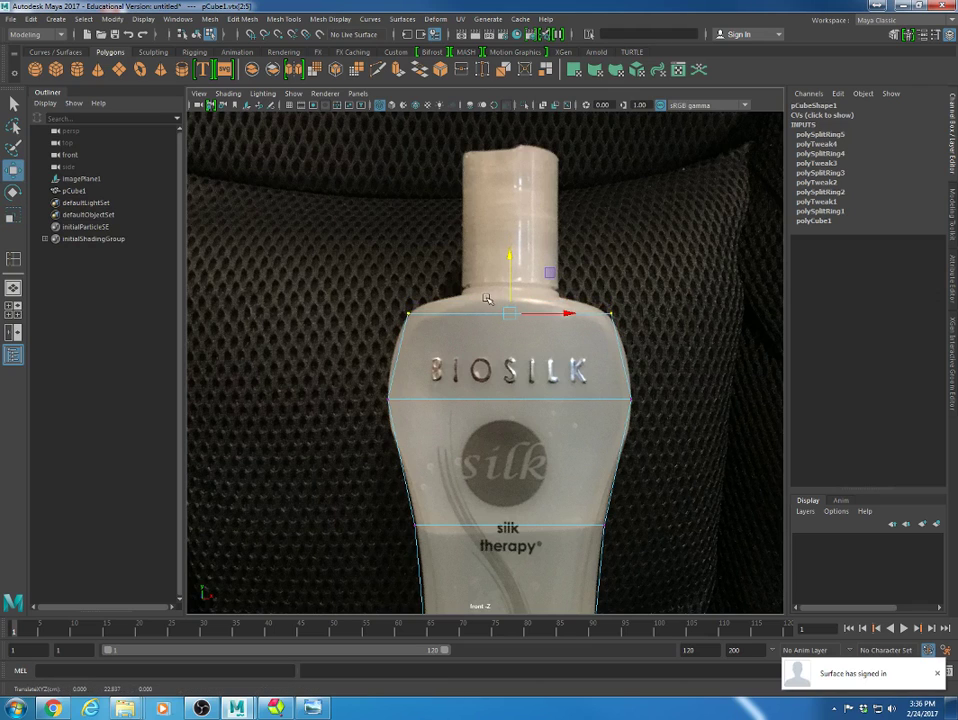
- Narrow the box's bottom row of vertices along X and raise it slightly to match the bottle's base corners
{"action": "scroll", "coordinate": [505, 430], "scroll_direction": "down", "scroll_amount": 2}
{"action": "middle_click_drag", "start_coordinate": [505, 498], "coordinate": [505, 116], "text": "alt"}
{"action": "left_click_drag", "start_coordinate": [353, 438], "coordinate": [618, 481]}
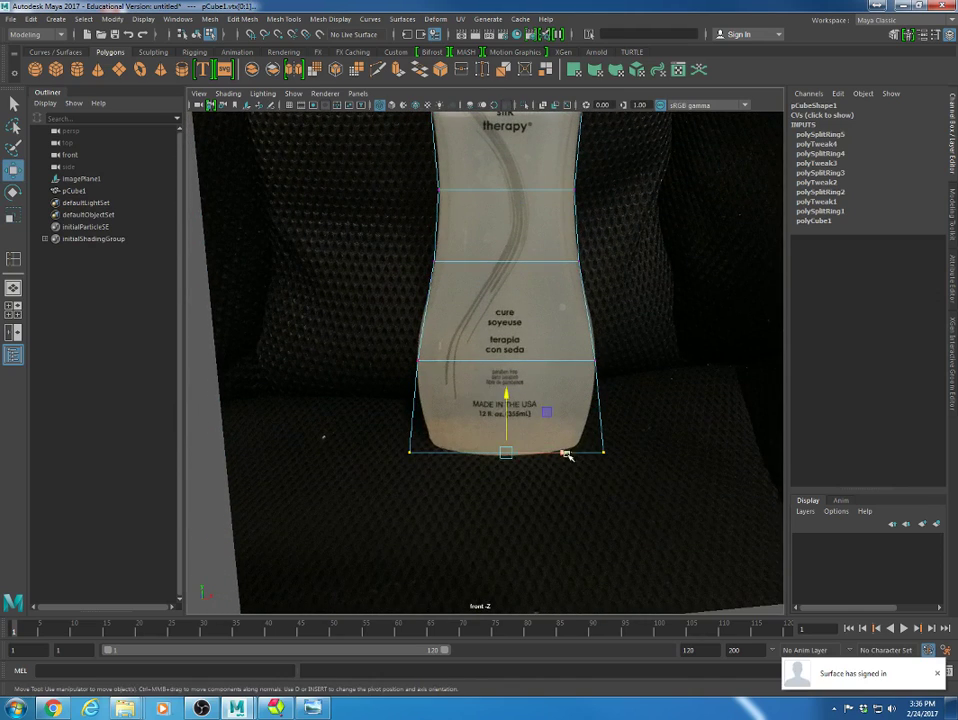
{"action": "key", "text": "r"}
{"action": "left_click_drag", "start_coordinate": [561, 455], "coordinate": [507, 422]}
{"action": "key", "text": "w"}
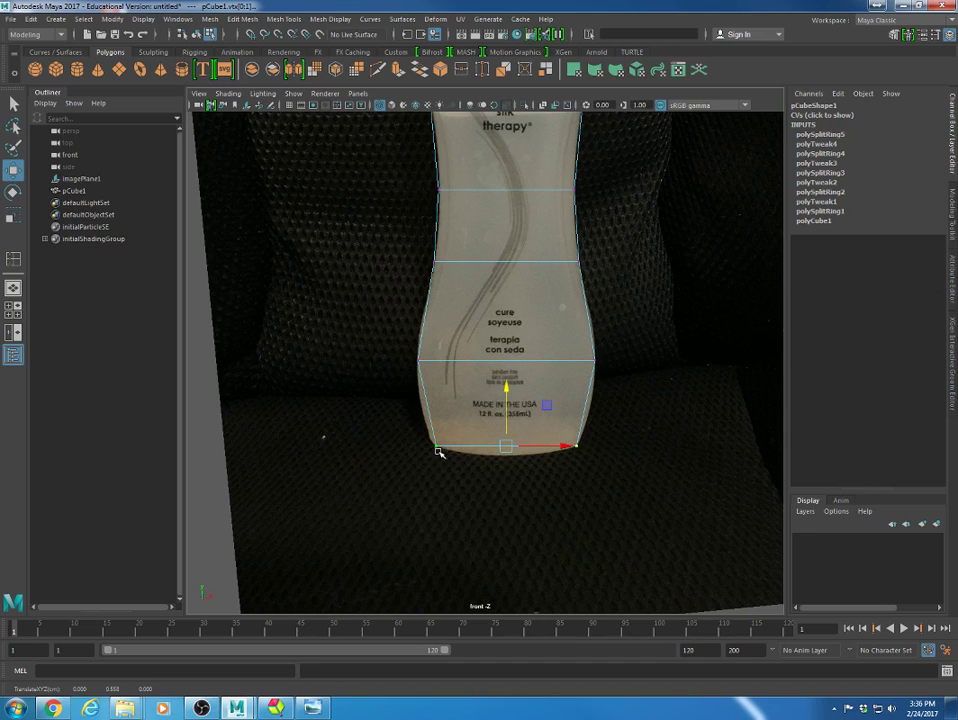
- Return the mesh to object selection with shaded display in the perspective view and compare its shape with the reference image
{"action": "middle_click_drag", "start_coordinate": [649, 382], "coordinate": [645, 653], "text": "alt"}
{"action": "mouse_move", "coordinate": [627, 410]}
{"action": "middle_mouse_down", "text": "alt"}
{"action": "mouse_move", "coordinate": [629, 462]}
{"action": "mouse_move", "coordinate": [629, 422]}
{"action": "middle_mouse_up", "text": "alt"}
{"action": "key", "text": "space"}
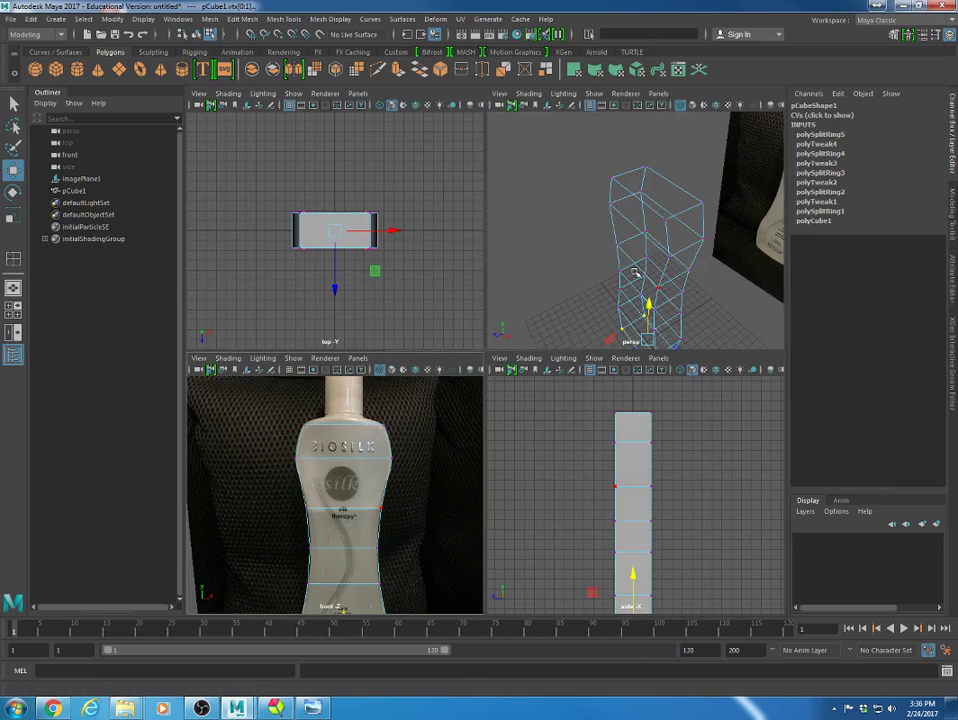
{"action": "left_click_drag", "start_coordinate": [573, 216], "coordinate": [597, 227], "text": "alt"}
{"action": "key", "text": "space"}
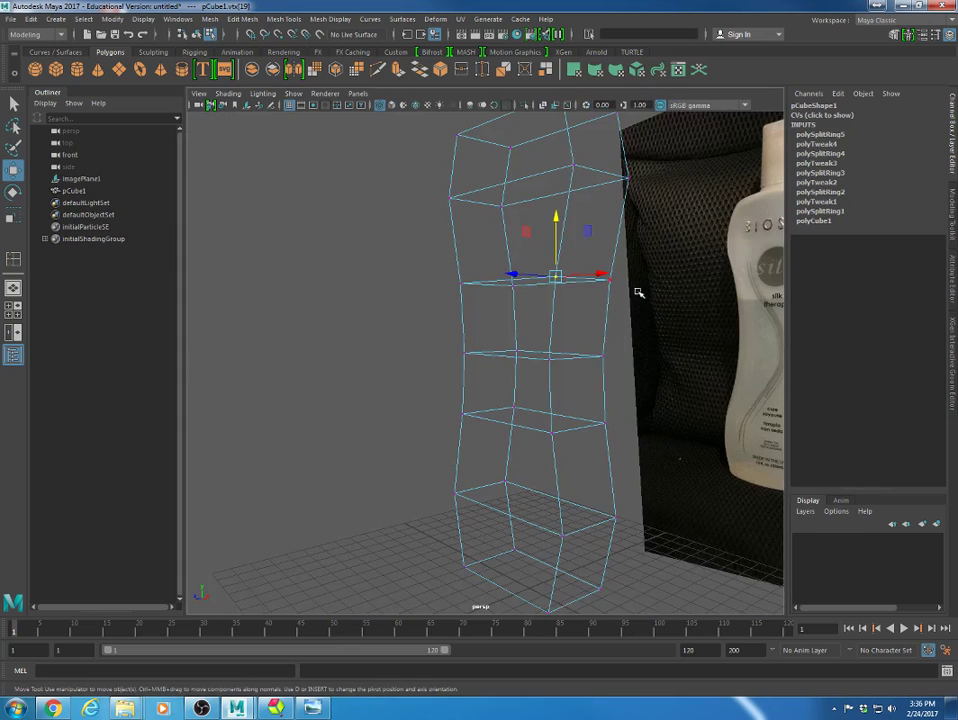
{"action": "middle_click_drag", "start_coordinate": [582, 288], "coordinate": [576, 420], "text": "alt"}
{"action": "mouse_move", "coordinate": [600, 408]}
{"action": "right_mouse_down", "text": "alt"}
{"action": "mouse_move", "coordinate": [625, 404]}
{"action": "mouse_move", "coordinate": [537, 387]}
{"action": "mouse_move", "coordinate": [556, 378]}
{"action": "mouse_move", "coordinate": [571, 338]}
{"action": "right_mouse_up", "text": "alt"}
{"action": "key", "text": "5"}
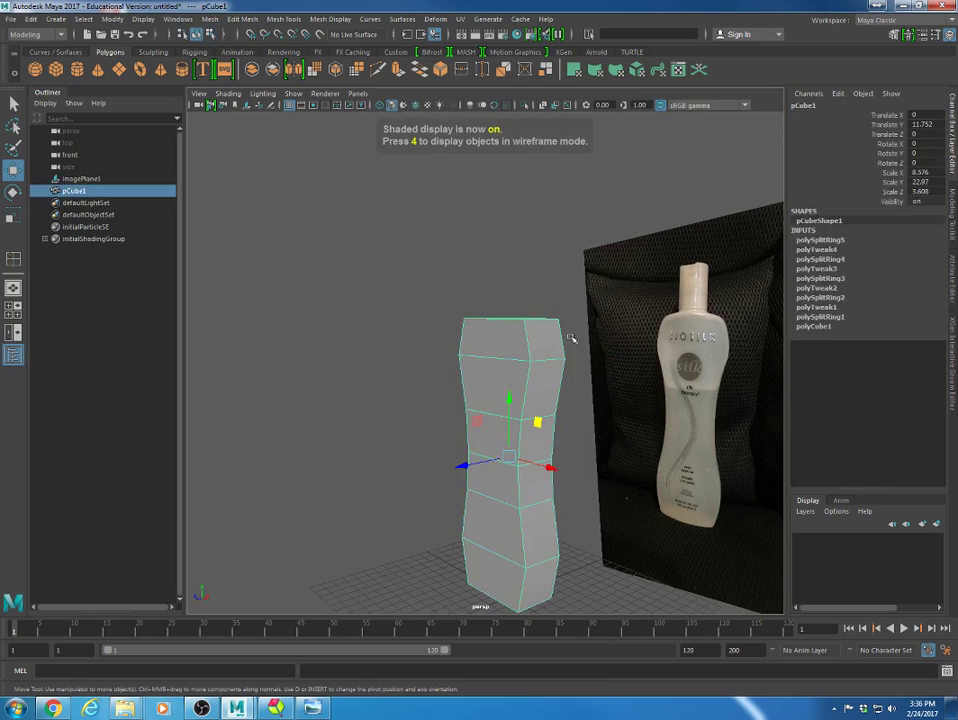
{"action": "left_click", "coordinate": [571, 338]}
{"action": "left_click", "coordinate": [531, 360]}
{"action": "mouse_move", "coordinate": [449, 421]}
{"action": "left_mouse_down", "text": "alt"}
{"action": "mouse_move", "coordinate": [459, 453]}
{"action": "mouse_move", "coordinate": [457, 425]}
{"action": "left_mouse_up", "text": "alt"}
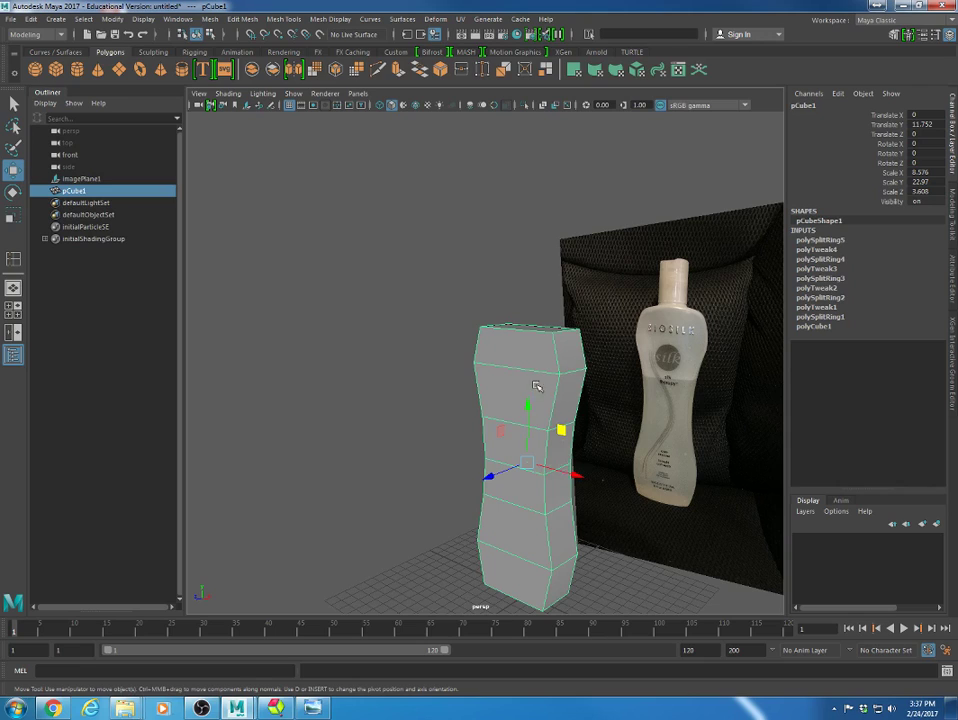
- Preview the bottle mesh smoothed, inspect it in the perspective view, and return it to unsmoothed display
{"action": "left_click", "coordinate": [522, 287]}
{"action": "left_click", "coordinate": [527, 370]}
{"action": "key", "text": "1"}
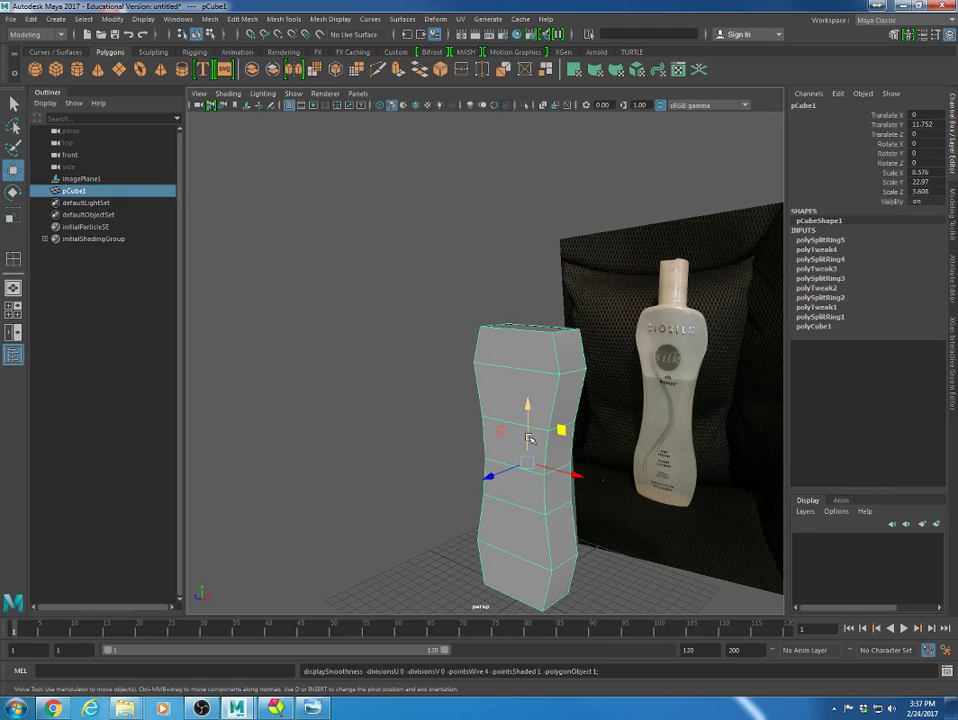
{"action": "key", "text": "3"}
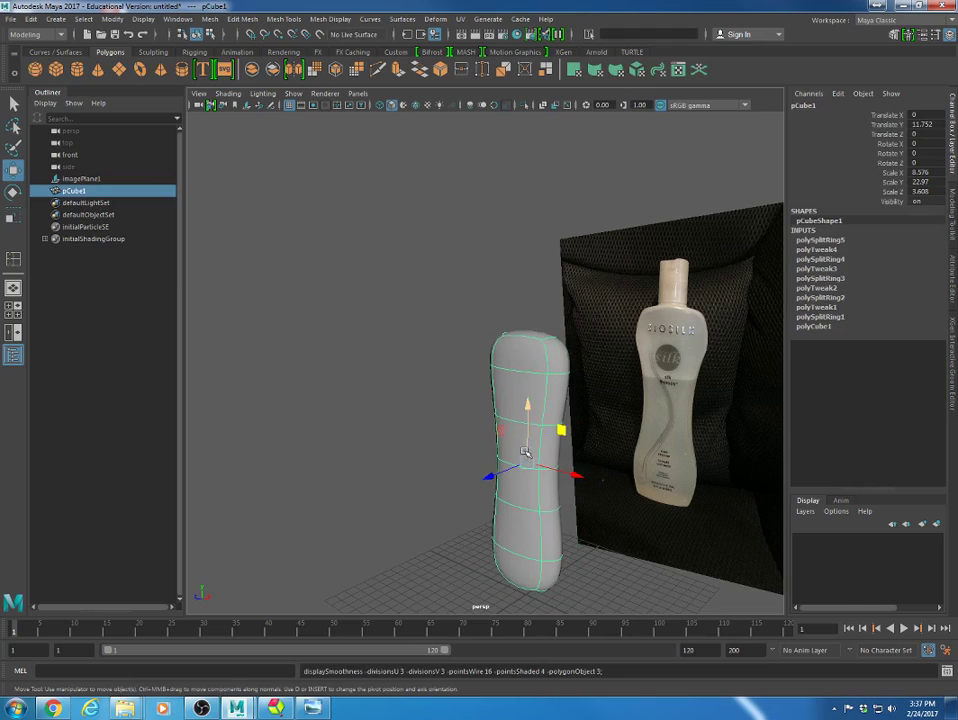
{"action": "left_click", "coordinate": [434, 425]}
{"action": "mouse_move", "coordinate": [468, 494]}
{"action": "left_mouse_down", "text": "alt"}
{"action": "mouse_move", "coordinate": [470, 530]}
{"action": "mouse_move", "coordinate": [479, 521]}
{"action": "mouse_move", "coordinate": [453, 474]}
{"action": "mouse_move", "coordinate": [420, 494]}
{"action": "mouse_move", "coordinate": [475, 502]}
{"action": "mouse_move", "coordinate": [479, 490]}
{"action": "left_mouse_up", "text": "alt"}
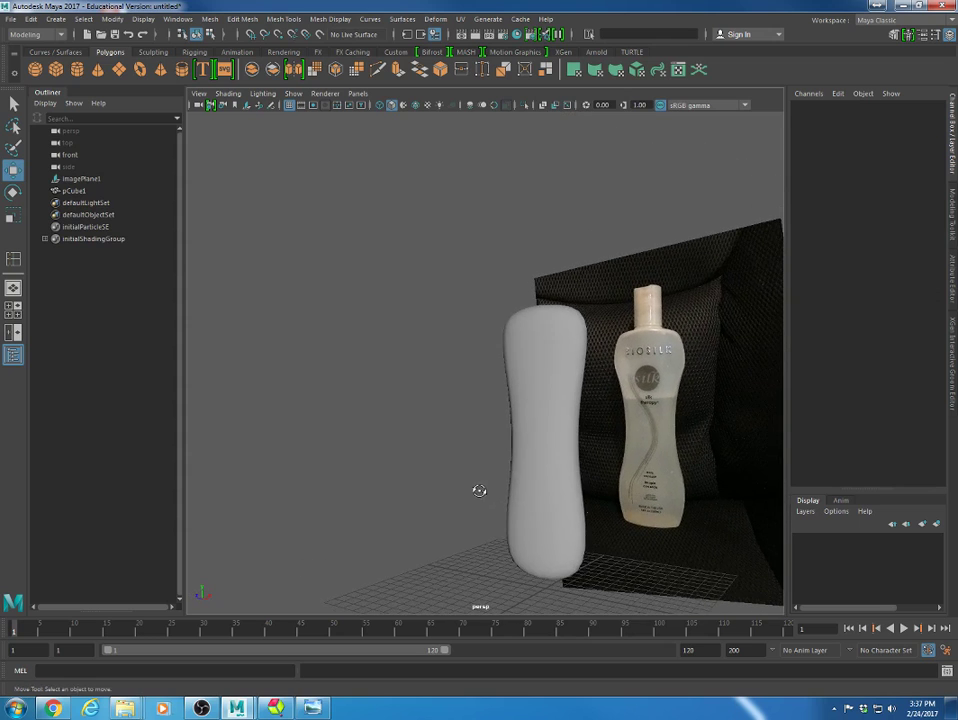
{"action": "left_click", "coordinate": [557, 481]}
{"action": "key", "text": "1"}
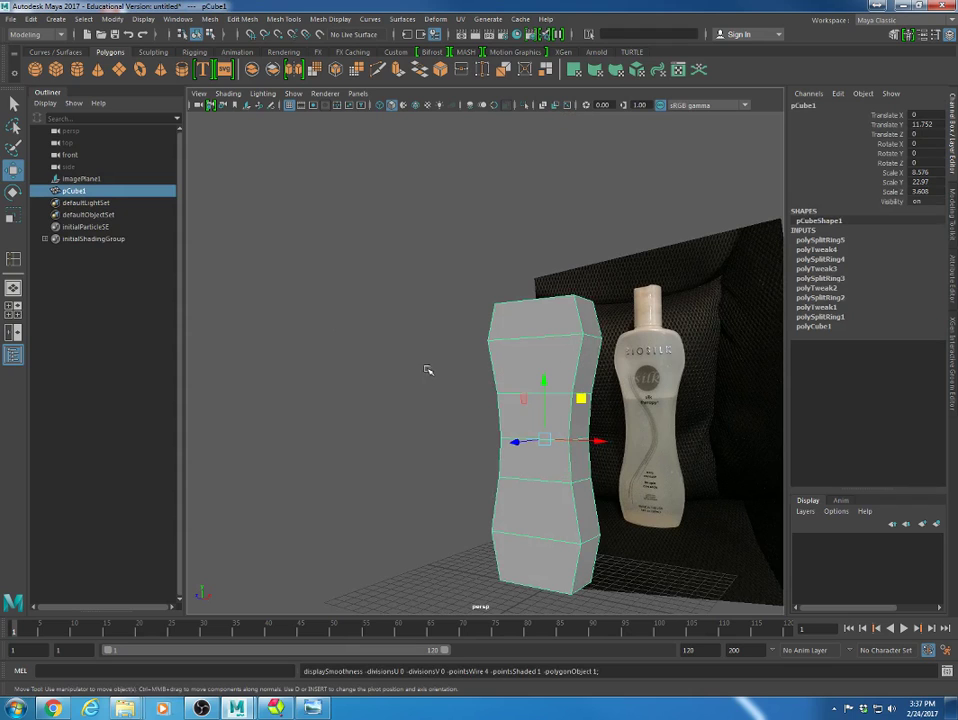
- Open the reference photo "Photo Feb 23, 7 48 02 AM" from the Bottles folder, examine the bottle's outline from above, and return to Maya
{"action": "key", "text": "space"}
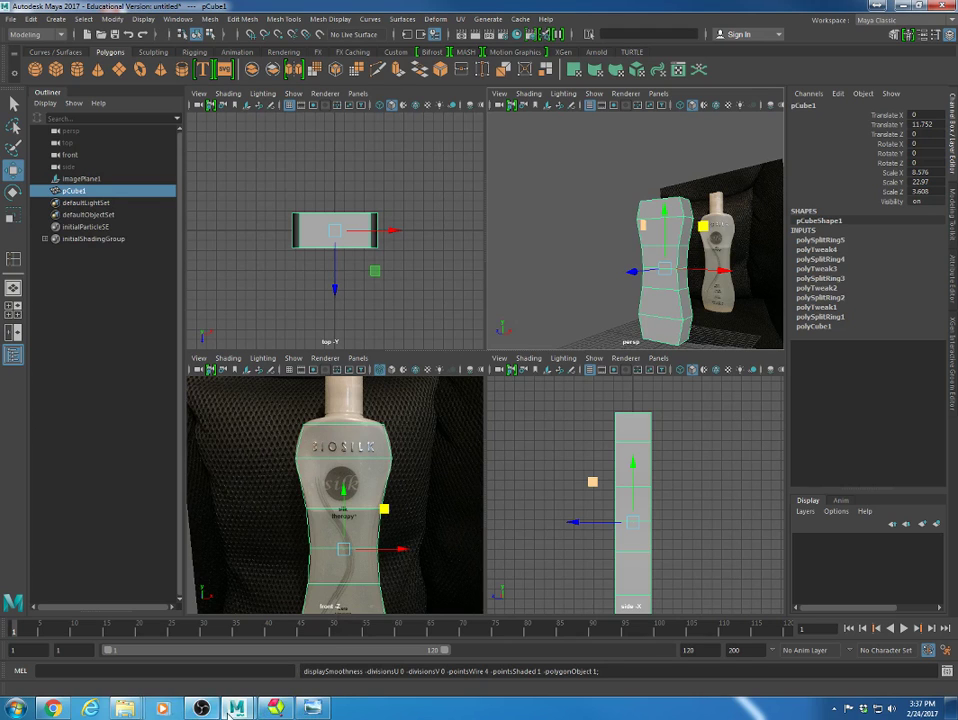
{"action": "mouse_move", "coordinate": [130, 708]}
{"action": "left_click", "coordinate": [340, 660]}
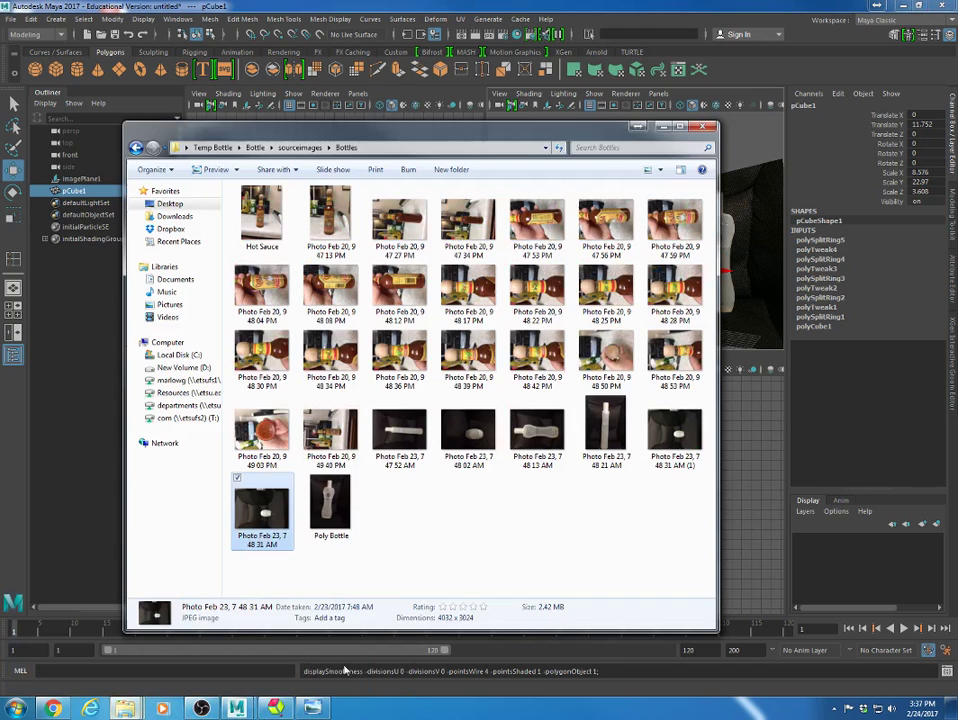
{"action": "double_click", "coordinate": [478, 437]}
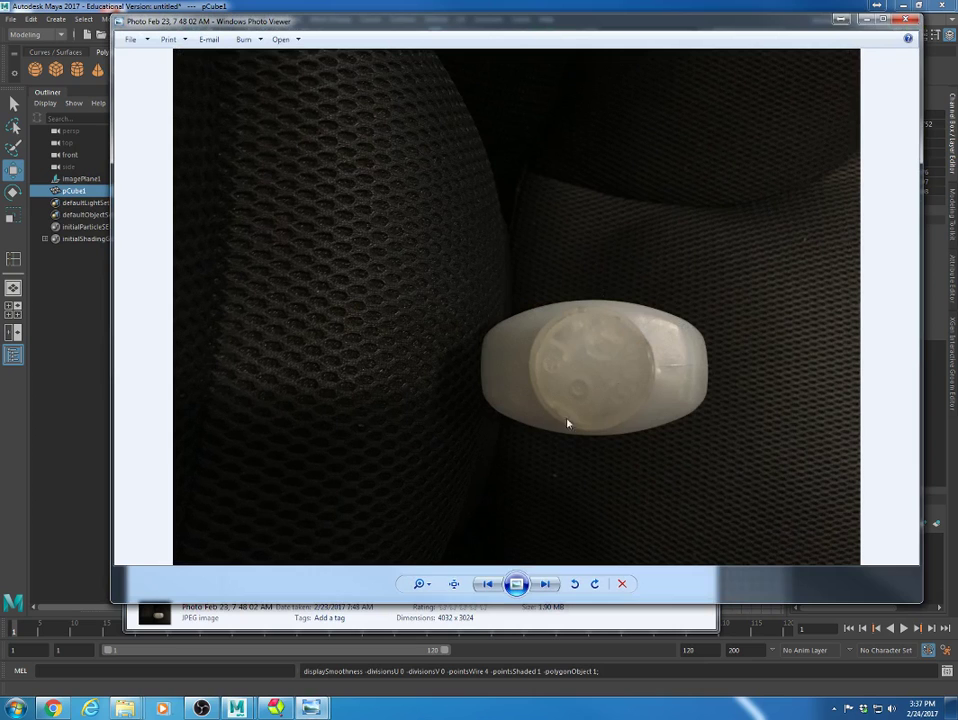
{"action": "left_click", "coordinate": [907, 20]}
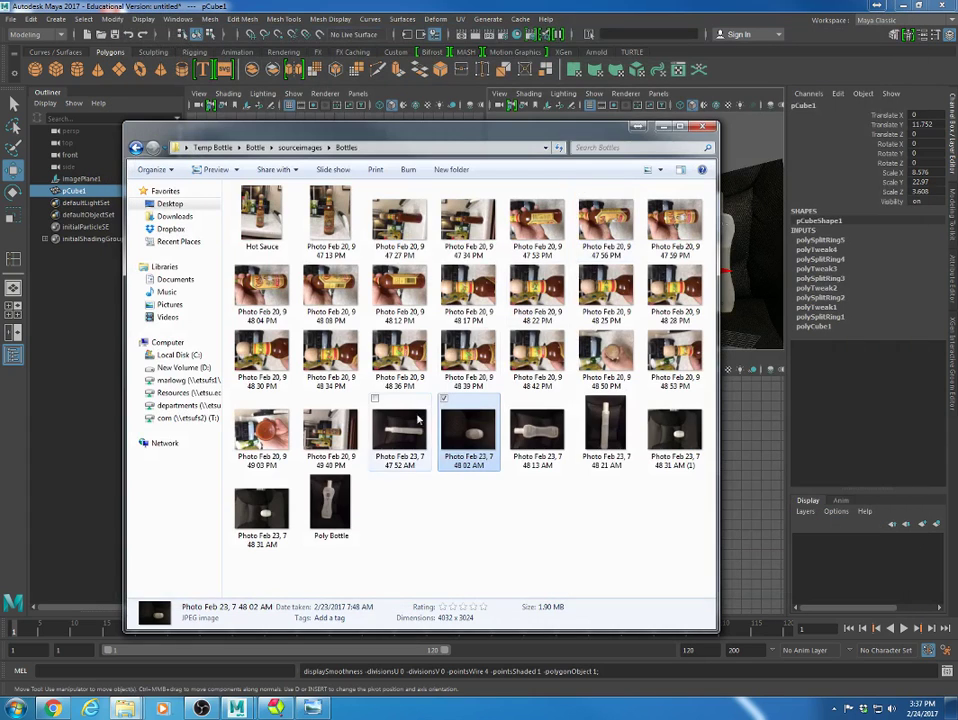
{"action": "left_click", "coordinate": [527, 6]}
- Insert a lengthwise edge loop down the middle of the box's front and back, and widen it along Z to bulge both faces
{"action": "scroll", "coordinate": [310, 243], "scroll_direction": "up", "scroll_amount": 5}
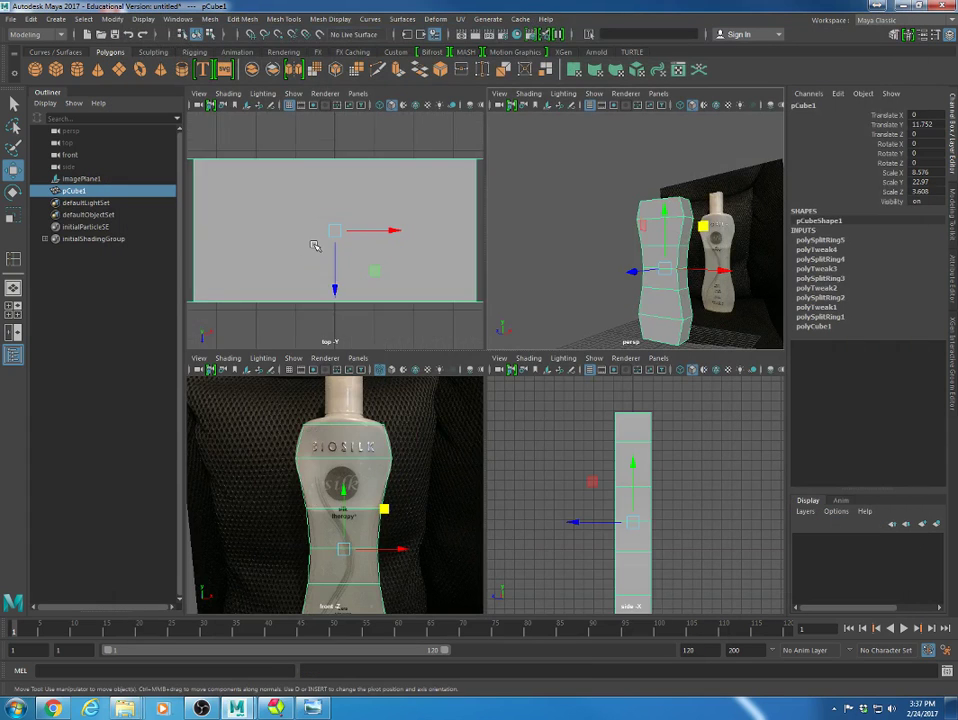
{"action": "scroll", "coordinate": [316, 246], "scroll_direction": "down", "scroll_amount": 5}
{"action": "key", "text": "space"}
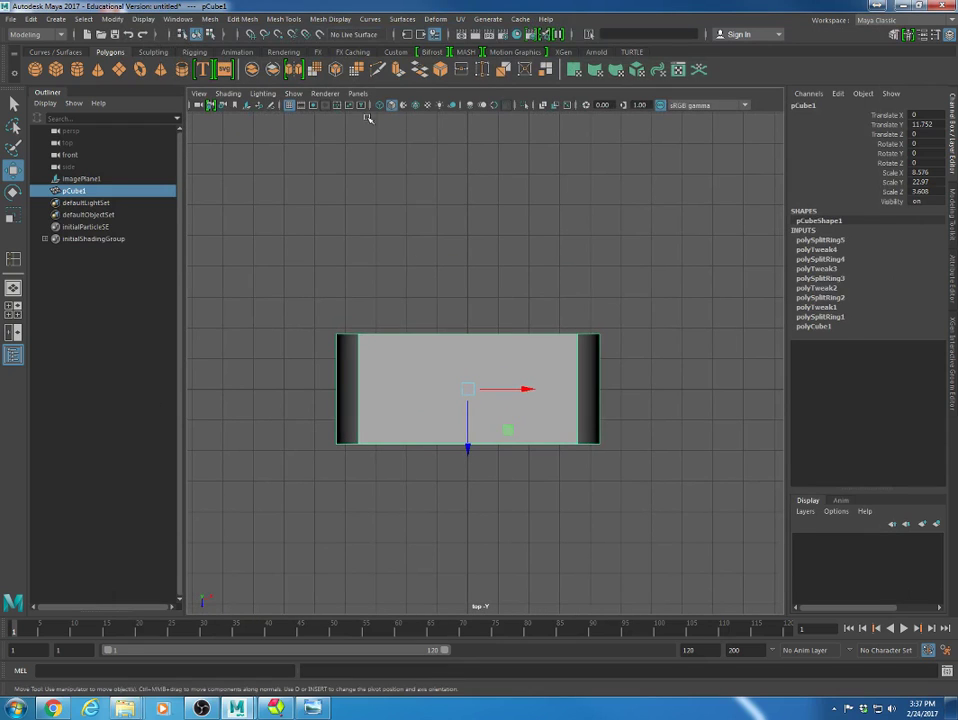
{"action": "left_click", "coordinate": [254, 19]}
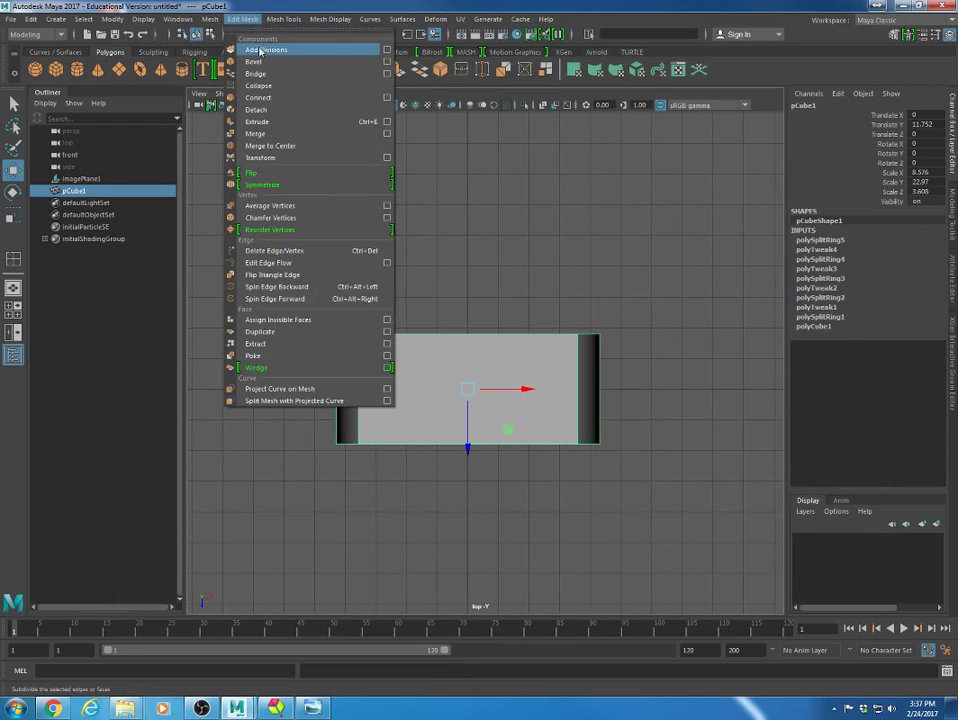
{"action": "mouse_move", "coordinate": [283, 19]}
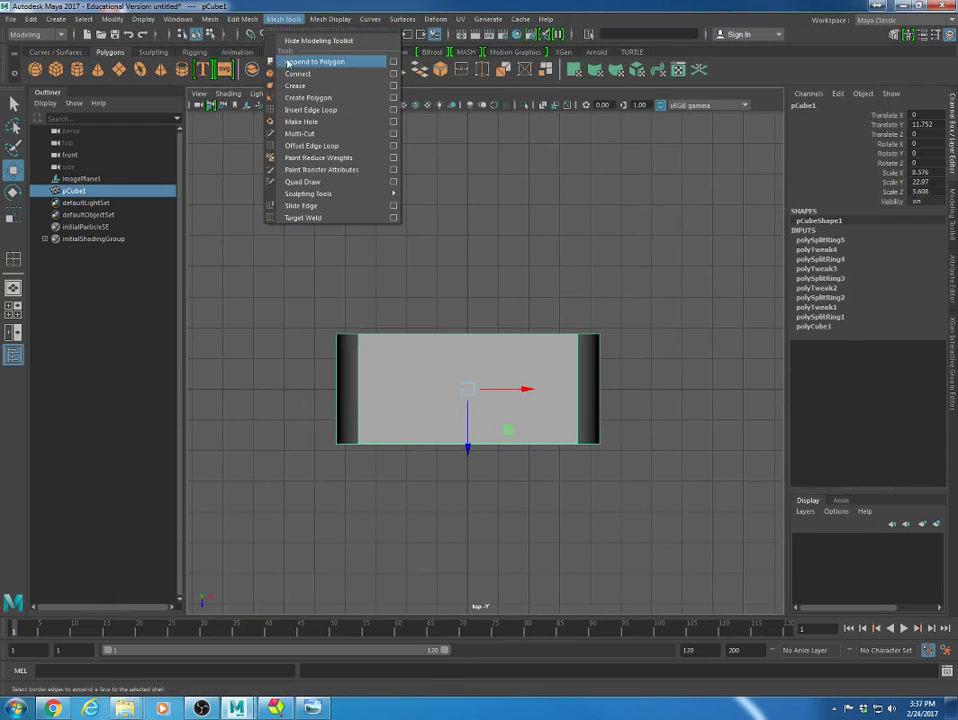
{"action": "left_click", "coordinate": [305, 109]}
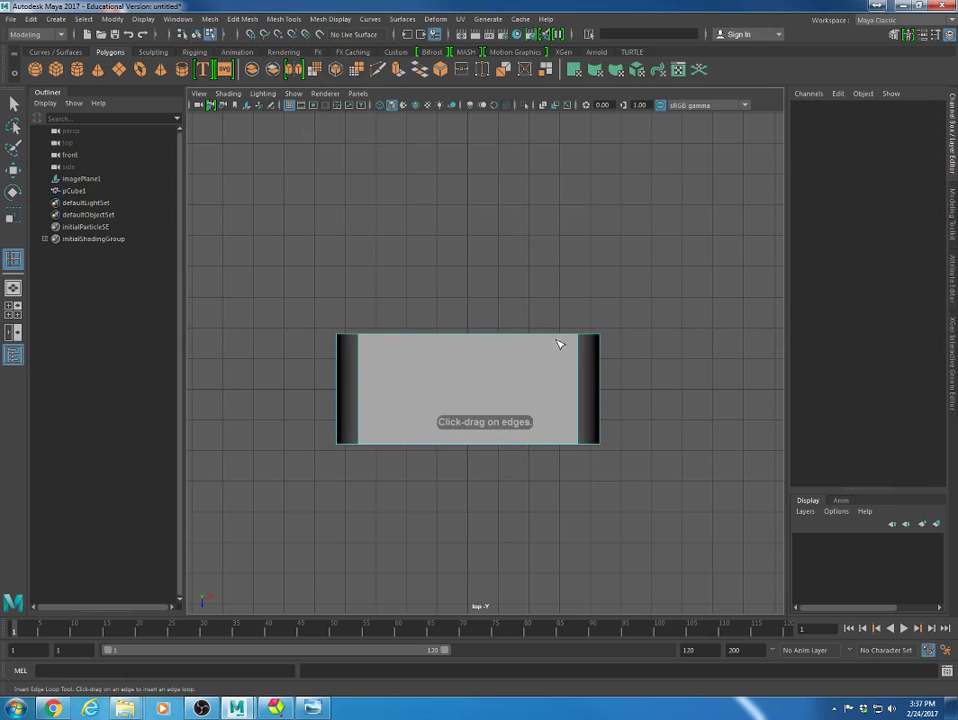
{"action": "left_click", "coordinate": [486, 337]}
{"action": "left_click_drag", "start_coordinate": [478, 339], "coordinate": [472, 341]}
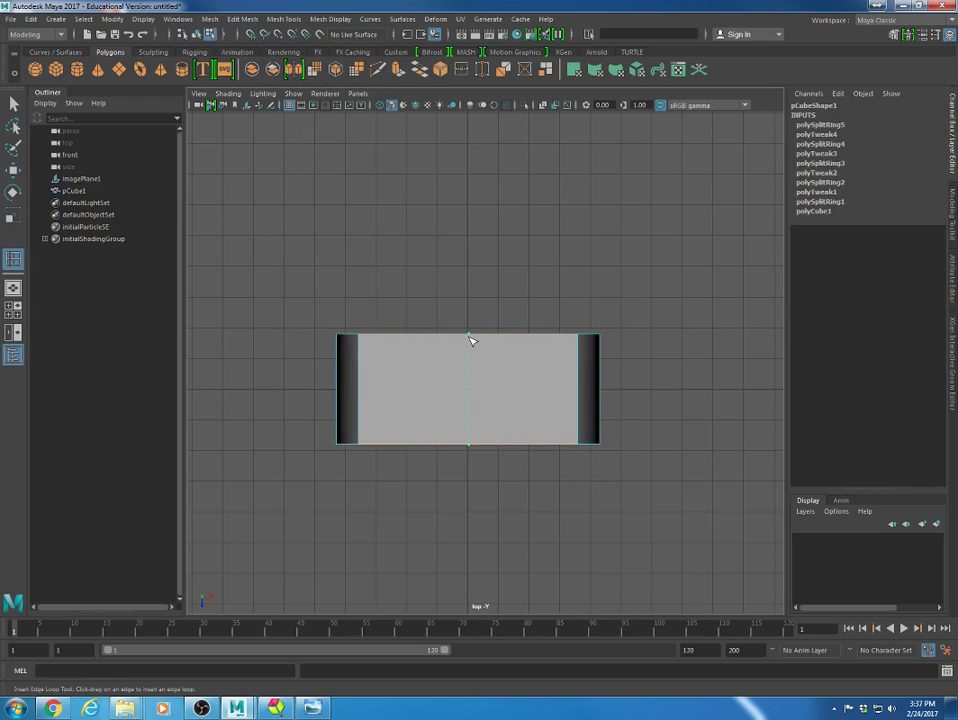
{"action": "left_click", "coordinate": [472, 344]}
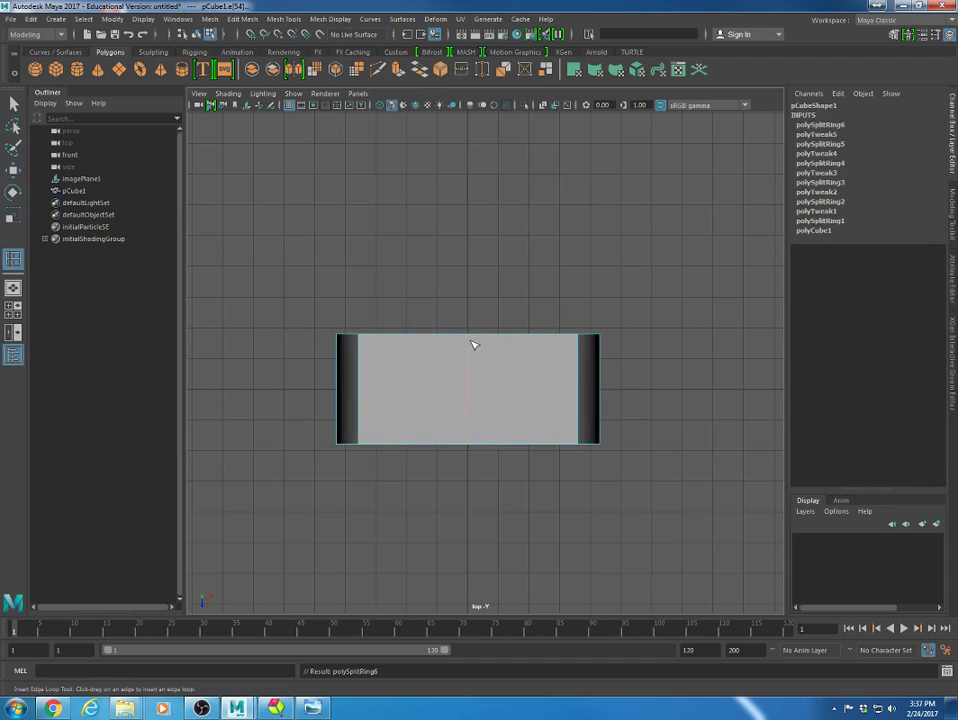
{"action": "key", "text": "r"}
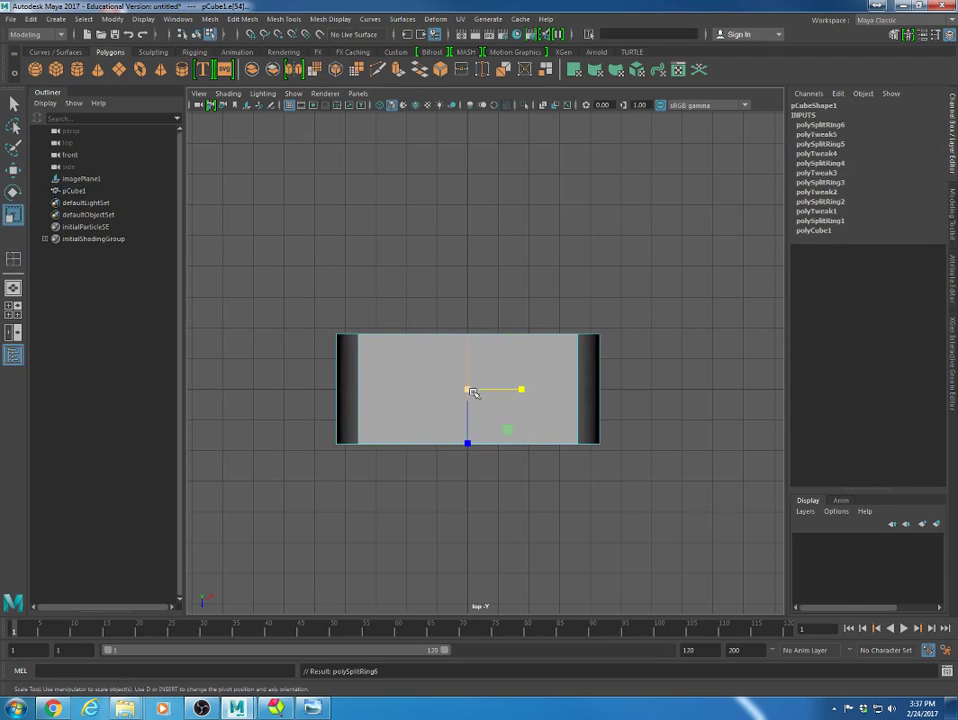
{"action": "left_click_drag", "start_coordinate": [468, 445], "coordinate": [464, 455]}
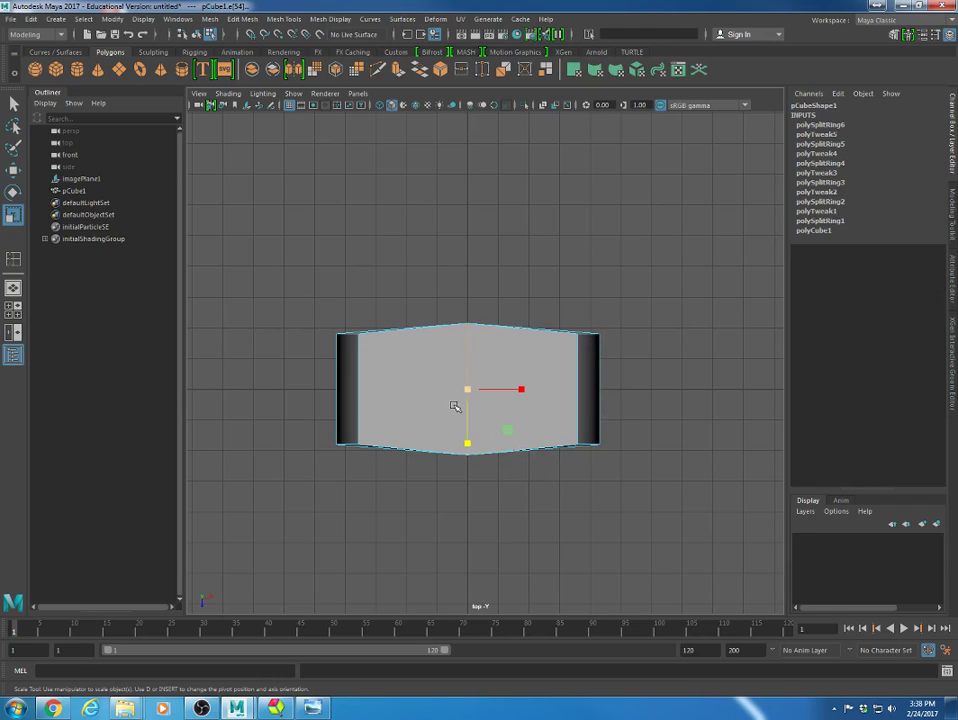
- Insert an edge loop through the middle of the box's narrow sides and widen it along X to bulge them outward
{"action": "key", "text": "g"}
{"action": "left_click_drag", "start_coordinate": [339, 394], "coordinate": [340, 393]}
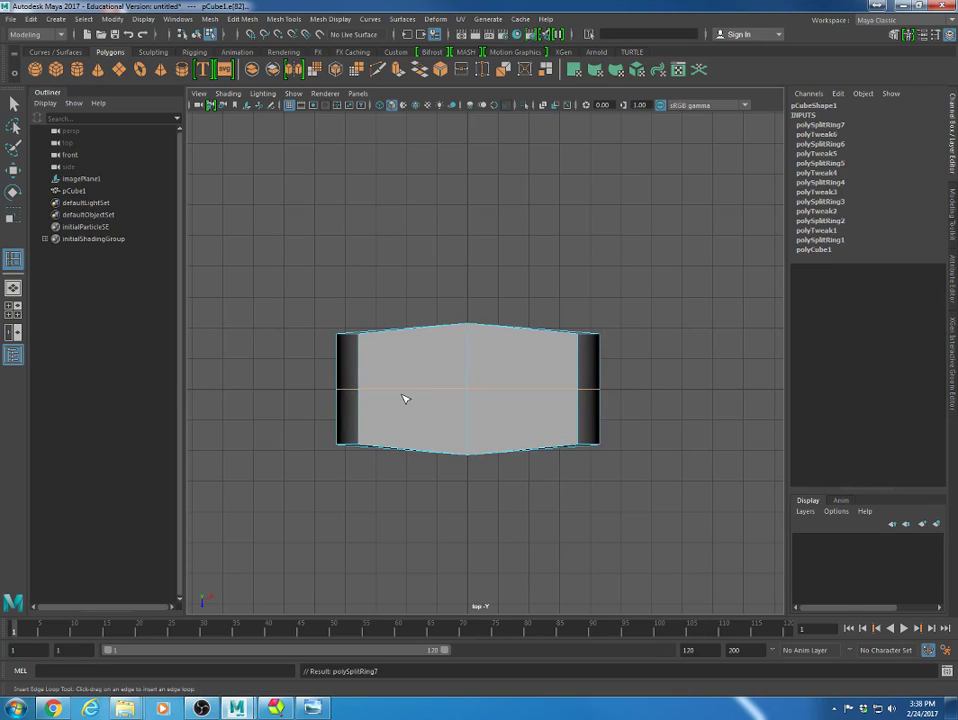
{"action": "key", "text": "r"}
{"action": "left_click_drag", "start_coordinate": [520, 387], "coordinate": [527, 390]}
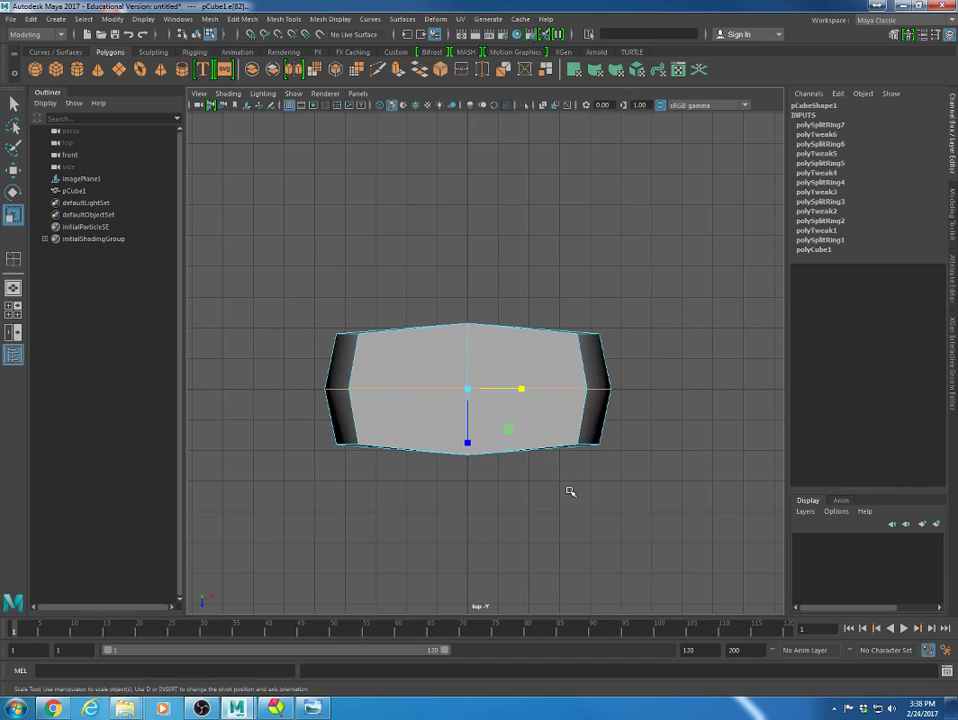
- Display the bottle mesh smoothed in the perspective view and compare its form with the reference image
{"action": "key", "text": "space"}
{"action": "key", "text": "space"}
{"action": "left_click_drag", "start_coordinate": [540, 385], "coordinate": [468, 388], "text": "alt"}
{"action": "key", "text": "3"}
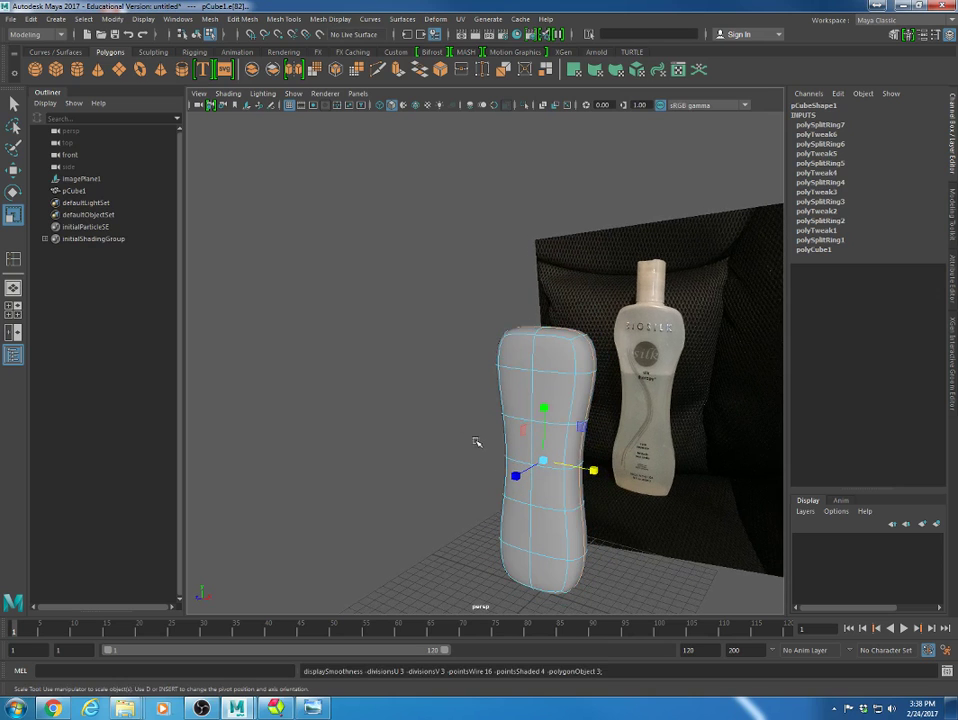
{"action": "left_click_drag", "start_coordinate": [476, 442], "coordinate": [513, 519], "text": "alt"}
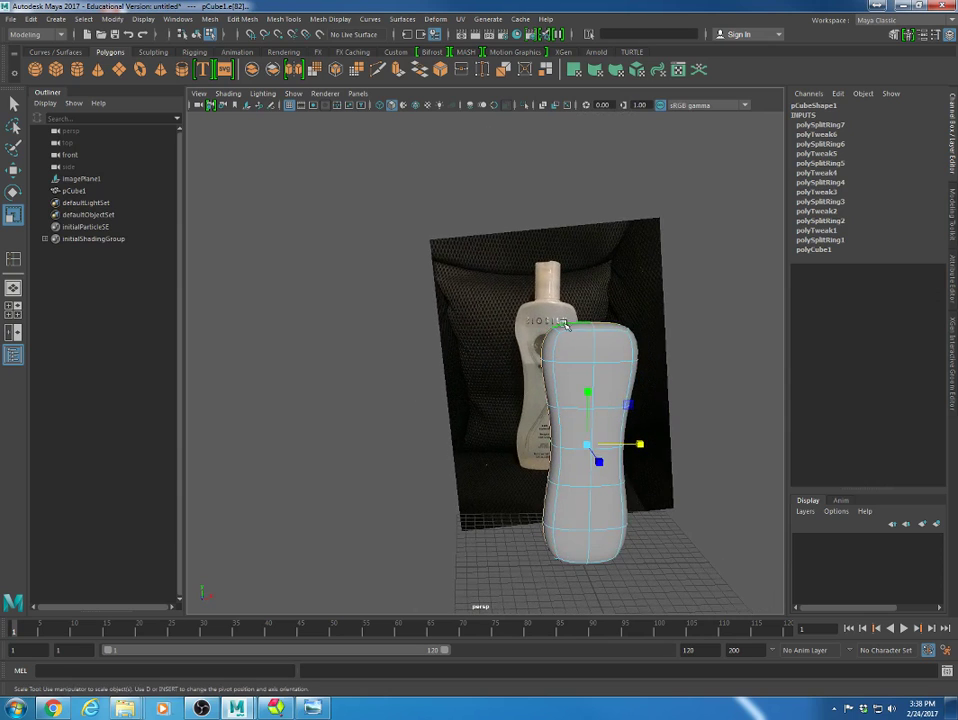
- Widen the central front-and-back edge loop slightly more along Z and check the bulge from the side and above
{"action": "left_click_drag", "start_coordinate": [605, 387], "coordinate": [537, 487], "text": "alt"}
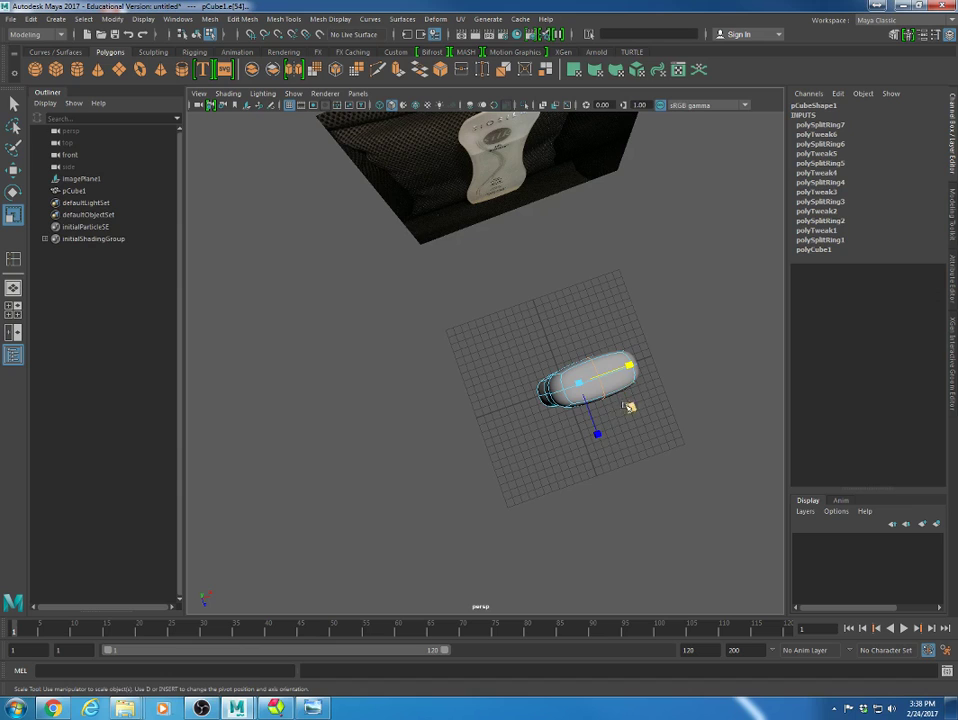
{"action": "left_click_drag", "start_coordinate": [597, 434], "coordinate": [604, 446]}
{"action": "left_click_drag", "start_coordinate": [507, 419], "coordinate": [381, 329], "text": "alt"}
{"action": "right_click_drag", "start_coordinate": [381, 329], "coordinate": [537, 380], "text": "alt"}
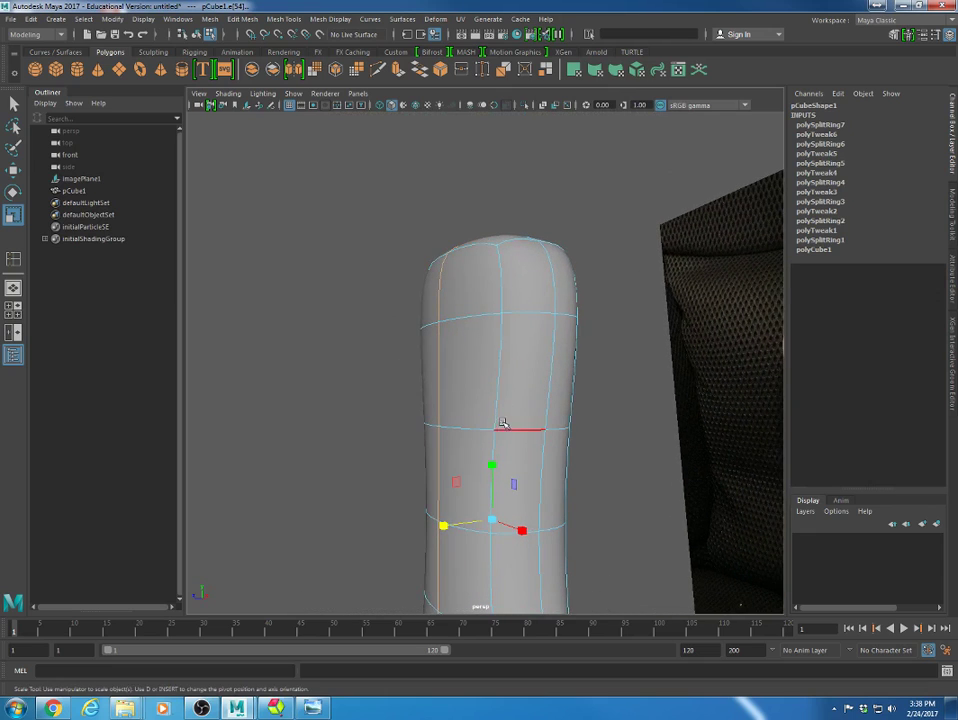
{"action": "left_click_drag", "start_coordinate": [500, 425], "coordinate": [451, 276], "text": "alt"}
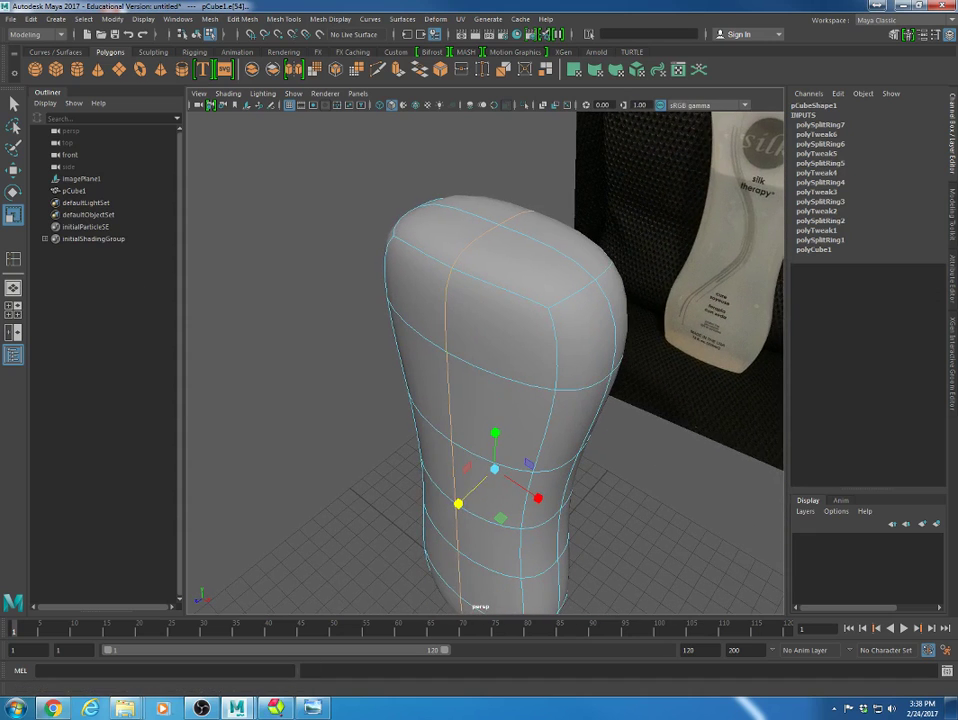
- Open the reference photo "Photo Feb 23, 7 48 02 AM" from the Bottles folder, examine the rounded outline from above, and return to Maya
{"action": "mouse_move", "coordinate": [124, 706]}
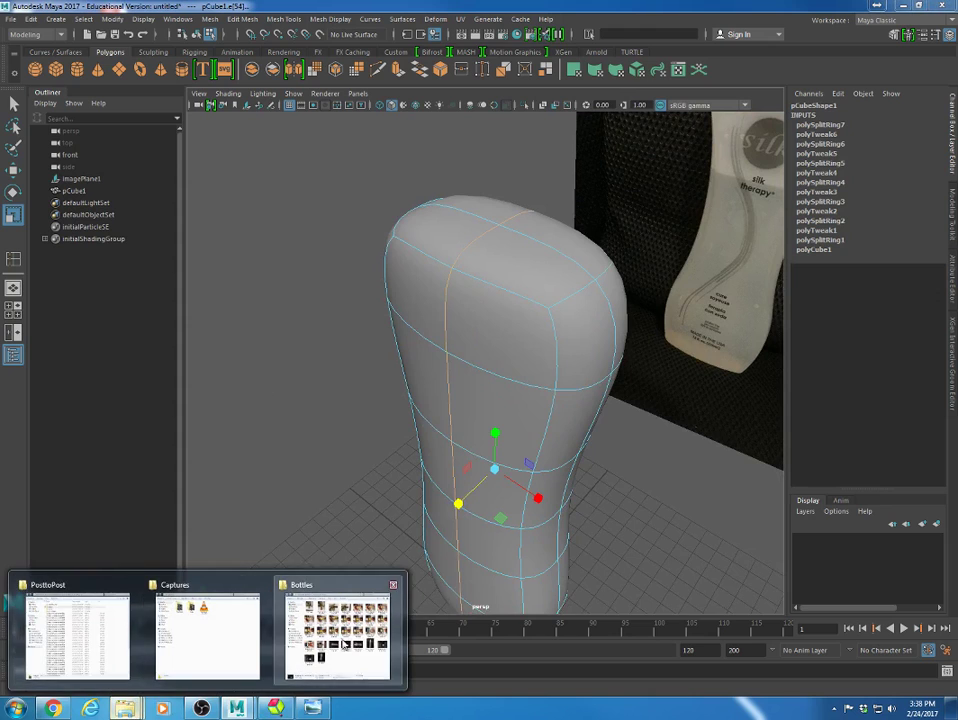
{"action": "left_click", "coordinate": [340, 617]}
{"action": "double_click", "coordinate": [469, 432]}
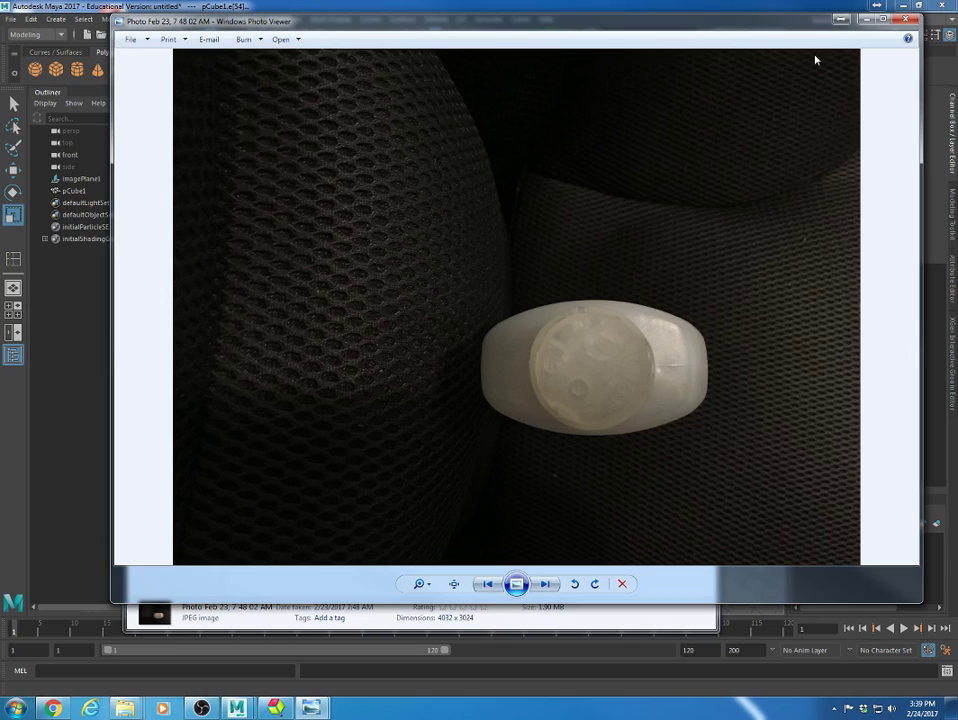
{"action": "left_click", "coordinate": [908, 20]}
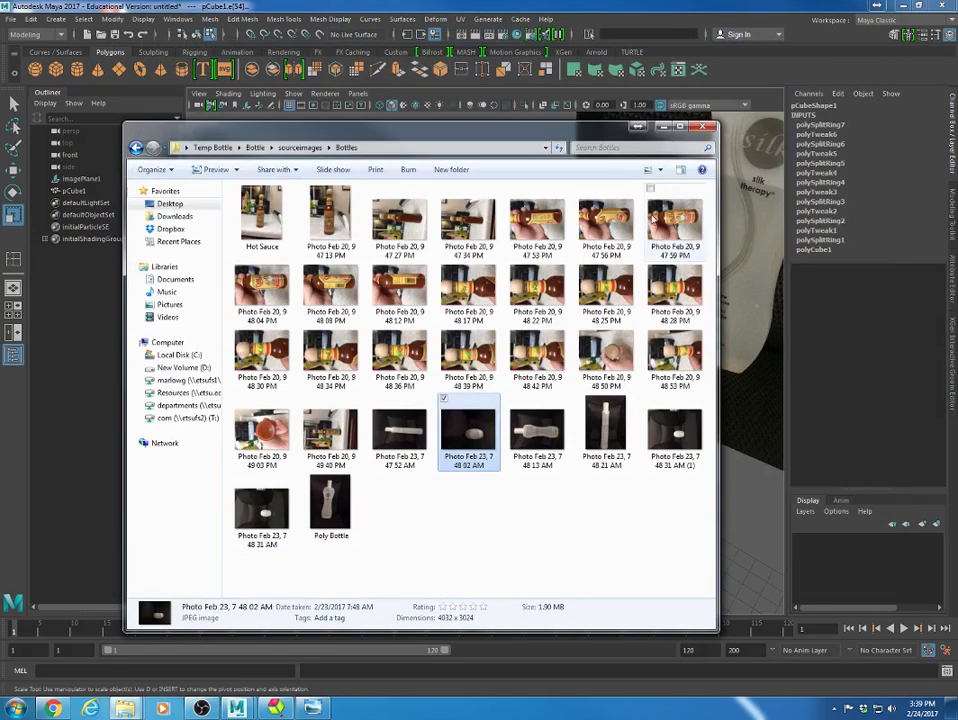
{"action": "left_click", "coordinate": [601, 11]}
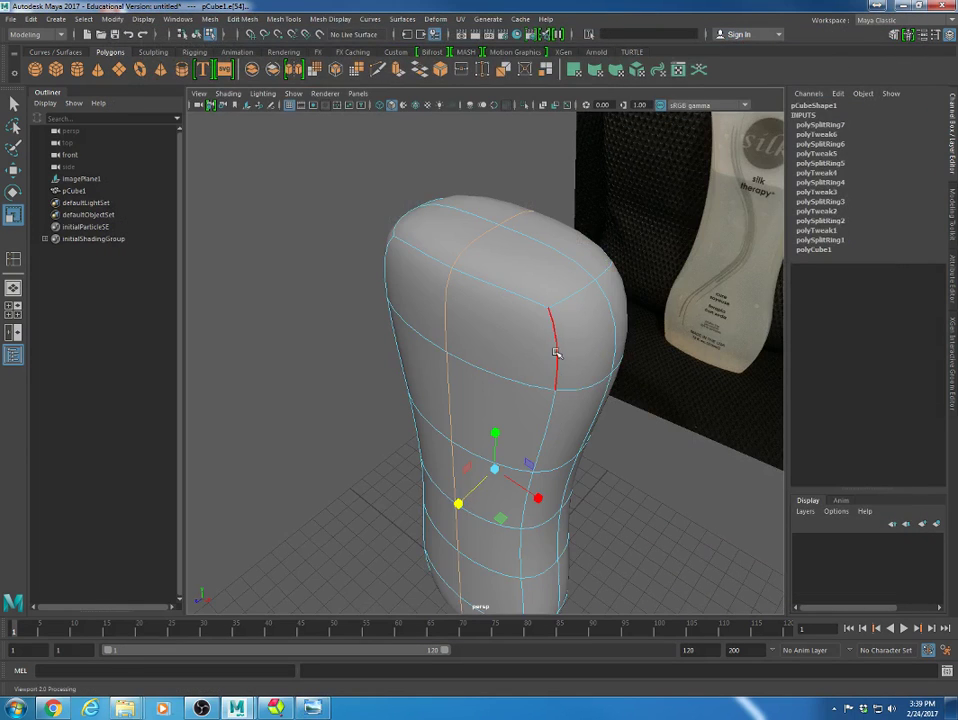
- Dismiss the ByteFence crash dialog and insert a horizontal edge loop around the bottle just above its base
{"action": "left_click_drag", "start_coordinate": [464, 398], "coordinate": [552, 402], "text": "alt"}
{"action": "middle_click_drag", "start_coordinate": [552, 402], "coordinate": [480, 265], "text": "alt"}
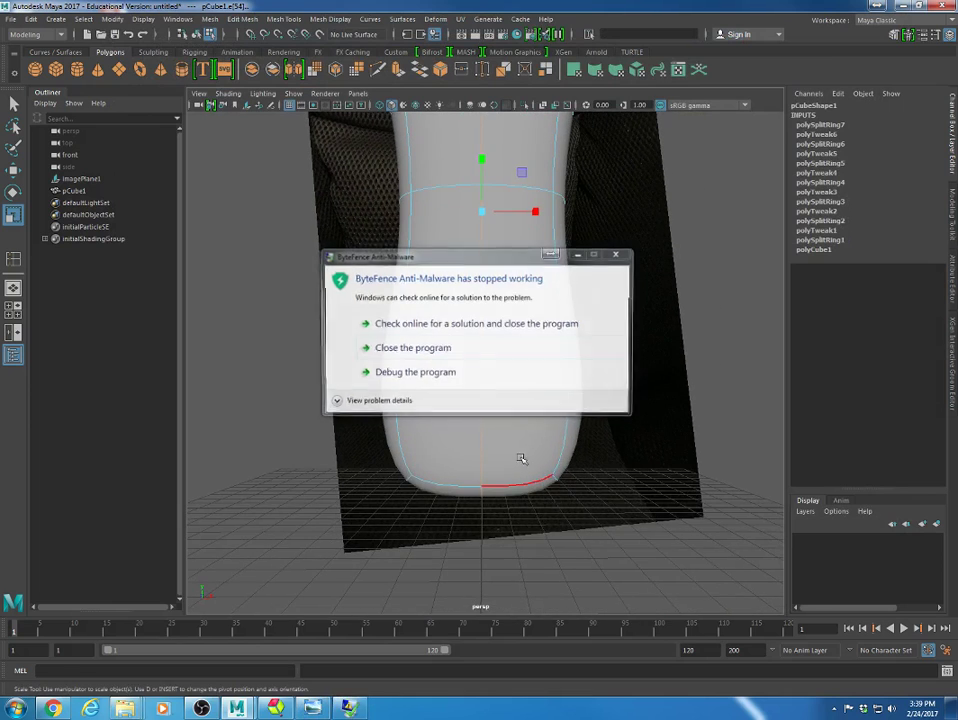
{"action": "left_click", "coordinate": [618, 253]}
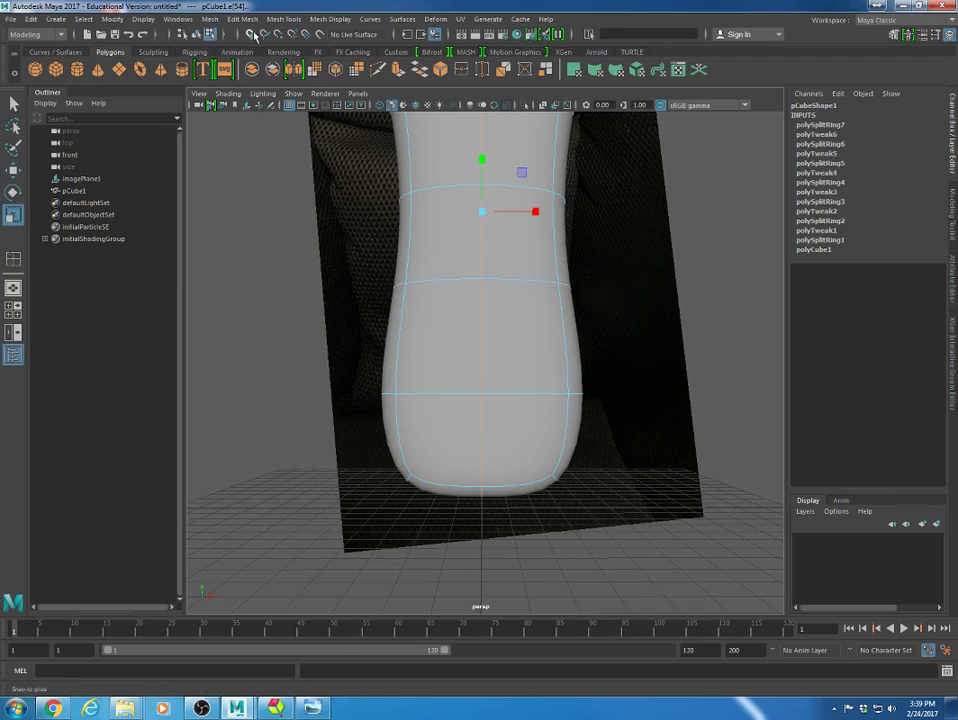
{"action": "left_click", "coordinate": [284, 19]}
{"action": "mouse_move", "coordinate": [240, 22]}
{"action": "mouse_move", "coordinate": [282, 20]}
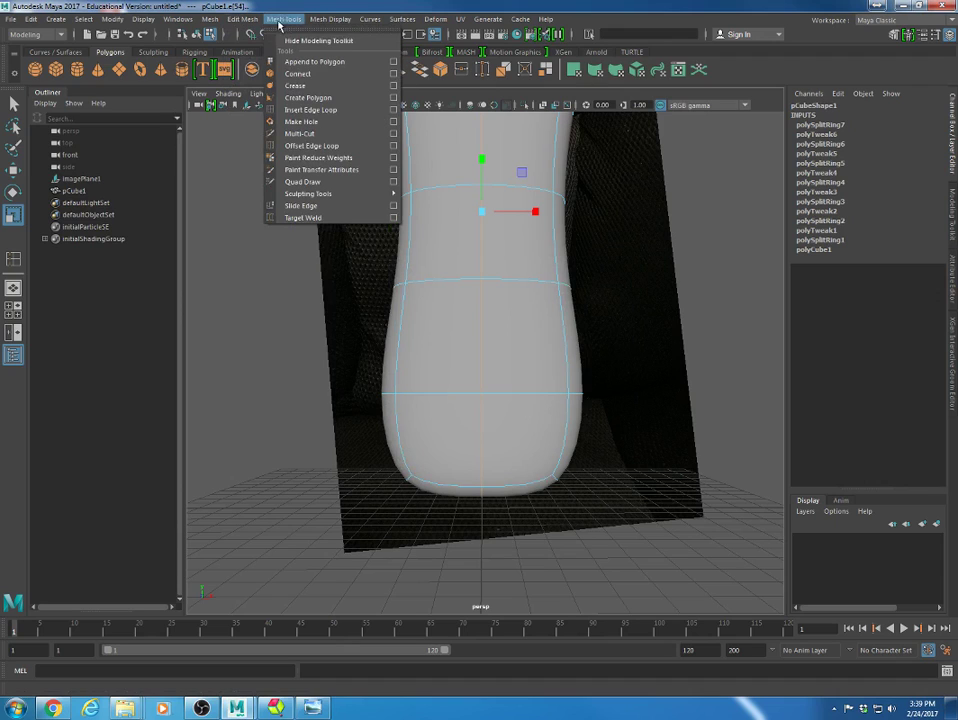
{"action": "left_click", "coordinate": [290, 111]}
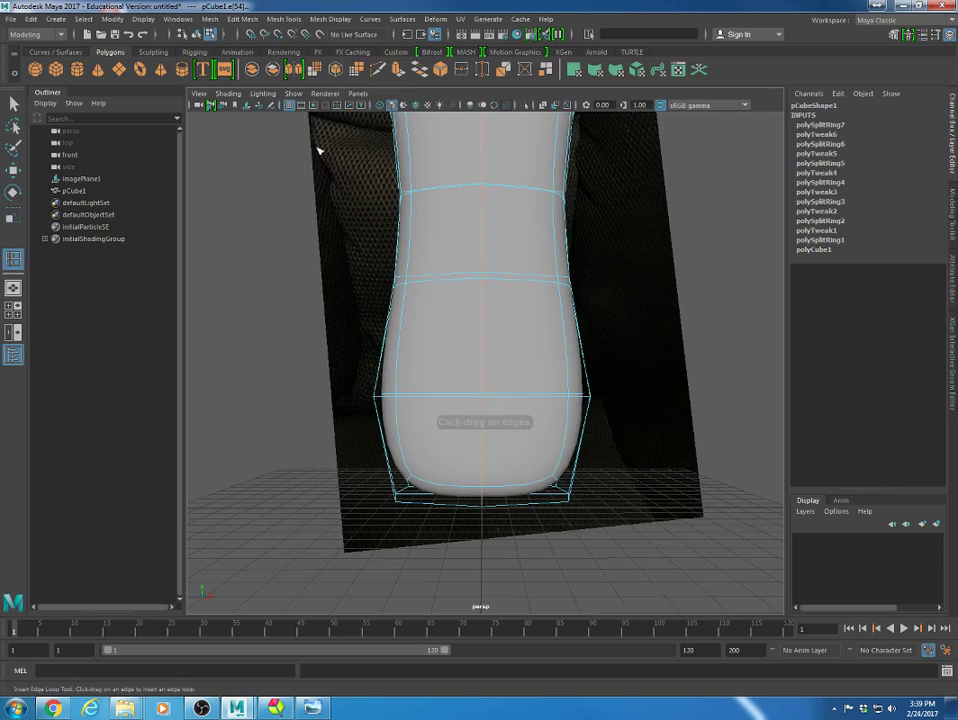
{"action": "left_click_drag", "start_coordinate": [392, 476], "coordinate": [393, 483]}
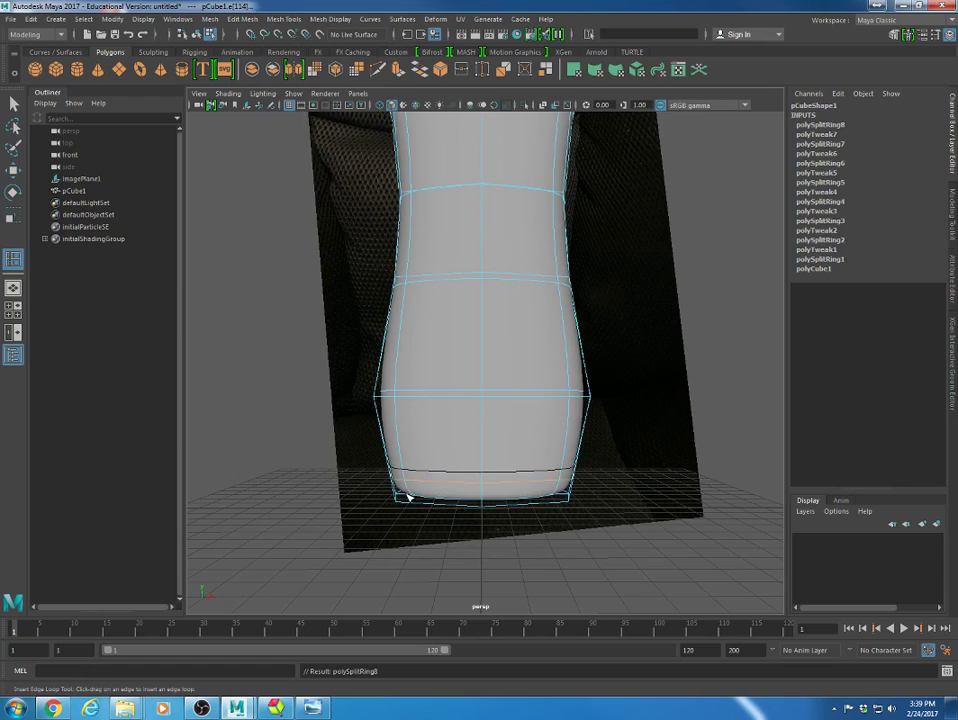
- Adjust the width of the edge loop near the base along X against the front reference photo
{"action": "key", "text": "space"}
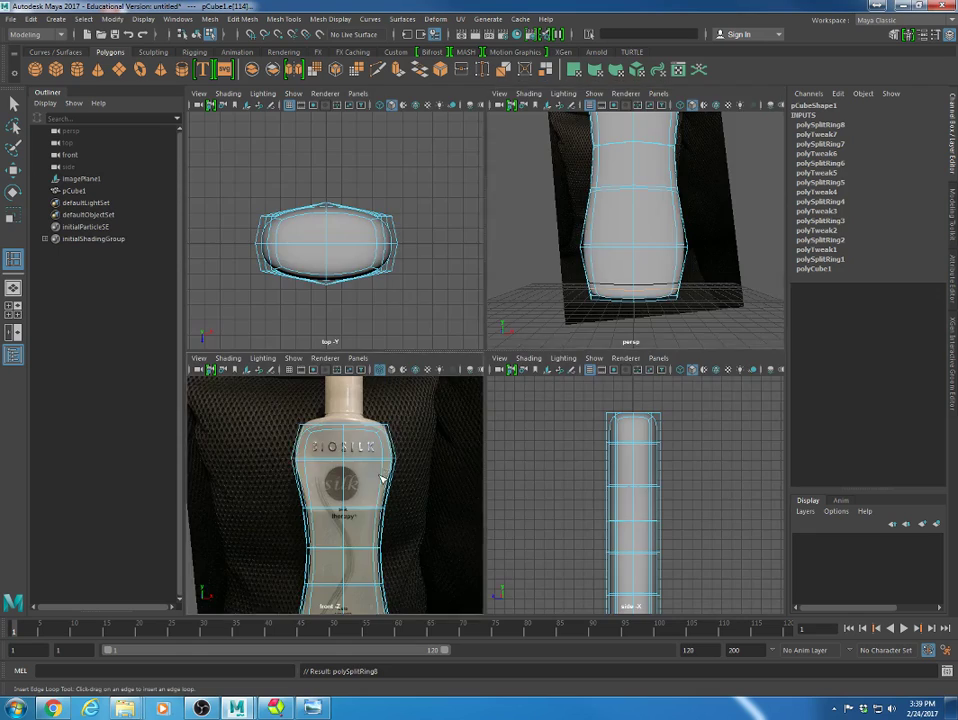
{"action": "key", "text": "space"}
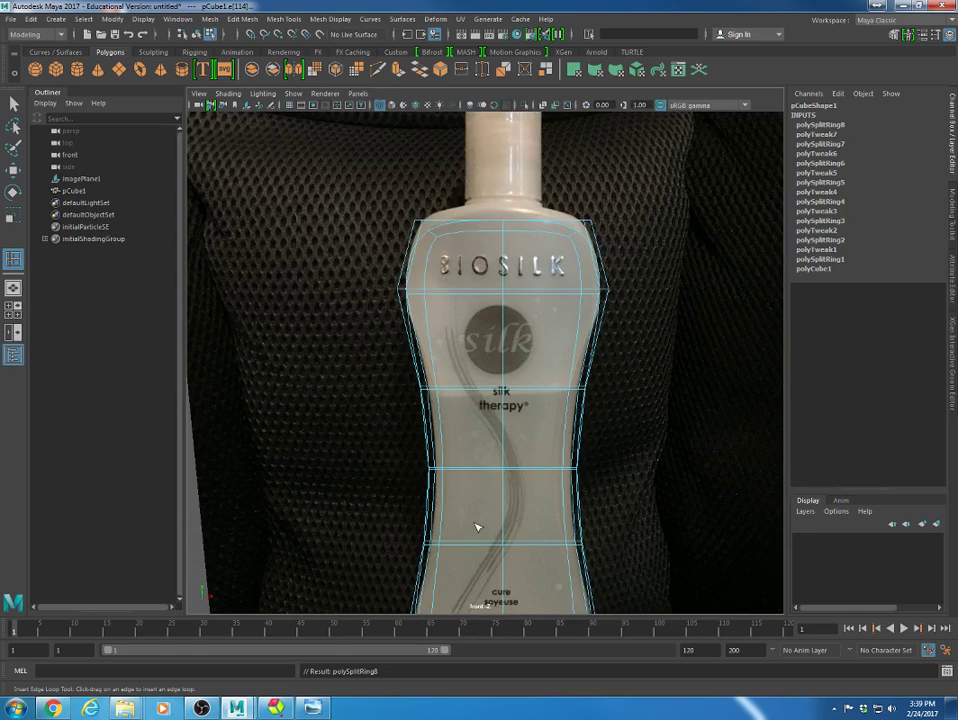
{"action": "key", "text": "w"}
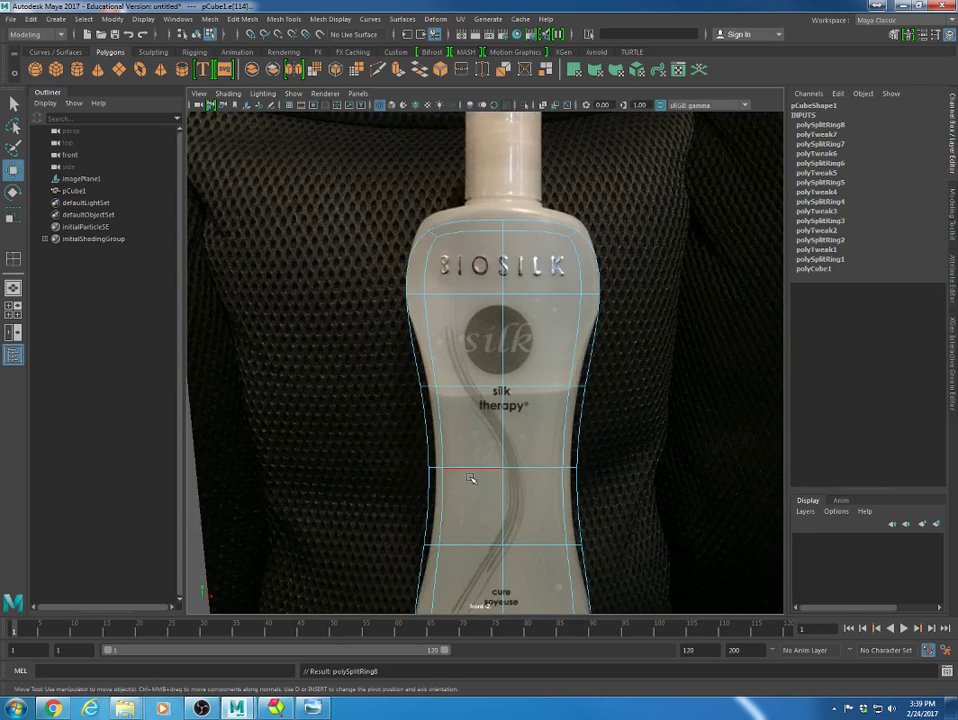
{"action": "middle_click_drag", "start_coordinate": [471, 472], "coordinate": [474, 302], "text": "alt"}
{"action": "middle_click_drag", "start_coordinate": [544, 373], "coordinate": [542, 414], "text": "alt"}
{"action": "middle_click_drag", "start_coordinate": [511, 528], "coordinate": [511, 468], "text": "alt"}
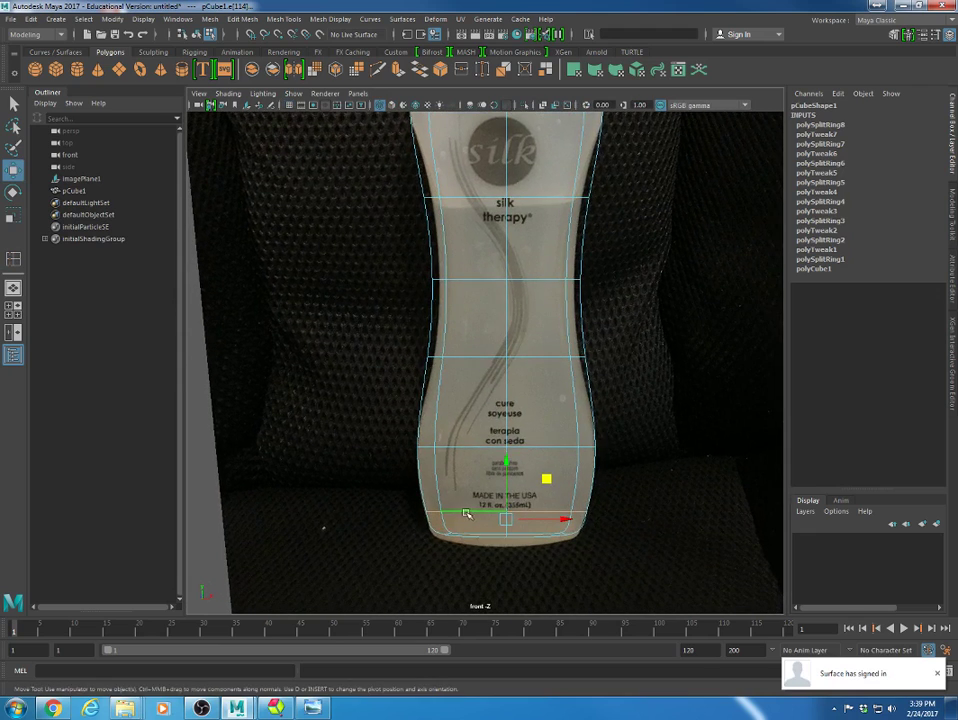
{"action": "key", "text": "r"}
{"action": "left_click_drag", "start_coordinate": [555, 519], "coordinate": [564, 521]}
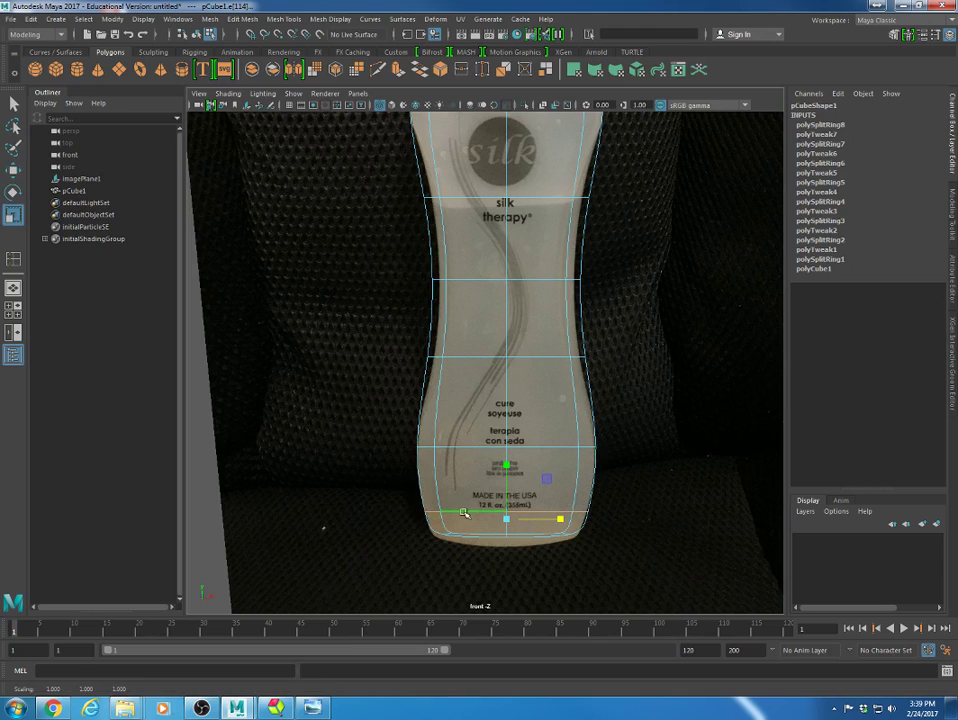
- Lower the bottom two rows of vertices slightly and narrow them along X to fit the base in the front reference photo
{"action": "right_click_drag", "start_coordinate": [466, 370], "coordinate": [406, 363]}
{"action": "left_click_drag", "start_coordinate": [374, 507], "coordinate": [580, 550]}
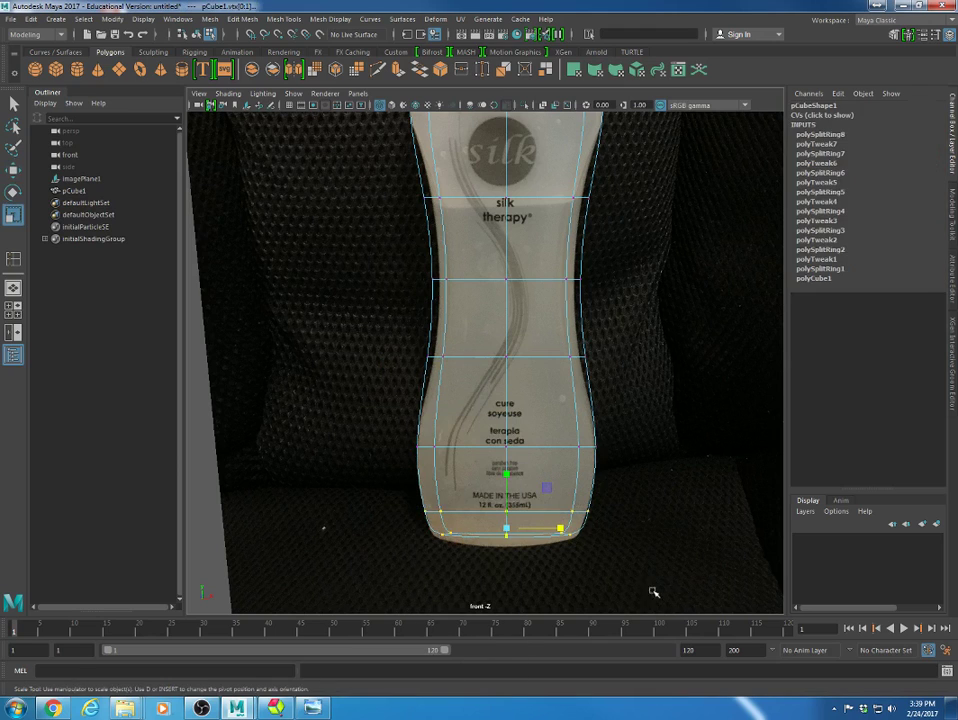
{"action": "key", "text": "w"}
{"action": "left_click_drag", "start_coordinate": [508, 488], "coordinate": [506, 496]}
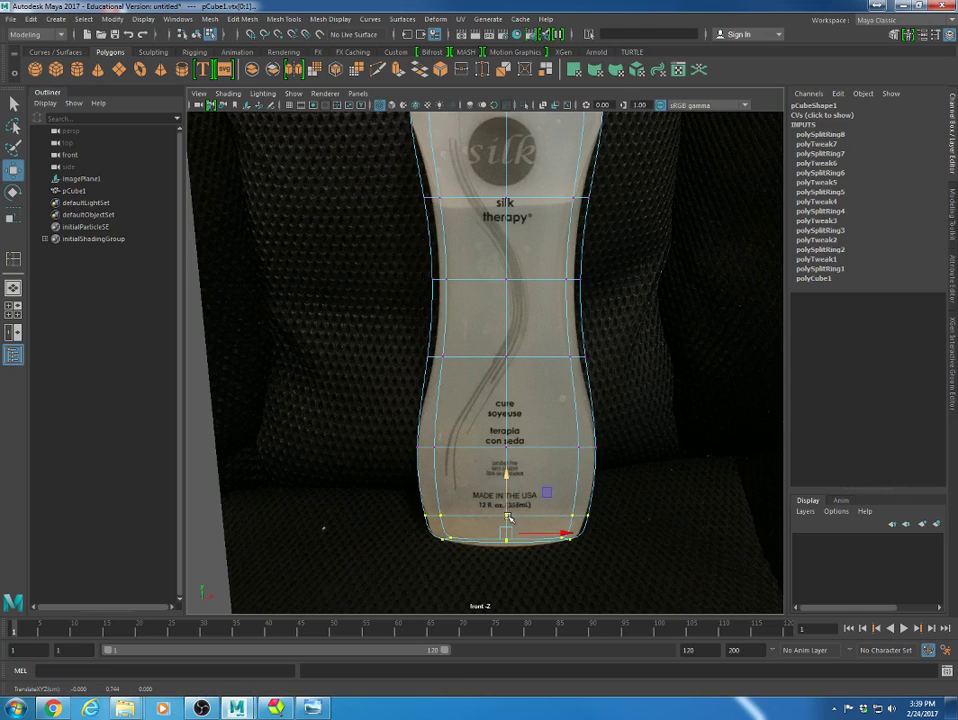
{"action": "key", "text": "r"}
{"action": "left_click_drag", "start_coordinate": [566, 533], "coordinate": [560, 532]}
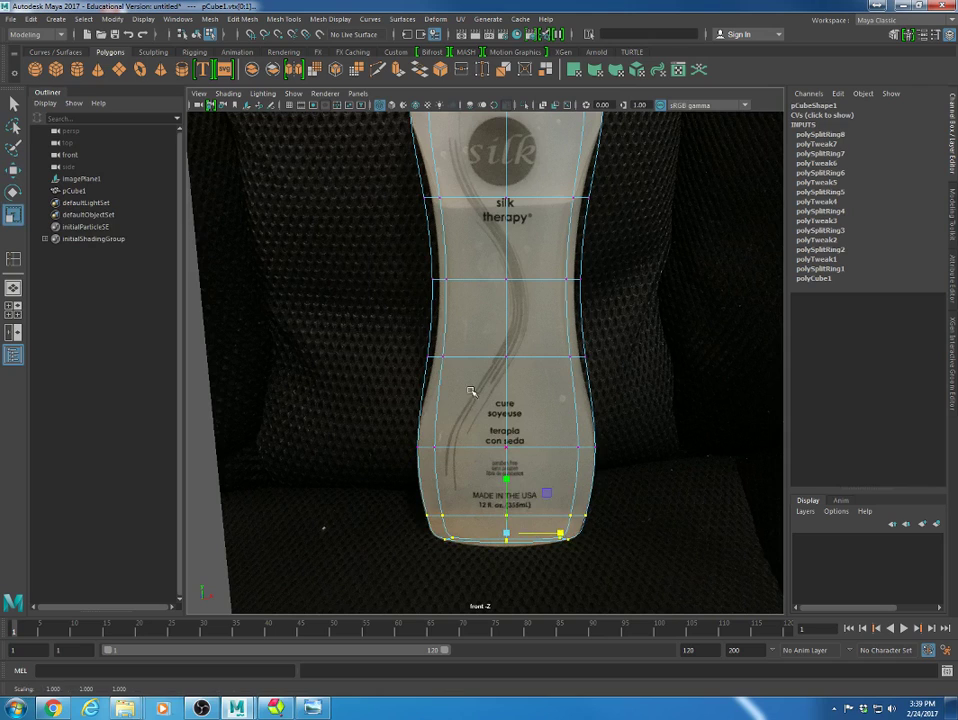
- Narrow the three rows of vertices around the bottle's waist along X to match the reference photo's outline
{"action": "left_click_drag", "start_coordinate": [386, 331], "coordinate": [616, 386]}
{"action": "left_click_drag", "start_coordinate": [560, 358], "coordinate": [560, 353]}
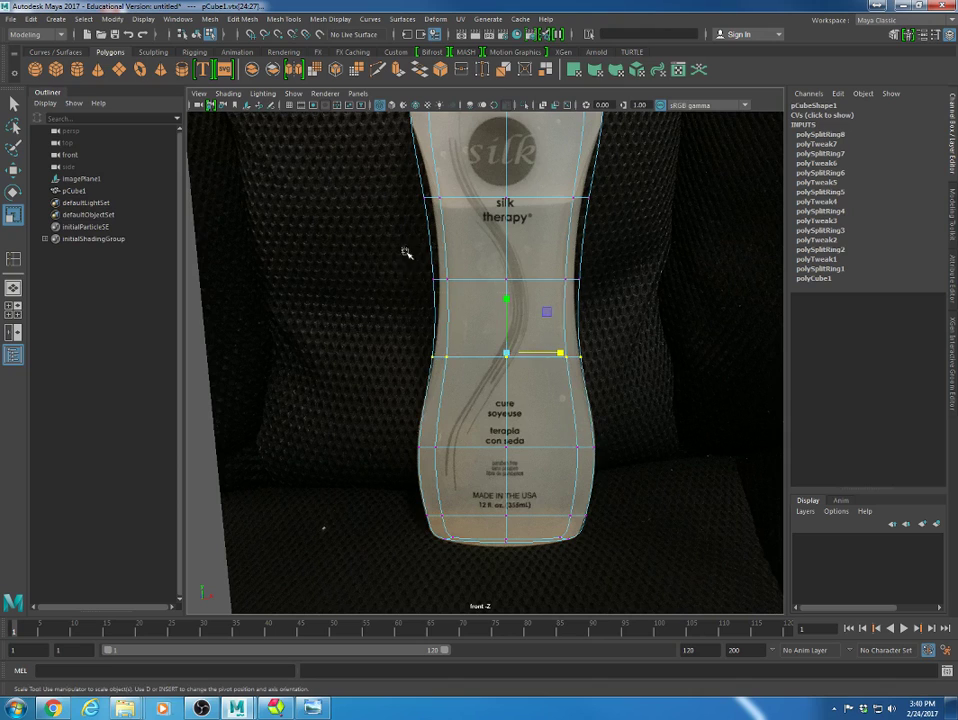
{"action": "left_click_drag", "start_coordinate": [406, 252], "coordinate": [556, 278]}
{"action": "left_click_drag", "start_coordinate": [392, 176], "coordinate": [558, 199]}
- Lower the vertex row at the bottle's widest upper part and raise the top vertices to meet the shoulder in the reference photo
{"action": "middle_click_drag", "start_coordinate": [583, 266], "coordinate": [576, 483], "text": "alt"}
{"action": "left_click_drag", "start_coordinate": [377, 320], "coordinate": [631, 360]}
{"action": "key", "text": "w"}
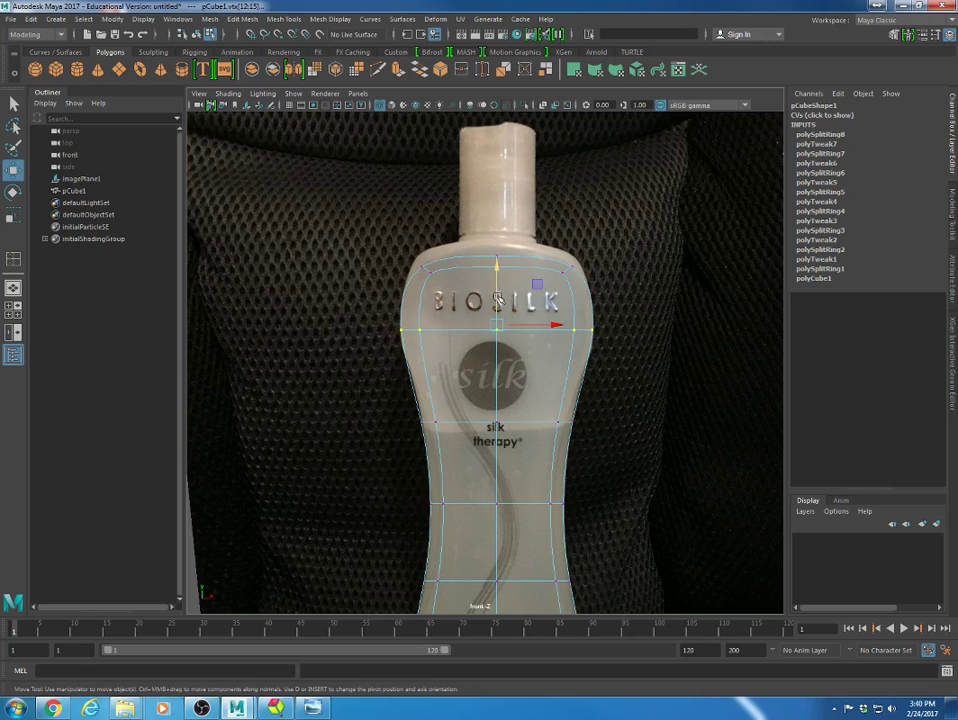
{"action": "left_click_drag", "start_coordinate": [497, 300], "coordinate": [480, 342]}
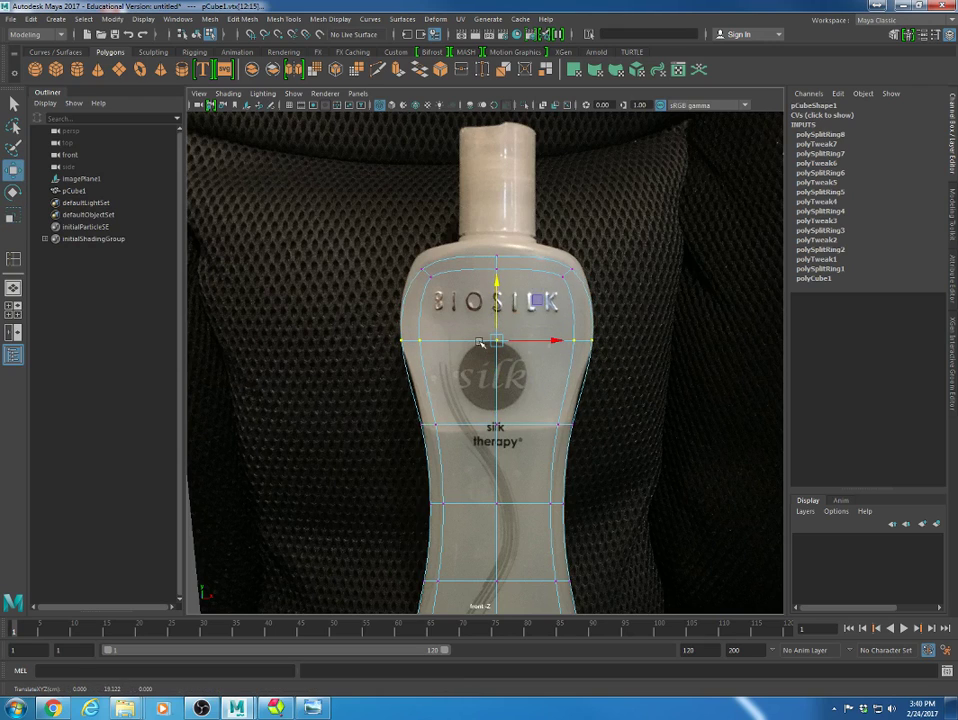
{"action": "left_click_drag", "start_coordinate": [410, 235], "coordinate": [626, 300]}
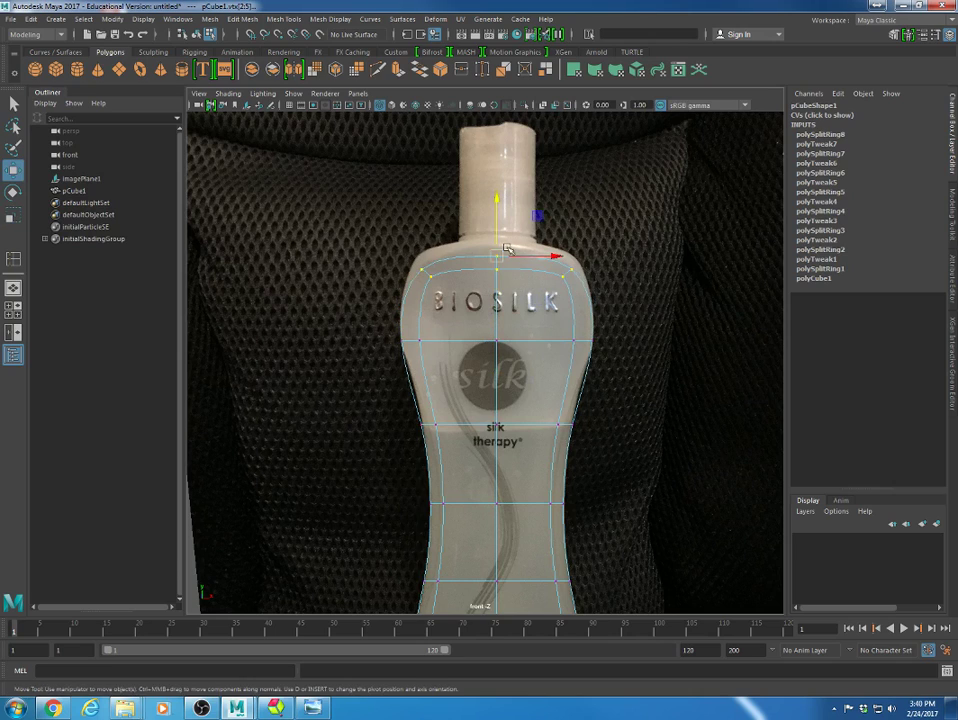
{"action": "left_click_drag", "start_coordinate": [496, 240], "coordinate": [493, 225]}
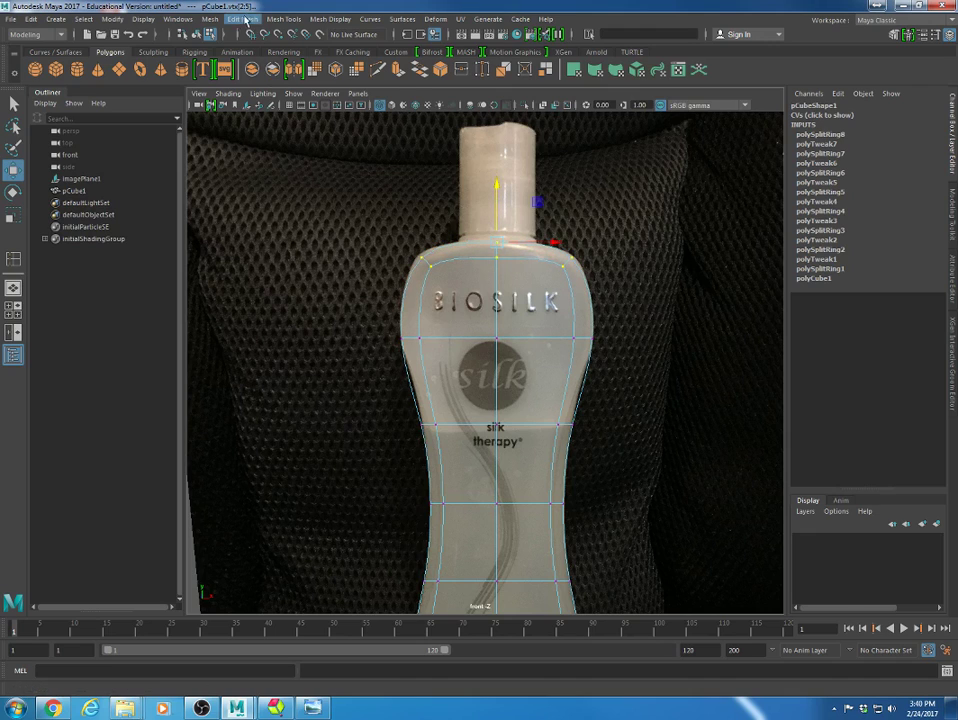
- Insert two horizontal edge loops in the upper body, one above and one below the widest row
{"action": "left_click", "coordinate": [242, 19]}
{"action": "mouse_move", "coordinate": [285, 20]}
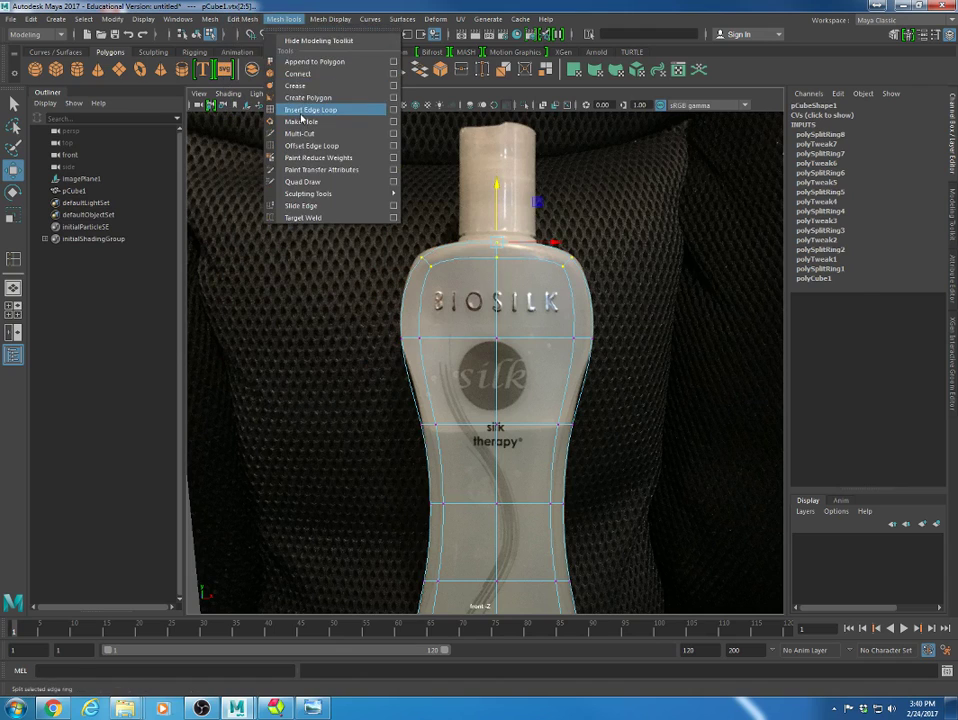
{"action": "left_click", "coordinate": [315, 109]}
{"action": "left_click", "coordinate": [408, 302]}
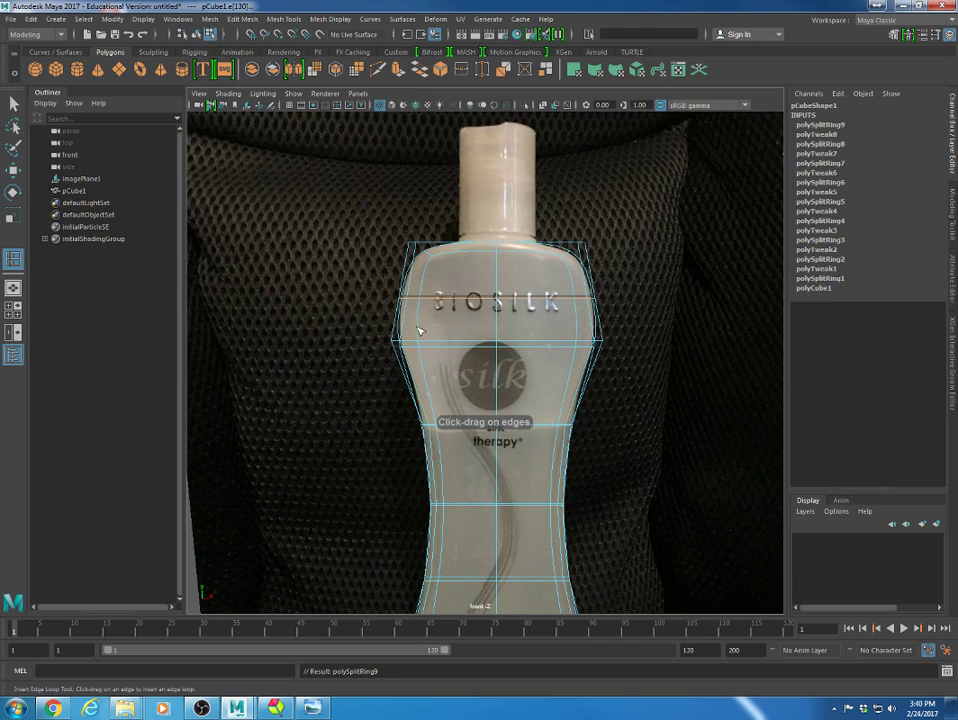
{"action": "left_click", "coordinate": [418, 388]}
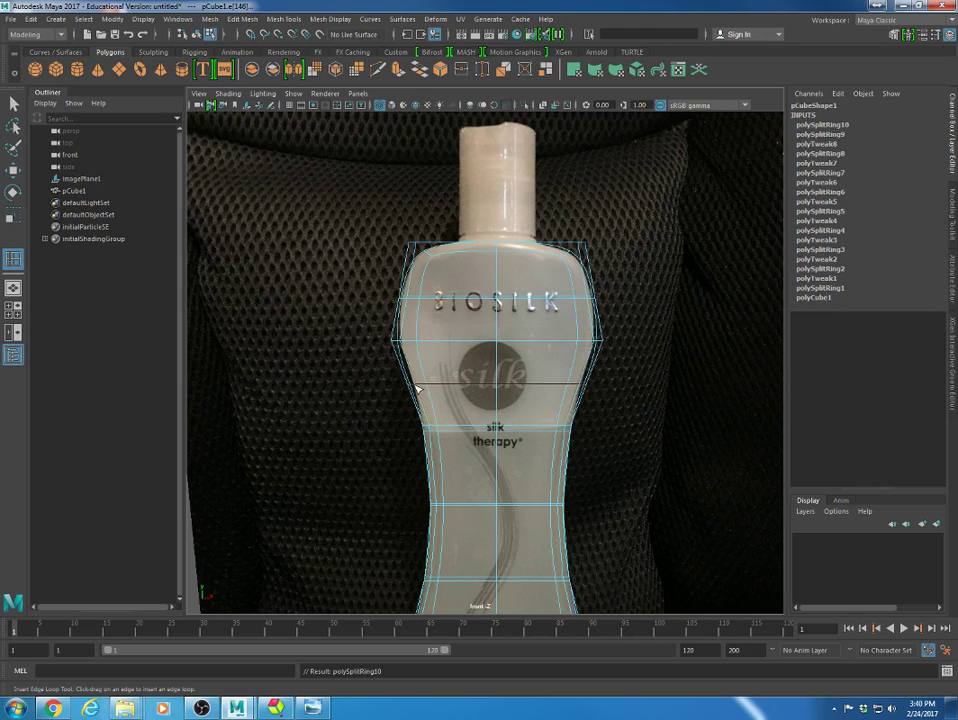
- Narrow the new edge loop below the widest row slightly along X to follow the photo's outline
{"action": "scroll", "coordinate": [549, 494], "scroll_direction": "down", "scroll_amount": 3}
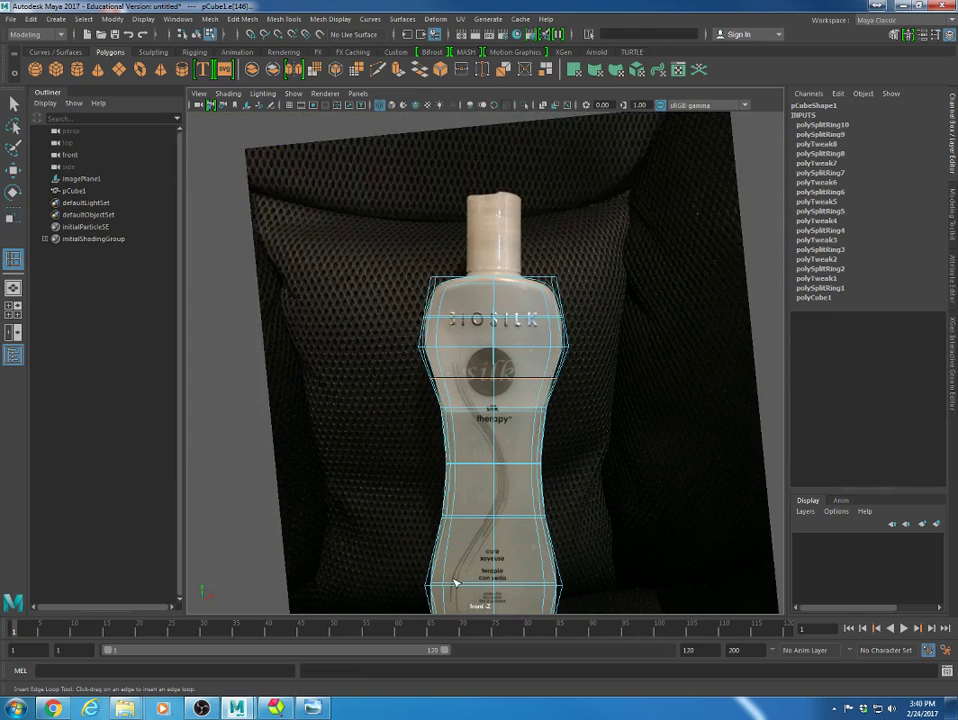
{"action": "key", "text": "w"}
{"action": "scroll", "coordinate": [478, 380], "scroll_direction": "up", "scroll_amount": 4}
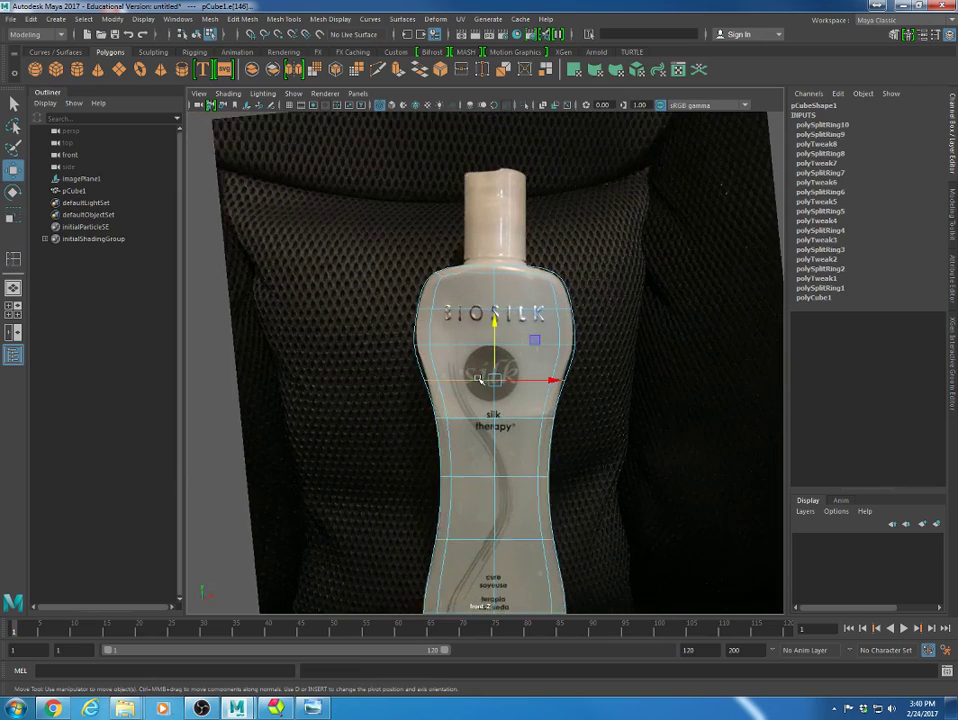
{"action": "key", "text": "r"}
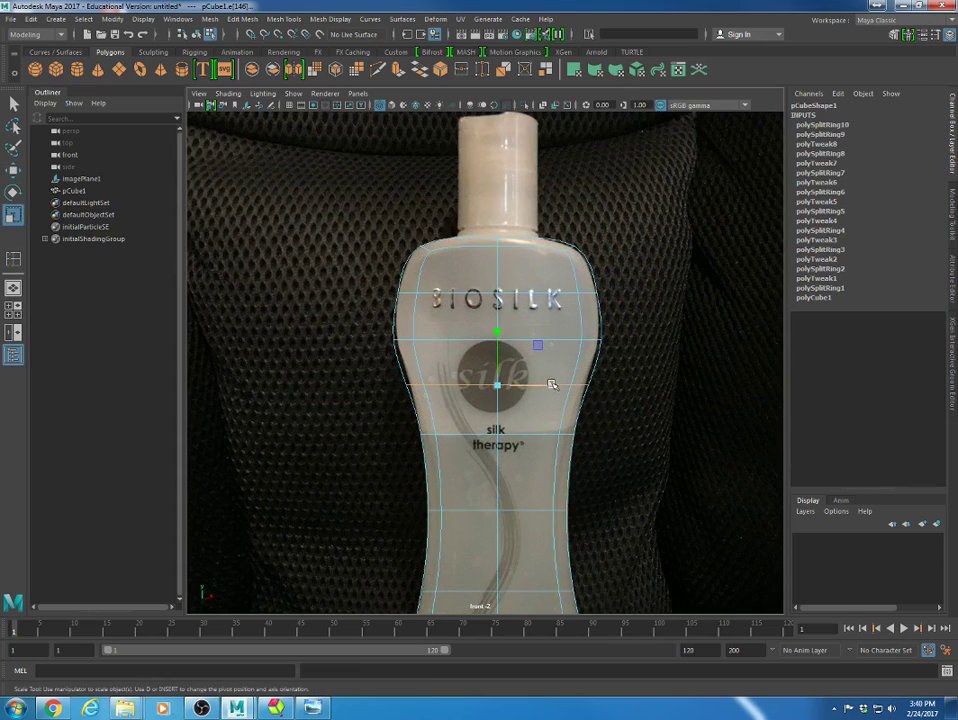
{"action": "left_click_drag", "start_coordinate": [552, 384], "coordinate": [549, 384]}
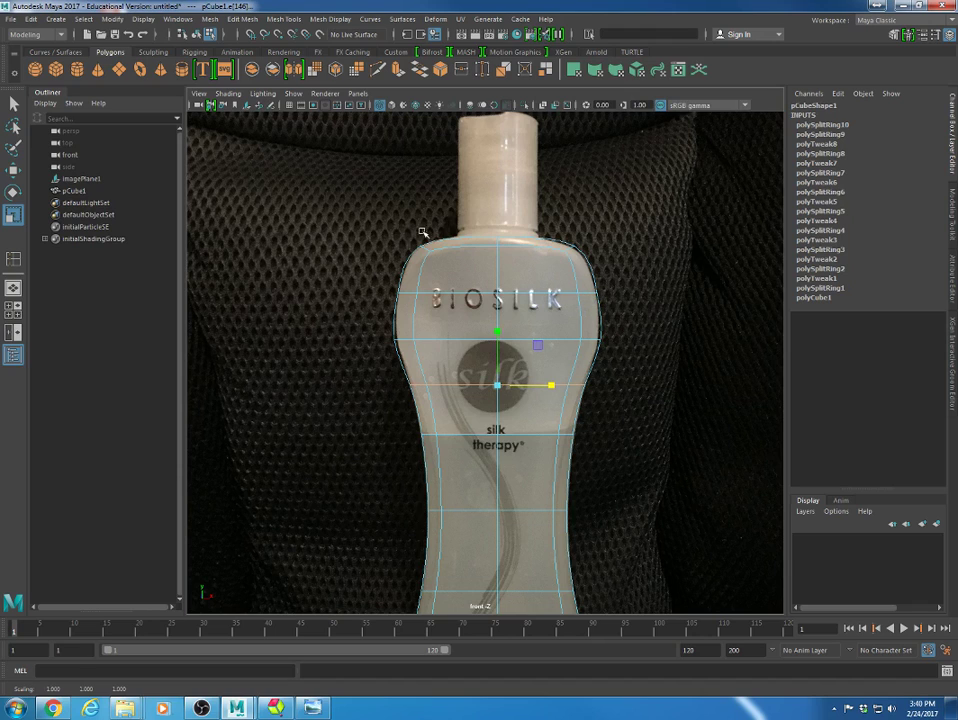
- Narrow the bottle's top vertices slightly along X to fit the shoulder in the reference photo
{"action": "right_click_drag", "start_coordinate": [556, 250], "coordinate": [548, 256]}
{"action": "left_click_drag", "start_coordinate": [342, 207], "coordinate": [611, 268]}
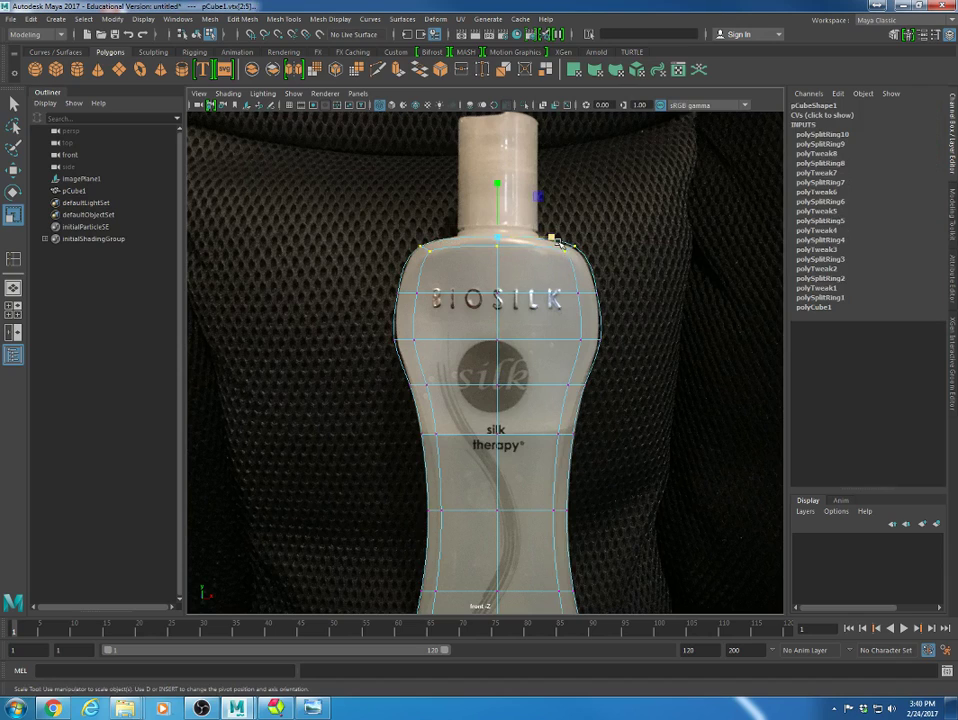
{"action": "left_click_drag", "start_coordinate": [560, 242], "coordinate": [553, 240]}
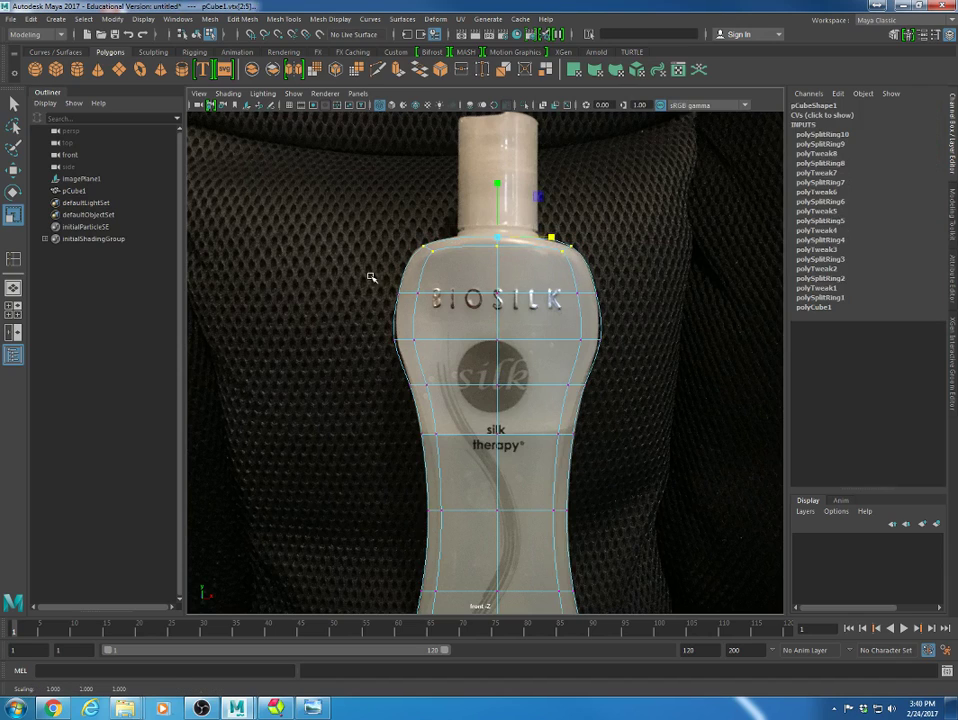
- Raise the vertex row near the BIOSILK lettering slightly and narrow it along X to match the photo
{"action": "left_click_drag", "start_coordinate": [371, 277], "coordinate": [633, 302]}
{"action": "key", "text": "w"}
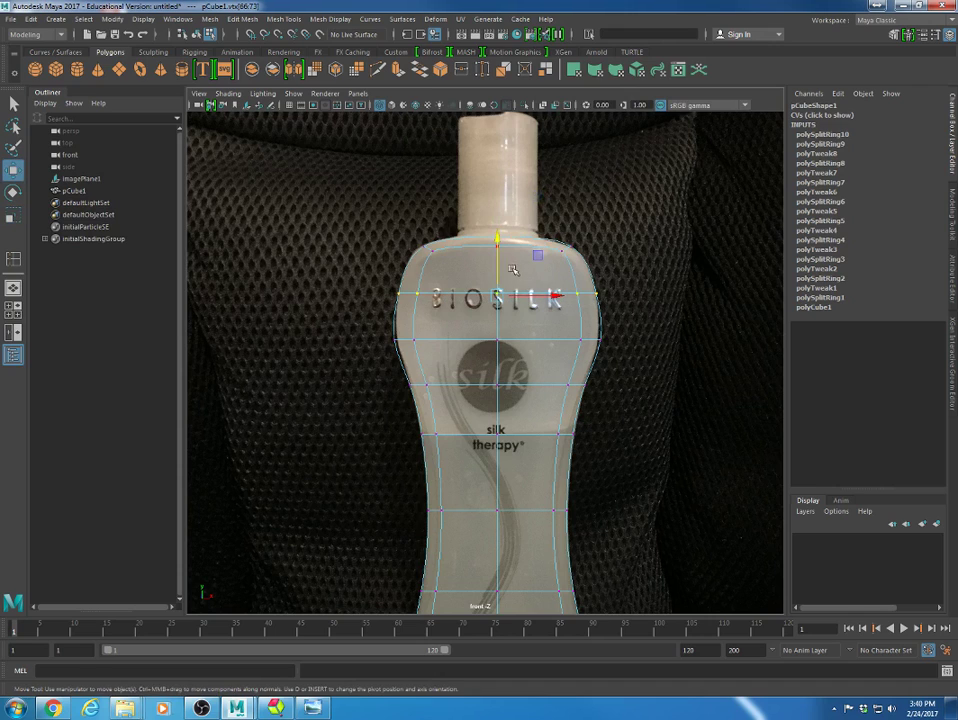
{"action": "left_click_drag", "start_coordinate": [497, 276], "coordinate": [497, 265]}
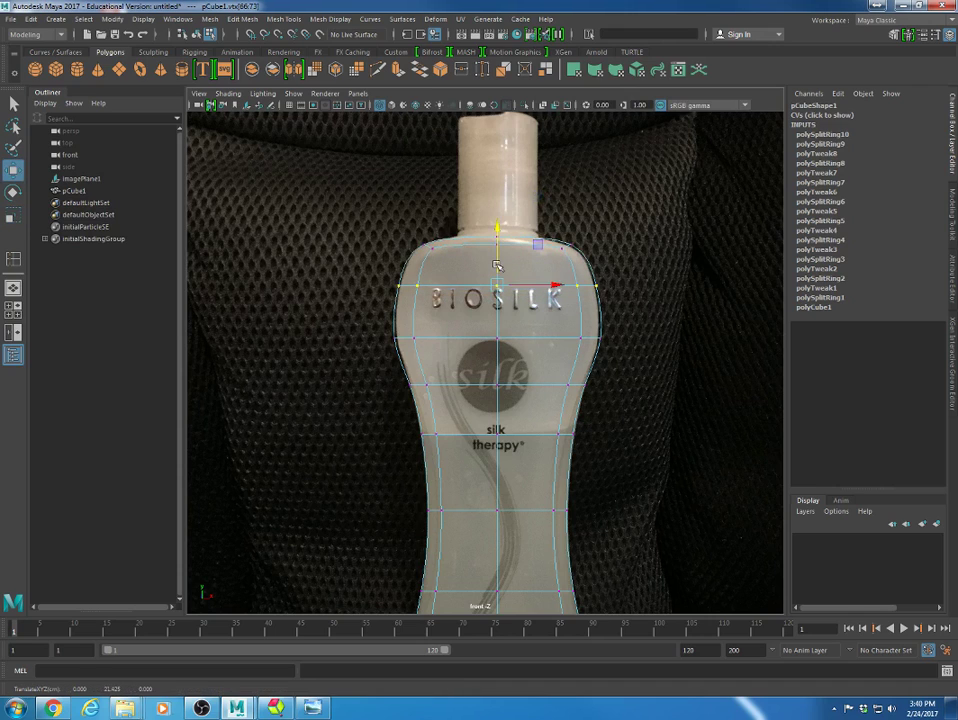
{"action": "key", "text": "r"}
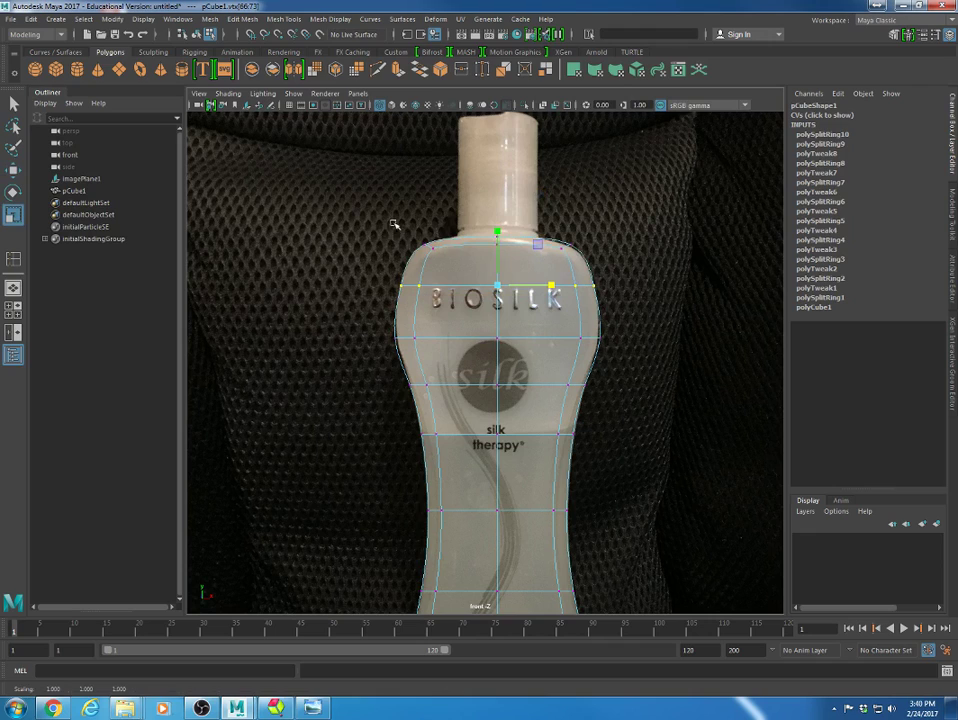
- Lower the bottle's top vertices slightly and raise the middle ones toward the neck to curve the shoulder
{"action": "left_click_drag", "start_coordinate": [395, 224], "coordinate": [601, 262]}
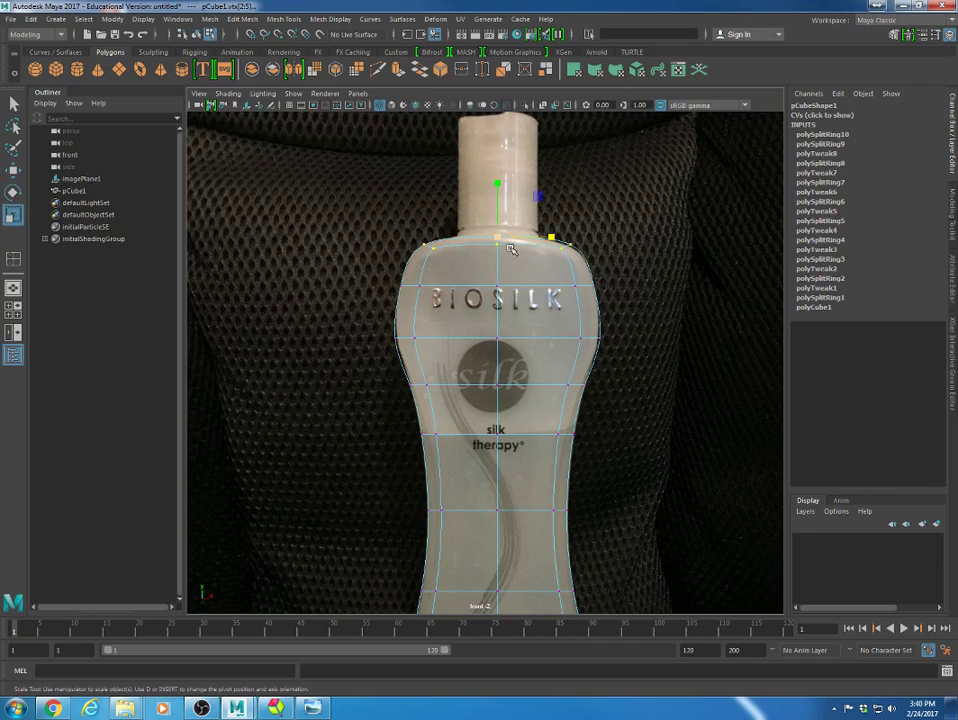
{"action": "key", "text": "w"}
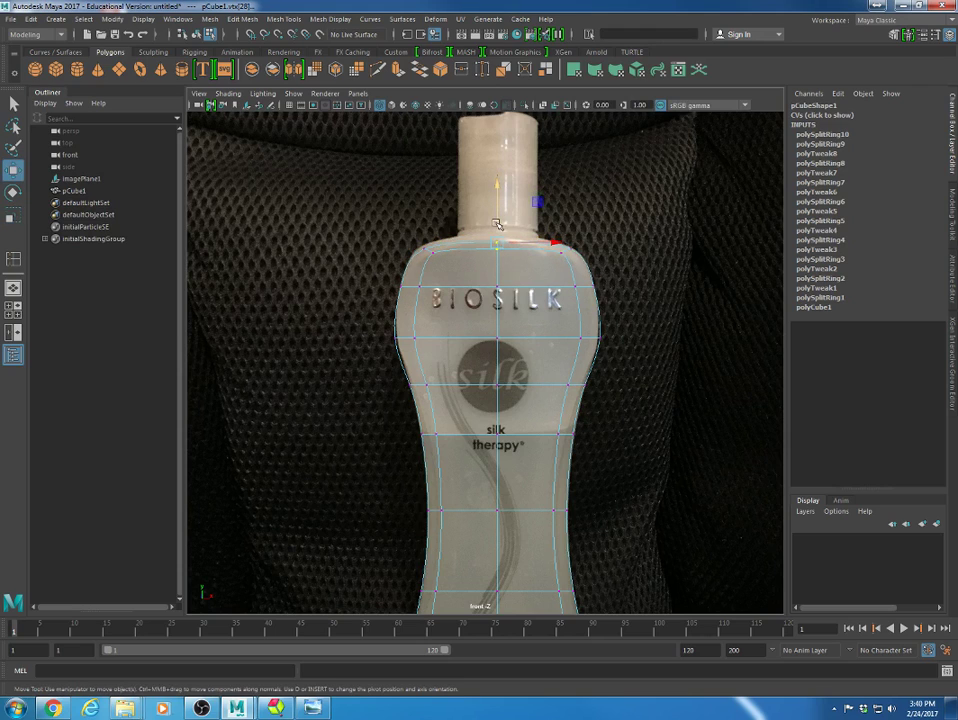
{"action": "left_click_drag", "start_coordinate": [497, 222], "coordinate": [498, 215]}
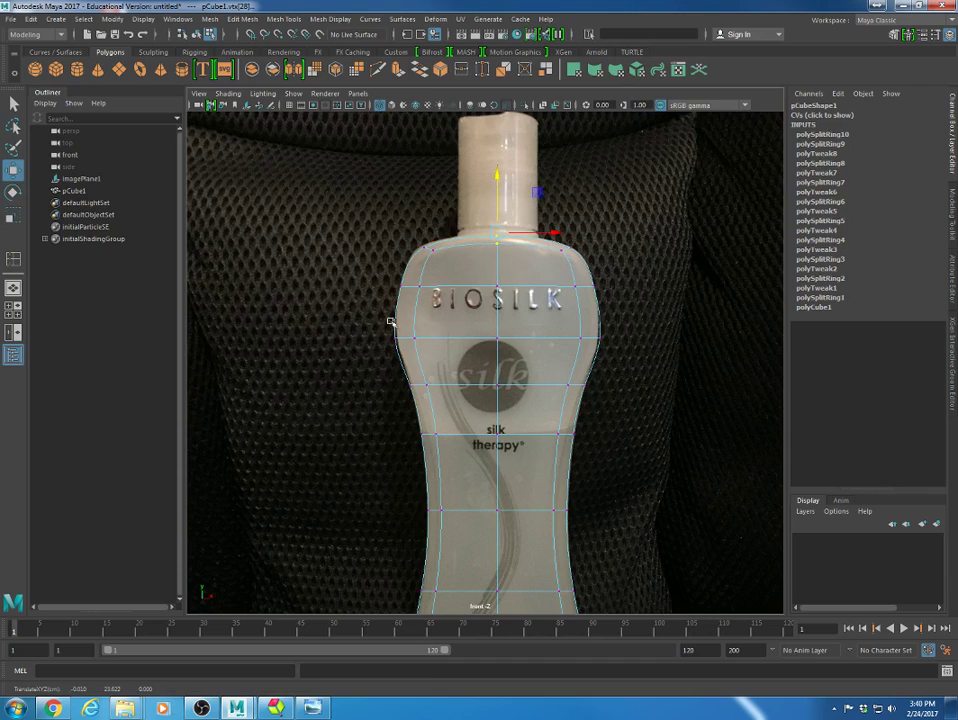
- Narrow the widest upper vertex row along X and compare the full bottle outline with the front reference photo
{"action": "left_click_drag", "start_coordinate": [390, 321], "coordinate": [642, 350]}
{"action": "key", "text": "r"}
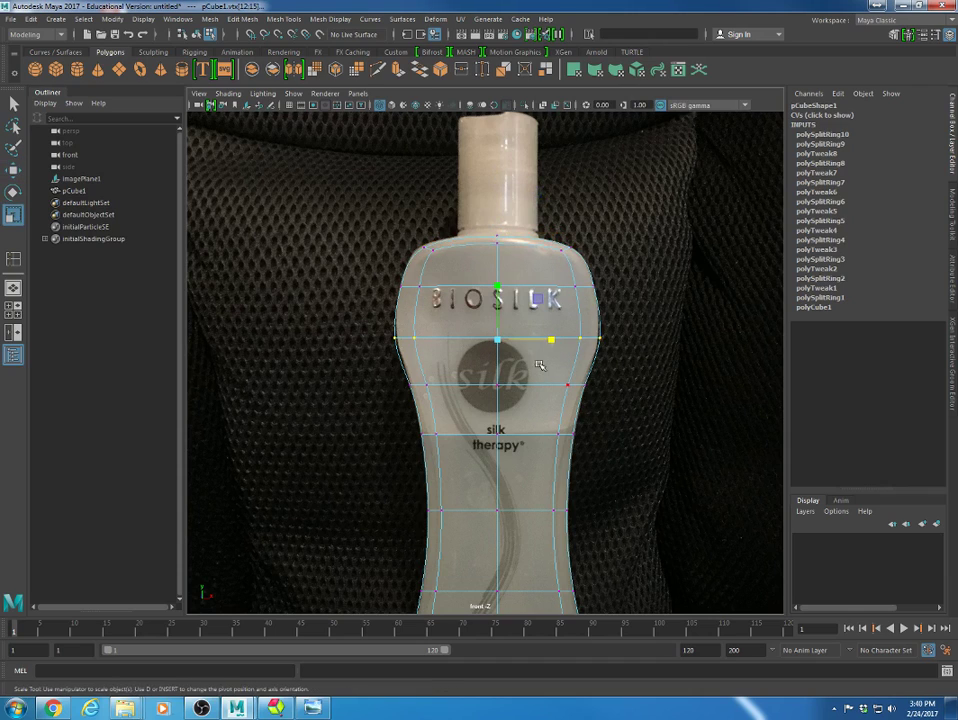
{"action": "left_click_drag", "start_coordinate": [553, 339], "coordinate": [548, 339]}
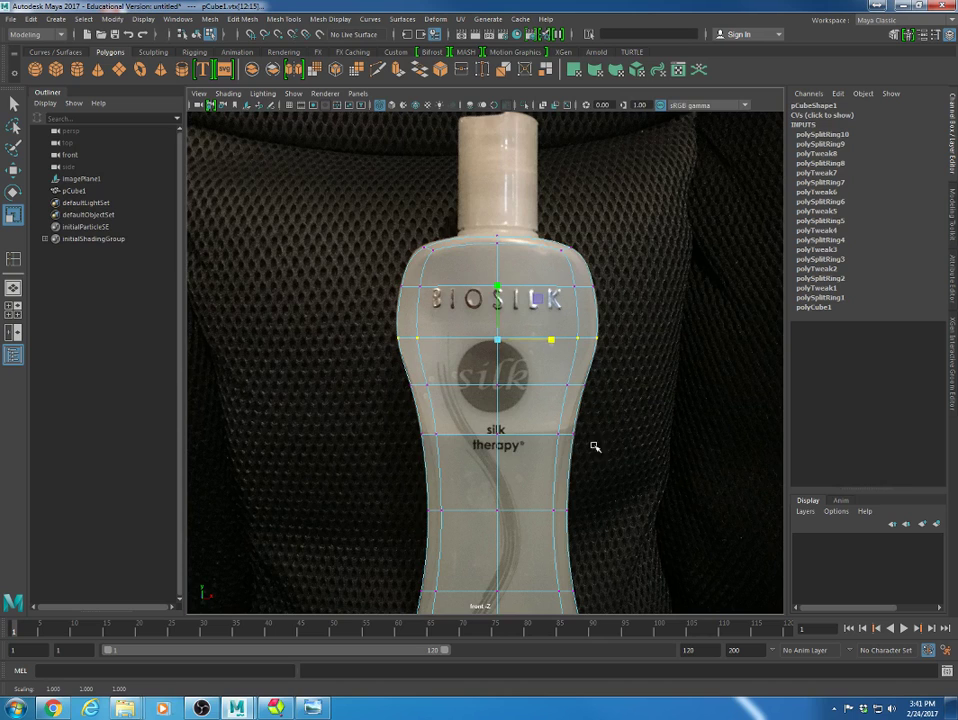
{"action": "scroll", "coordinate": [594, 447], "scroll_direction": "down", "scroll_amount": 5}
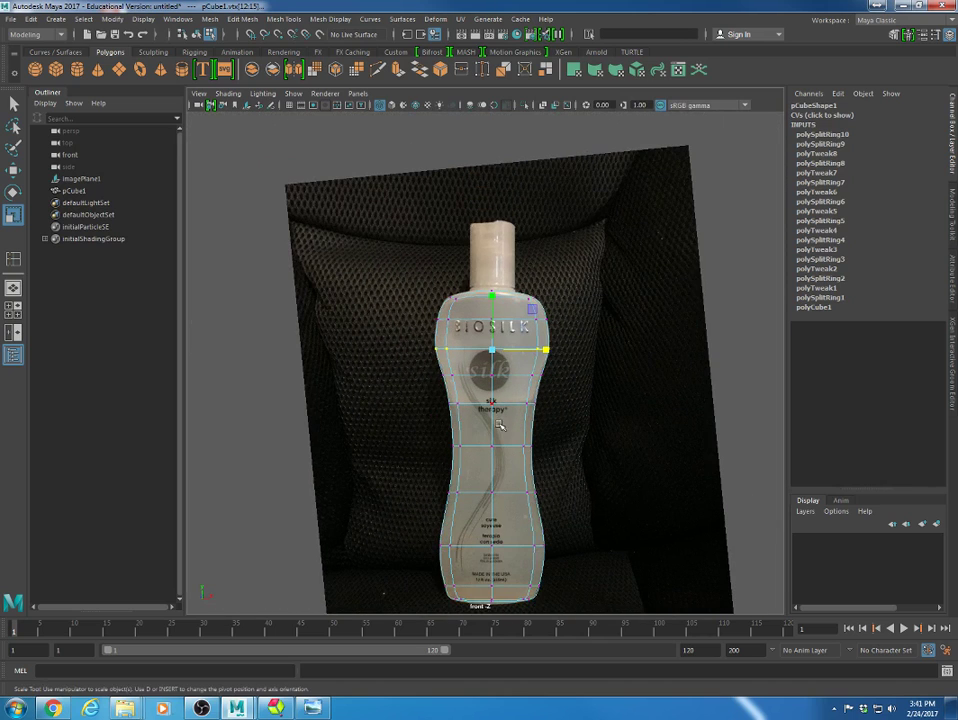
{"action": "scroll", "coordinate": [475, 333], "scroll_direction": "up", "scroll_amount": 5}
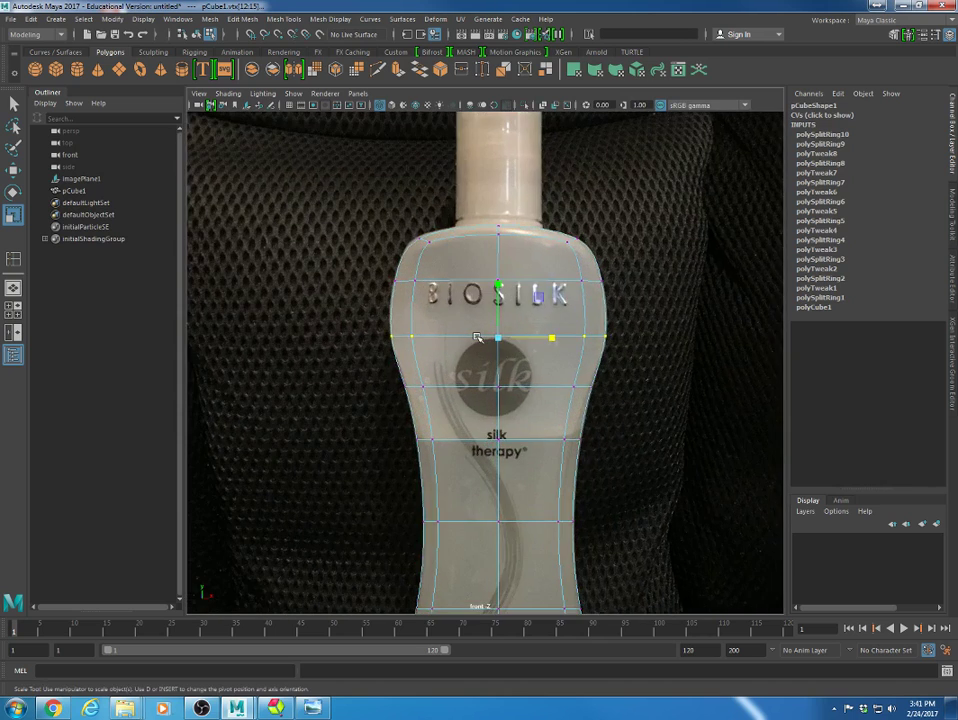
{"action": "scroll", "coordinate": [477, 337], "scroll_direction": "down", "scroll_amount": 1}
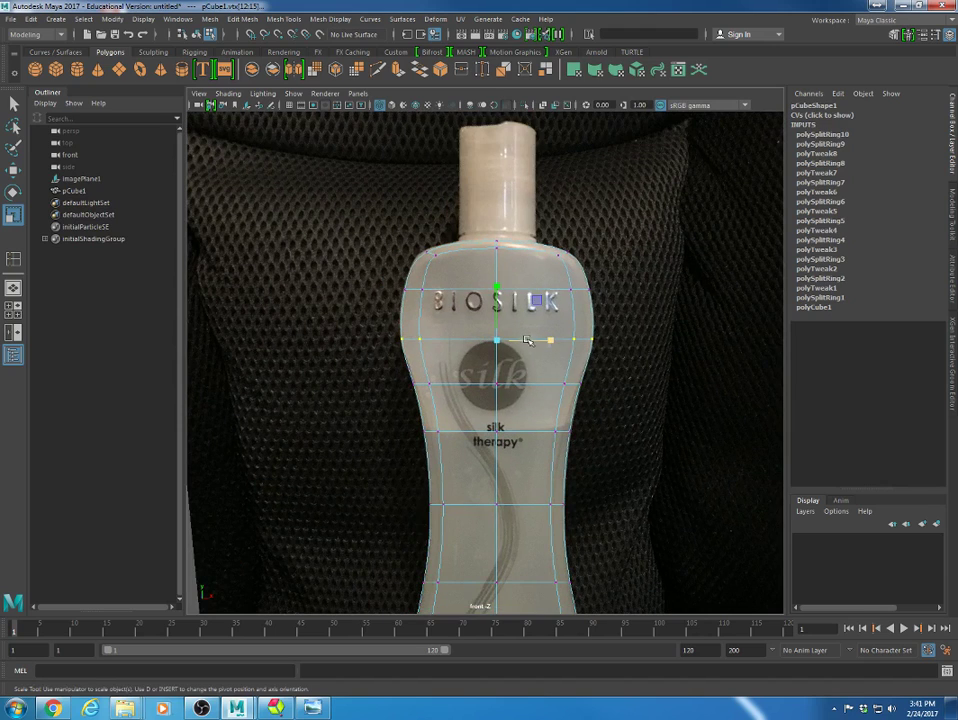
- Examine the bottle mesh with shaded display in the perspective view, including its top face from above
{"action": "key", "text": "space"}
{"action": "left_click_drag", "start_coordinate": [528, 341], "coordinate": [499, 308]}
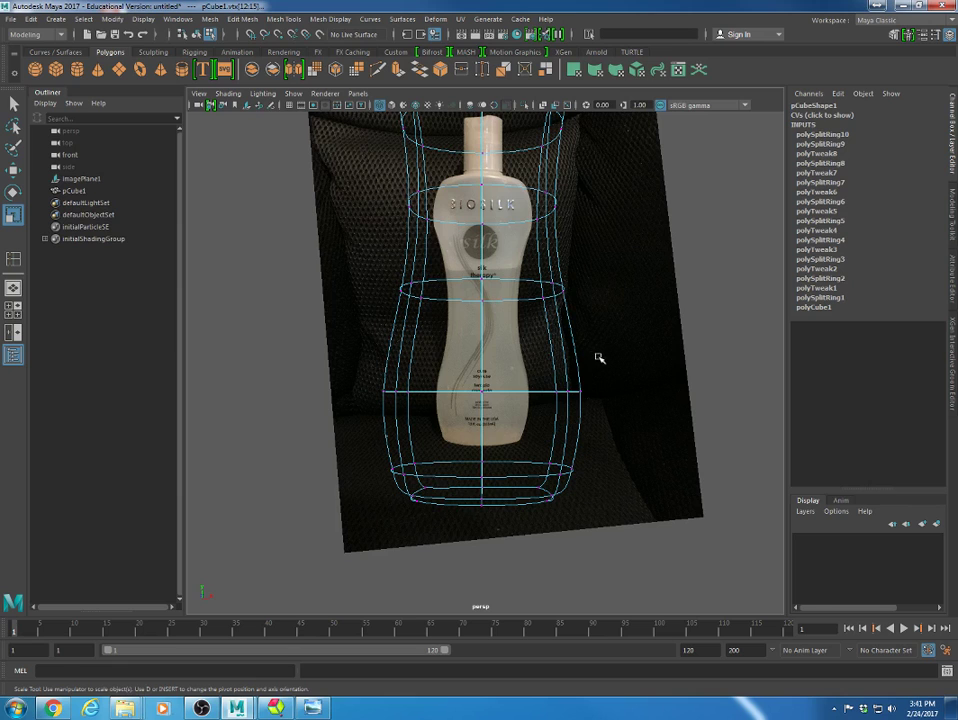
{"action": "key", "text": "space"}
{"action": "left_click_drag", "start_coordinate": [598, 358], "coordinate": [585, 322]}
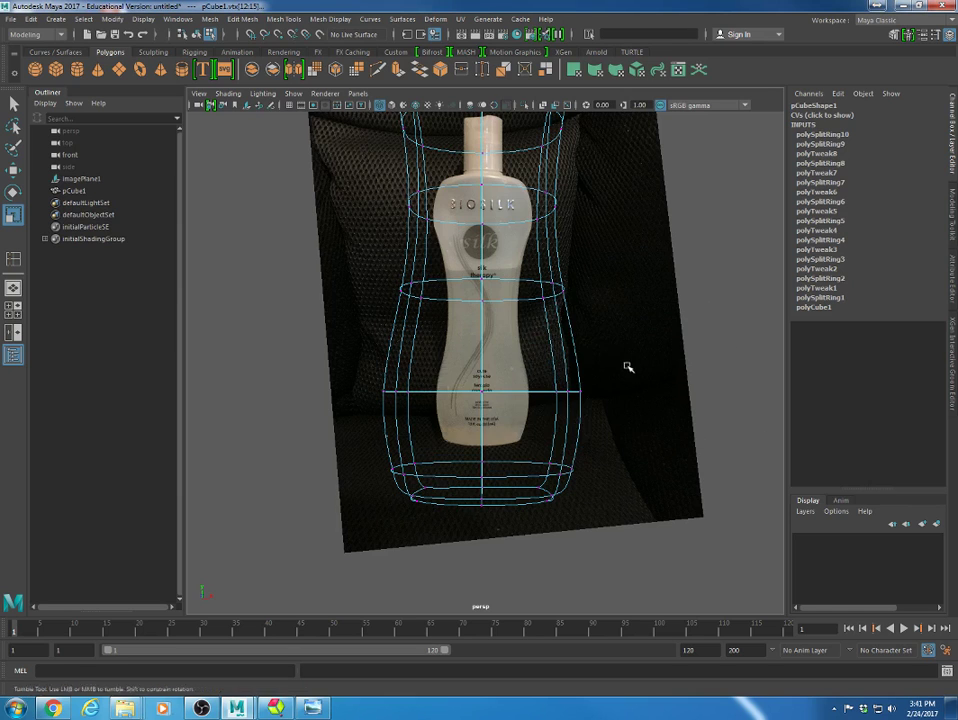
{"action": "left_click_drag", "start_coordinate": [628, 367], "coordinate": [669, 385], "text": "alt"}
{"action": "scroll", "coordinate": [669, 385], "scroll_direction": "down", "scroll_amount": 5}
{"action": "left_click_drag", "start_coordinate": [445, 350], "coordinate": [475, 411], "text": "alt"}
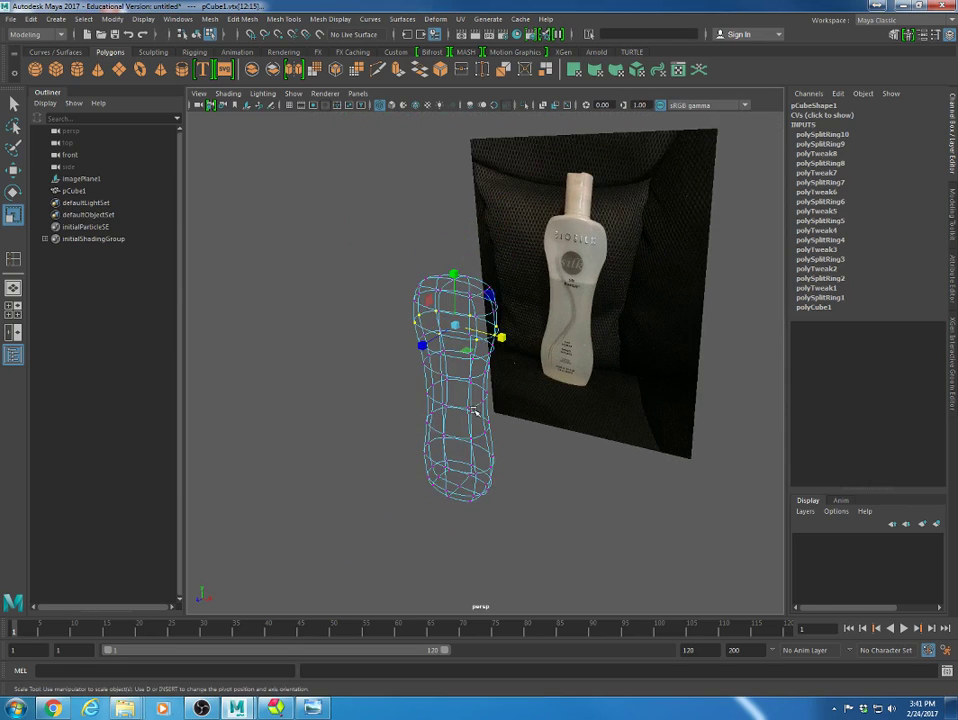
{"action": "key", "text": "5"}
{"action": "left_click", "coordinate": [557, 477]}
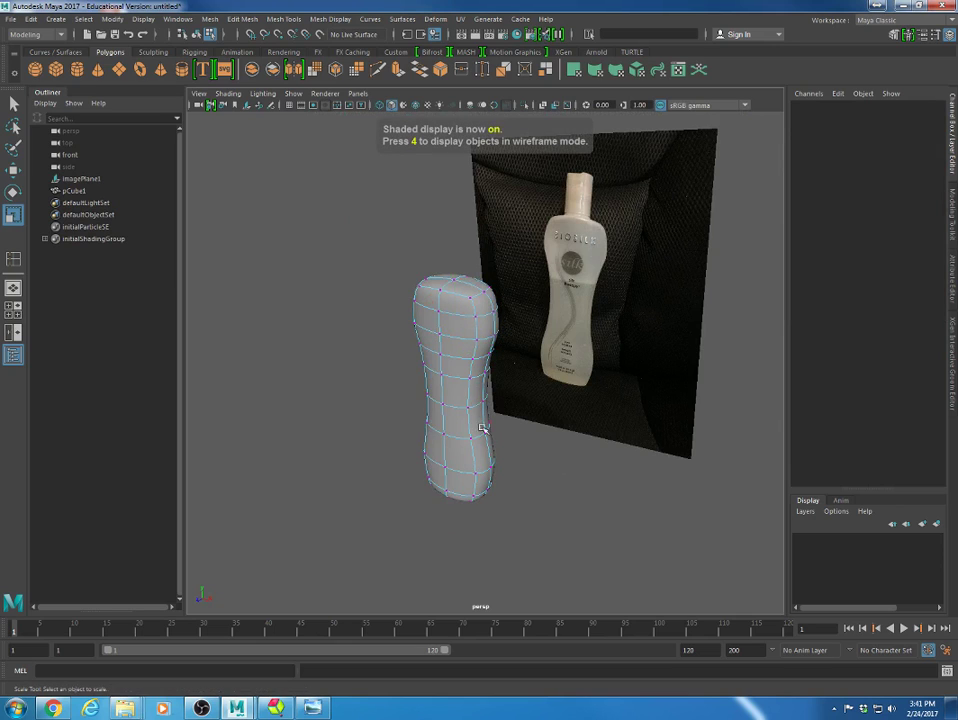
{"action": "left_click_drag", "start_coordinate": [476, 300], "coordinate": [507, 500], "text": "alt"}
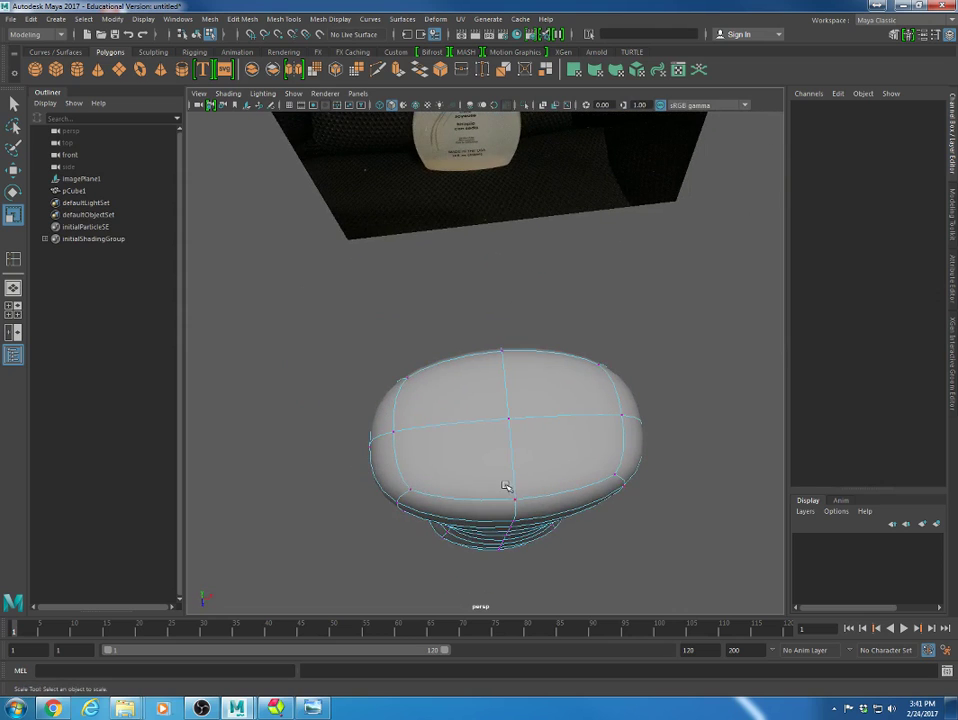
- Select the vertical edge loop through the middle of the bottle in the top view and move it about 3.2 cm toward negative X
{"action": "key", "text": "space"}
{"action": "key", "text": "space"}
{"action": "scroll", "coordinate": [464, 374], "scroll_direction": "up", "scroll_amount": 3}
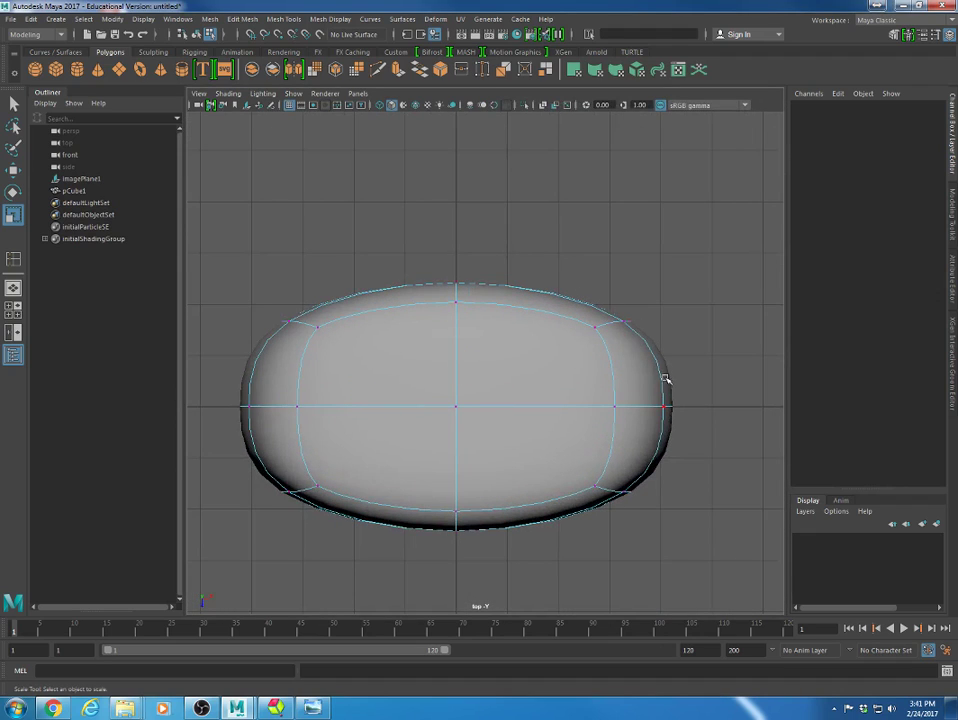
{"action": "mouse_move", "coordinate": [456, 318]}
{"action": "right_mouse_down"}
{"action": "mouse_move", "coordinate": [456, 327]}
{"action": "mouse_move", "coordinate": [456, 301]}
{"action": "right_mouse_up"}
{"action": "left_click", "coordinate": [457, 343]}
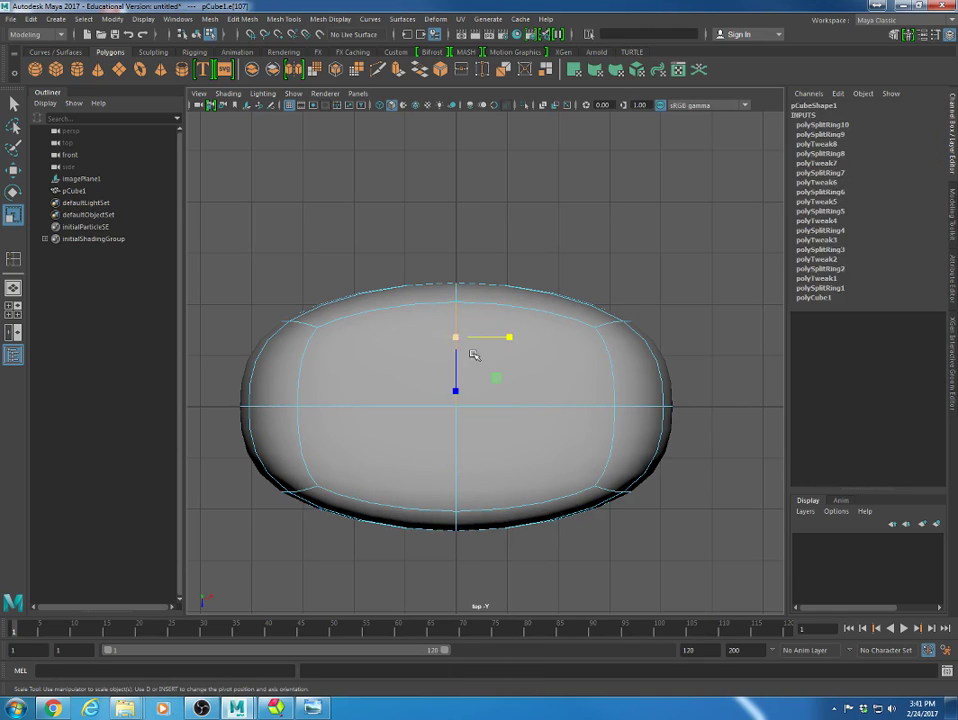
{"action": "left_click", "coordinate": [455, 288]}
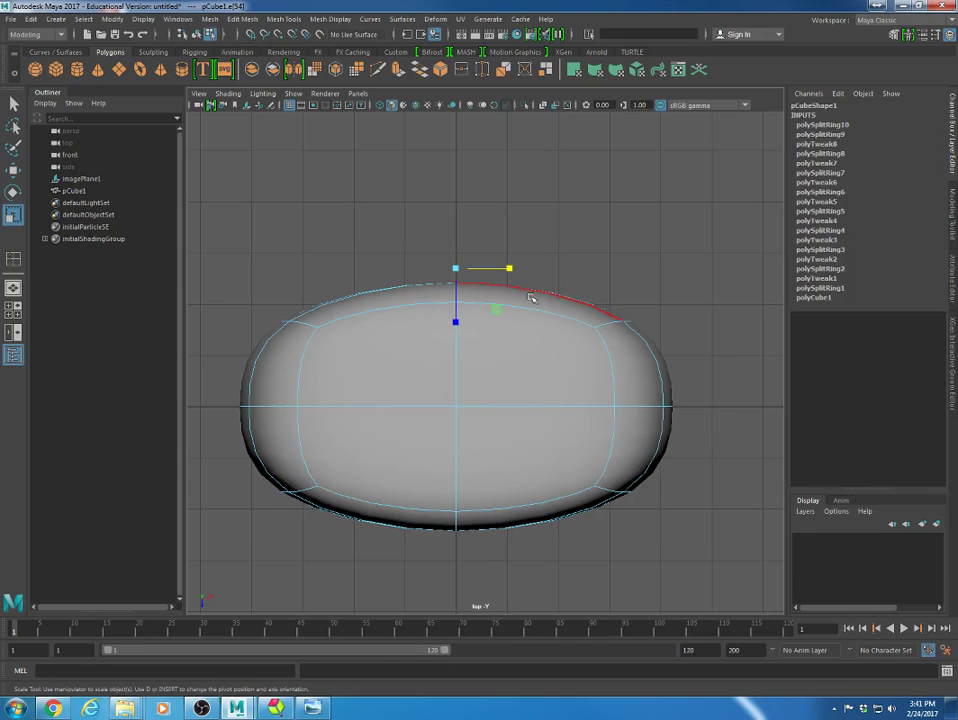
{"action": "left_click", "coordinate": [645, 410]}
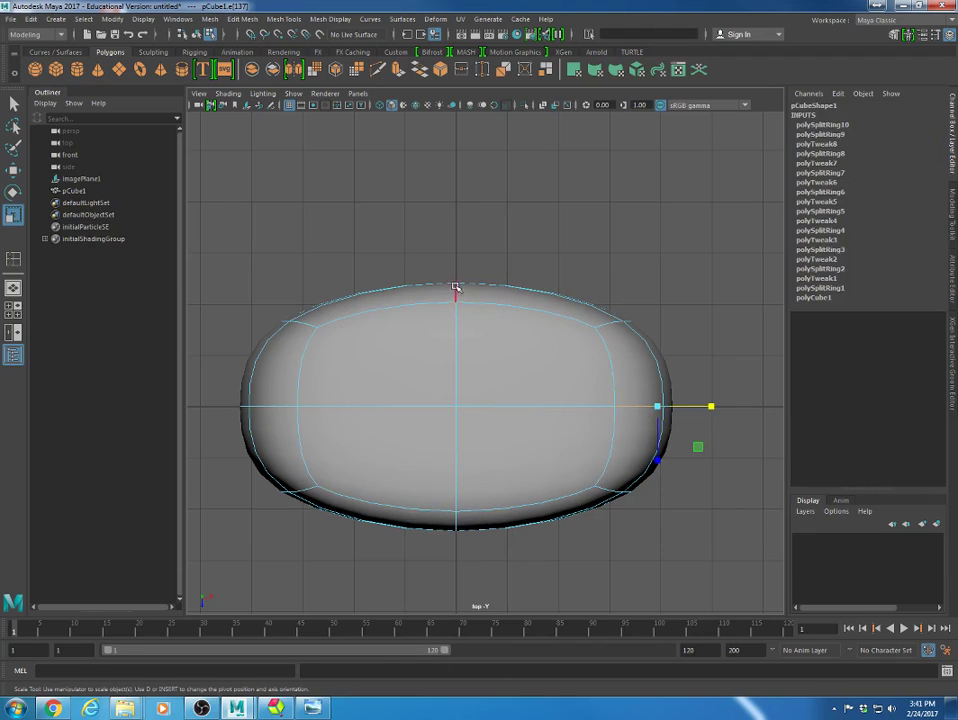
{"action": "left_click", "coordinate": [456, 340]}
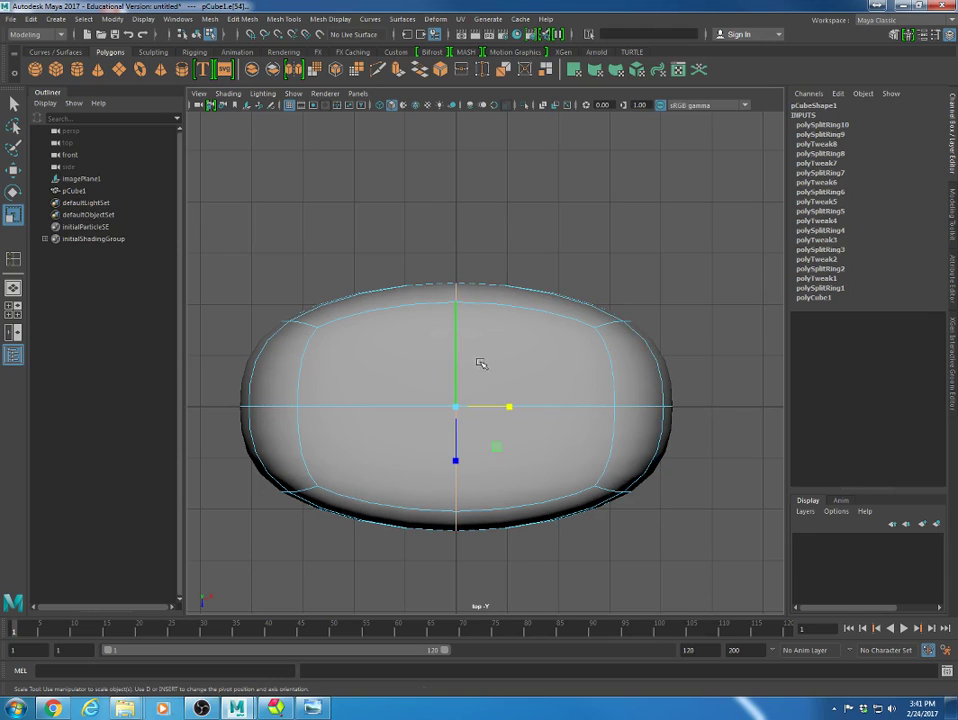
{"action": "key", "text": "w"}
{"action": "left_click_drag", "start_coordinate": [513, 404], "coordinate": [349, 403]}
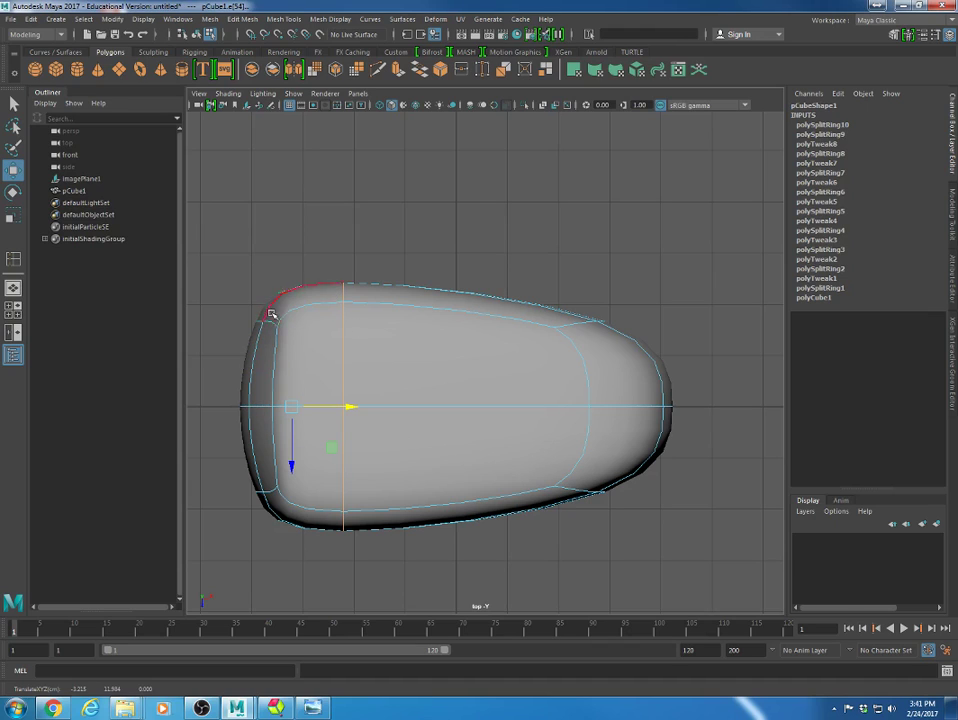
- Try moving the lengthwise middle edge loop about 1.3 cm along Z in the top view, and undo both middle-loop moves
{"action": "double_click", "coordinate": [624, 406], "text": "shift"}
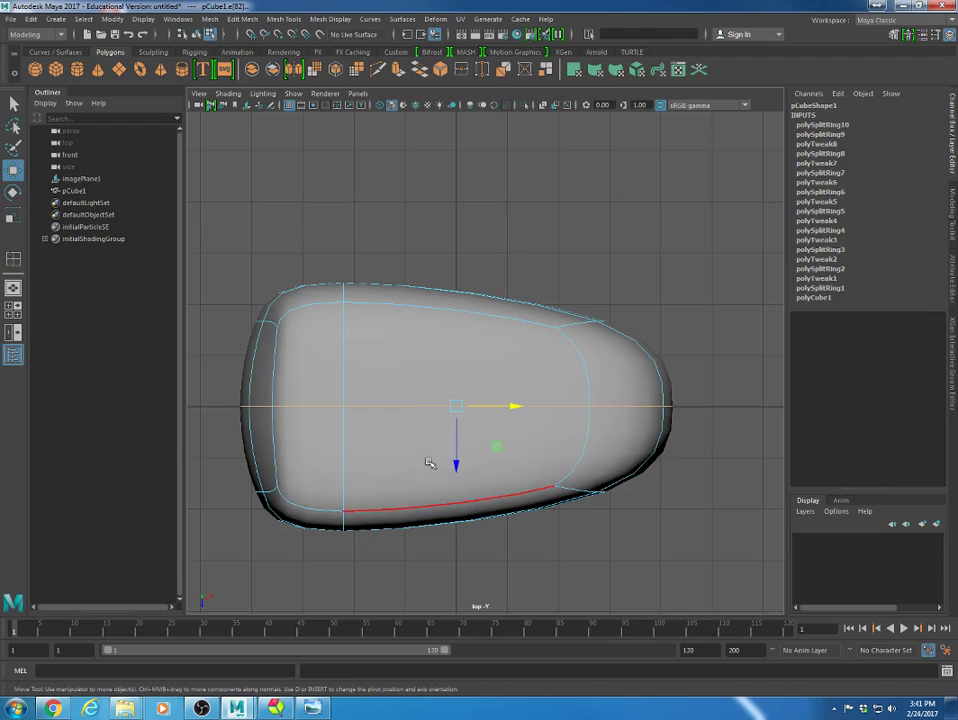
{"action": "left_click_drag", "start_coordinate": [454, 458], "coordinate": [455, 530]}
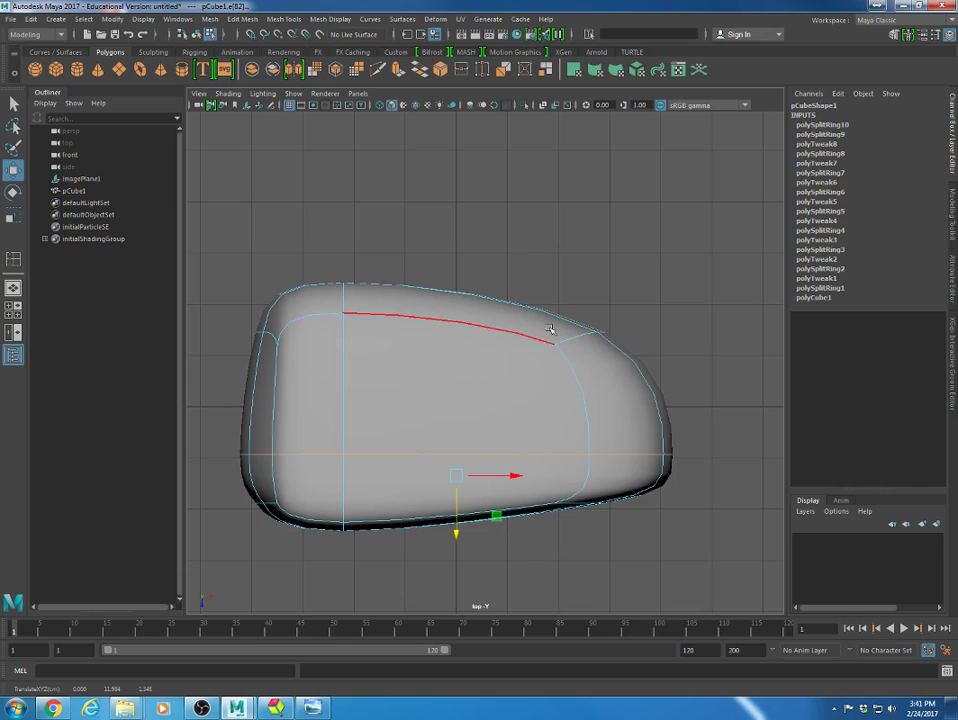
{"action": "key", "text": "ctrl+z"}
{"action": "key", "text": "ctrl+z"}
{"action": "key", "text": "ctrl+z"}
{"action": "key", "text": "ctrl+z"}
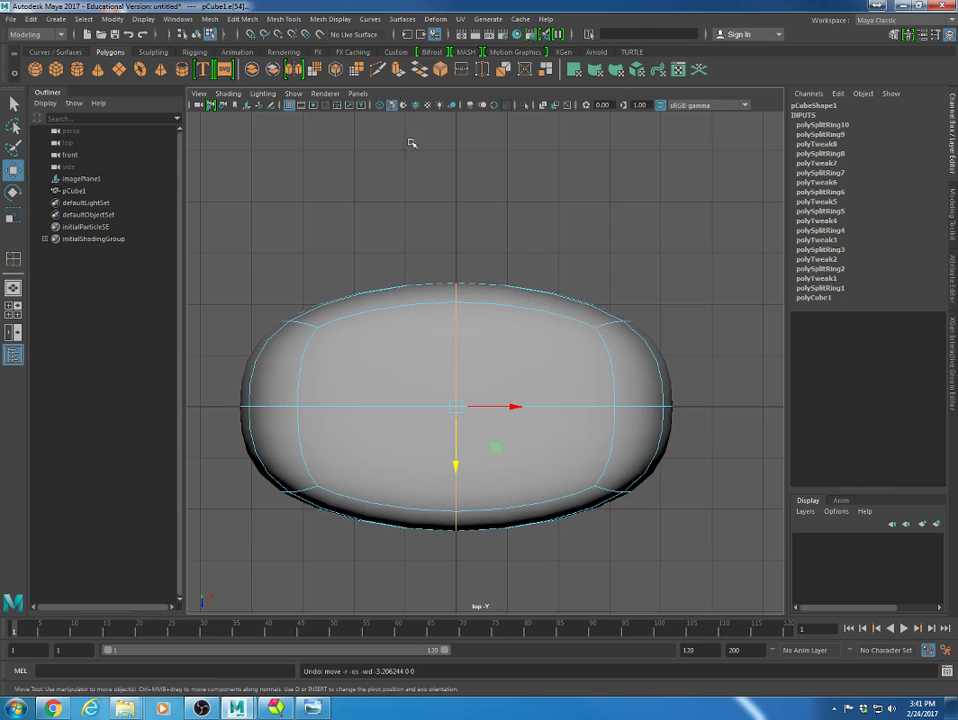
- Try inserting a vertical edge loop in the positive-X half of the bottle with the Insert Edge Loop tool, and undo it
{"action": "left_click", "coordinate": [242, 19]}
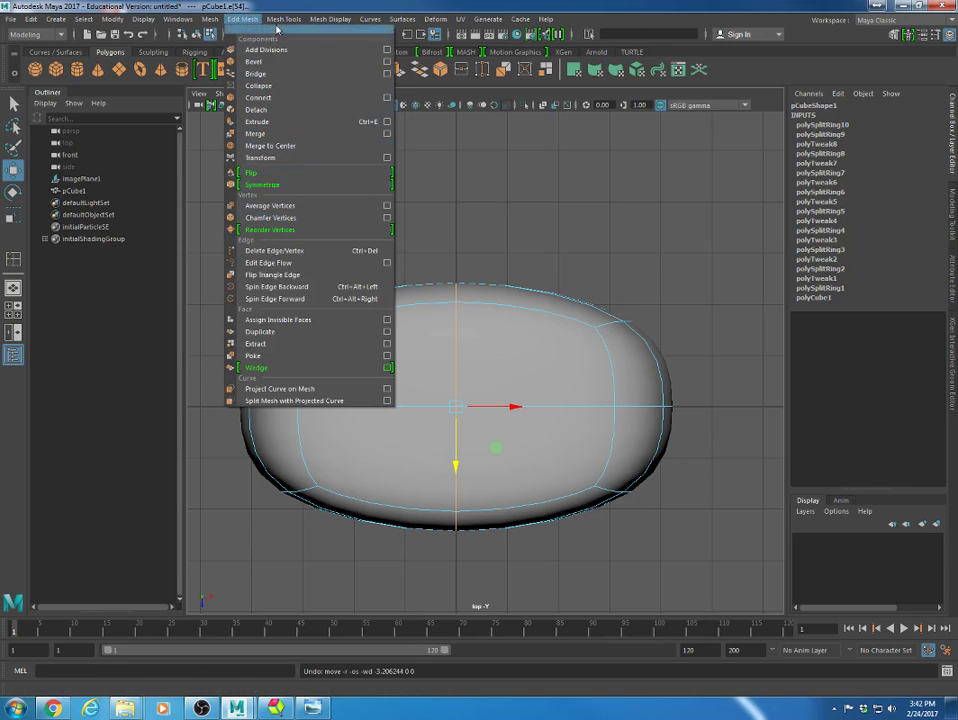
{"action": "mouse_move", "coordinate": [323, 20]}
{"action": "mouse_move", "coordinate": [284, 19]}
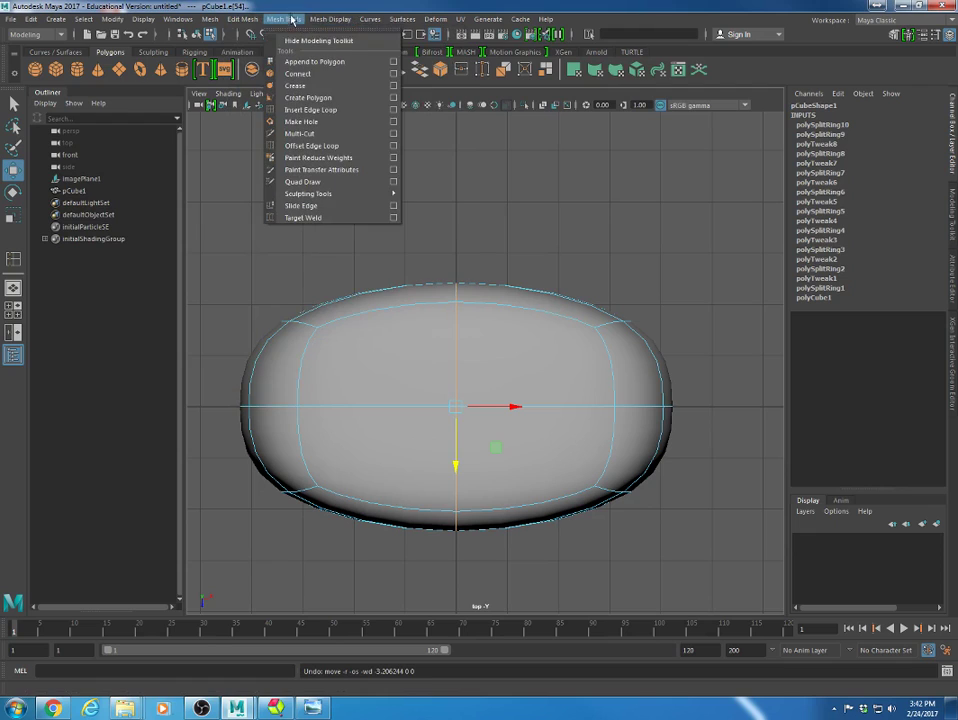
{"action": "left_click", "coordinate": [288, 110]}
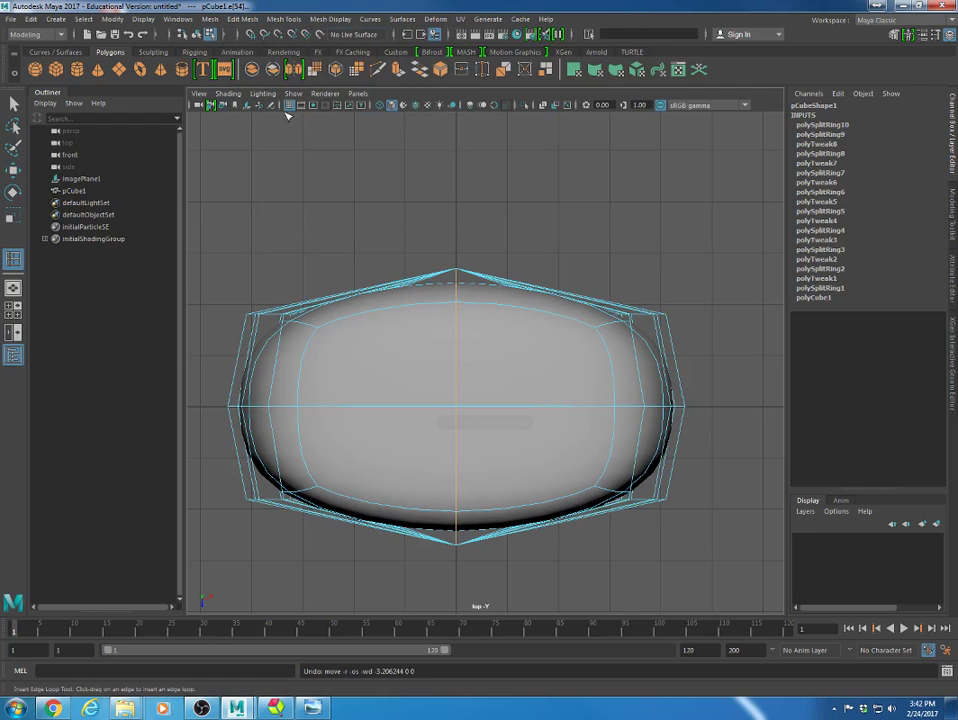
{"action": "left_click", "coordinate": [548, 319]}
{"action": "left_click_drag", "start_coordinate": [556, 296], "coordinate": [572, 303]}
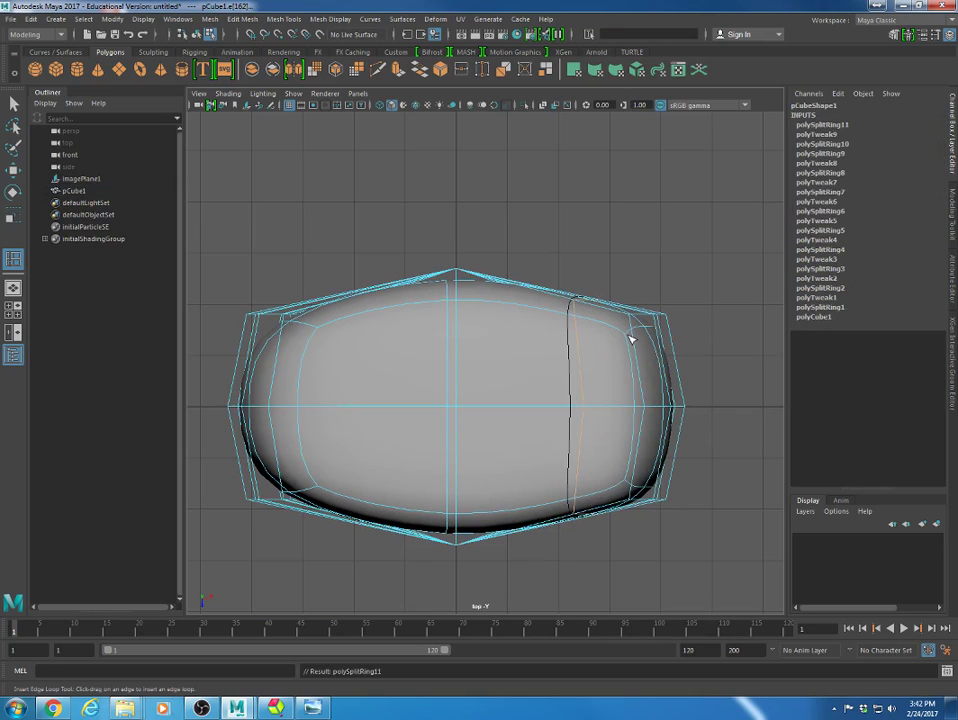
{"action": "key", "text": "w"}
{"action": "key", "text": "3"}
{"action": "left_click", "coordinate": [750, 387]}
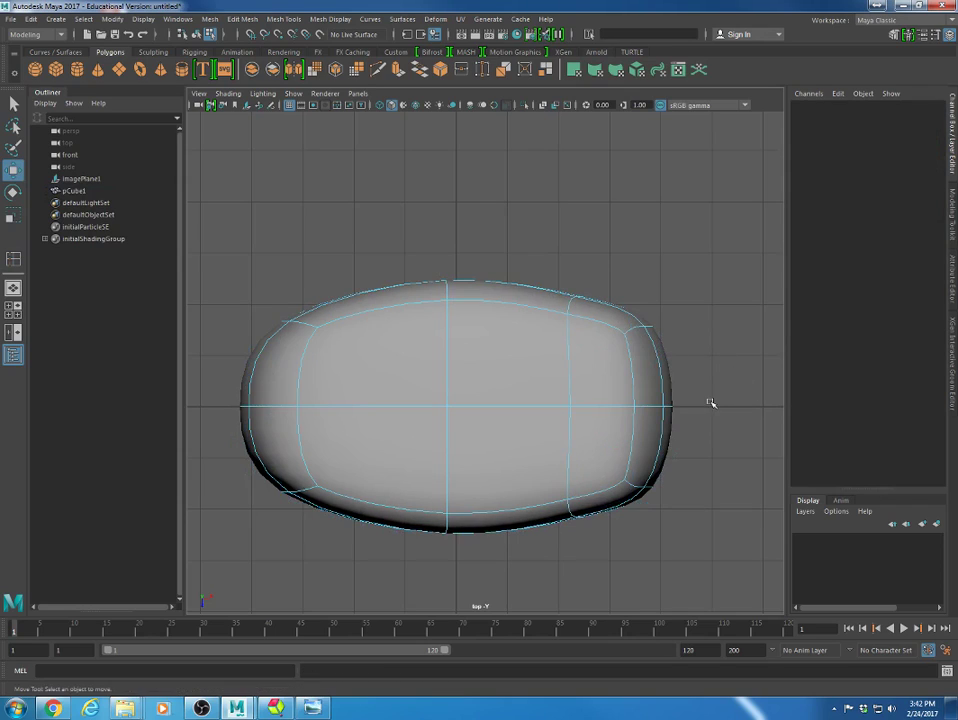
{"action": "left_click", "coordinate": [586, 378]}
{"action": "key", "text": "ctrl+z"}
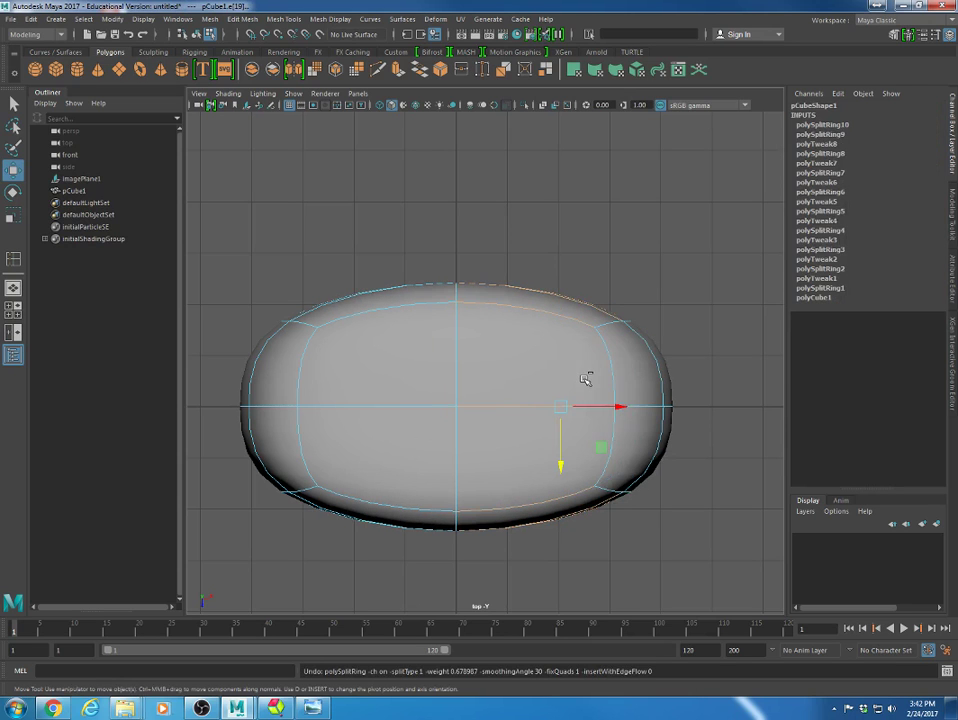
- In the perspective view, show the mesh unsmoothed and select the vertical edge loop along the bottle's front corner on the negative-X side
{"action": "key", "text": "space"}
{"action": "left_click_drag", "start_coordinate": [597, 380], "coordinate": [596, 346]}
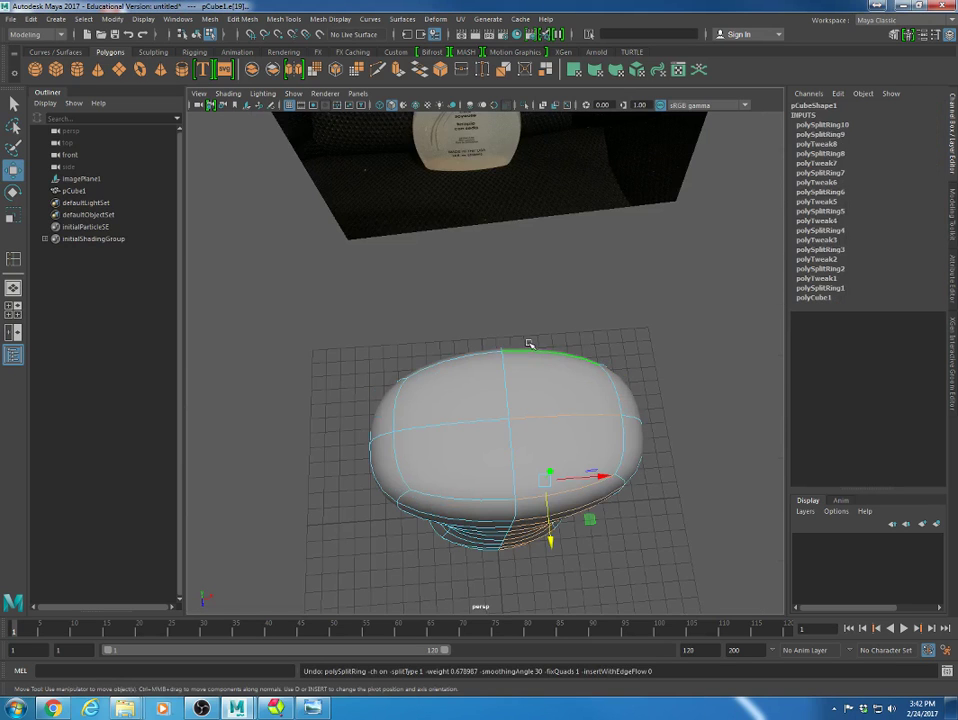
{"action": "left_click_drag", "start_coordinate": [484, 395], "coordinate": [515, 413], "text": "alt"}
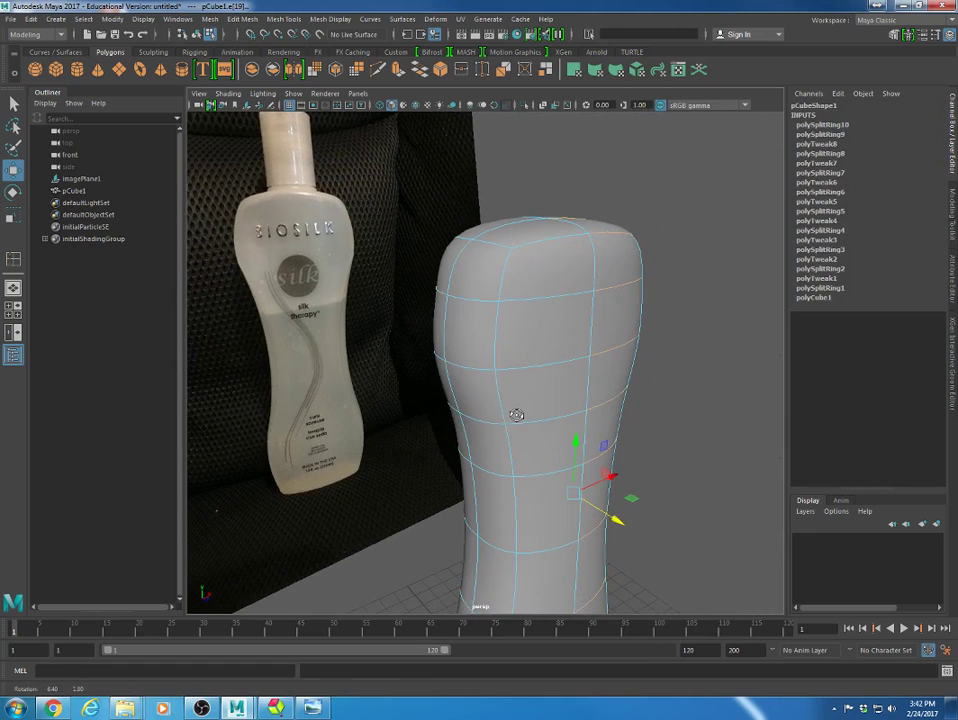
{"action": "right_click_drag", "start_coordinate": [523, 361], "coordinate": [519, 339]}
{"action": "double_click", "coordinate": [497, 343]}
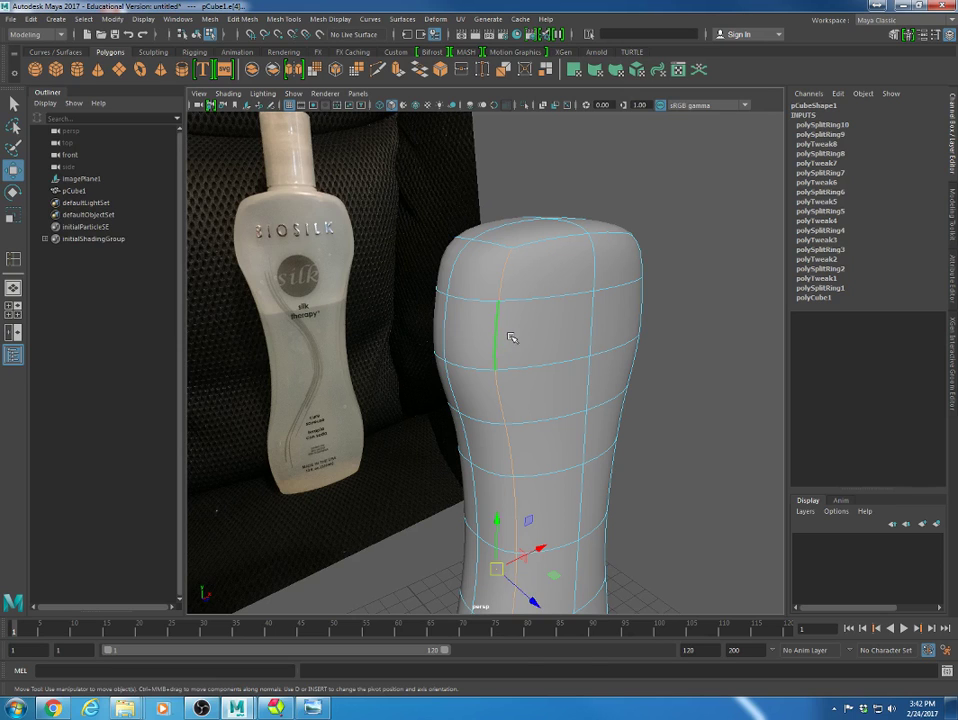
{"action": "key", "text": "1"}
{"action": "left_click_drag", "start_coordinate": [566, 397], "coordinate": [592, 397], "text": "alt"}
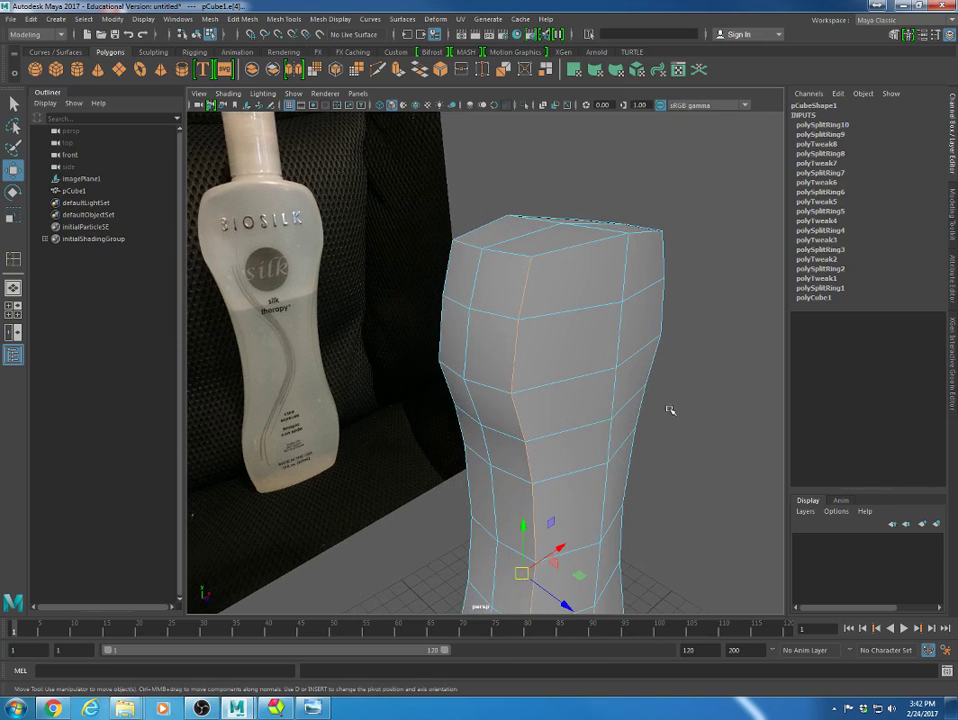
{"action": "middle_click_drag", "start_coordinate": [719, 434], "coordinate": [712, 380], "text": "alt"}
{"action": "left_click", "coordinate": [712, 380]}
{"action": "double_click", "coordinate": [512, 224]}
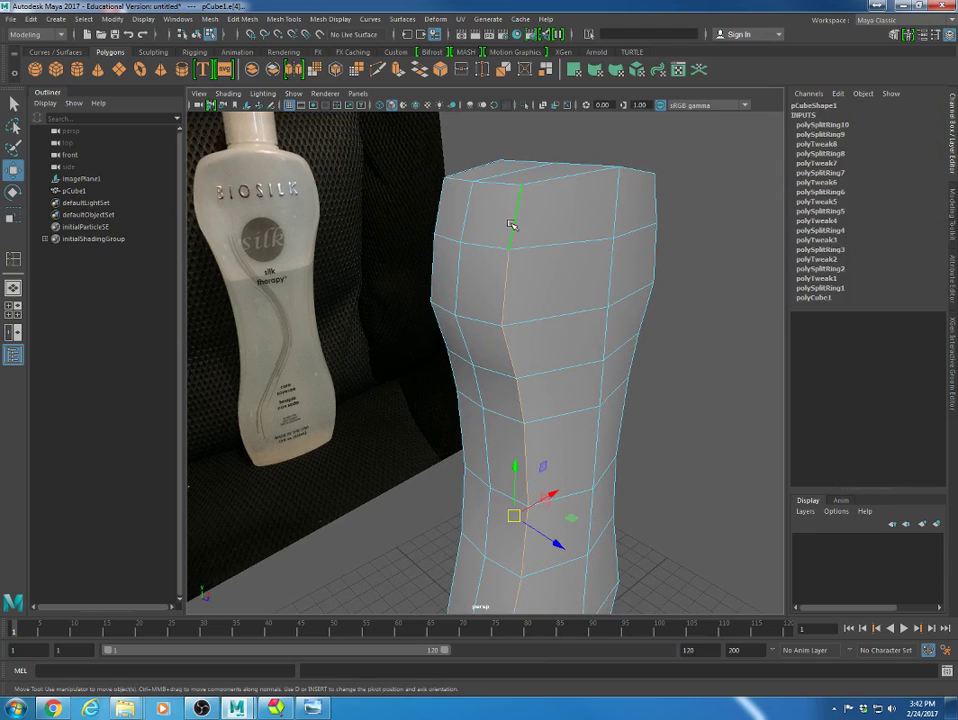
- Bevel the selected vertical corner edges with a fraction of 0.2 and 4 segments
{"action": "left_click", "coordinate": [213, 20]}
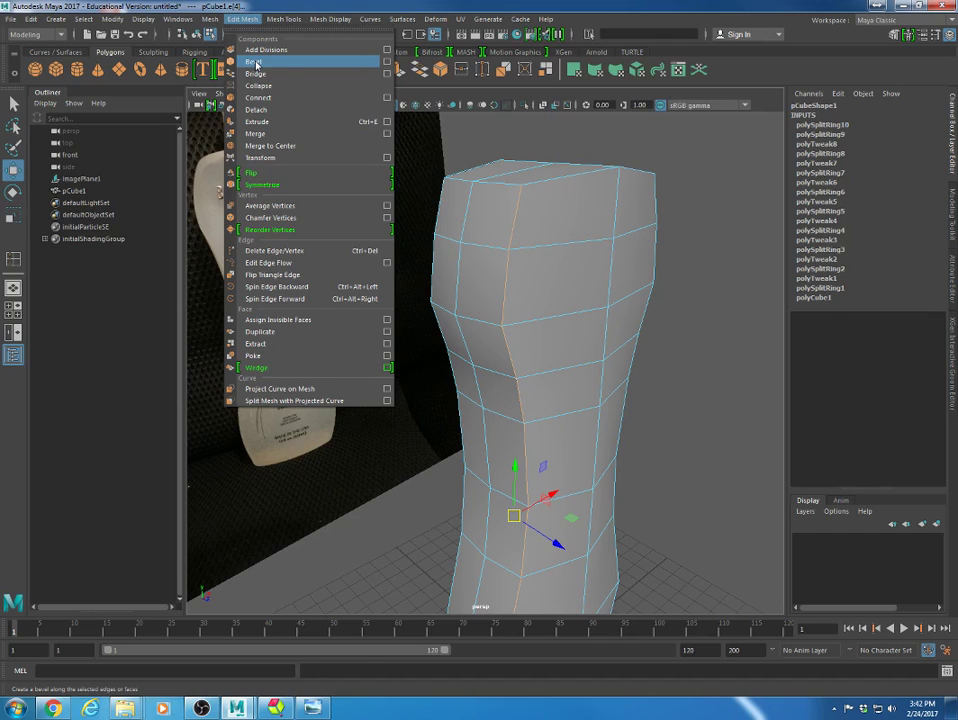
{"action": "left_click", "coordinate": [254, 62]}
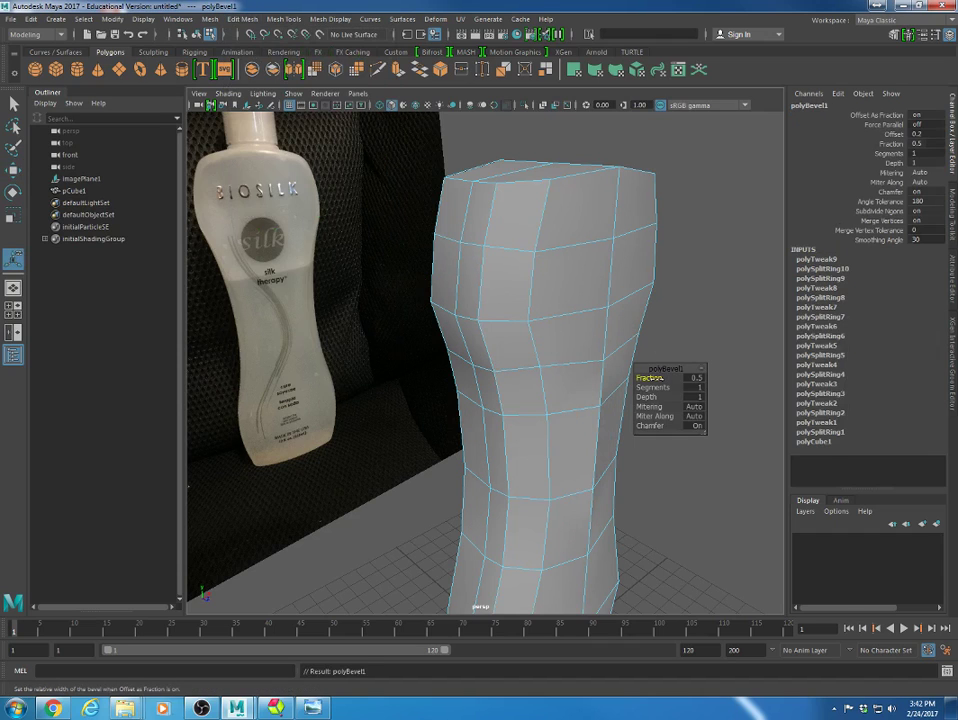
{"action": "left_click_drag", "start_coordinate": [656, 378], "coordinate": [652, 378]}
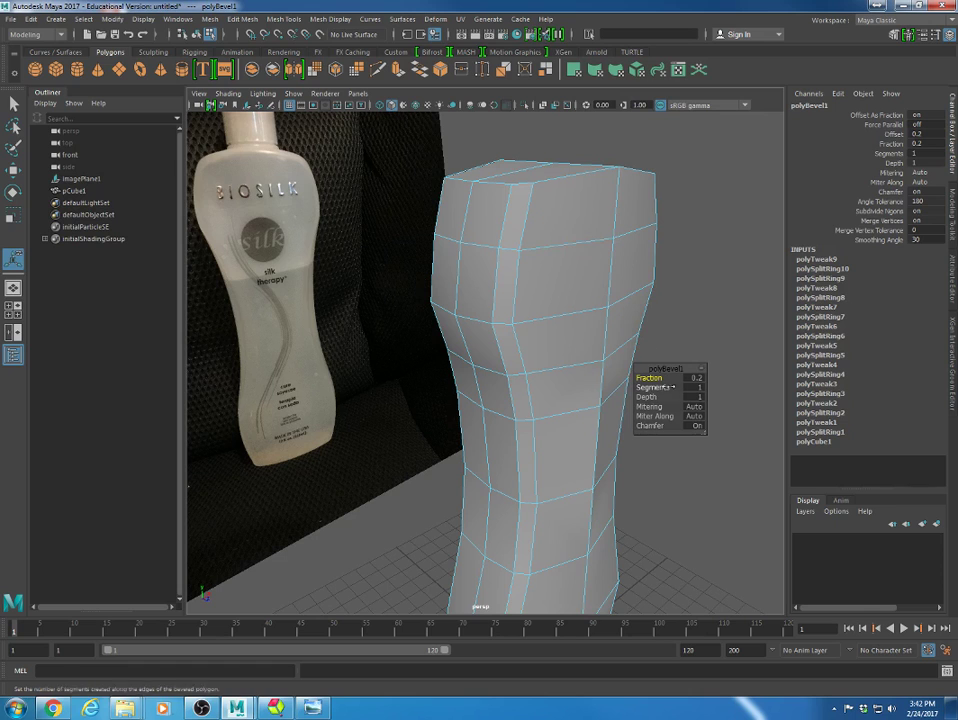
{"action": "left_click_drag", "start_coordinate": [654, 387], "coordinate": [659, 387]}
{"action": "middle_click_drag", "start_coordinate": [520, 400], "coordinate": [532, 387]}
{"action": "left_click_drag", "start_coordinate": [532, 387], "coordinate": [438, 393], "text": "alt"}
{"action": "left_click_drag", "start_coordinate": [331, 349], "coordinate": [443, 355], "text": "alt"}
{"action": "right_click_drag", "start_coordinate": [443, 355], "coordinate": [522, 362], "text": "alt"}
{"action": "left_click_drag", "start_coordinate": [522, 362], "coordinate": [434, 385], "text": "alt"}
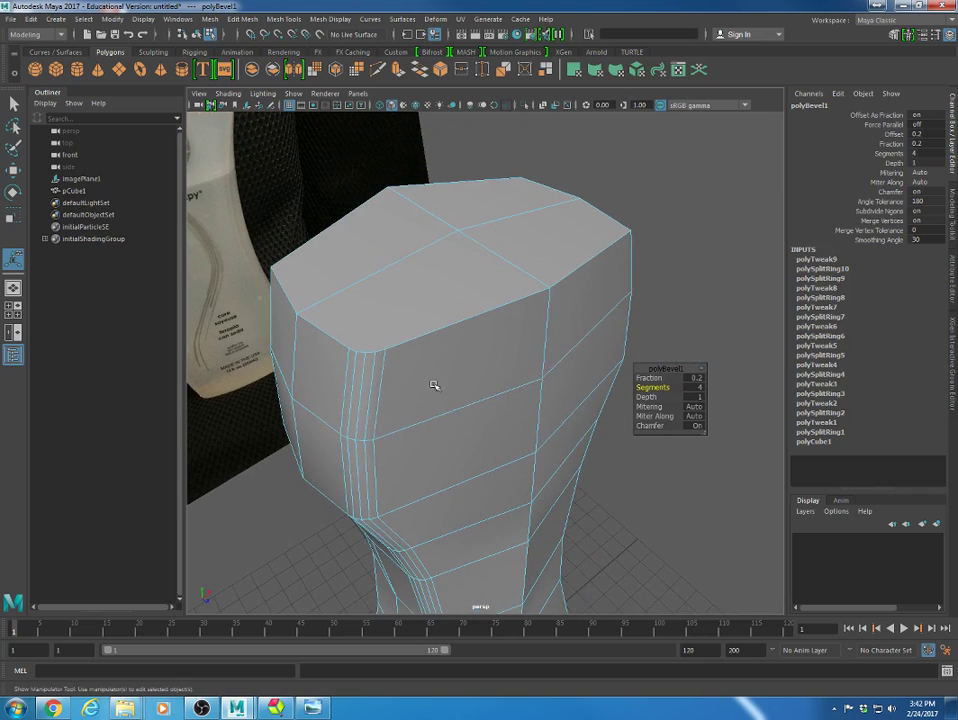
- Examine the top face beside the bevelled corner and preview the whole mesh smoothed to check how that corner deforms
{"action": "right_click_drag", "start_coordinate": [398, 313], "coordinate": [400, 342]}
{"action": "left_click", "coordinate": [401, 313]}
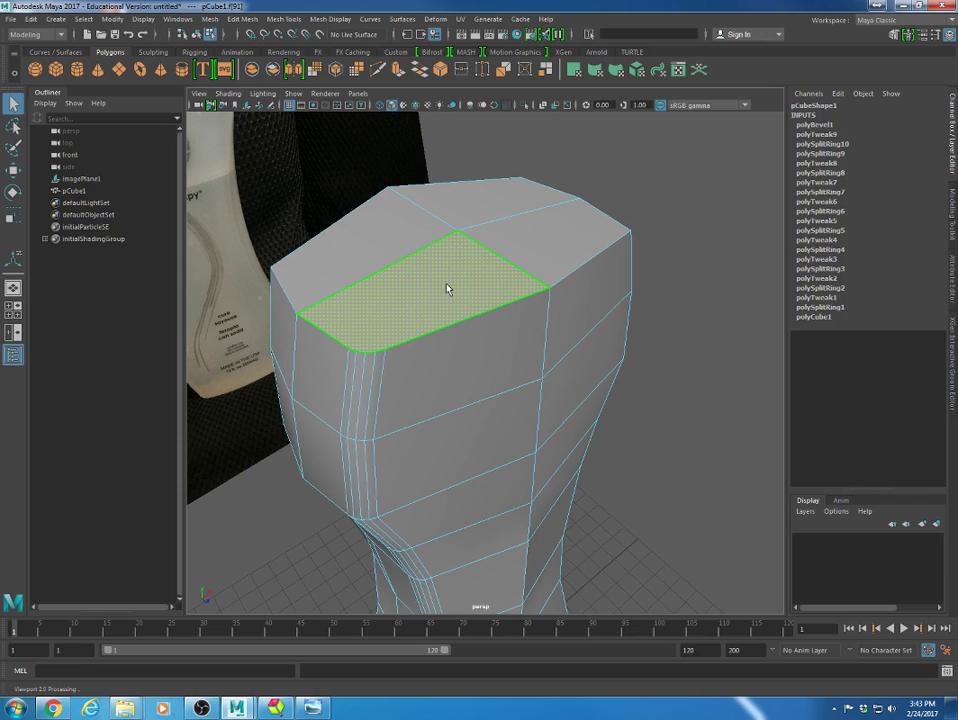
{"action": "left_click_drag", "start_coordinate": [312, 396], "coordinate": [370, 419], "text": "alt"}
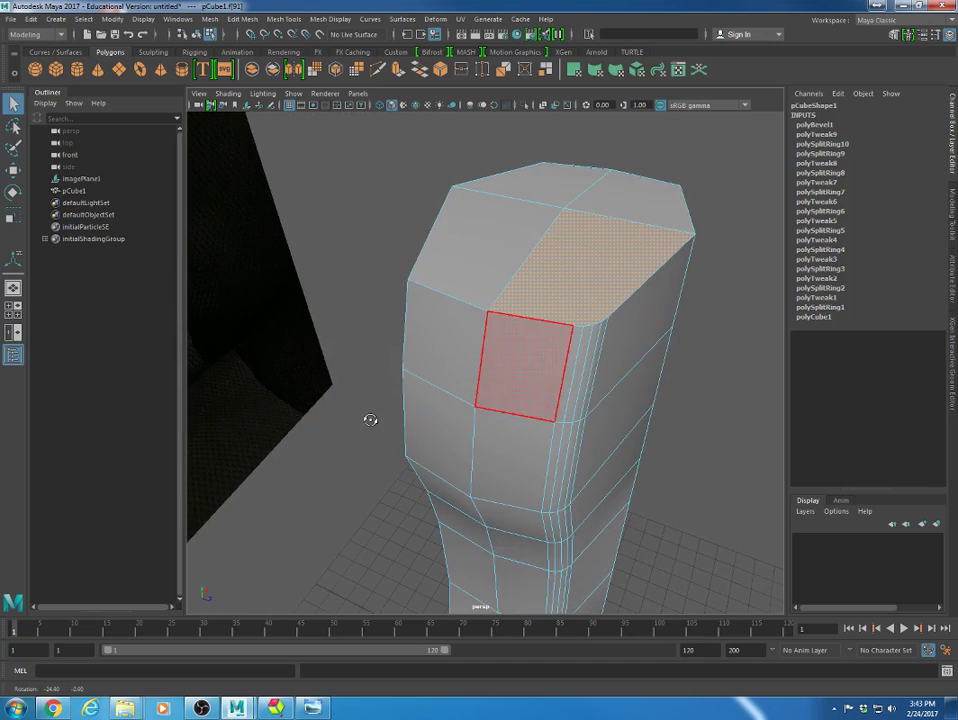
{"action": "middle_click_drag", "start_coordinate": [450, 406], "coordinate": [441, 405], "text": "alt"}
{"action": "left_click_drag", "start_coordinate": [441, 404], "coordinate": [487, 366], "text": "alt"}
{"action": "right_click_drag", "start_coordinate": [487, 366], "coordinate": [548, 339]}
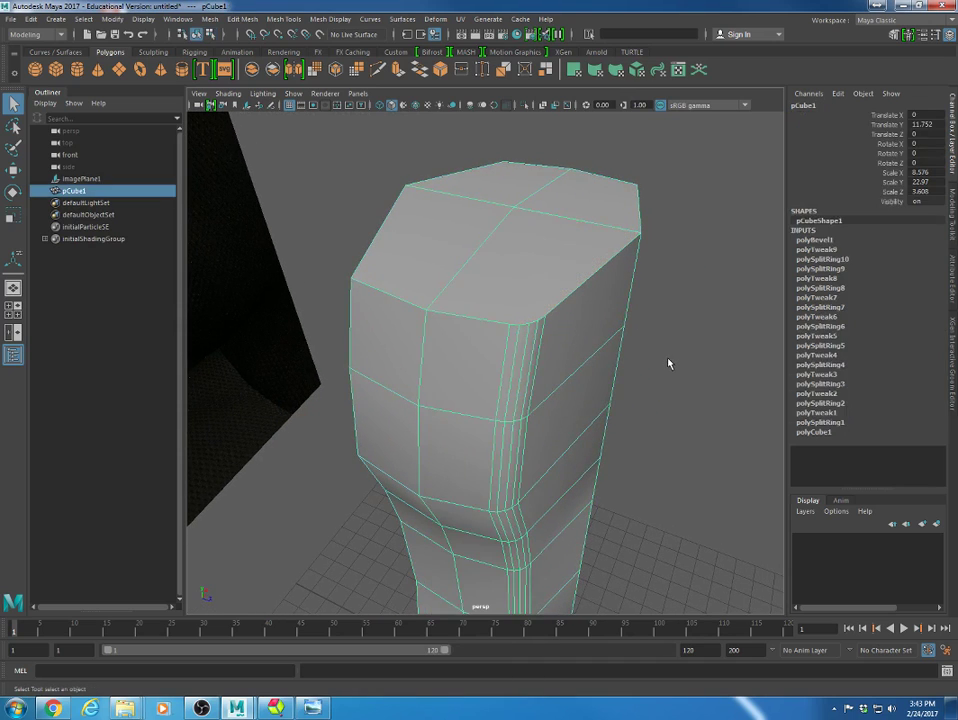
{"action": "key", "text": "3"}
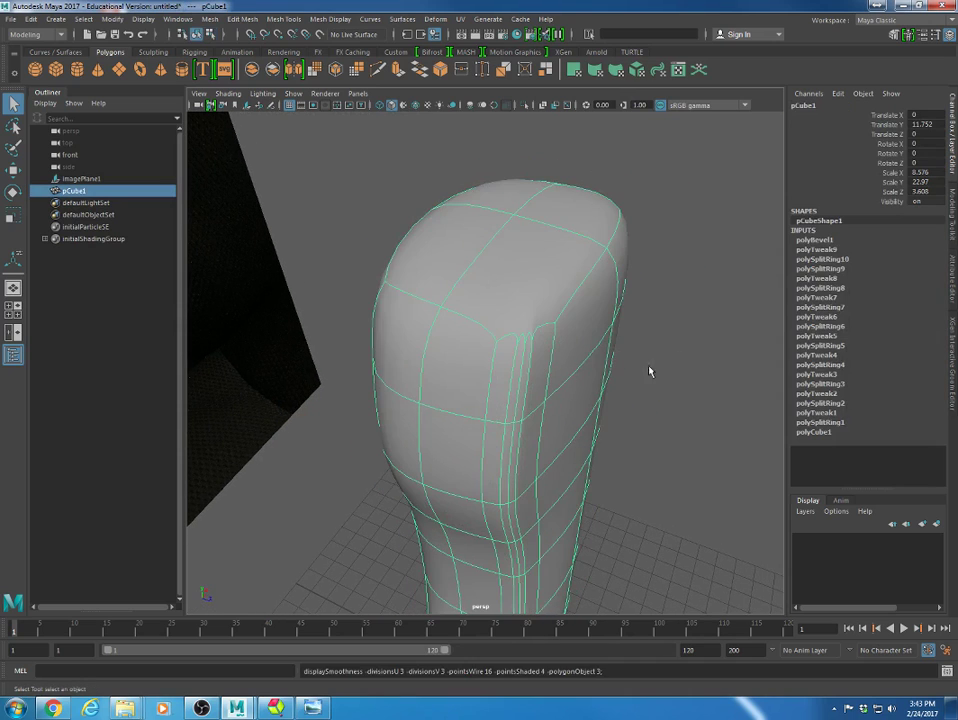
{"action": "left_click", "coordinate": [649, 371]}
{"action": "left_click_drag", "start_coordinate": [649, 371], "coordinate": [461, 369], "text": "alt"}
{"action": "left_click", "coordinate": [478, 400]}
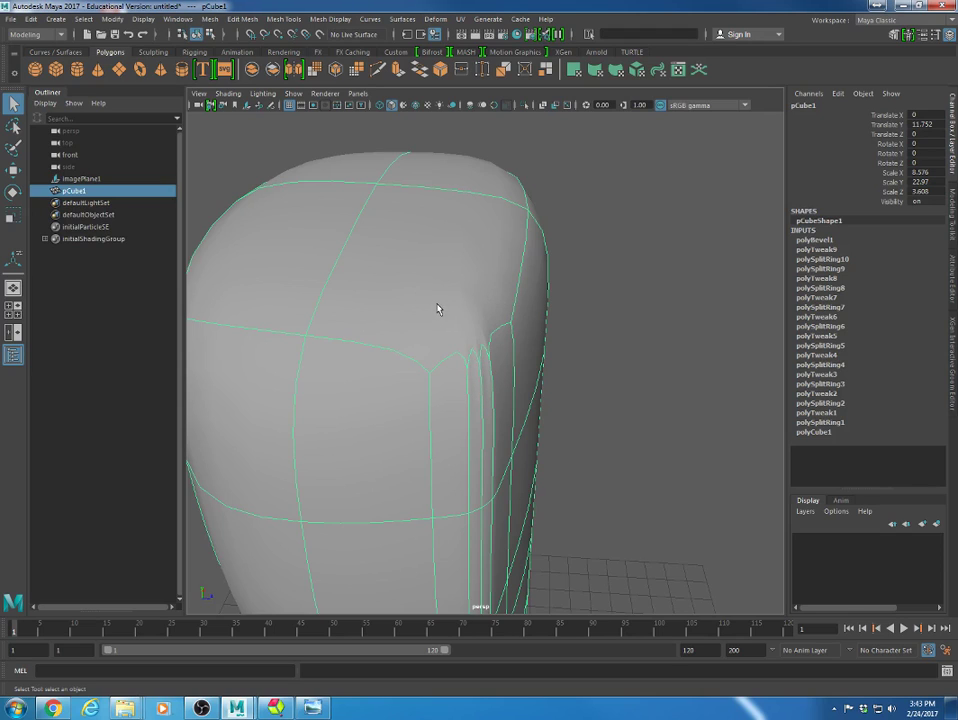
- Return the mesh to unsmoothed display and undo the bevel on the vertical corner edges
{"action": "key", "text": "1"}
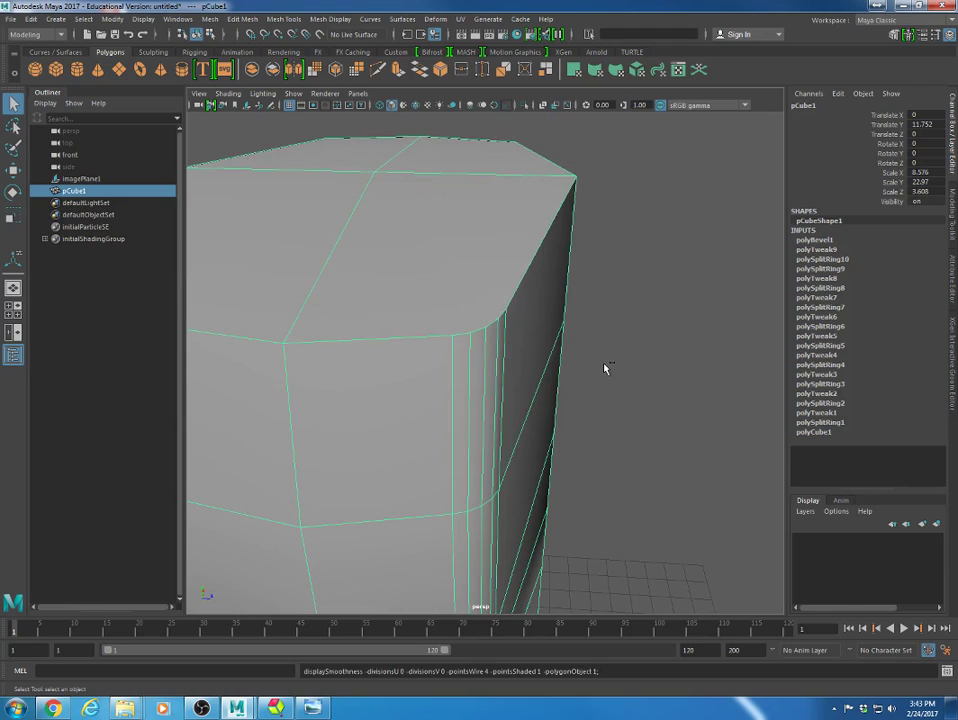
{"action": "left_click", "coordinate": [629, 370]}
{"action": "key", "text": "ctrl+z"}
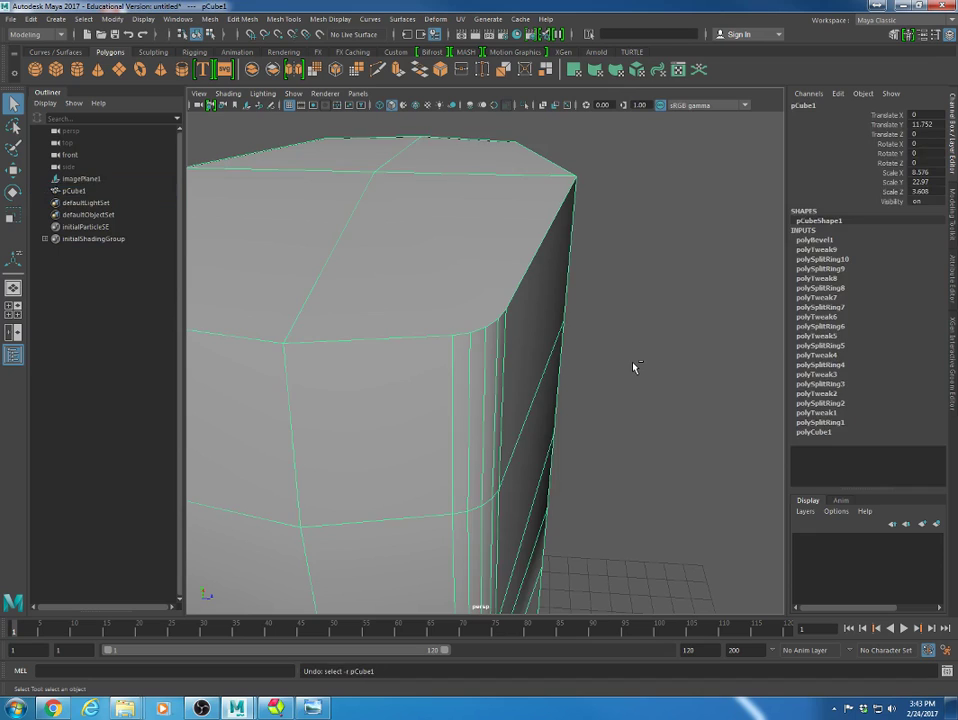
{"action": "key", "text": "ctrl+z"}
{"action": "key", "text": "ctrl+z"}
{"action": "key", "text": "ctrl+z"}
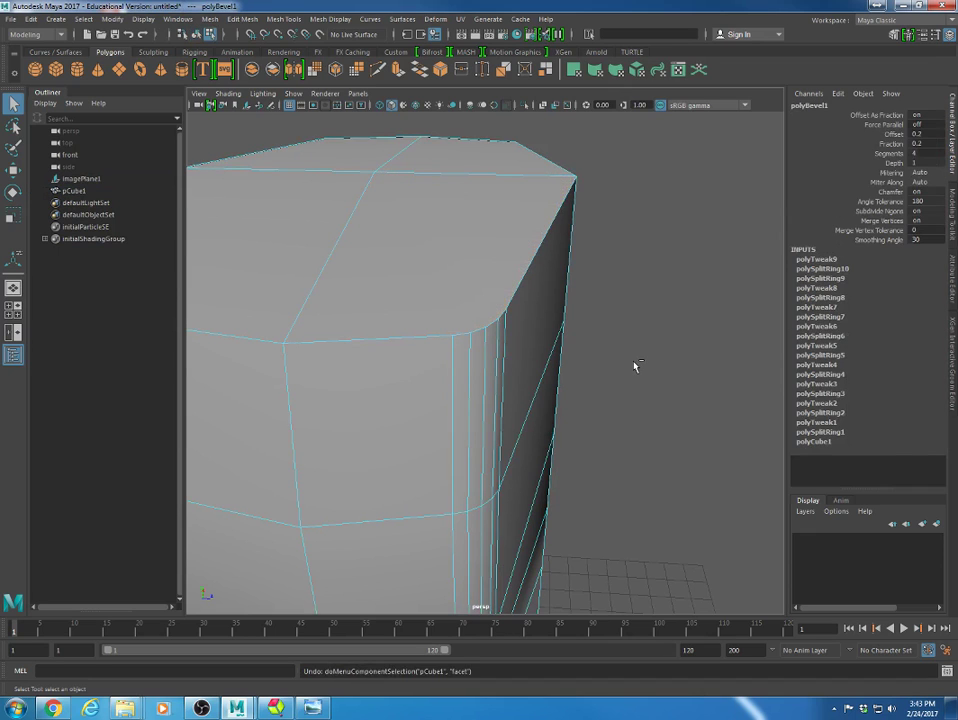
{"action": "key", "text": "ctrl+z"}
{"action": "key", "text": "ctrl+z"}
{"action": "key", "text": "ctrl+z"}
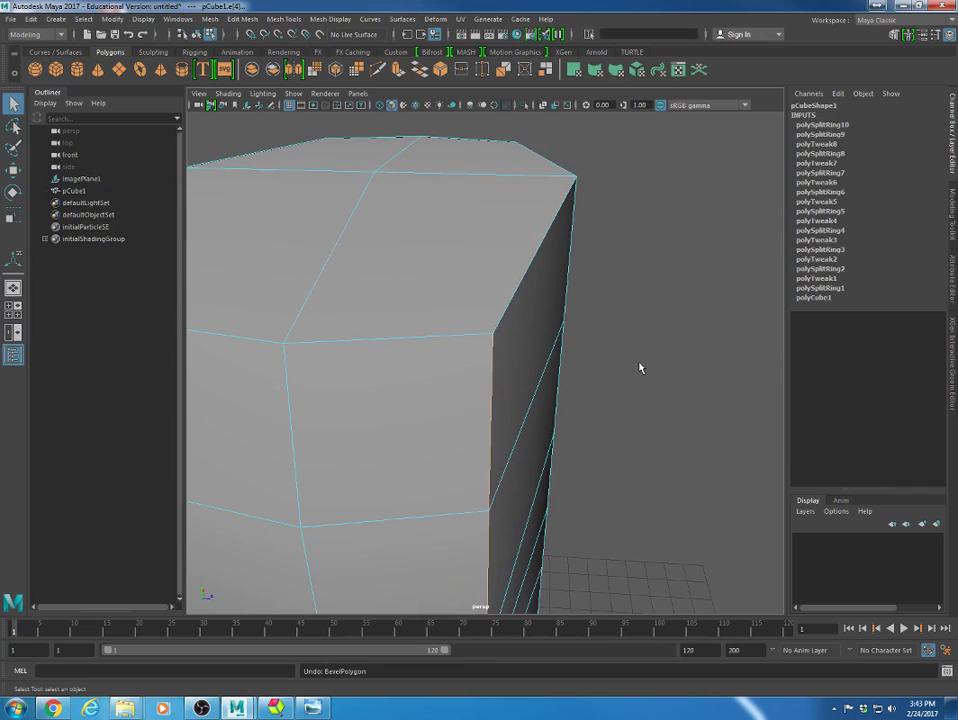
- Extend the edge selection around the outline of the bottle's front face, covering both vertical corners, the top edge and the bottom edge
{"action": "left_click_drag", "start_coordinate": [640, 367], "coordinate": [472, 420], "text": "alt"}
{"action": "right_click_drag", "start_coordinate": [586, 406], "coordinate": [475, 398], "text": "alt"}
{"action": "middle_click_drag", "start_coordinate": [475, 398], "coordinate": [540, 263], "text": "alt"}
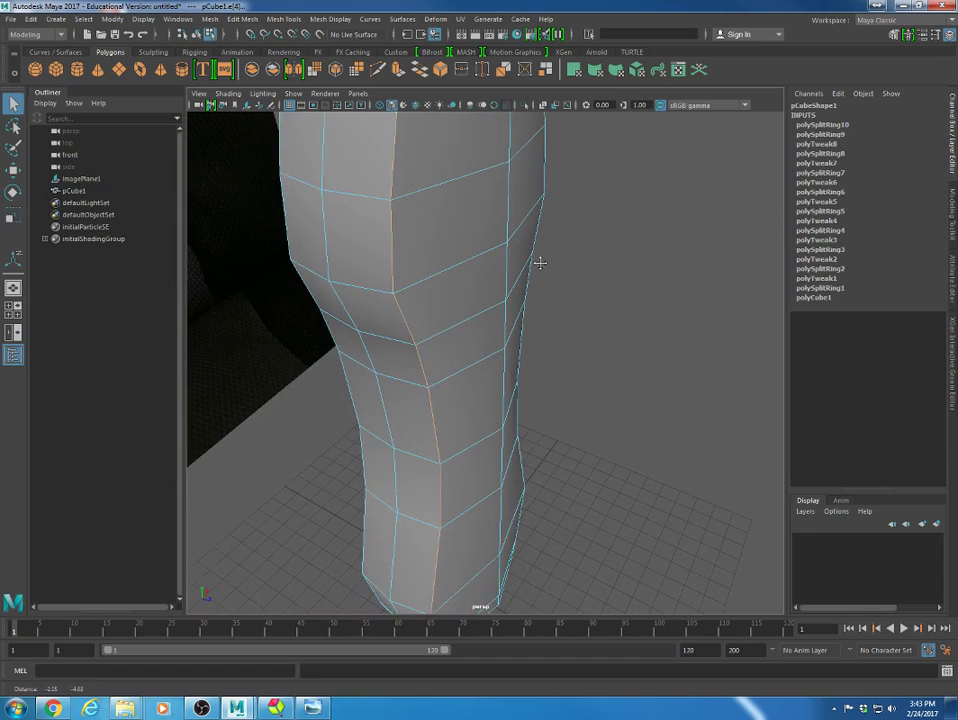
{"action": "left_click_drag", "start_coordinate": [443, 338], "coordinate": [466, 442], "text": "alt"}
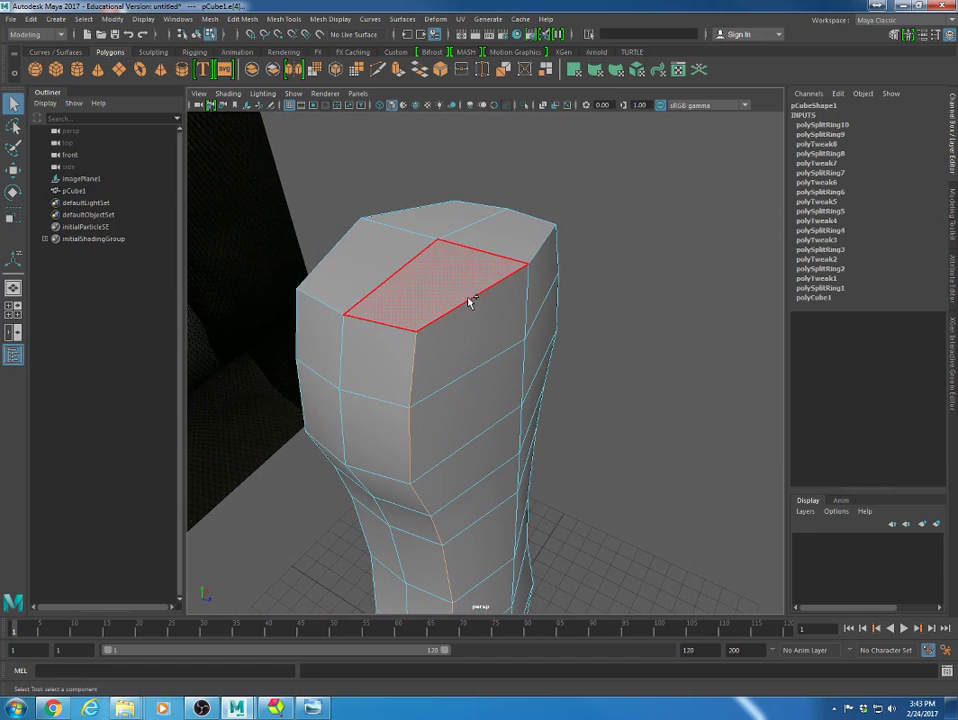
{"action": "right_click_drag", "start_coordinate": [471, 302], "coordinate": [466, 268]}
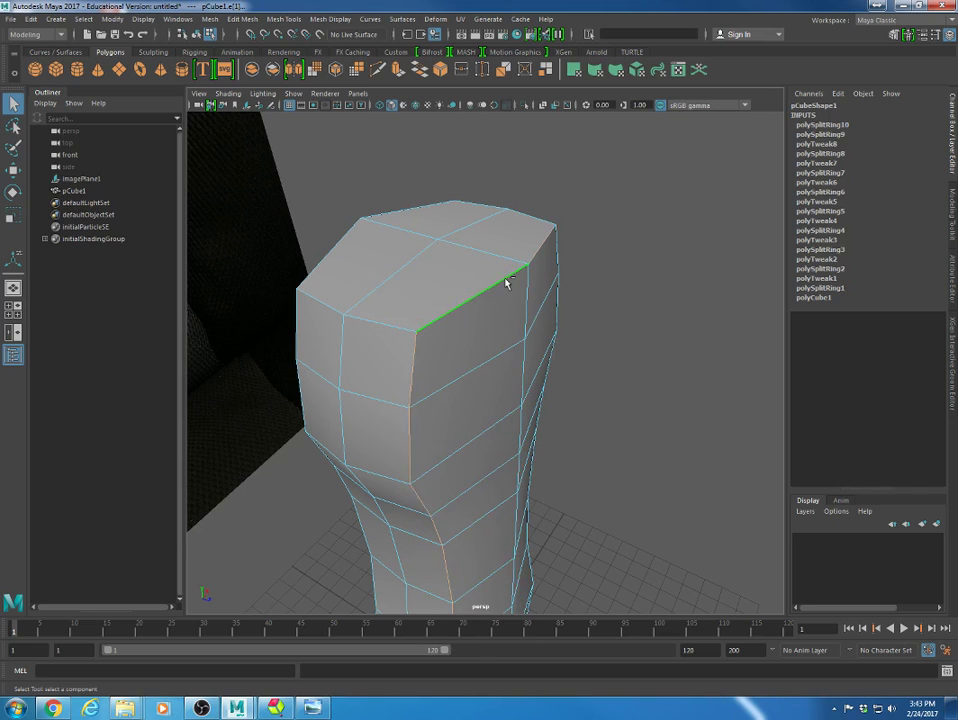
{"action": "left_click_drag", "start_coordinate": [562, 315], "coordinate": [512, 283], "text": "alt"}
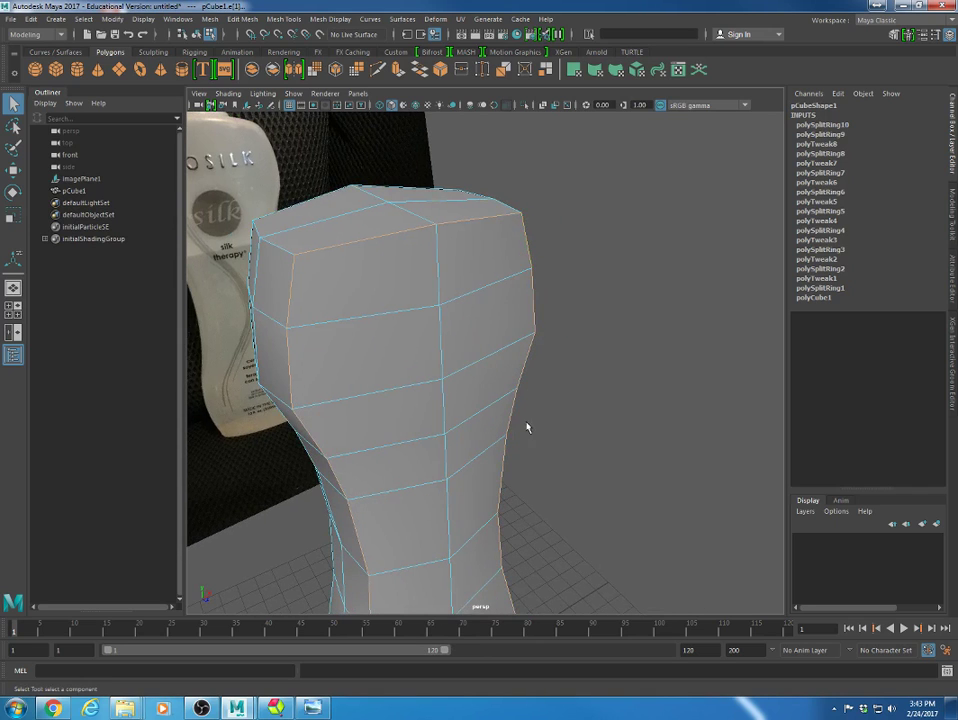
{"action": "middle_click_drag", "start_coordinate": [527, 427], "coordinate": [527, 270], "text": "alt"}
{"action": "double_click", "coordinate": [438, 432], "text": "shift"}
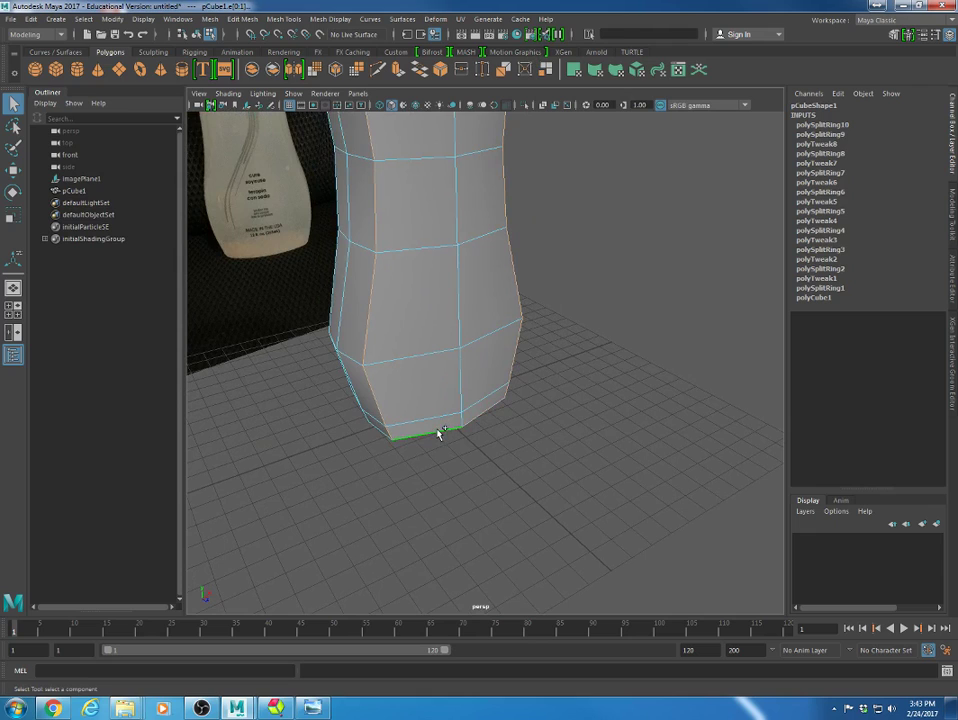
- Add the vertical corner edges and the top edges of the bottle's back face to the edge selection
{"action": "left_click_drag", "start_coordinate": [331, 378], "coordinate": [444, 404], "text": "alt"}
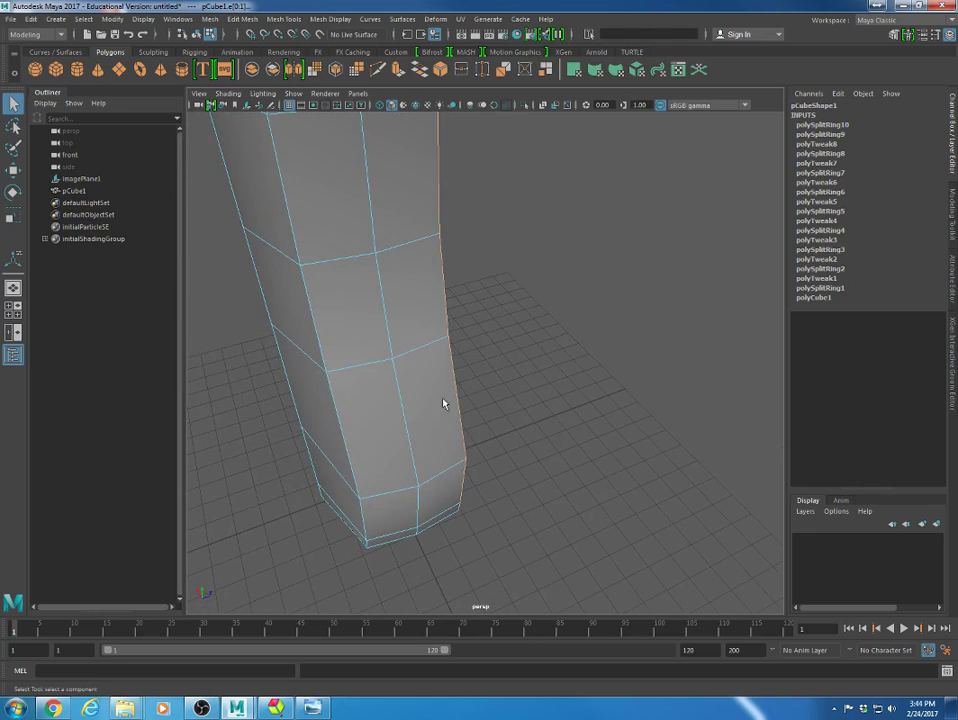
{"action": "left_click", "coordinate": [349, 453], "text": "shift"}
{"action": "middle_click_drag", "start_coordinate": [339, 253], "coordinate": [436, 530], "text": "alt"}
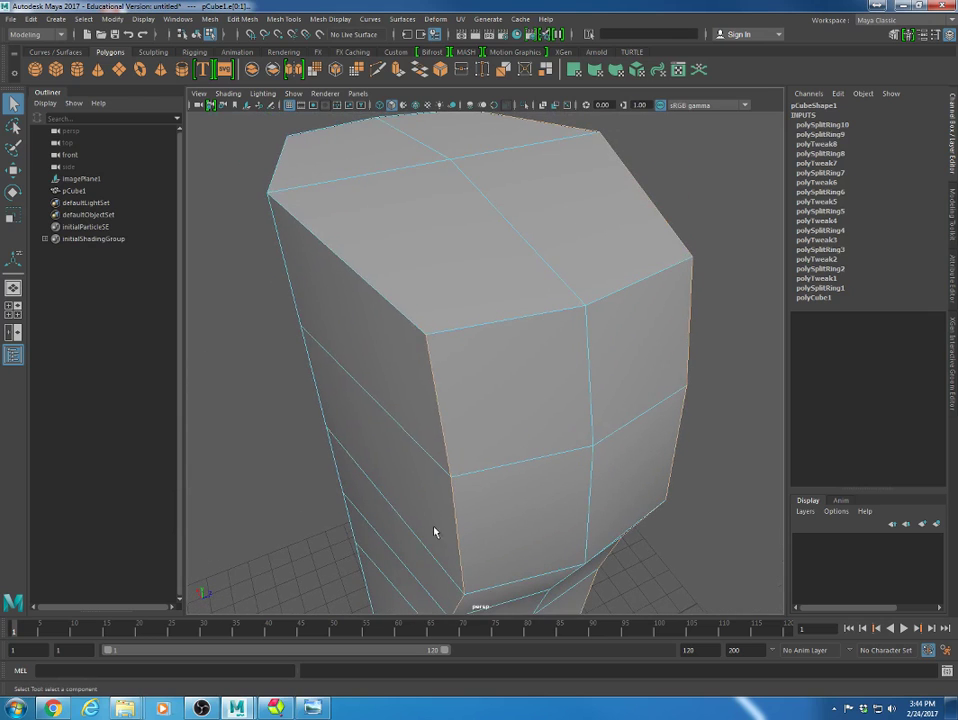
{"action": "left_click", "coordinate": [380, 304], "text": "shift"}
{"action": "right_click_drag", "start_coordinate": [472, 342], "coordinate": [361, 360], "text": "alt"}
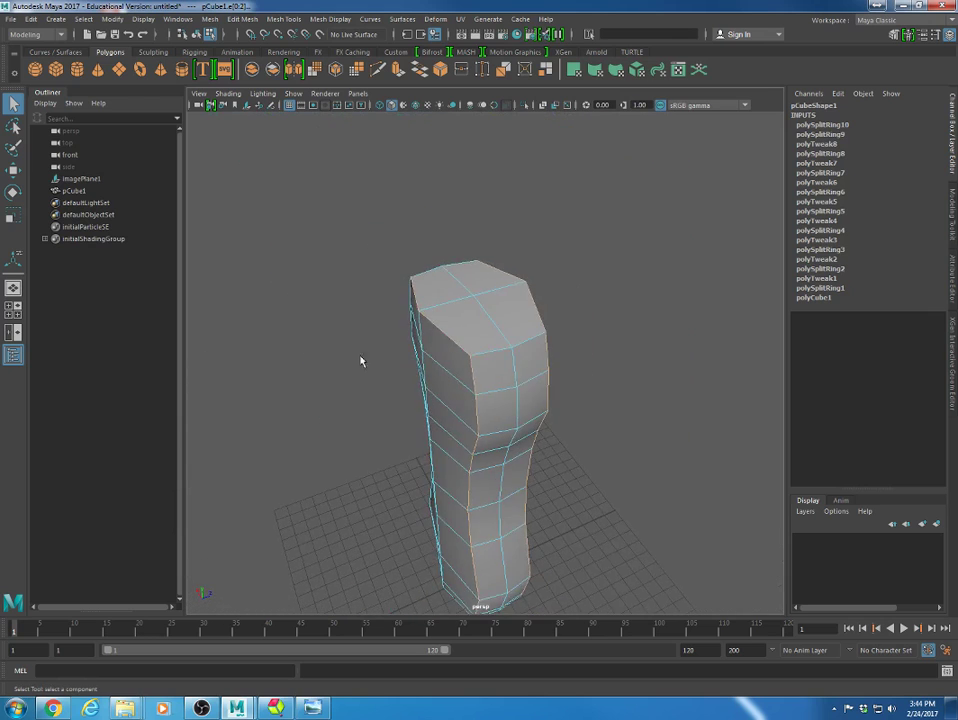
- Bevel the selected outline edges of the bottle's front and back faces with fraction 0.5 and one segment
{"action": "left_click_drag", "start_coordinate": [361, 360], "coordinate": [562, 392], "text": "alt"}
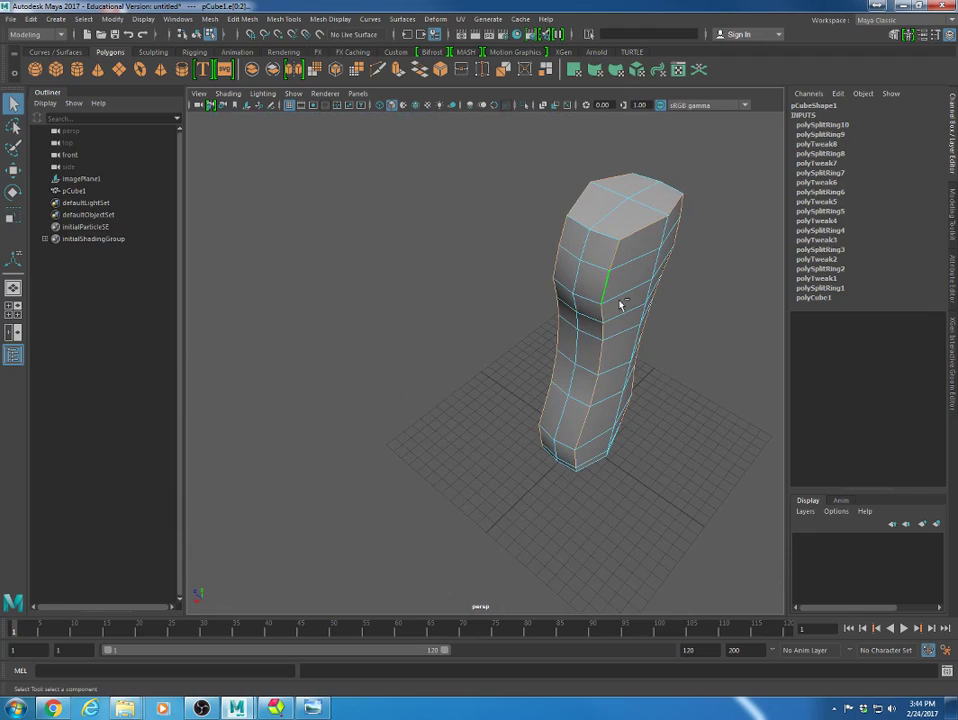
{"action": "left_click_drag", "start_coordinate": [620, 305], "coordinate": [618, 455], "text": "alt"}
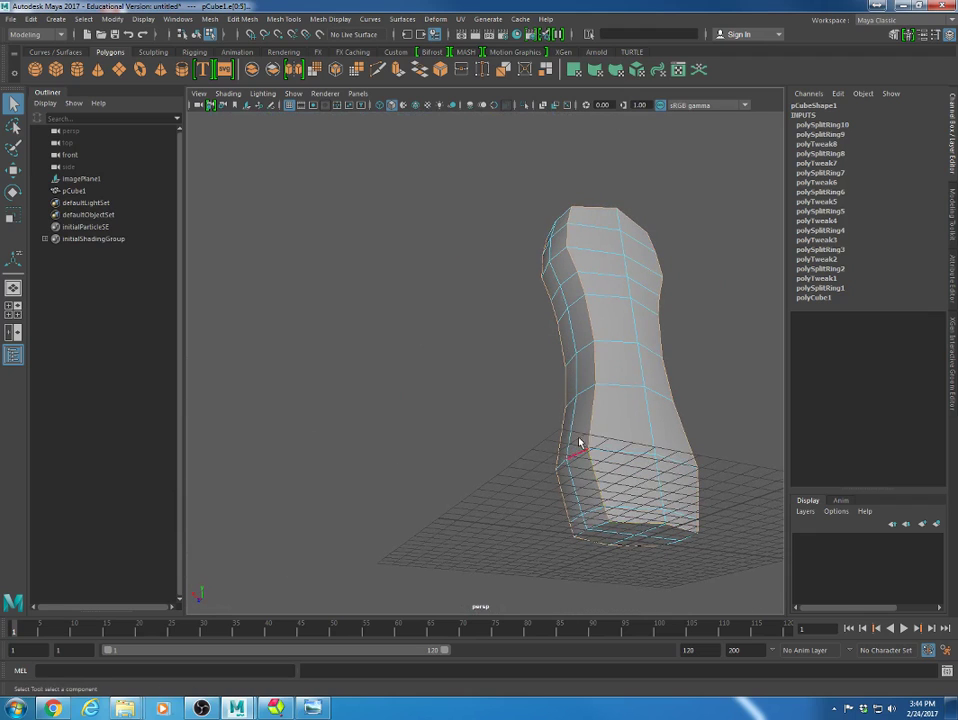
{"action": "left_click_drag", "start_coordinate": [689, 224], "coordinate": [567, 370], "text": "alt"}
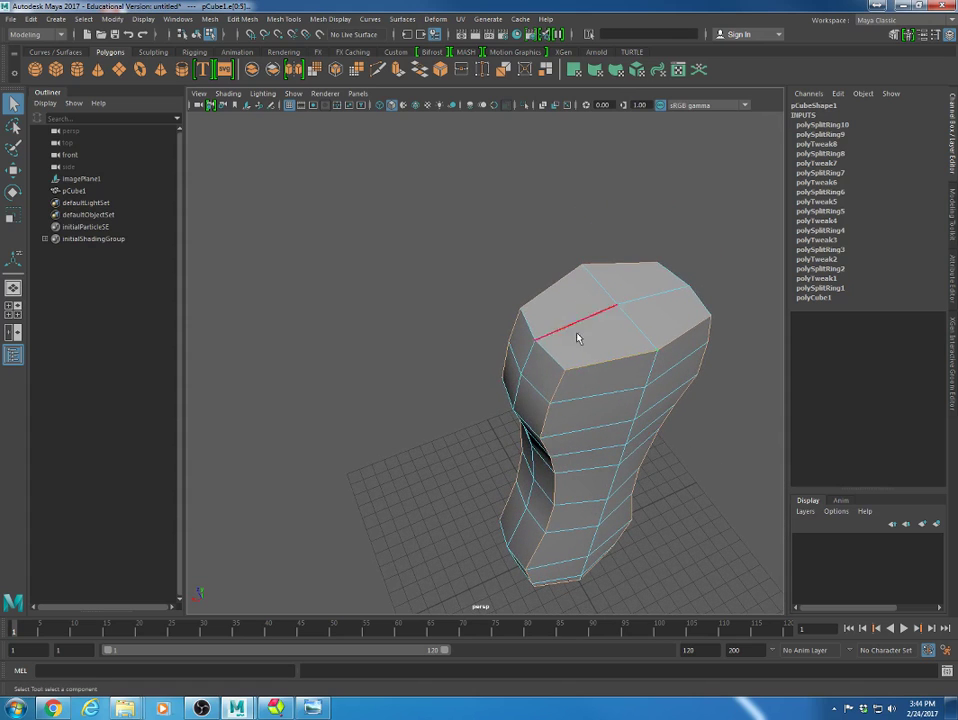
{"action": "left_click", "coordinate": [241, 19]}
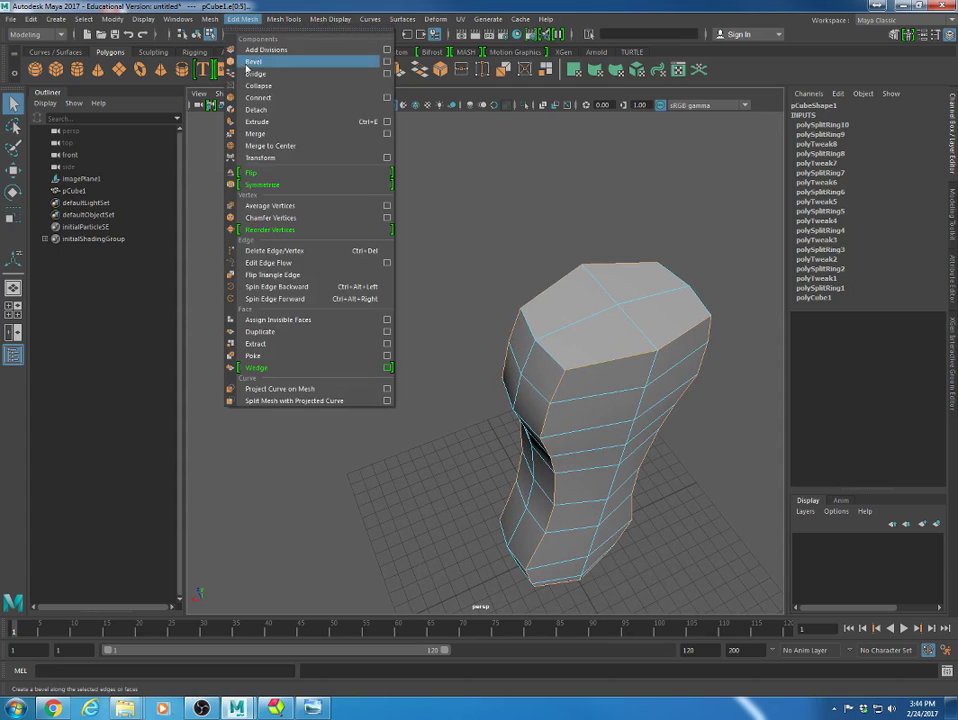
{"action": "left_click", "coordinate": [254, 61]}
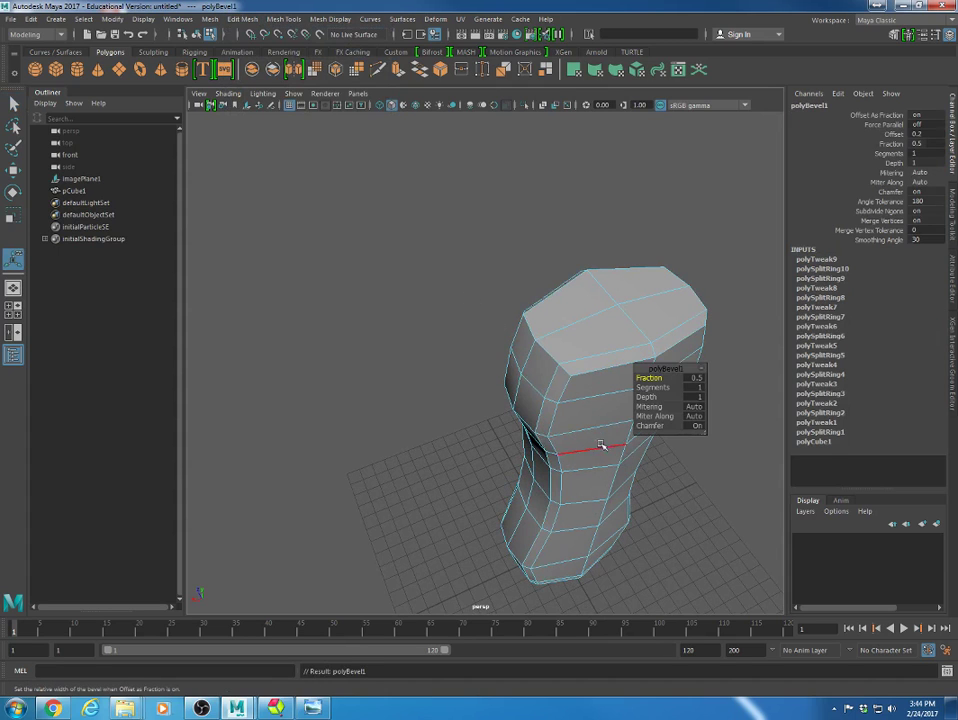
- Preview the bevelled mesh smoothed from several angles and examine the shoulder and neck area of the reference photo
{"action": "left_click_drag", "start_coordinate": [605, 447], "coordinate": [577, 430], "text": "alt"}
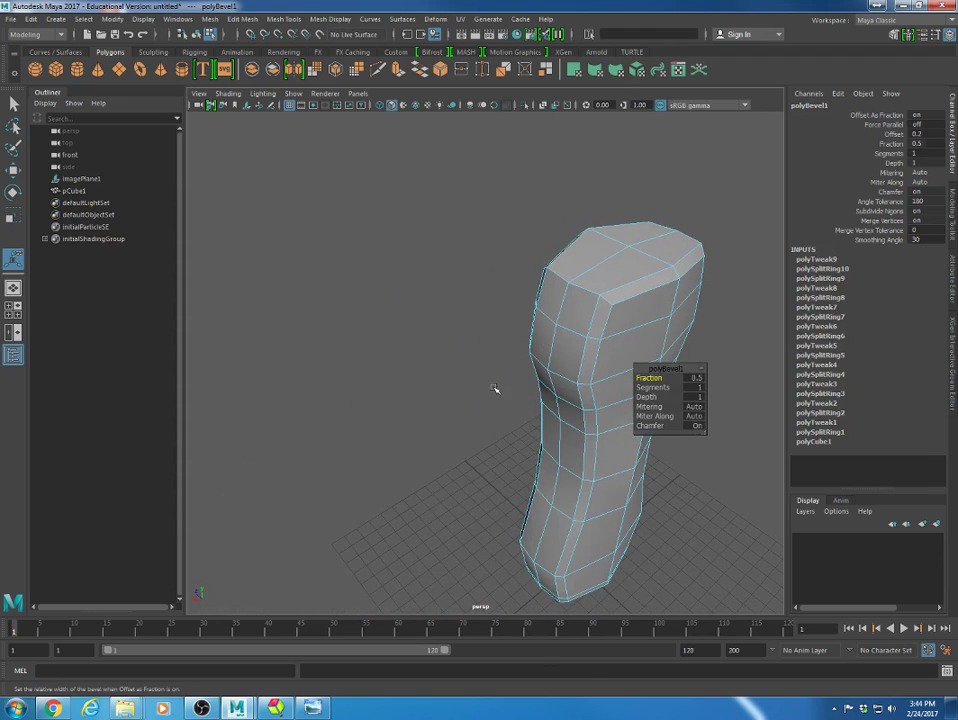
{"action": "key", "text": "3"}
{"action": "left_click_drag", "start_coordinate": [479, 377], "coordinate": [374, 396], "text": "alt"}
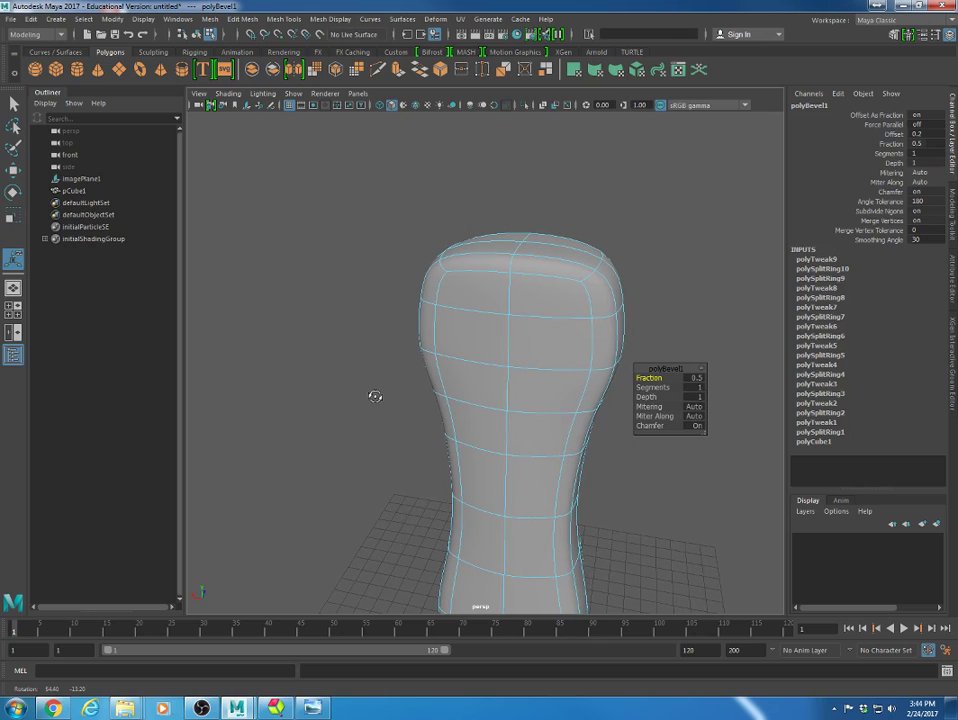
{"action": "left_click_drag", "start_coordinate": [549, 353], "coordinate": [470, 357], "text": "alt"}
{"action": "key", "text": "space"}
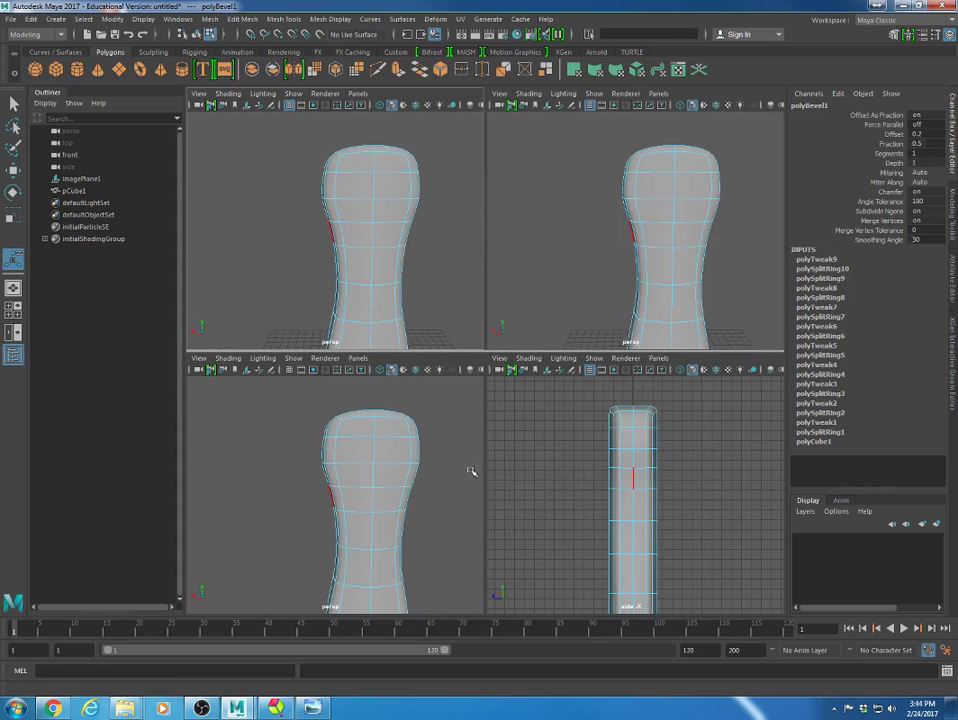
{"action": "key", "text": "space"}
{"action": "scroll", "coordinate": [398, 446], "scroll_direction": "up", "scroll_amount": 5}
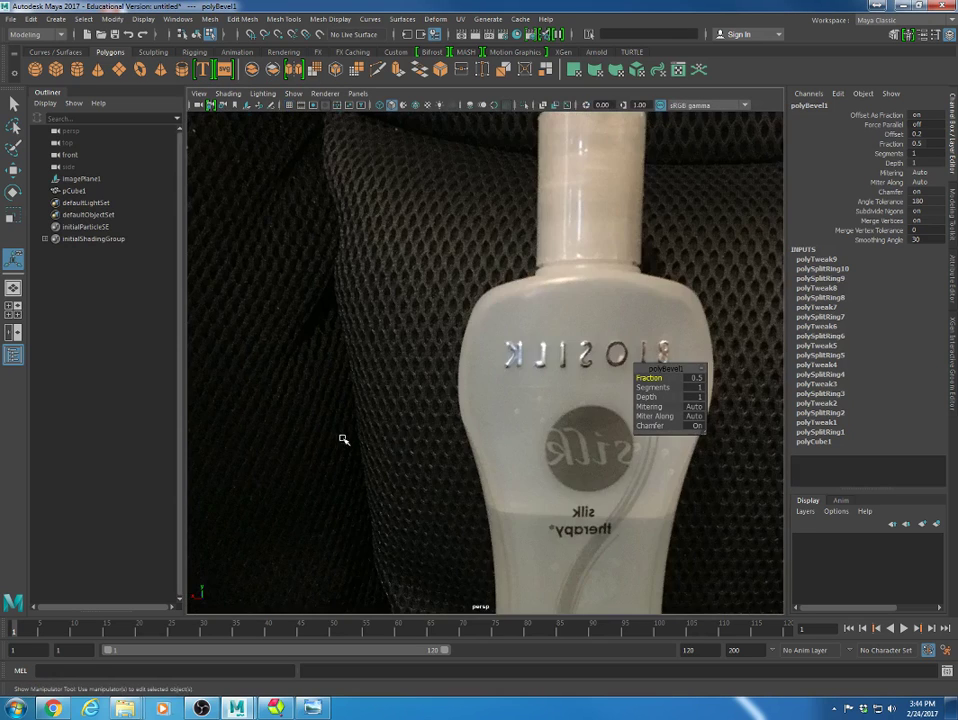
{"action": "left_click_drag", "start_coordinate": [344, 440], "coordinate": [615, 434], "text": "alt"}
{"action": "middle_click_drag", "start_coordinate": [496, 391], "coordinate": [475, 606], "text": "alt"}
{"action": "right_click_drag", "start_coordinate": [478, 600], "coordinate": [778, 502], "text": "alt"}
{"action": "middle_click_drag", "start_coordinate": [580, 532], "coordinate": [721, 105], "text": "alt"}
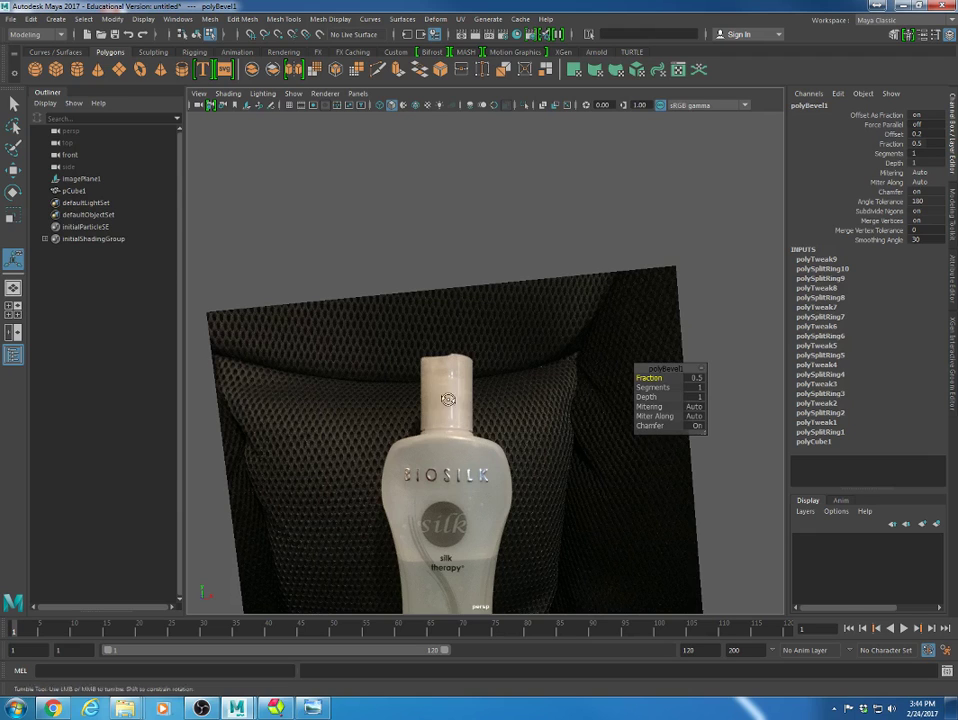
- Select the four faces on top of the bottle, inside the bevelled rim
{"action": "left_click_drag", "start_coordinate": [447, 397], "coordinate": [449, 440], "text": "alt"}
{"action": "right_click_drag", "start_coordinate": [507, 480], "coordinate": [295, 445], "text": "alt"}
{"action": "left_click_drag", "start_coordinate": [421, 418], "coordinate": [540, 380], "text": "alt"}
{"action": "right_click_drag", "start_coordinate": [420, 313], "coordinate": [422, 342]}
{"action": "left_click", "coordinate": [444, 331]}
{"action": "left_click", "coordinate": [459, 296], "text": "shift"}
{"action": "left_click", "coordinate": [399, 285], "text": "shift"}
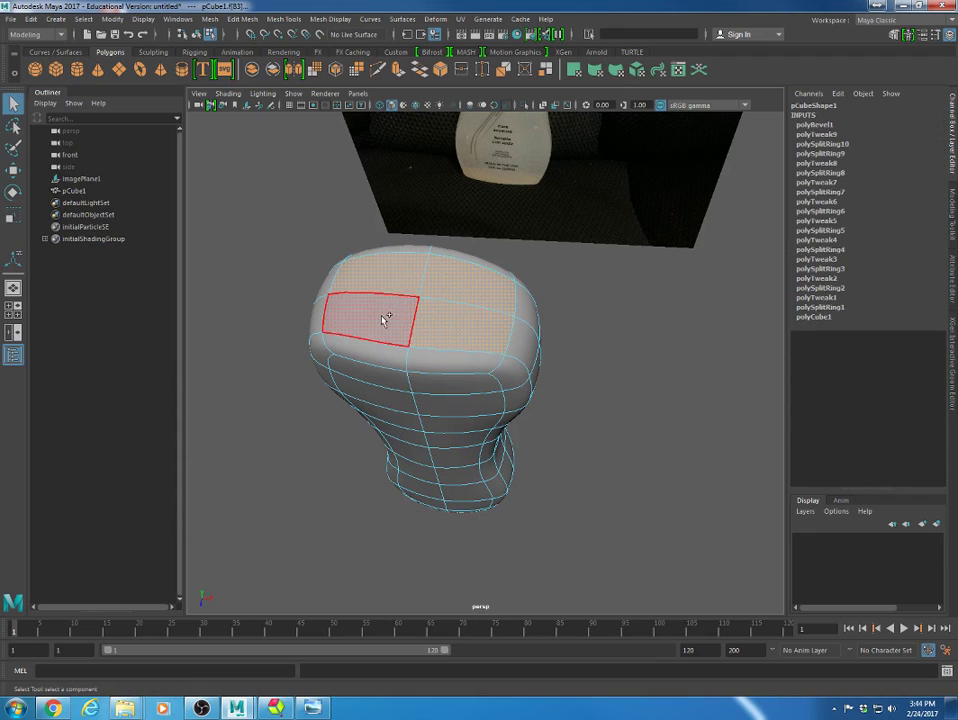
{"action": "left_click", "coordinate": [385, 316], "text": "shift"}
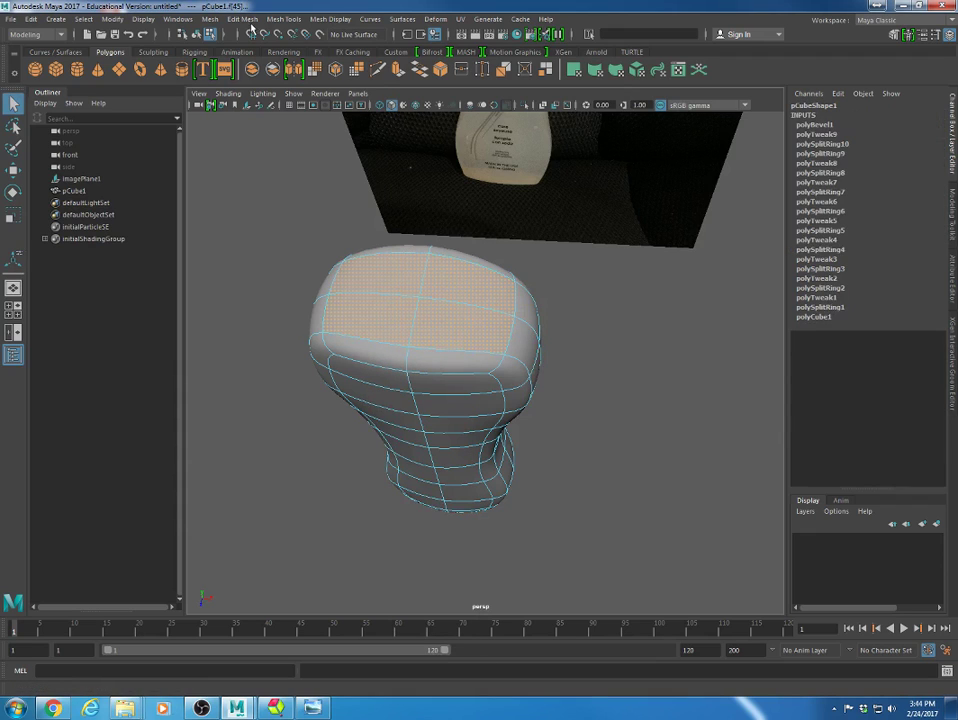
- Extrude the four top faces upward with a local Z translation of 1.612
{"action": "left_click", "coordinate": [247, 20]}
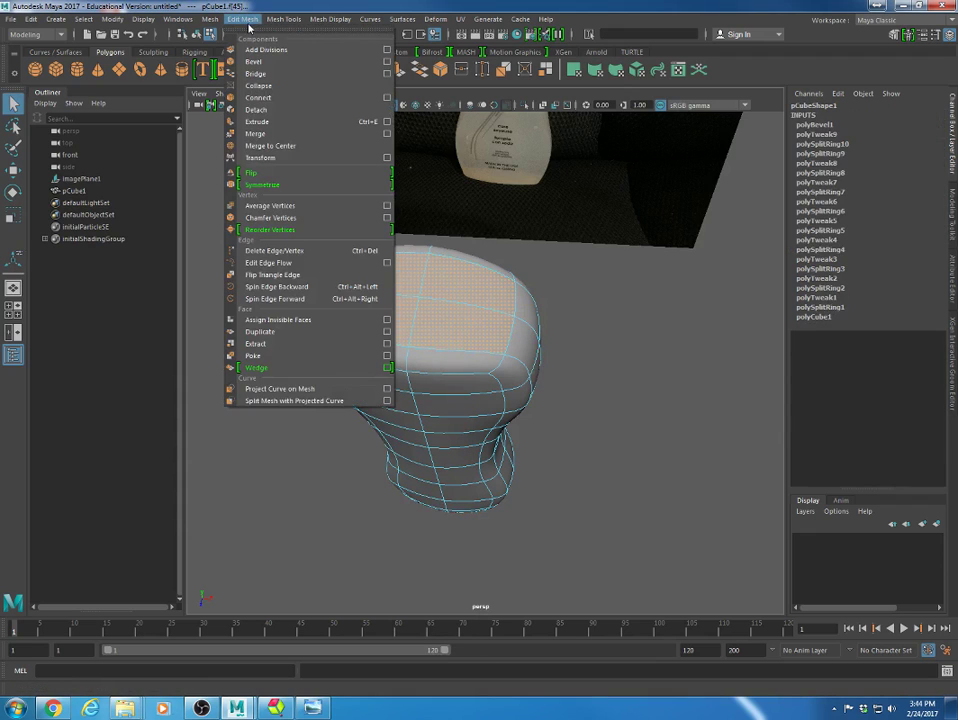
{"action": "left_click", "coordinate": [256, 123]}
{"action": "left_click_drag", "start_coordinate": [398, 297], "coordinate": [425, 248], "text": "alt"}
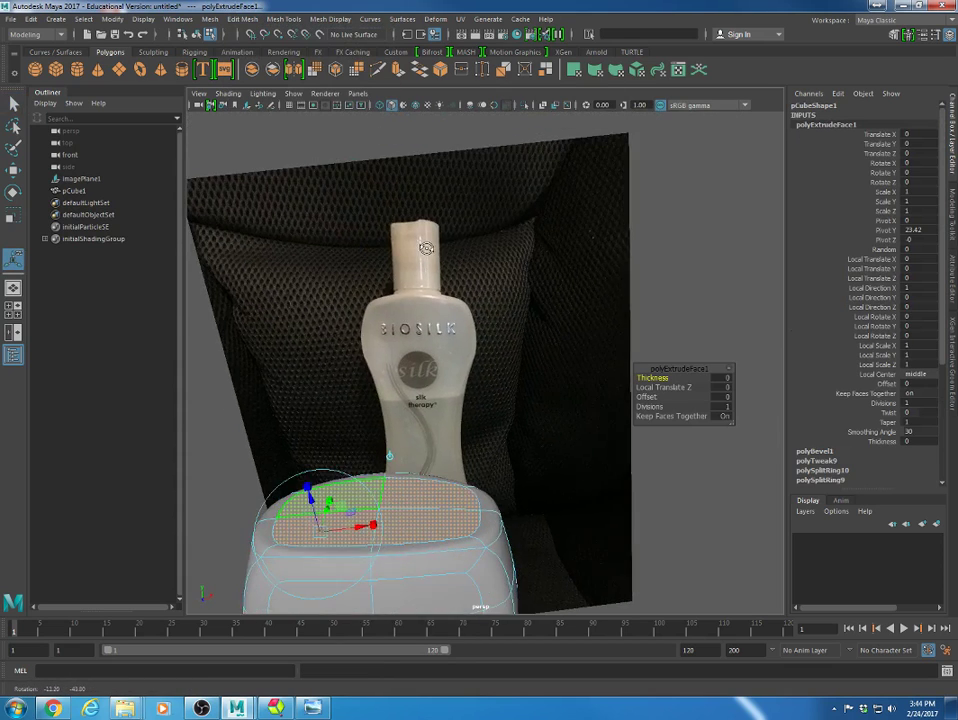
{"action": "middle_click_drag", "start_coordinate": [489, 414], "coordinate": [545, 340], "text": "alt"}
{"action": "left_click_drag", "start_coordinate": [387, 391], "coordinate": [379, 350]}
- Scale the extruded top faces narrower across the bottle's width, close to neck width, and flatten them vertically
{"action": "key", "text": "r"}
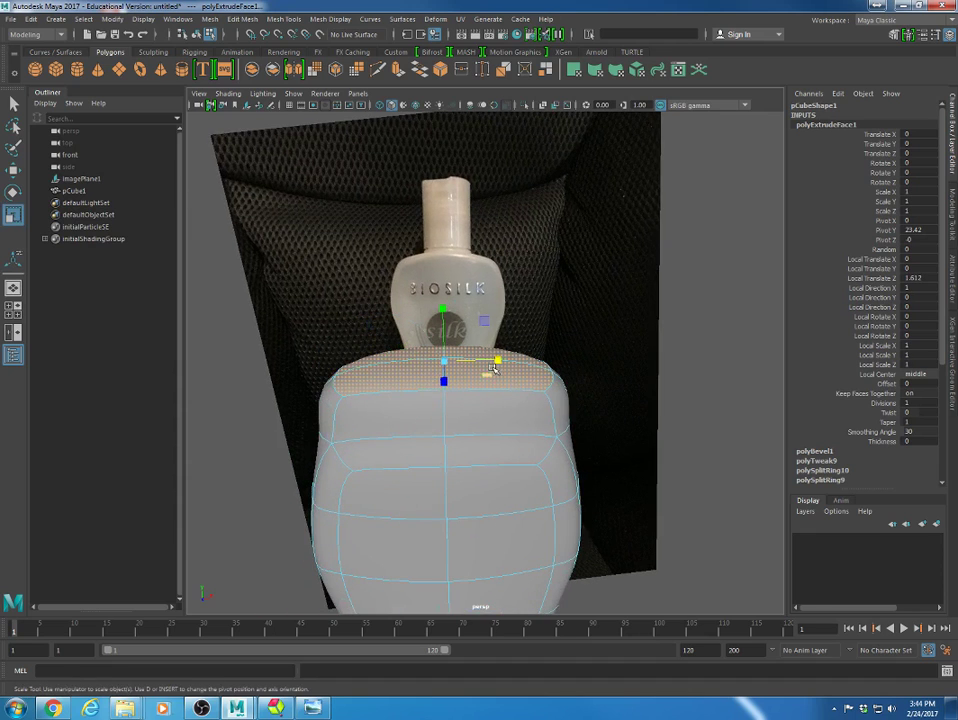
{"action": "left_click_drag", "start_coordinate": [498, 358], "coordinate": [494, 359]}
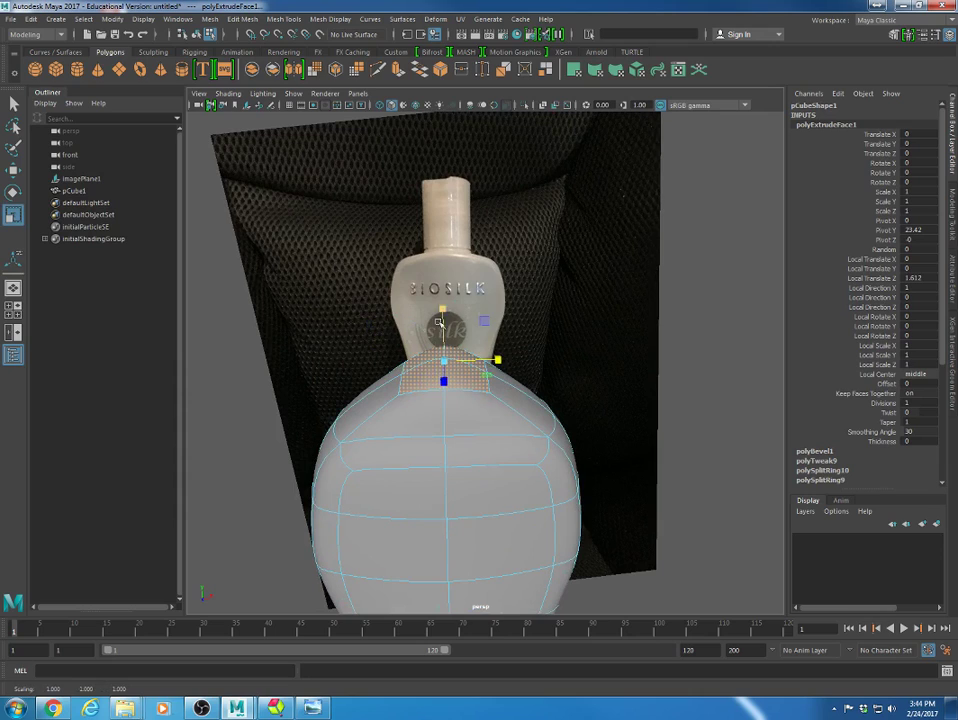
{"action": "left_click_drag", "start_coordinate": [442, 308], "coordinate": [443, 391]}
{"action": "left_click_drag", "start_coordinate": [449, 466], "coordinate": [449, 467]}
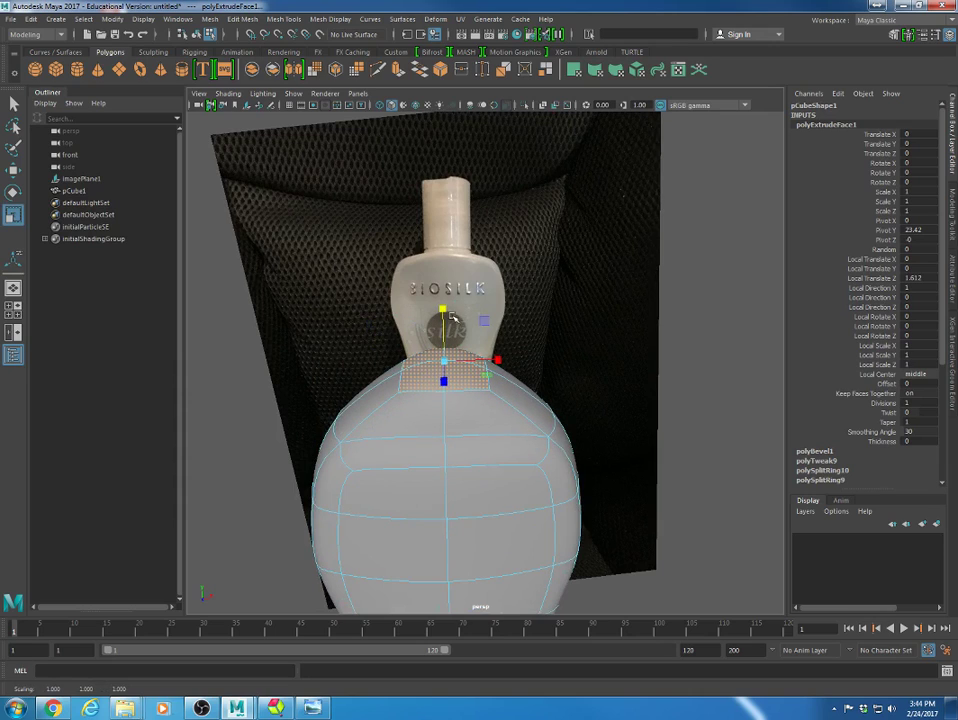
{"action": "left_click_drag", "start_coordinate": [443, 310], "coordinate": [443, 311]}
{"action": "left_click_drag", "start_coordinate": [444, 396], "coordinate": [444, 395]}
- Lower the extruded top faces close to the shoulder and scale them narrower in depth
{"action": "key", "text": "w"}
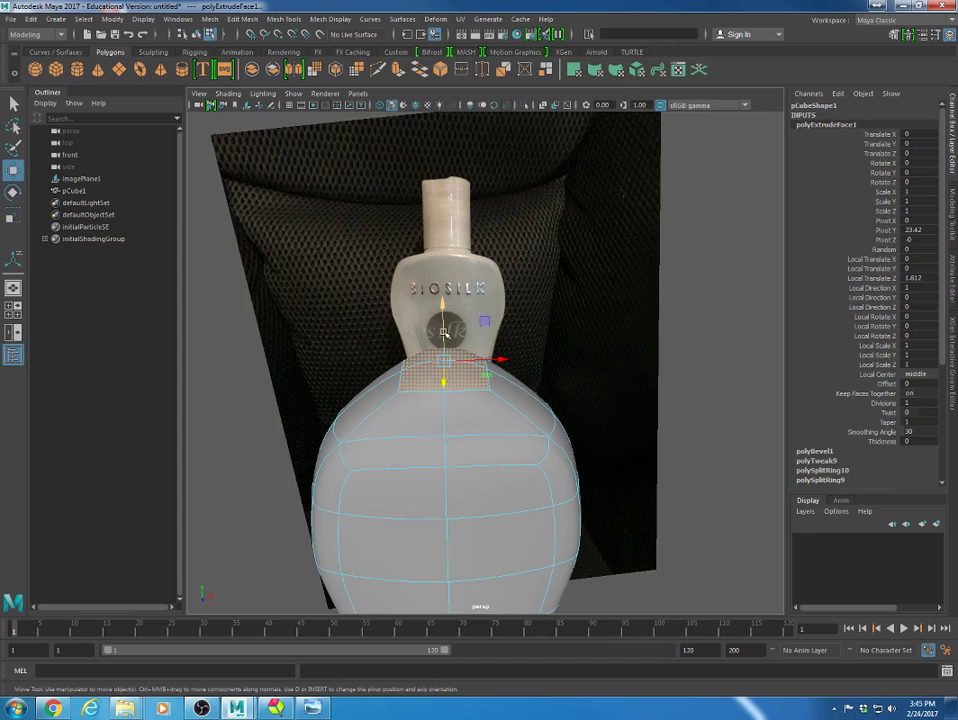
{"action": "left_click_drag", "start_coordinate": [445, 333], "coordinate": [405, 387]}
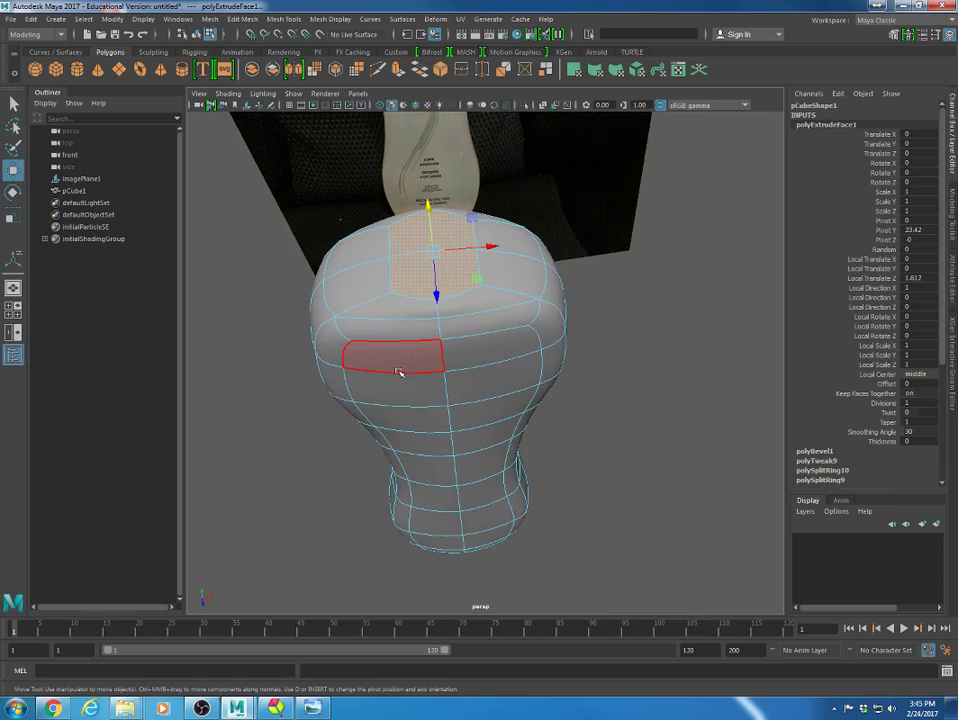
{"action": "key", "text": "f"}
{"action": "left_click_drag", "start_coordinate": [532, 450], "coordinate": [511, 496], "text": "alt"}
{"action": "right_click_drag", "start_coordinate": [575, 470], "coordinate": [503, 446], "text": "alt"}
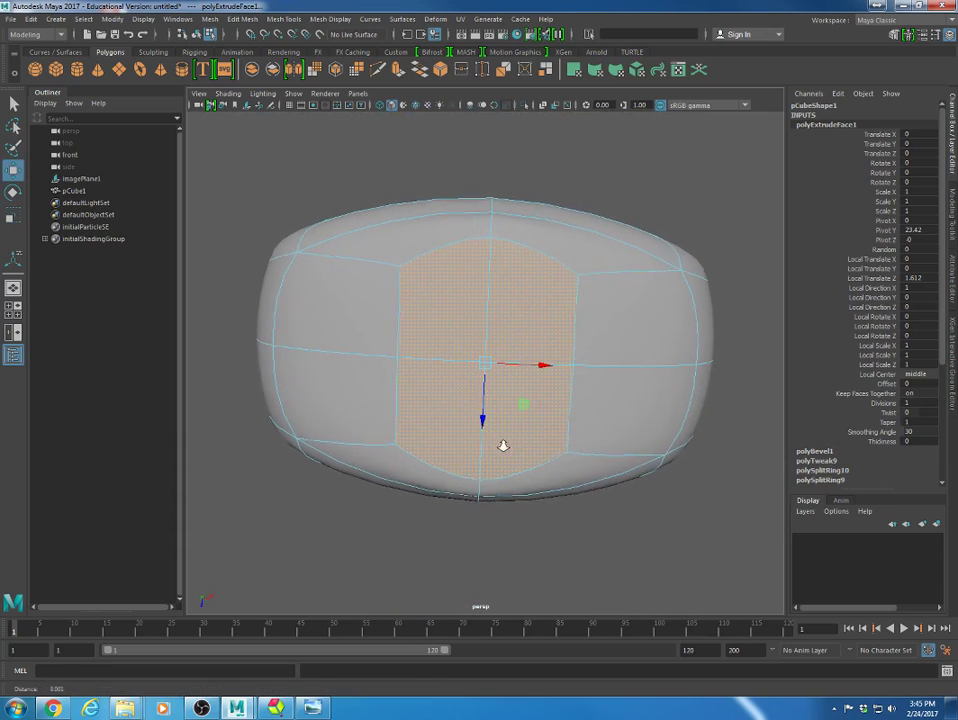
{"action": "left_click_drag", "start_coordinate": [503, 445], "coordinate": [484, 391], "text": "alt"}
{"action": "key", "text": "r"}
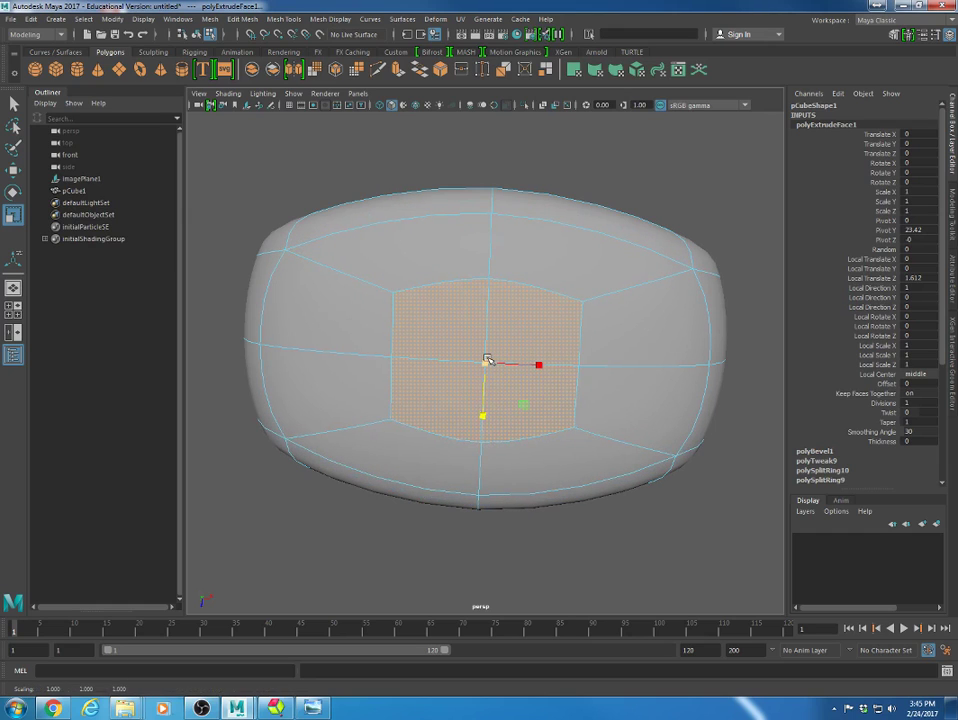
- Return the mesh to unsmoothed display and widen the top patch's middle crosswise edges so its outline becomes eight-sided
{"action": "key", "text": "1"}
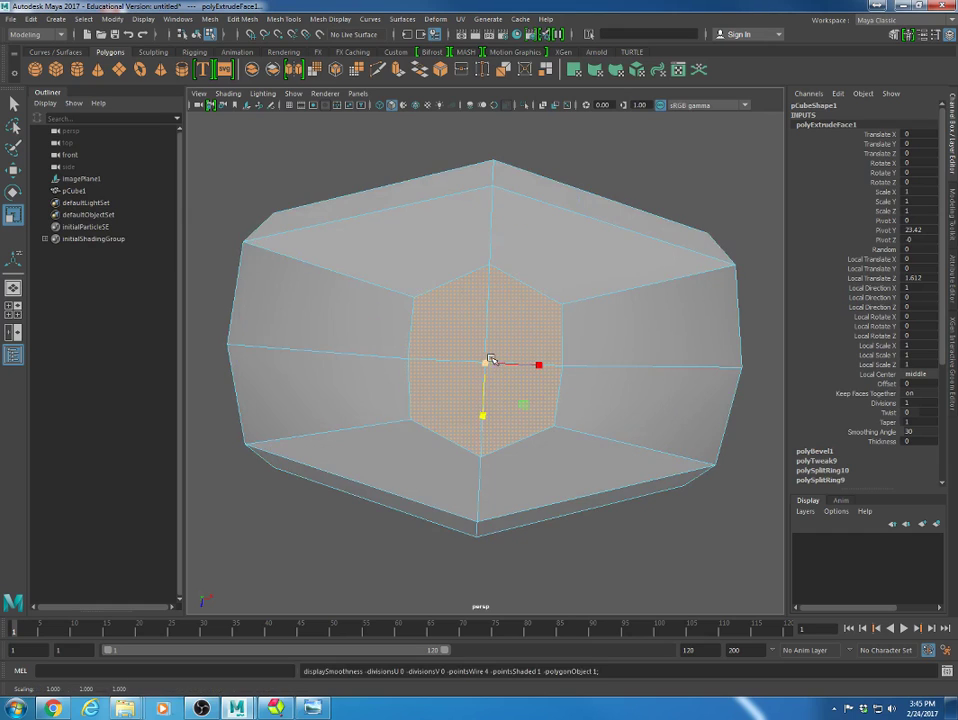
{"action": "right_click_drag", "start_coordinate": [494, 357], "coordinate": [492, 321]}
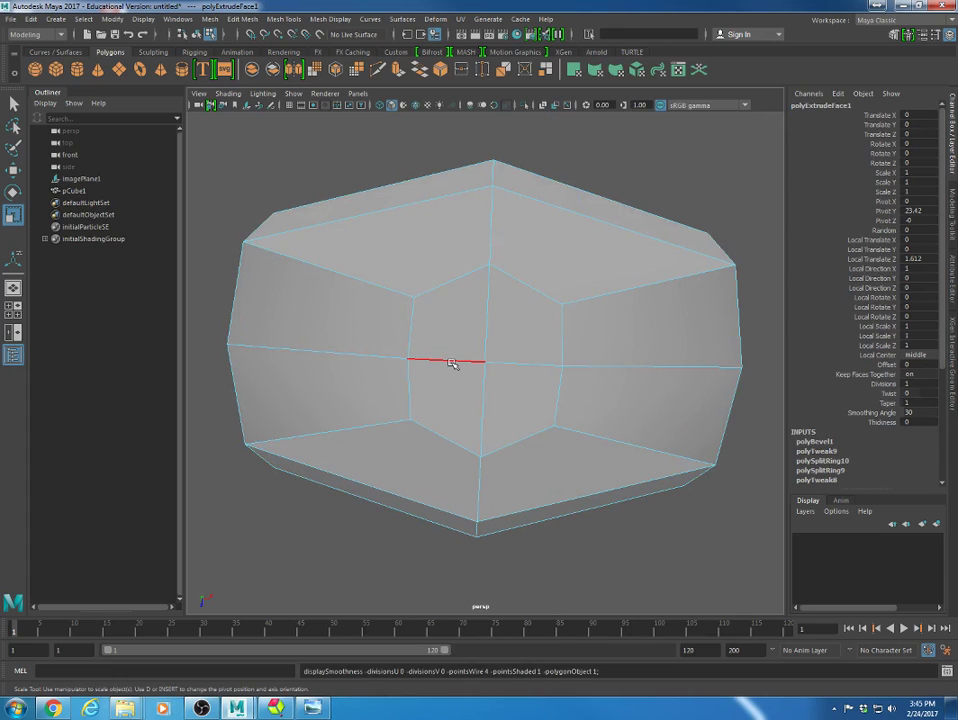
{"action": "left_click", "coordinate": [452, 364]}
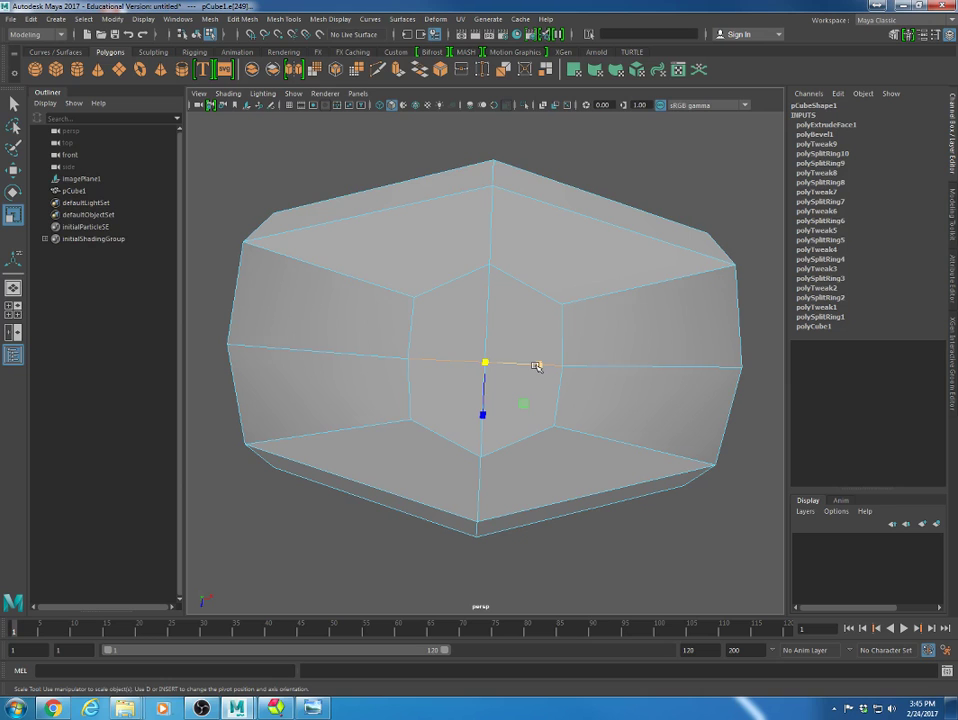
{"action": "left_click_drag", "start_coordinate": [548, 364], "coordinate": [479, 363]}
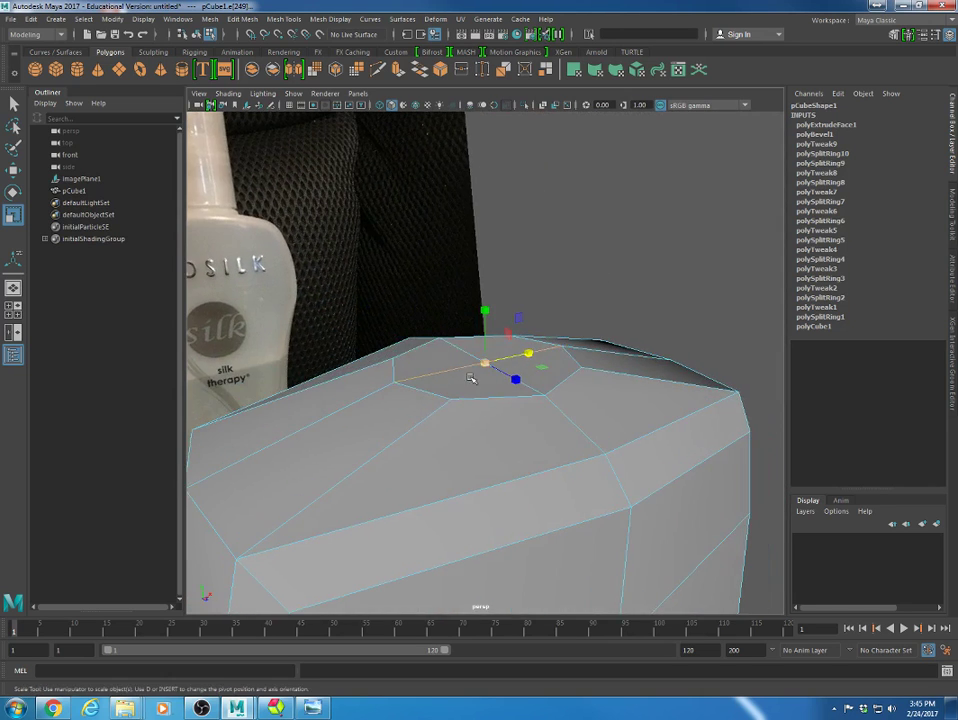
- Extrude the eight-sided top faces upward in three stages to form the neck, ending with a 0.083 rise scaled slightly inward
{"action": "mouse_move", "coordinate": [479, 363]}
{"action": "right_mouse_down"}
{"action": "mouse_move", "coordinate": [489, 393]}
{"action": "mouse_move", "coordinate": [483, 388]}
{"action": "right_mouse_up"}
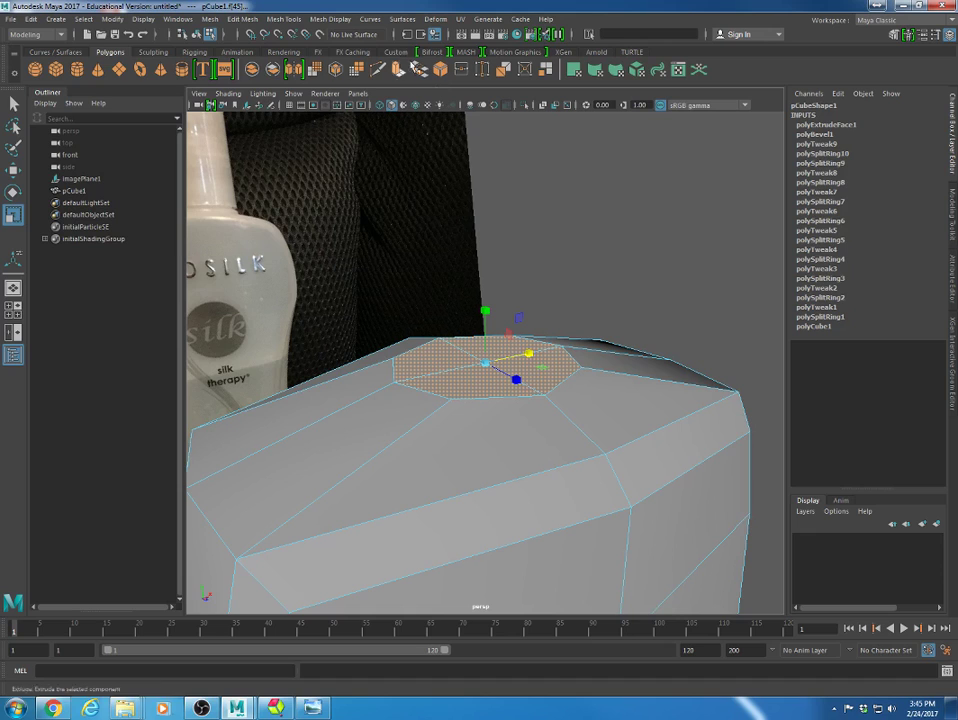
{"action": "left_click", "coordinate": [243, 19]}
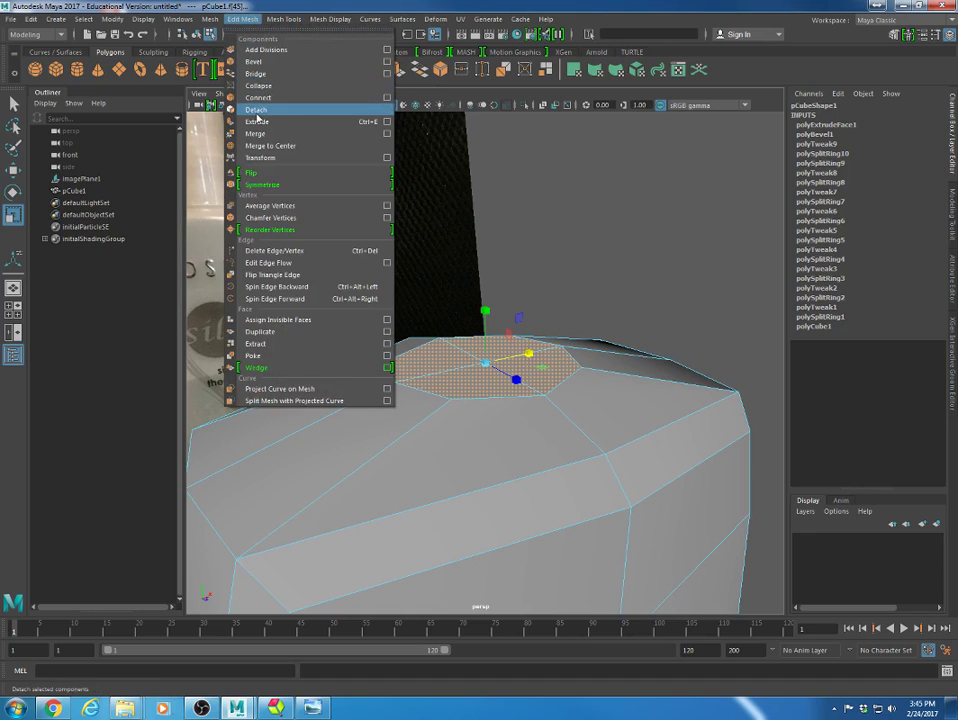
{"action": "left_click", "coordinate": [259, 122]}
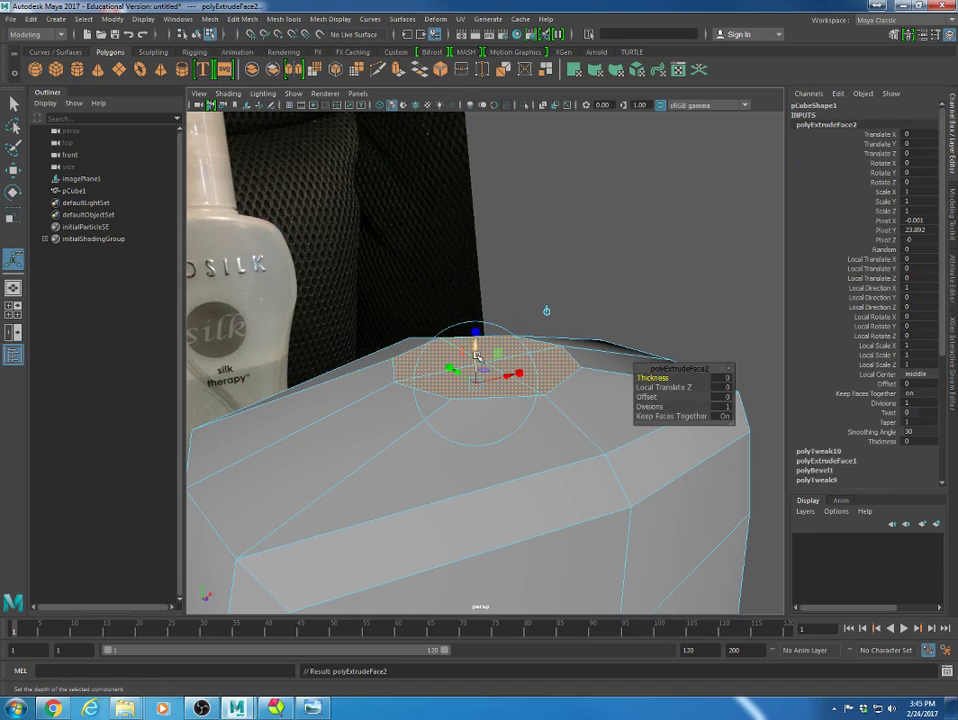
{"action": "left_click_drag", "start_coordinate": [476, 338], "coordinate": [475, 305]}
{"action": "key", "text": "ctrl+e"}
{"action": "key", "text": "ctrl+e"}
{"action": "key", "text": "r"}
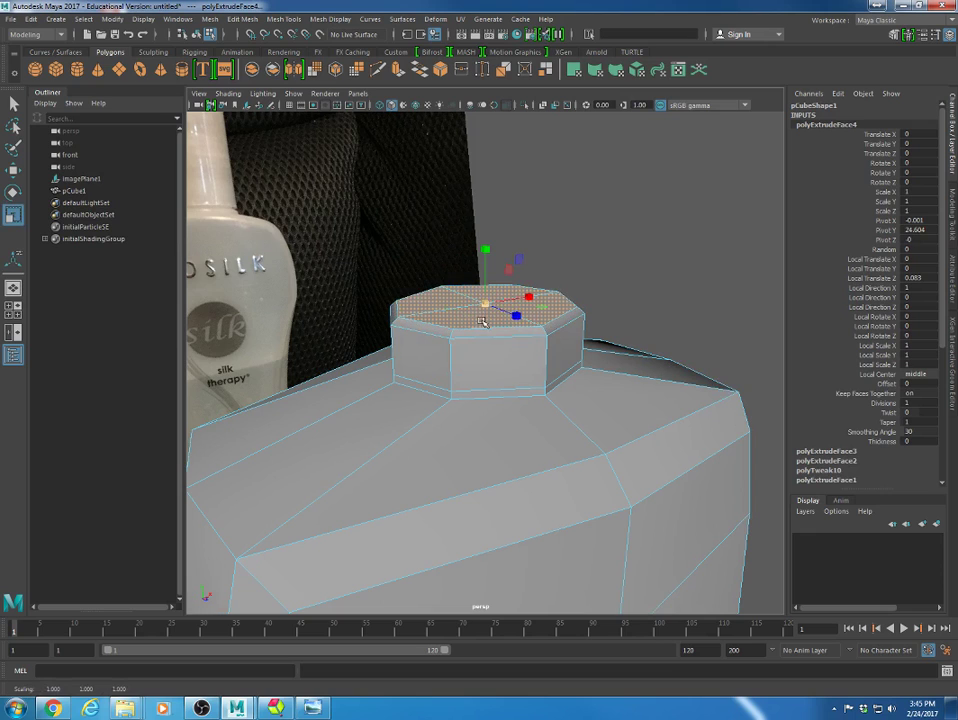
- Display the bottle smoothed and as wireframe in the front view, with the neck area over the reference photo
{"action": "key", "text": "3"}
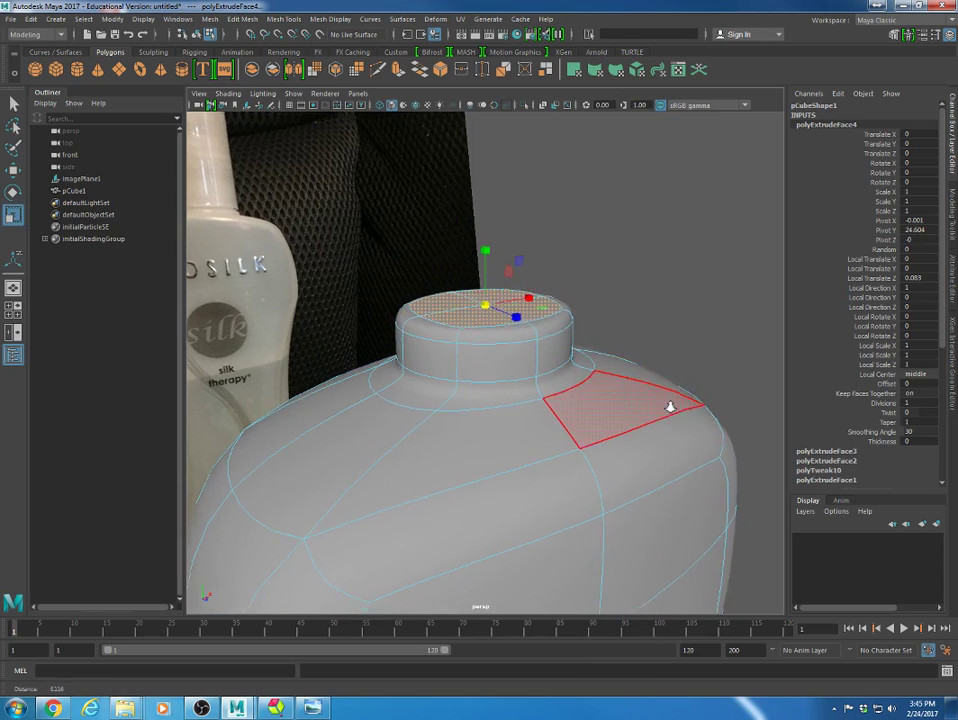
{"action": "left_click_drag", "start_coordinate": [669, 402], "coordinate": [444, 420], "text": "alt"}
{"action": "key", "text": "space"}
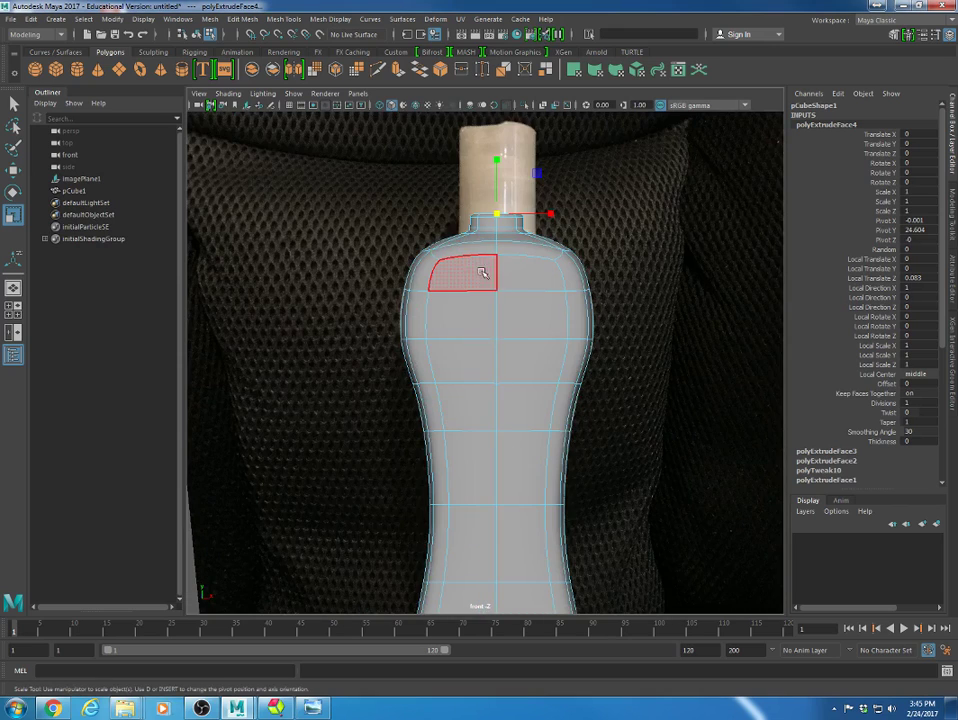
{"action": "scroll", "coordinate": [468, 364], "scroll_direction": "up", "scroll_amount": 5}
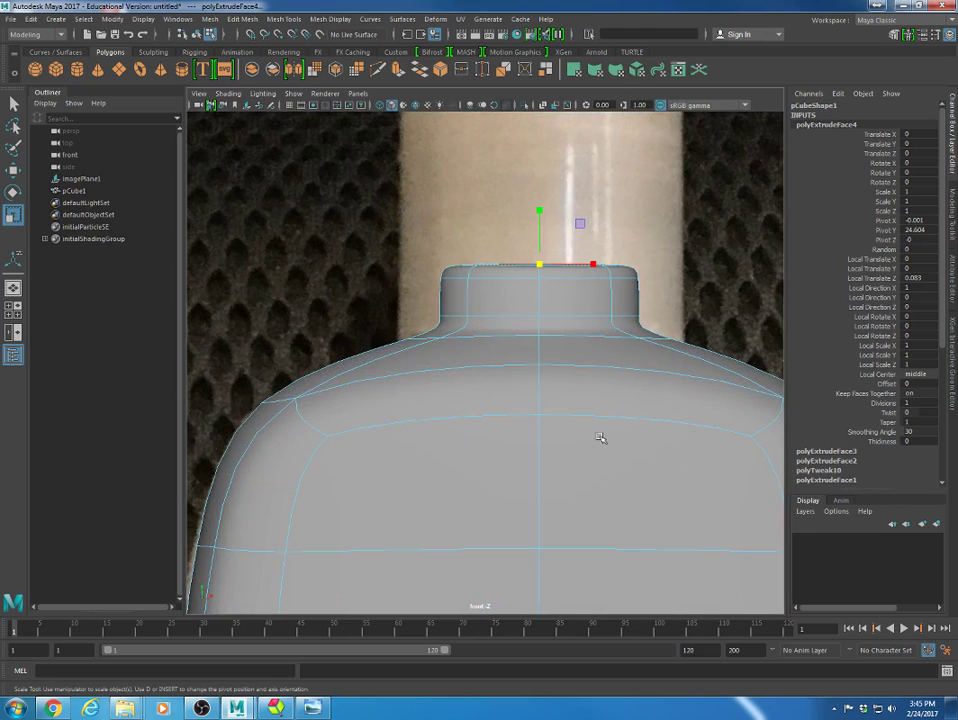
{"action": "key", "text": "w"}
{"action": "left_click", "coordinate": [540, 408]}
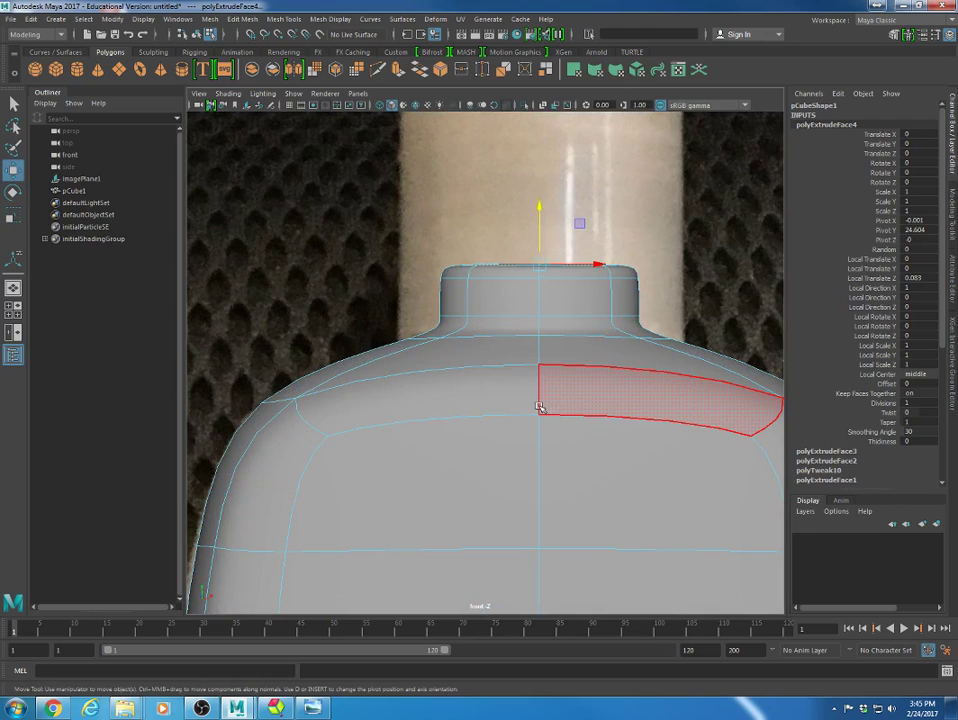
{"action": "key", "text": "4"}
- Select all the neck's vertices and lower them so the neck's base meets the shoulder line in the reference photo
{"action": "right_click", "coordinate": [541, 409]}
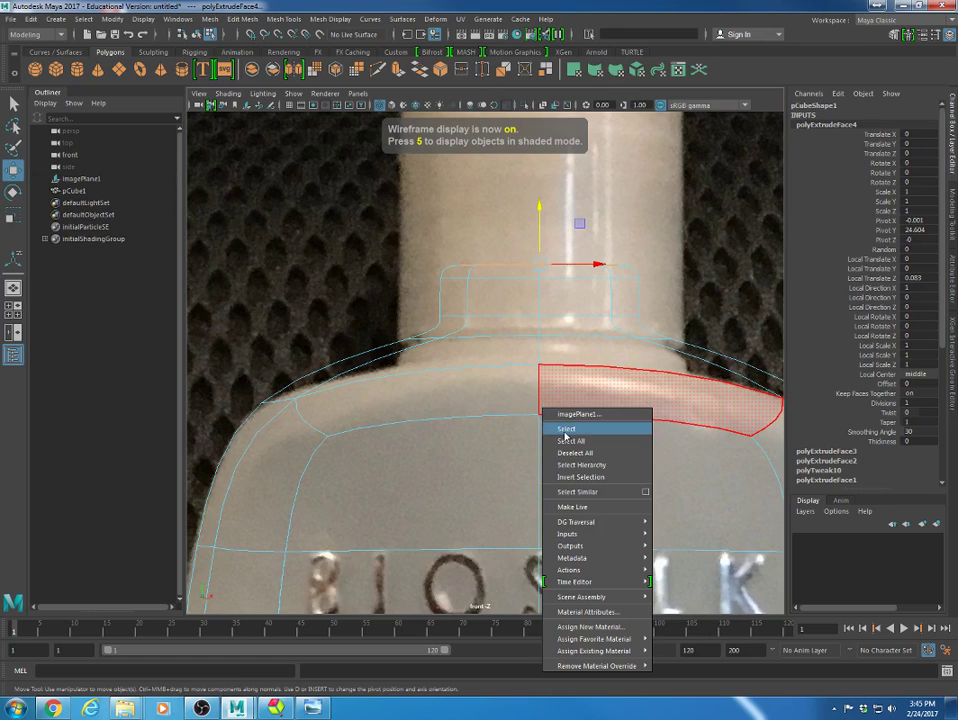
{"action": "left_click", "coordinate": [566, 430]}
{"action": "right_click", "coordinate": [455, 376]}
{"action": "left_click", "coordinate": [428, 376]}
{"action": "left_click_drag", "start_coordinate": [327, 222], "coordinate": [717, 321]}
{"action": "left_click_drag", "start_coordinate": [543, 244], "coordinate": [538, 280]}
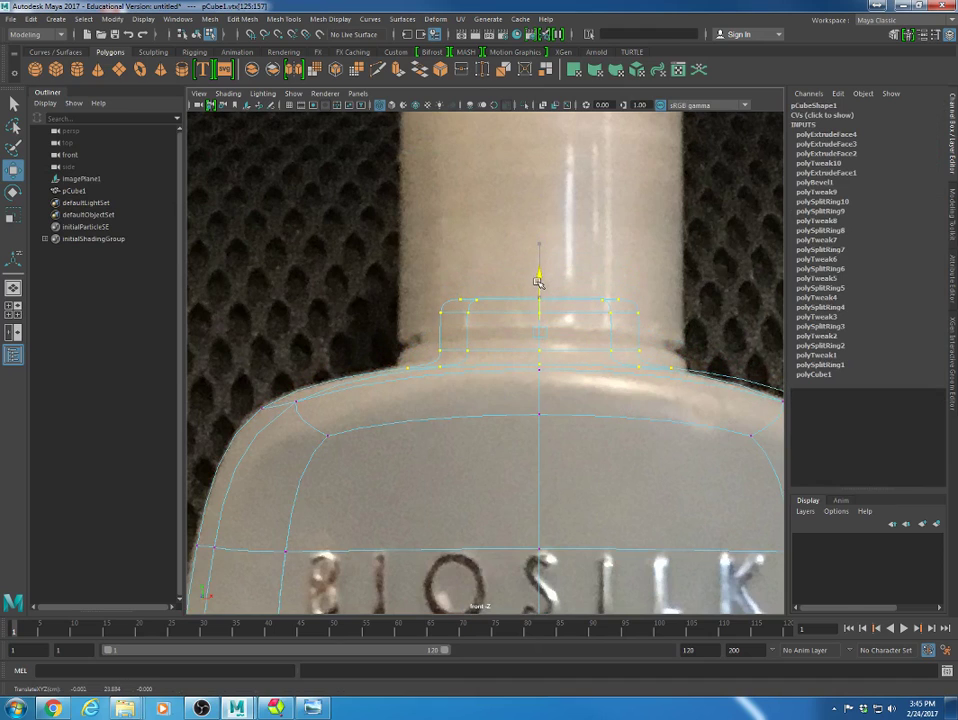
{"action": "left_click_drag", "start_coordinate": [378, 265], "coordinate": [663, 358]}
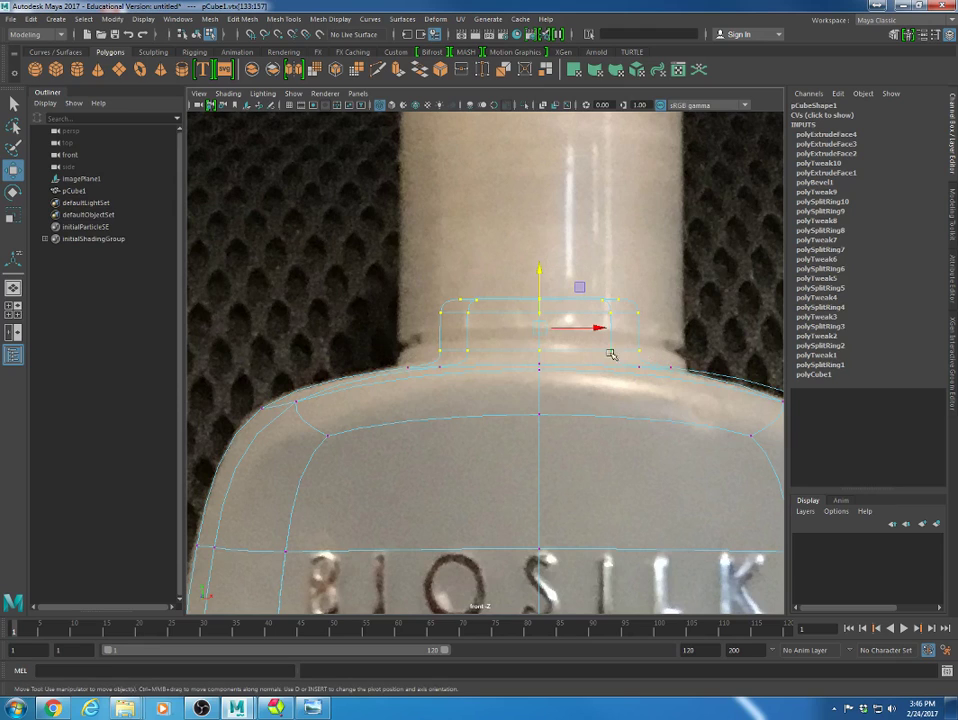
{"action": "key", "text": "r"}
{"action": "left_click_drag", "start_coordinate": [541, 330], "coordinate": [573, 332]}
{"action": "key", "text": "ctrl+z"}
- Scale all the neck's vertices outward, flatten the neck vertically and lower it to fit the narrow collar in the reference photo
{"action": "left_click_drag", "start_coordinate": [378, 258], "coordinate": [688, 374]}
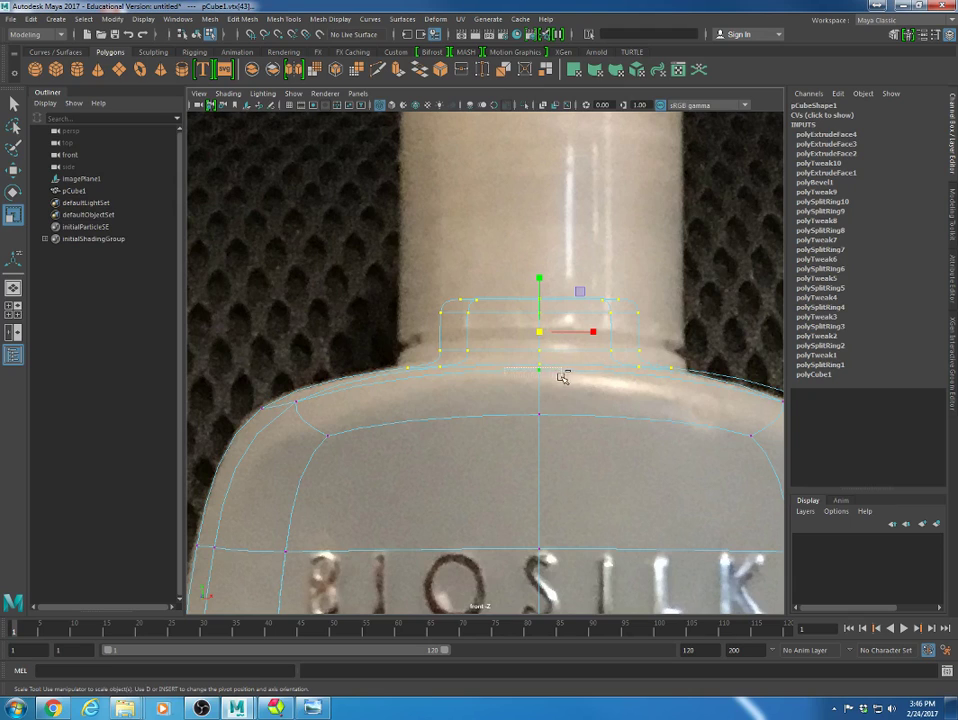
{"action": "left_click_drag", "start_coordinate": [540, 333], "coordinate": [569, 336]}
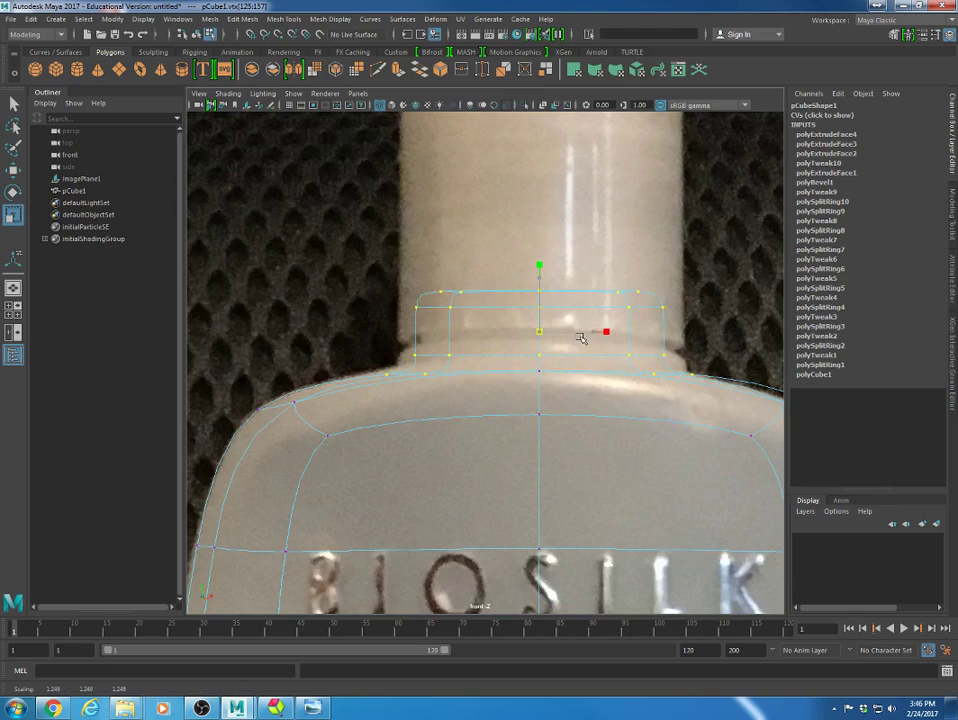
{"action": "left_click_drag", "start_coordinate": [539, 279], "coordinate": [540, 317]}
{"action": "key", "text": "w"}
{"action": "key", "text": "r"}
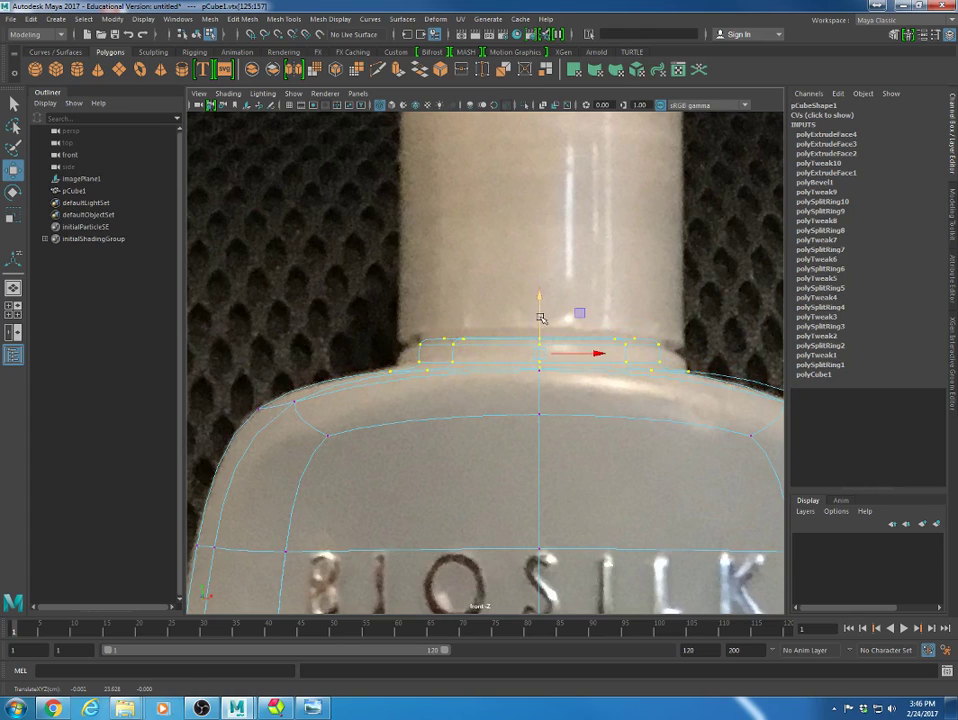
{"action": "left_click_drag", "start_coordinate": [539, 352], "coordinate": [571, 357]}
{"action": "mouse_move", "coordinate": [539, 299]}
{"action": "left_mouse_down"}
{"action": "mouse_move", "coordinate": [541, 326]}
{"action": "mouse_move", "coordinate": [541, 307]}
{"action": "left_mouse_up"}
{"action": "key", "text": "w"}
- Return to object mode and show the bottle shaded in the perspective view to examine its neck and shoulders
{"action": "key", "text": "space"}
{"action": "left_click_drag", "start_coordinate": [592, 387], "coordinate": [560, 432], "text": "alt"}
{"action": "right_click_drag", "start_coordinate": [562, 362], "coordinate": [618, 346]}
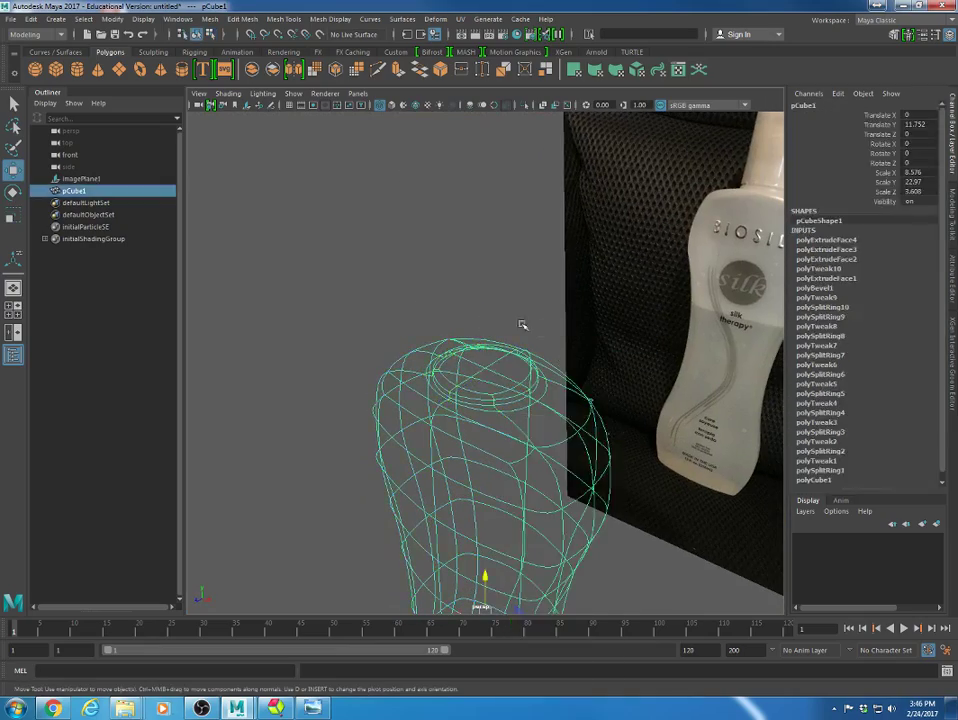
{"action": "left_click", "coordinate": [522, 325]}
{"action": "left_click_drag", "start_coordinate": [467, 343], "coordinate": [630, 343], "text": "alt"}
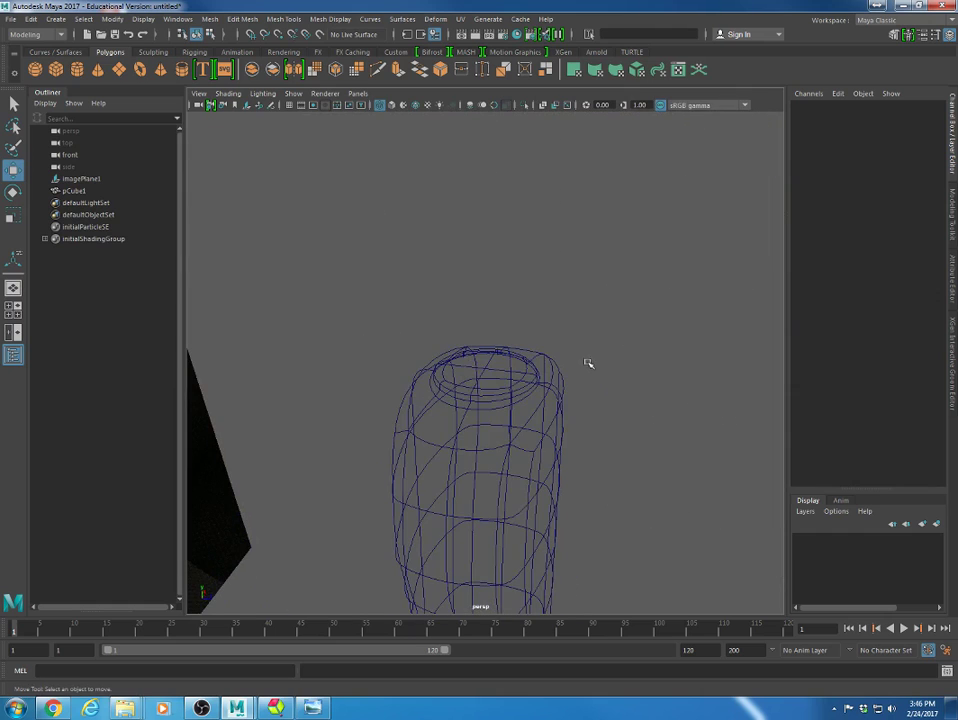
{"action": "key", "text": "5"}
{"action": "mouse_move", "coordinate": [626, 413]}
{"action": "left_mouse_down", "text": "alt"}
{"action": "mouse_move", "coordinate": [507, 455]}
{"action": "mouse_move", "coordinate": [703, 487]}
{"action": "left_mouse_up", "text": "alt"}
{"action": "mouse_move", "coordinate": [703, 487]}
{"action": "right_mouse_down", "text": "alt"}
{"action": "mouse_move", "coordinate": [338, 404]}
{"action": "mouse_move", "coordinate": [492, 421]}
{"action": "mouse_move", "coordinate": [646, 460]}
{"action": "mouse_move", "coordinate": [466, 378]}
{"action": "mouse_move", "coordinate": [635, 436]}
{"action": "mouse_move", "coordinate": [808, 474]}
{"action": "right_mouse_up", "text": "alt"}
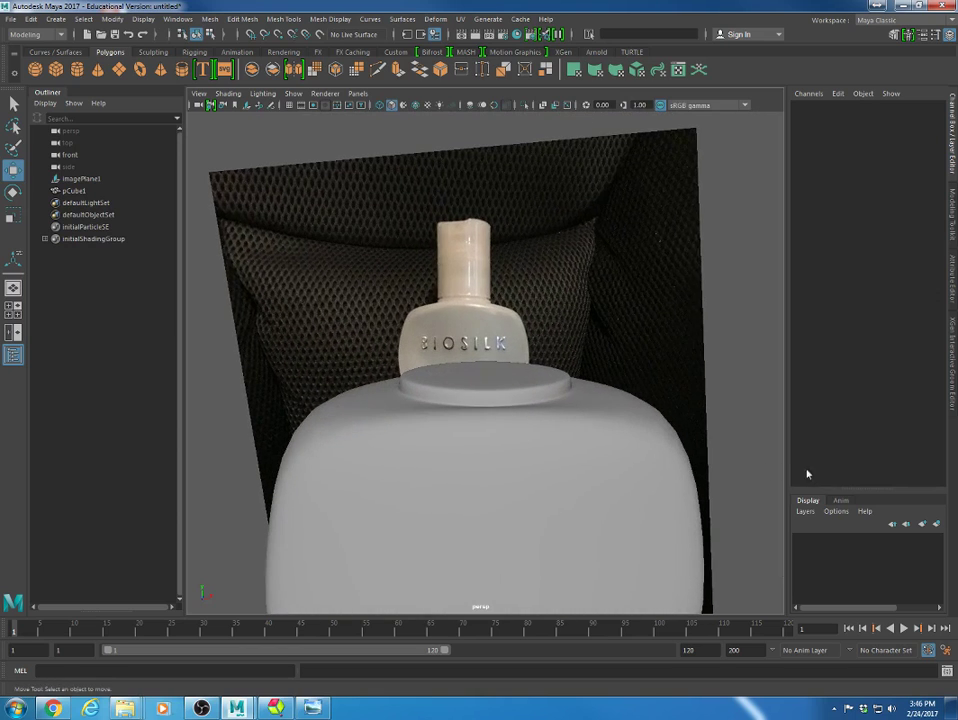
- Select the middle vertical edges of the front and back shoulder bevels and lower them slightly
{"action": "left_click", "coordinate": [487, 389]}
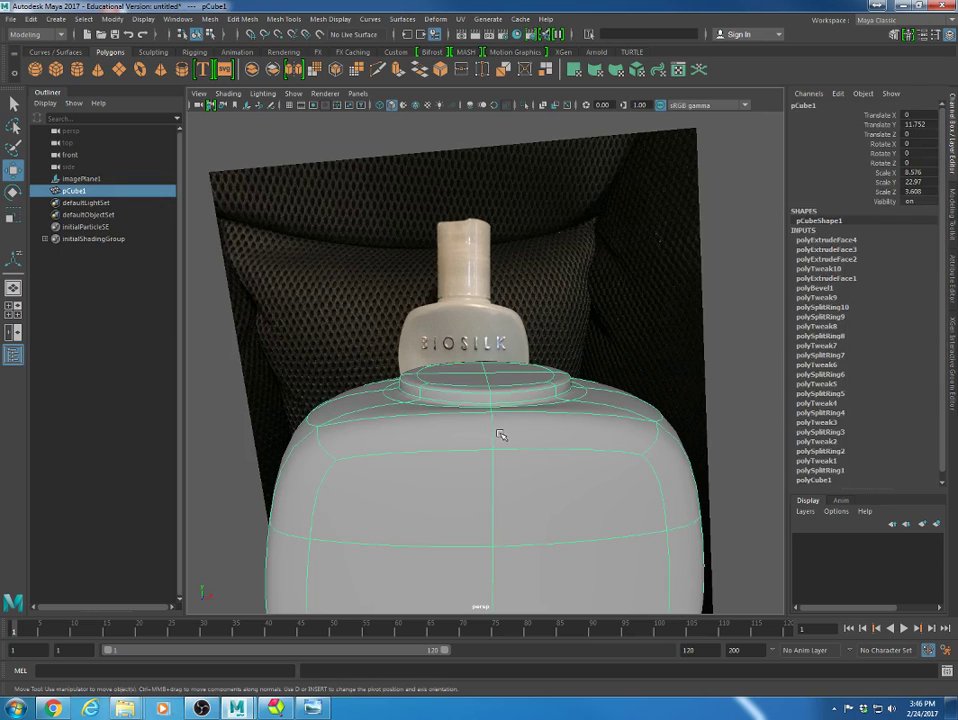
{"action": "left_click_drag", "start_coordinate": [500, 434], "coordinate": [472, 440], "text": "alt"}
{"action": "right_click_drag", "start_coordinate": [472, 440], "coordinate": [539, 468], "text": "alt"}
{"action": "right_click_drag", "start_coordinate": [539, 362], "coordinate": [539, 396]}
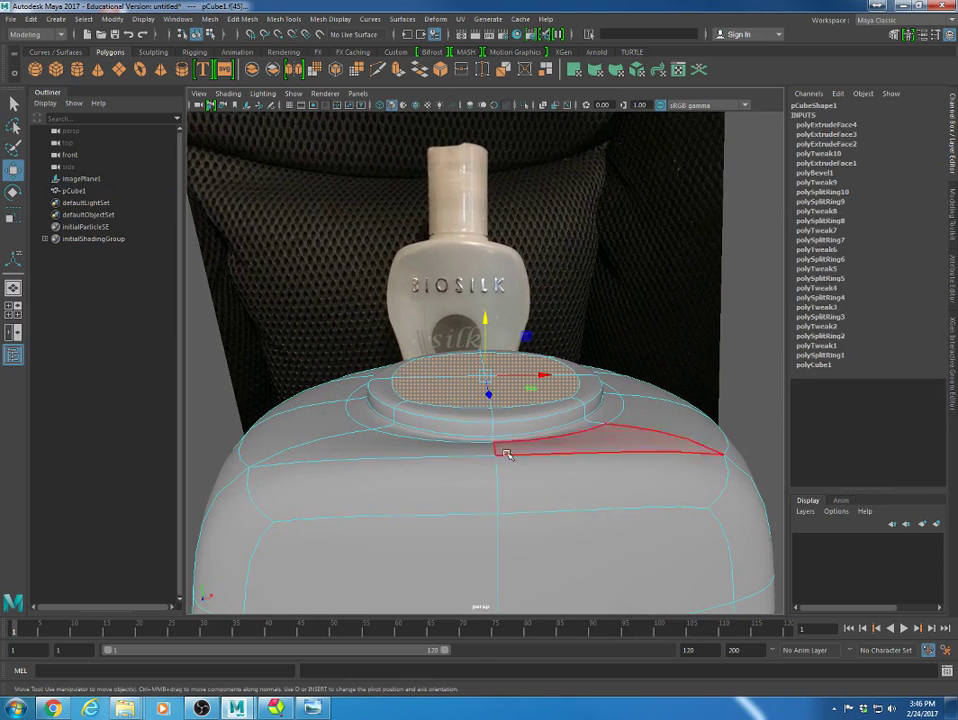
{"action": "right_click", "coordinate": [499, 363]}
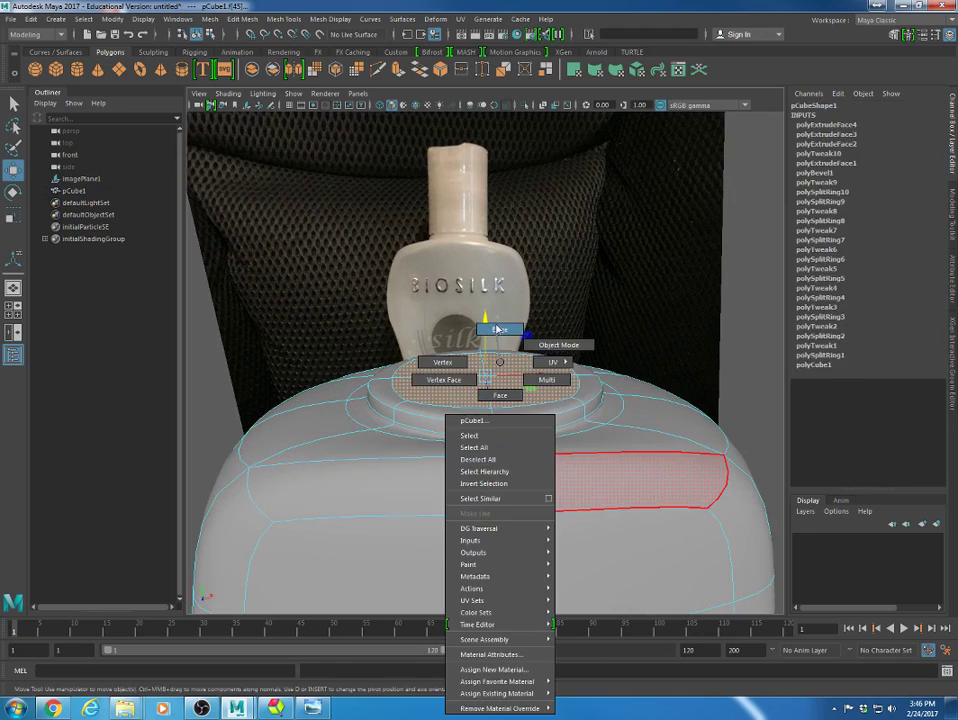
{"action": "left_click", "coordinate": [499, 329]}
{"action": "left_click", "coordinate": [497, 478]}
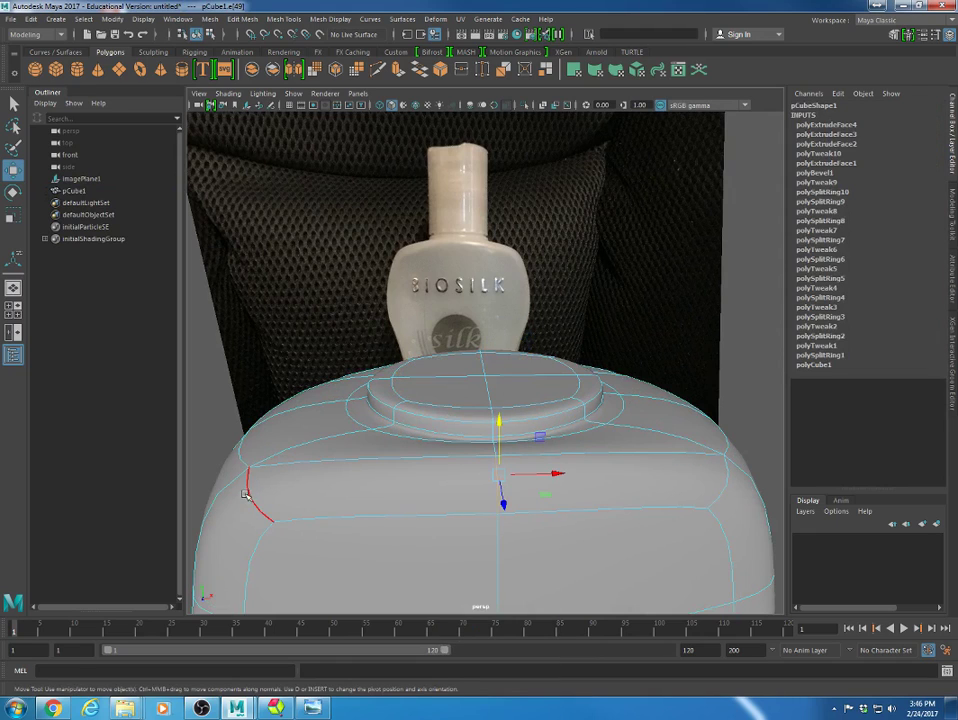
{"action": "left_click_drag", "start_coordinate": [278, 419], "coordinate": [341, 447], "text": "alt"}
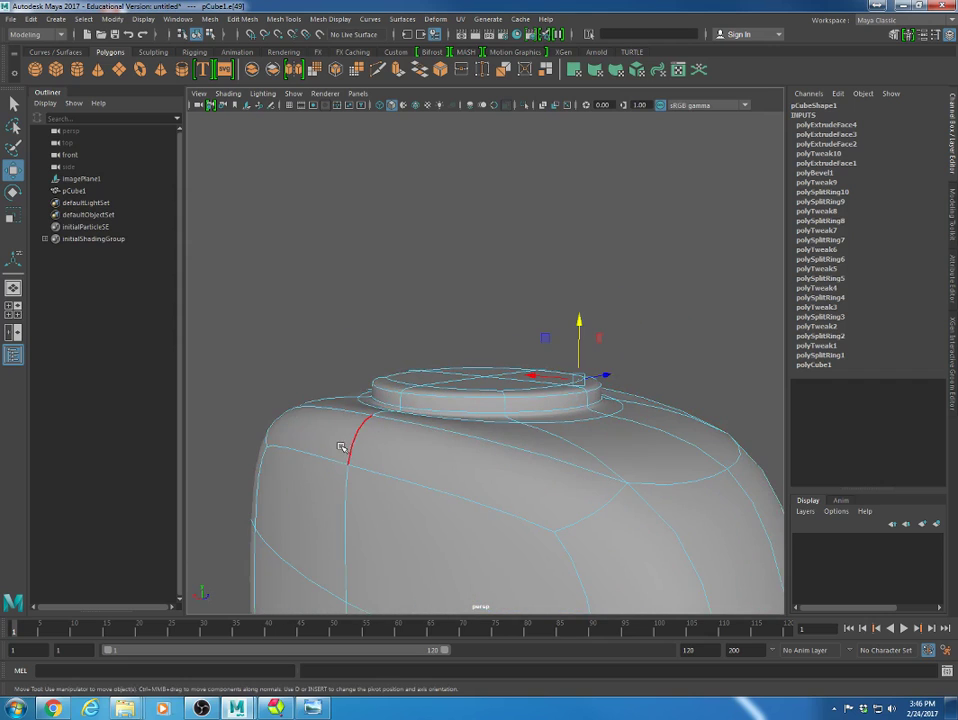
{"action": "left_click", "coordinate": [355, 443], "text": "shift"}
{"action": "left_click_drag", "start_coordinate": [483, 351], "coordinate": [481, 367]}
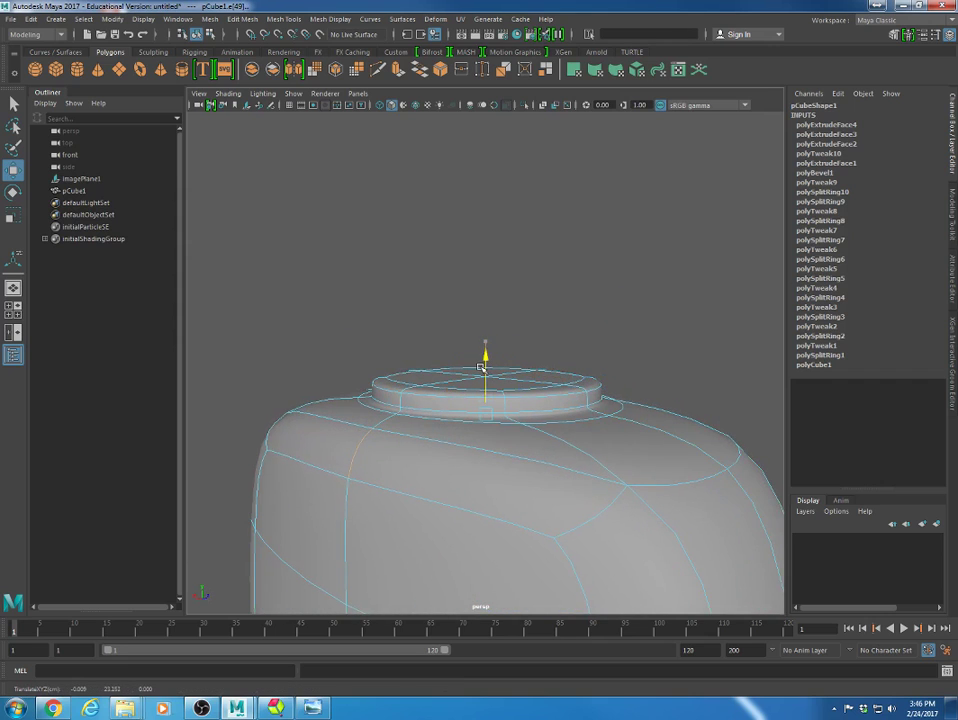
- Select the corner edges of the shoulder bevel around the bottle and lower them so the shoulders slope down from the neck
{"action": "left_click_drag", "start_coordinate": [422, 404], "coordinate": [526, 402], "text": "alt"}
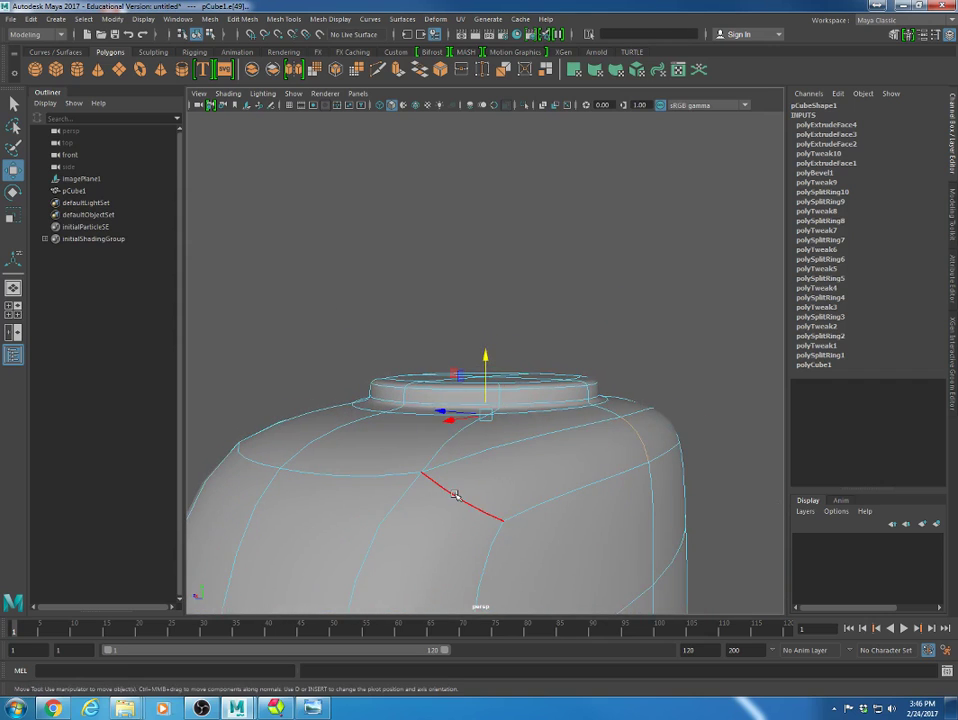
{"action": "left_click", "coordinate": [456, 497]}
{"action": "left_click", "coordinate": [668, 431], "text": "shift"}
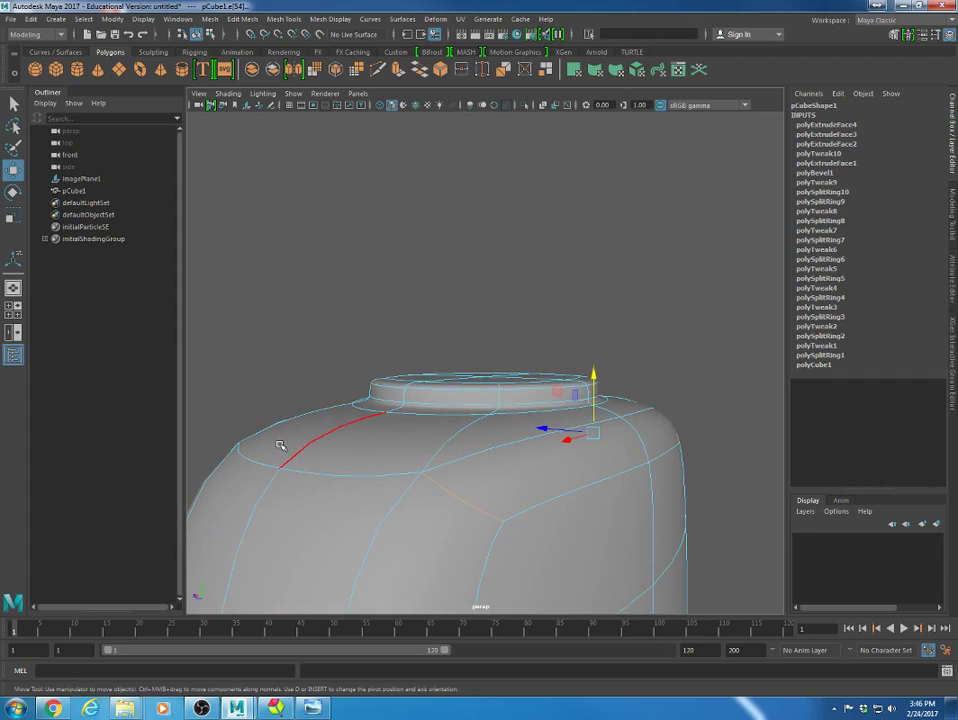
{"action": "left_click_drag", "start_coordinate": [281, 447], "coordinate": [545, 464], "text": "alt"}
{"action": "left_click", "coordinate": [391, 458]}
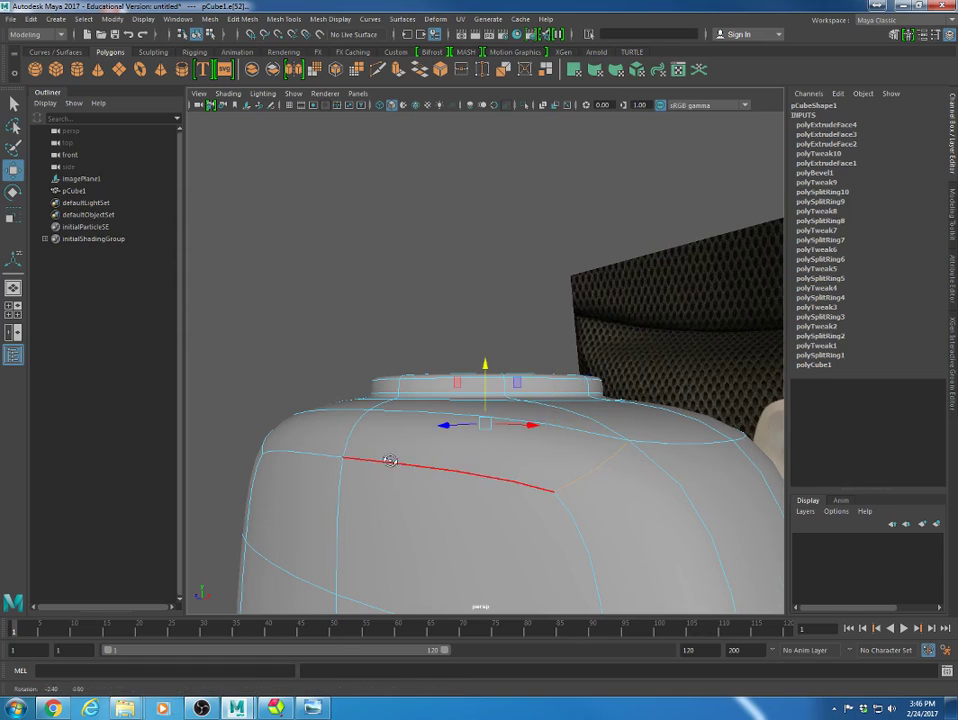
{"action": "left_click_drag", "start_coordinate": [391, 458], "coordinate": [346, 474], "text": "alt"}
{"action": "left_click", "coordinate": [284, 481]}
{"action": "left_click", "coordinate": [464, 428]}
{"action": "left_click", "coordinate": [481, 390]}
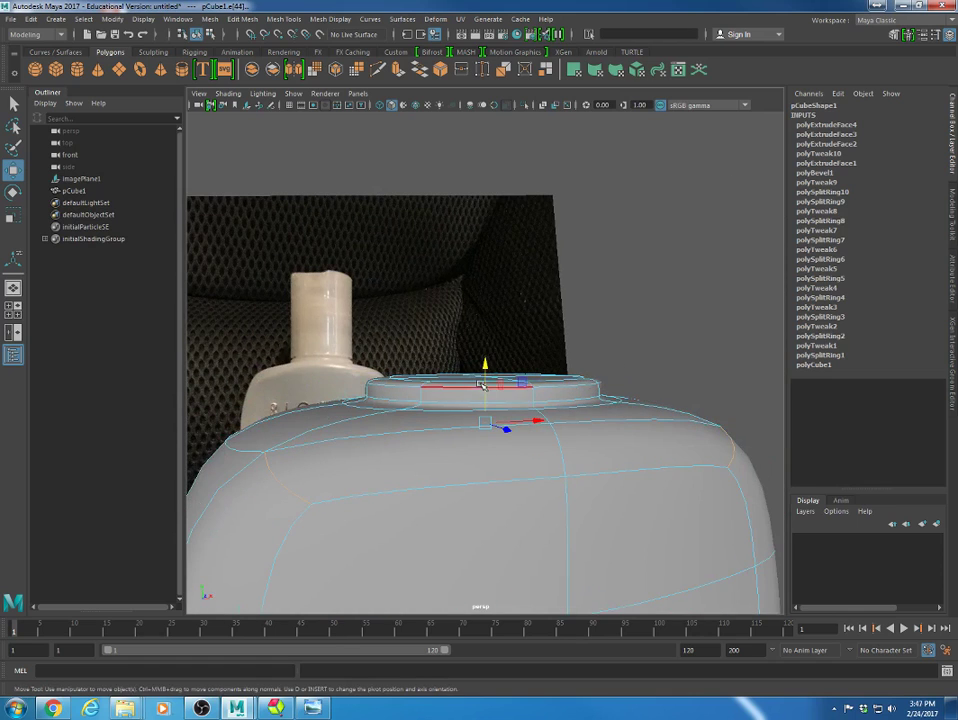
{"action": "left_click_drag", "start_coordinate": [485, 384], "coordinate": [485, 417]}
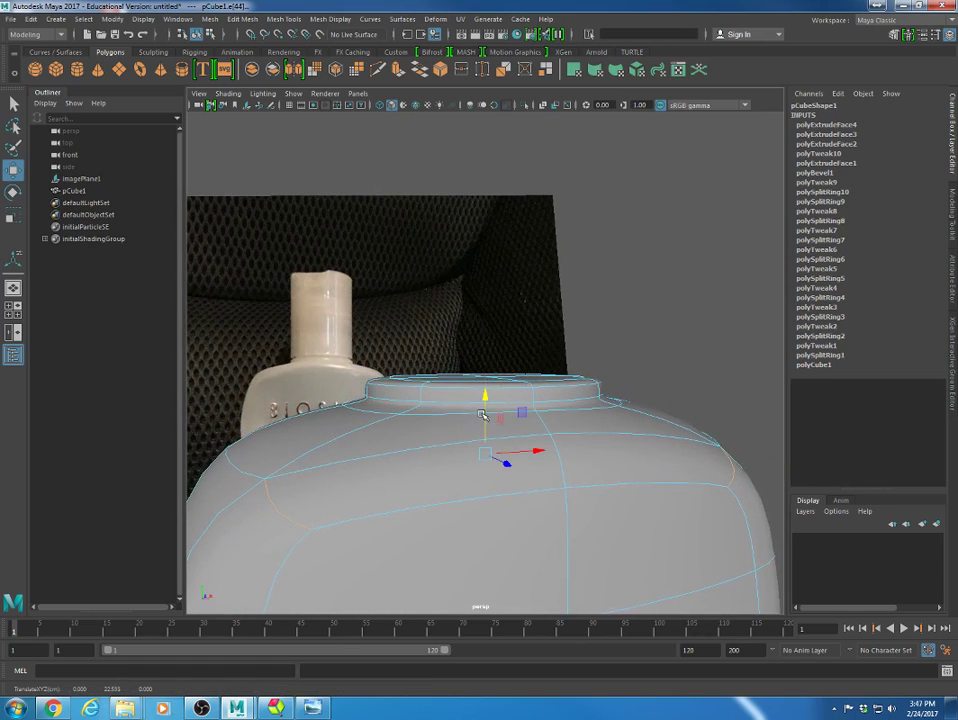
{"action": "right_click_drag", "start_coordinate": [485, 417], "coordinate": [450, 412], "text": "alt"}
{"action": "left_click_drag", "start_coordinate": [449, 412], "coordinate": [431, 426], "text": "alt"}
{"action": "left_click", "coordinate": [725, 432]}
- Create a polygon cylinder for the cap, scale it uniformly to 1.512 and raise it onto the neck at Translate Y 25.427
{"action": "right_click_drag", "start_coordinate": [704, 452], "coordinate": [533, 418], "text": "alt"}
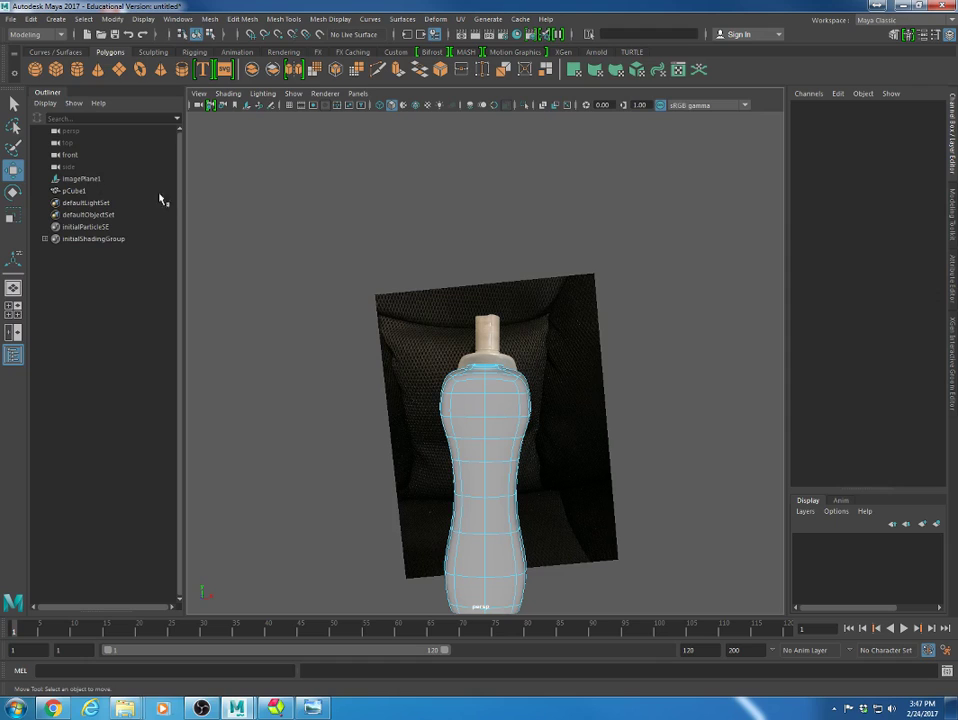
{"action": "left_click", "coordinate": [77, 69]}
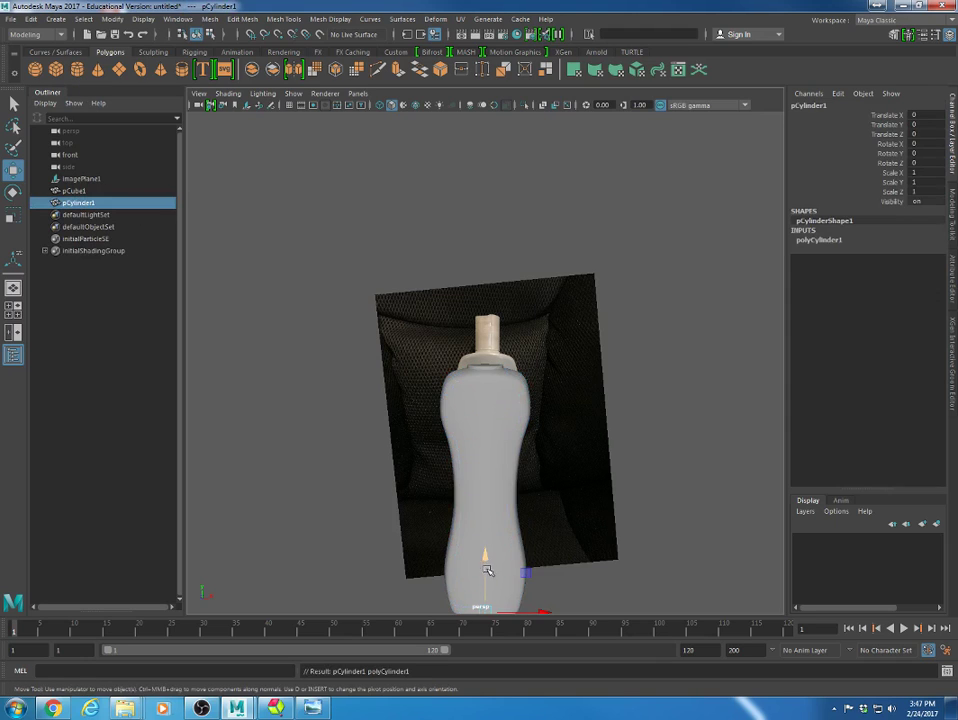
{"action": "left_click_drag", "start_coordinate": [487, 570], "coordinate": [495, 341]}
{"action": "key", "text": "r"}
{"action": "key", "text": "w"}
{"action": "left_click_drag", "start_coordinate": [487, 289], "coordinate": [353, 331]}
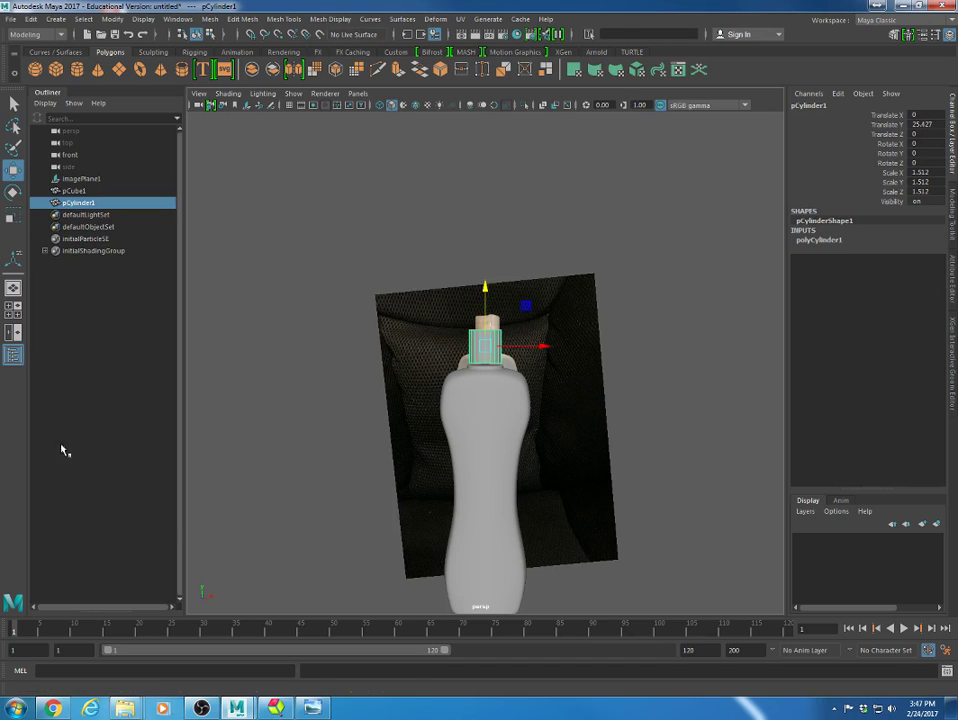
- Put the bottle and the cap cylinder on a new display layer and hide that layer
{"action": "left_click_drag", "start_coordinate": [520, 475], "coordinate": [655, 514], "text": "alt"}
{"action": "left_click_drag", "start_coordinate": [470, 505], "coordinate": [485, 539], "text": "alt"}
{"action": "left_click", "coordinate": [483, 535]}
{"action": "left_click", "coordinate": [396, 507]}
{"action": "left_click_drag", "start_coordinate": [396, 507], "coordinate": [594, 507], "text": "alt"}
{"action": "right_click_drag", "start_coordinate": [594, 507], "coordinate": [414, 488], "text": "alt"}
{"action": "left_click_drag", "start_coordinate": [392, 222], "coordinate": [668, 555]}
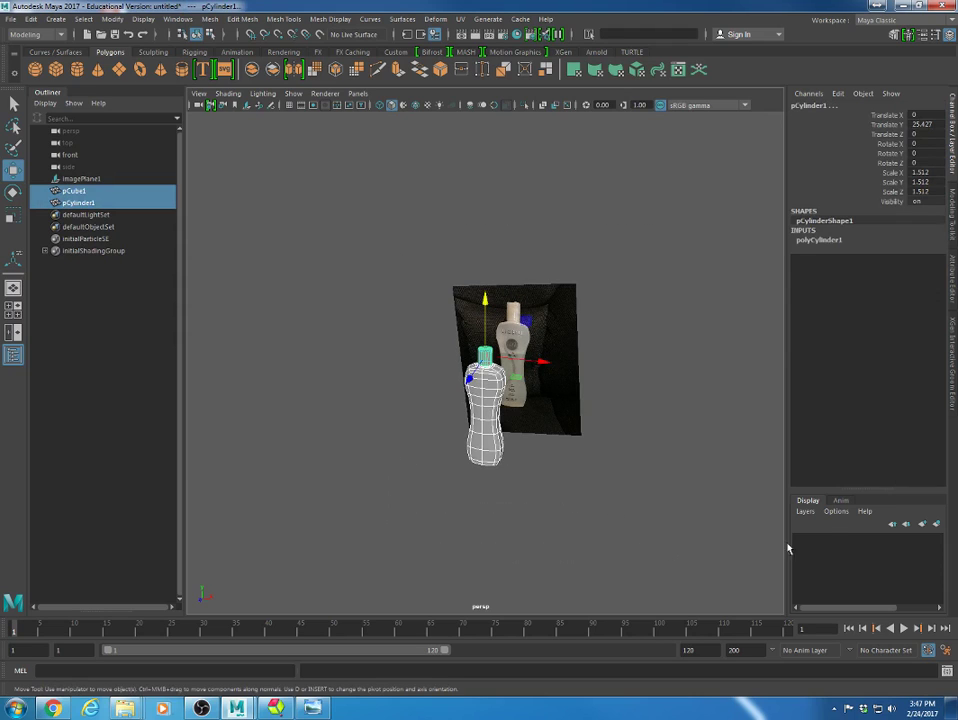
{"action": "left_click", "coordinate": [936, 523]}
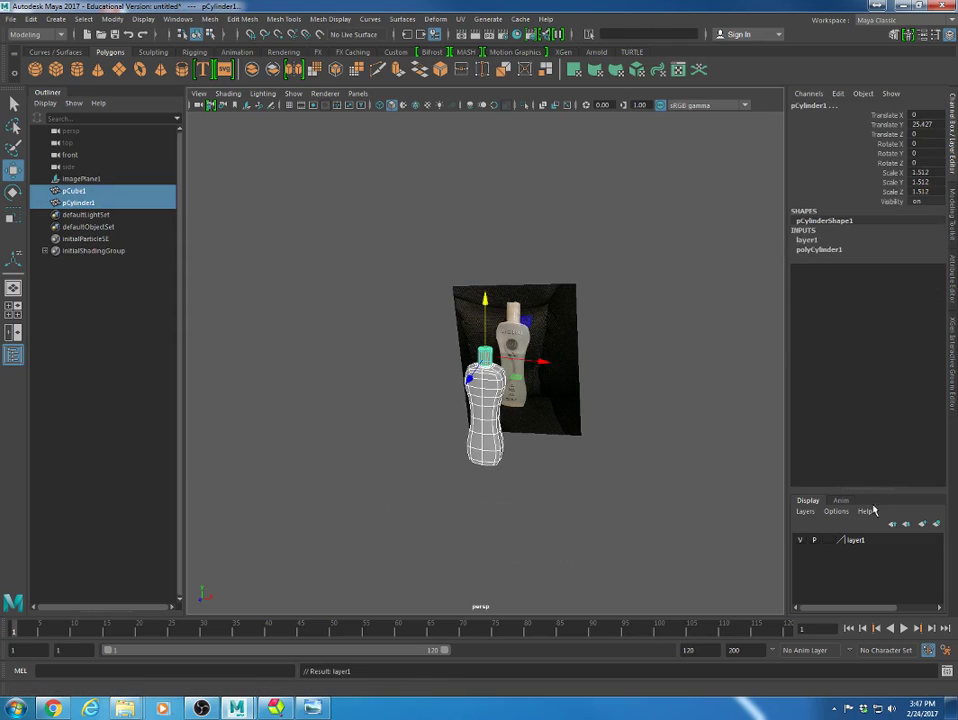
{"action": "left_click", "coordinate": [800, 540]}
- Add the reference image plane to the same hidden display layer
{"action": "left_click_drag", "start_coordinate": [406, 244], "coordinate": [620, 351]}
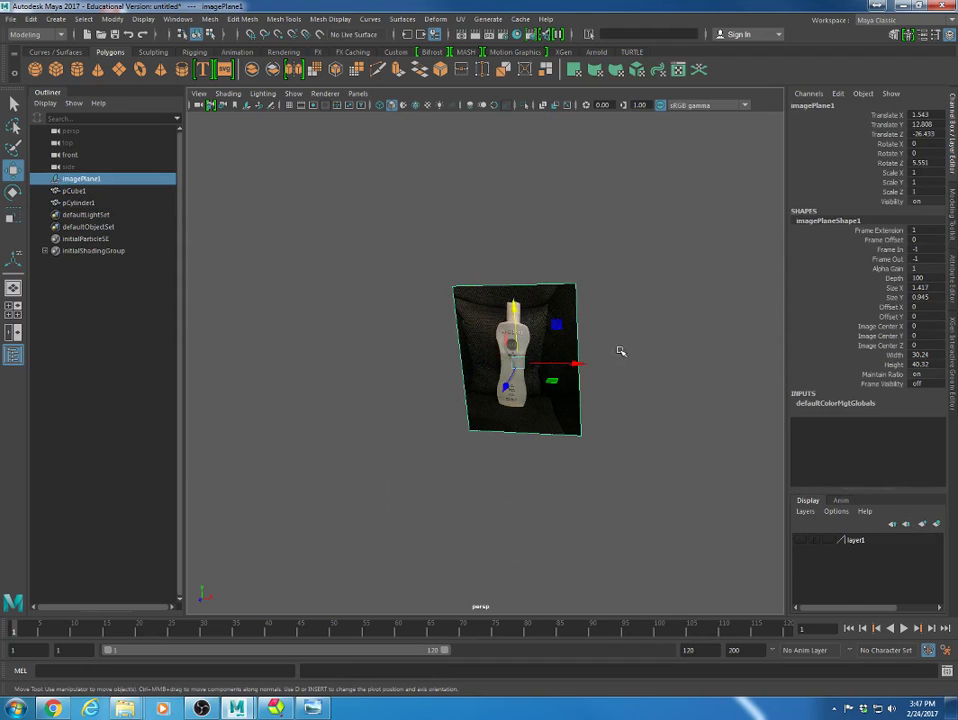
{"action": "right_click", "coordinate": [849, 541]}
{"action": "left_click", "coordinate": [887, 566]}
{"action": "left_click", "coordinate": [591, 399]}
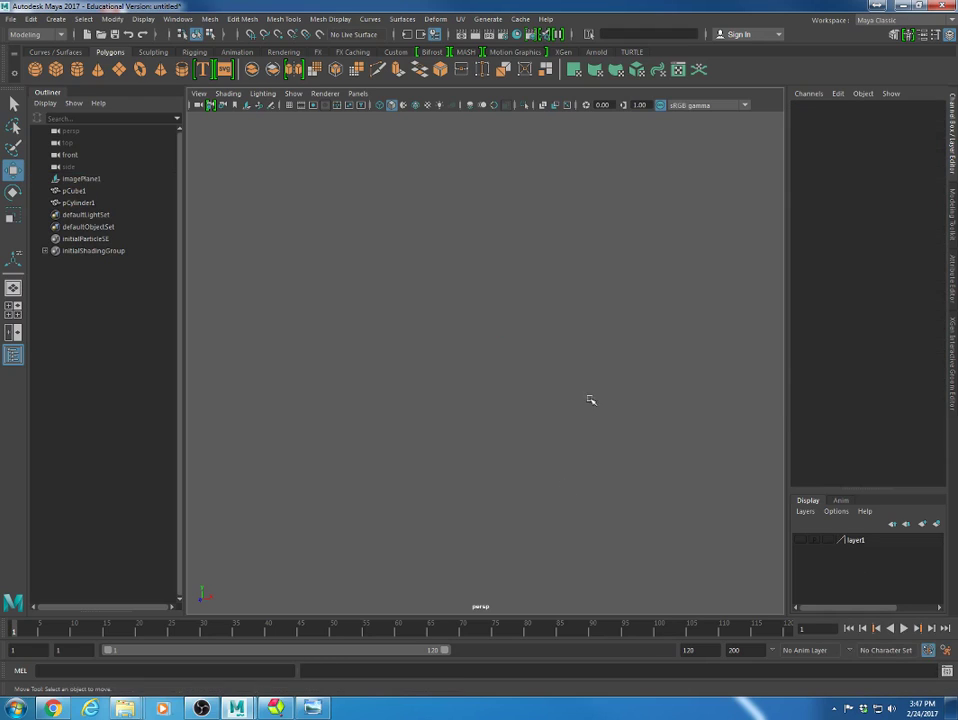